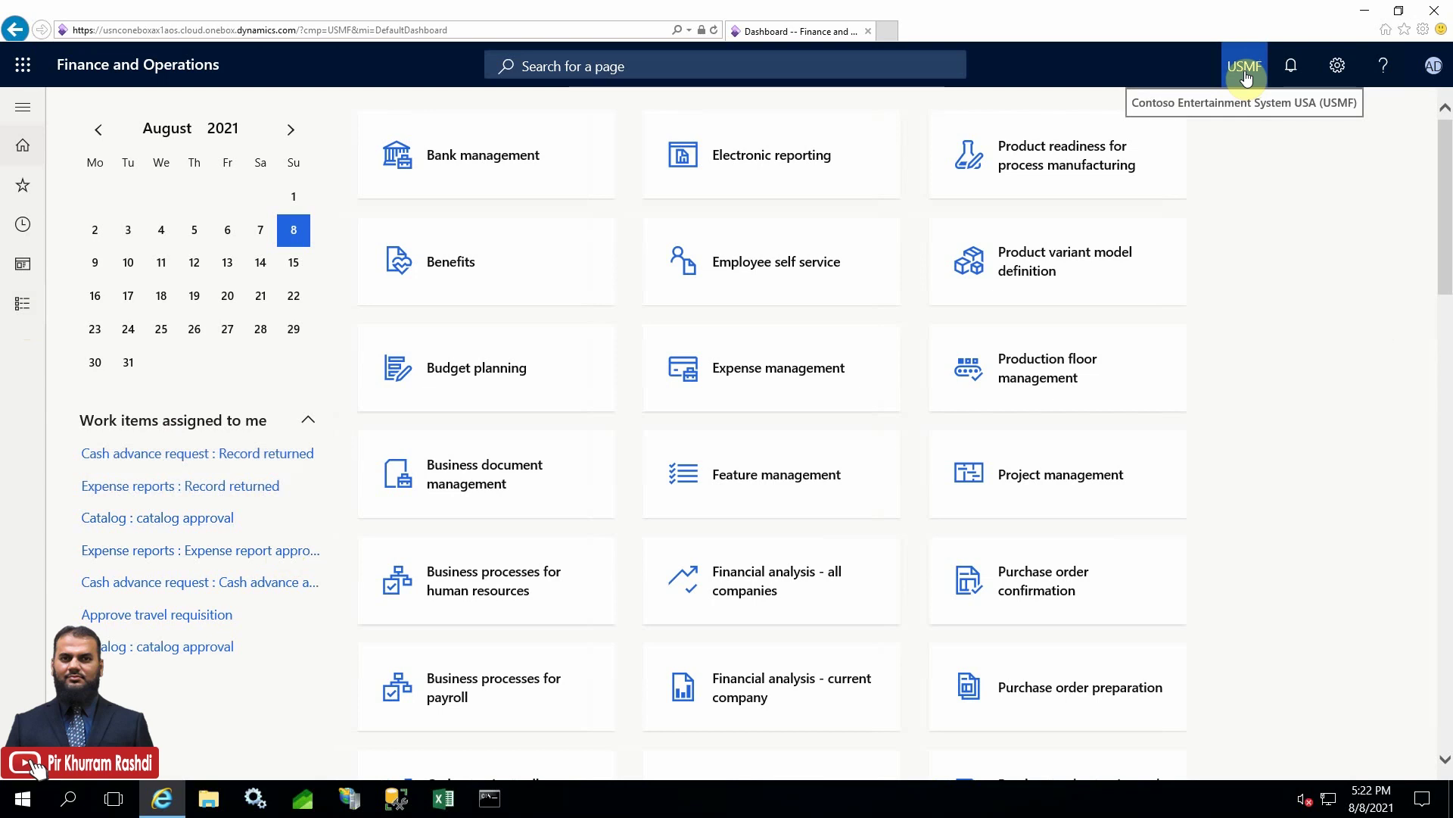
Open the accounts receivable print management setup and select the original default record under Sales order confirmation.
left_click(18, 309)
left_click(93, 380)
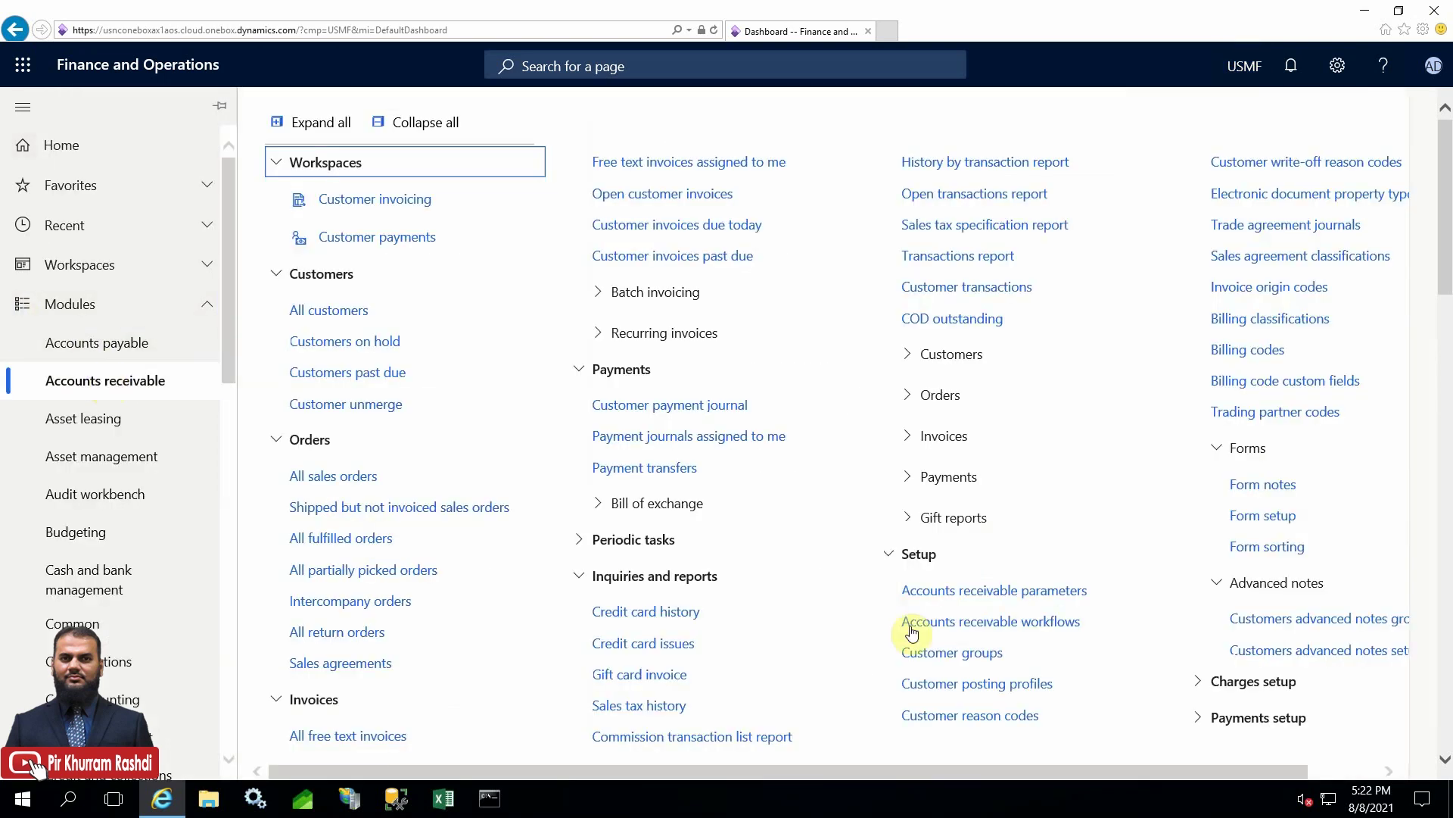
left_click(1253, 521)
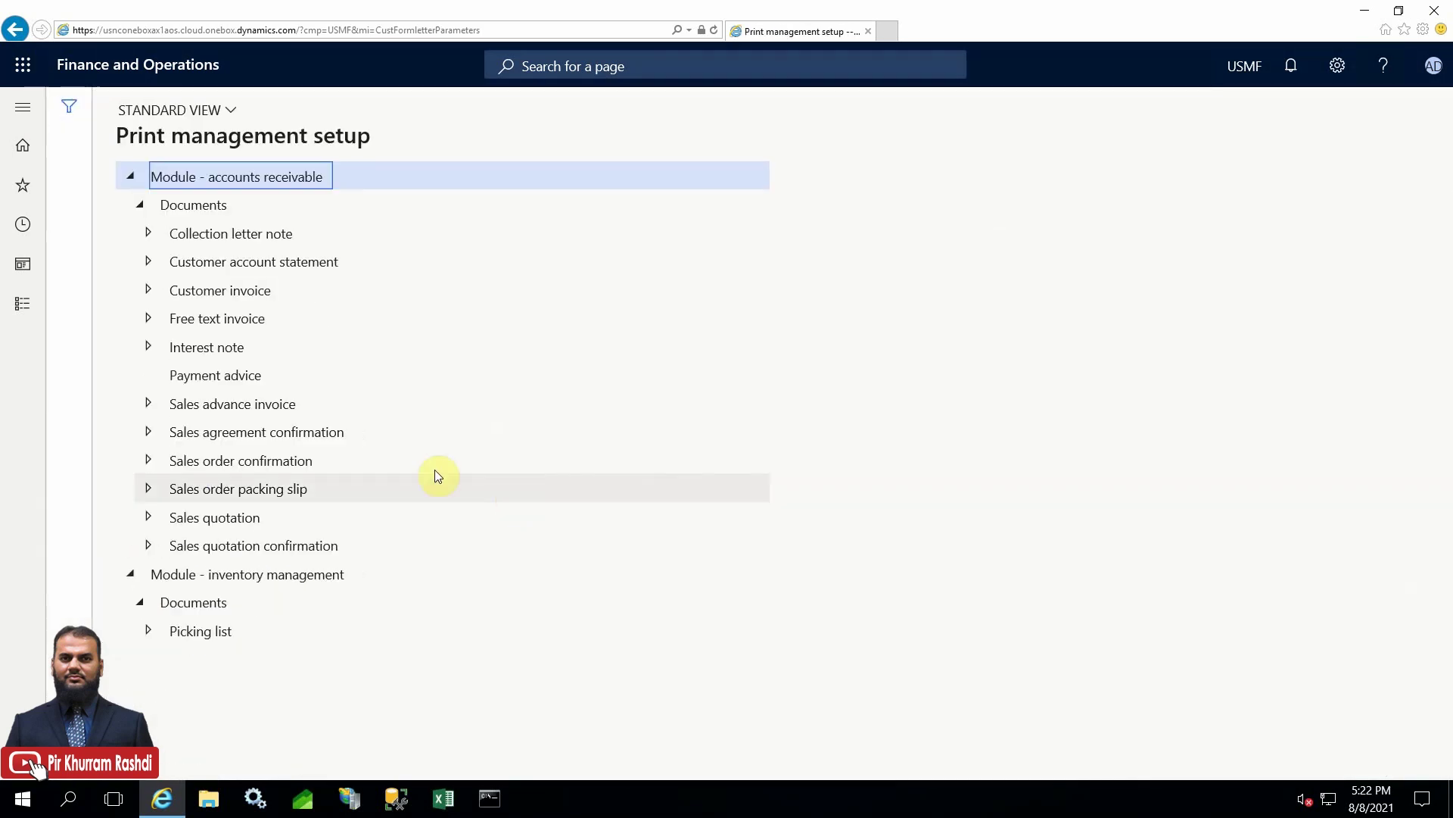
left_click(147, 460)
left_click(183, 486)
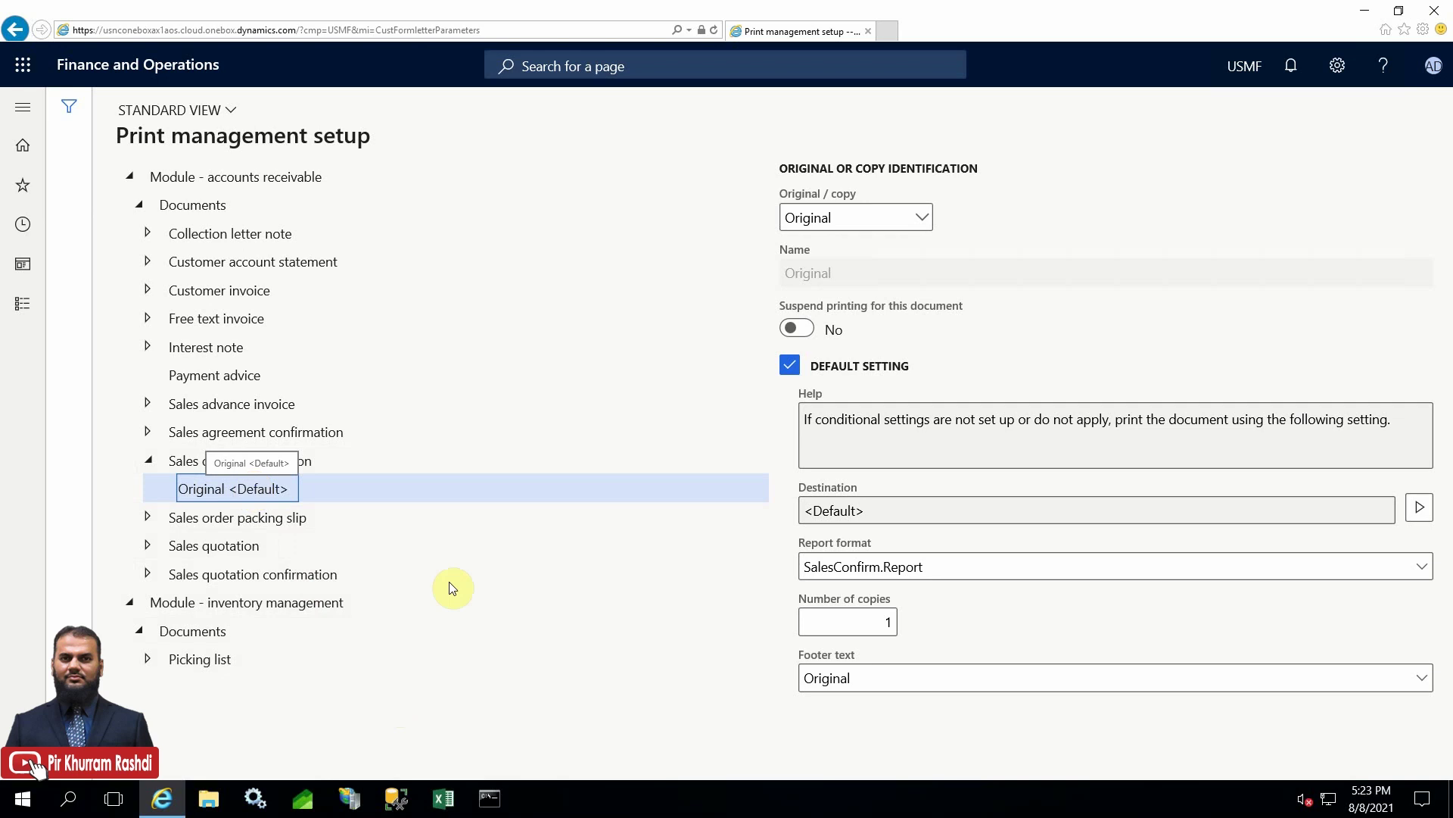
Set the report format of the original sales order confirmation to PKR_SalesConfirm.Report, keeping Original as the footer text.
left_click_drag(913, 671, 782, 681)
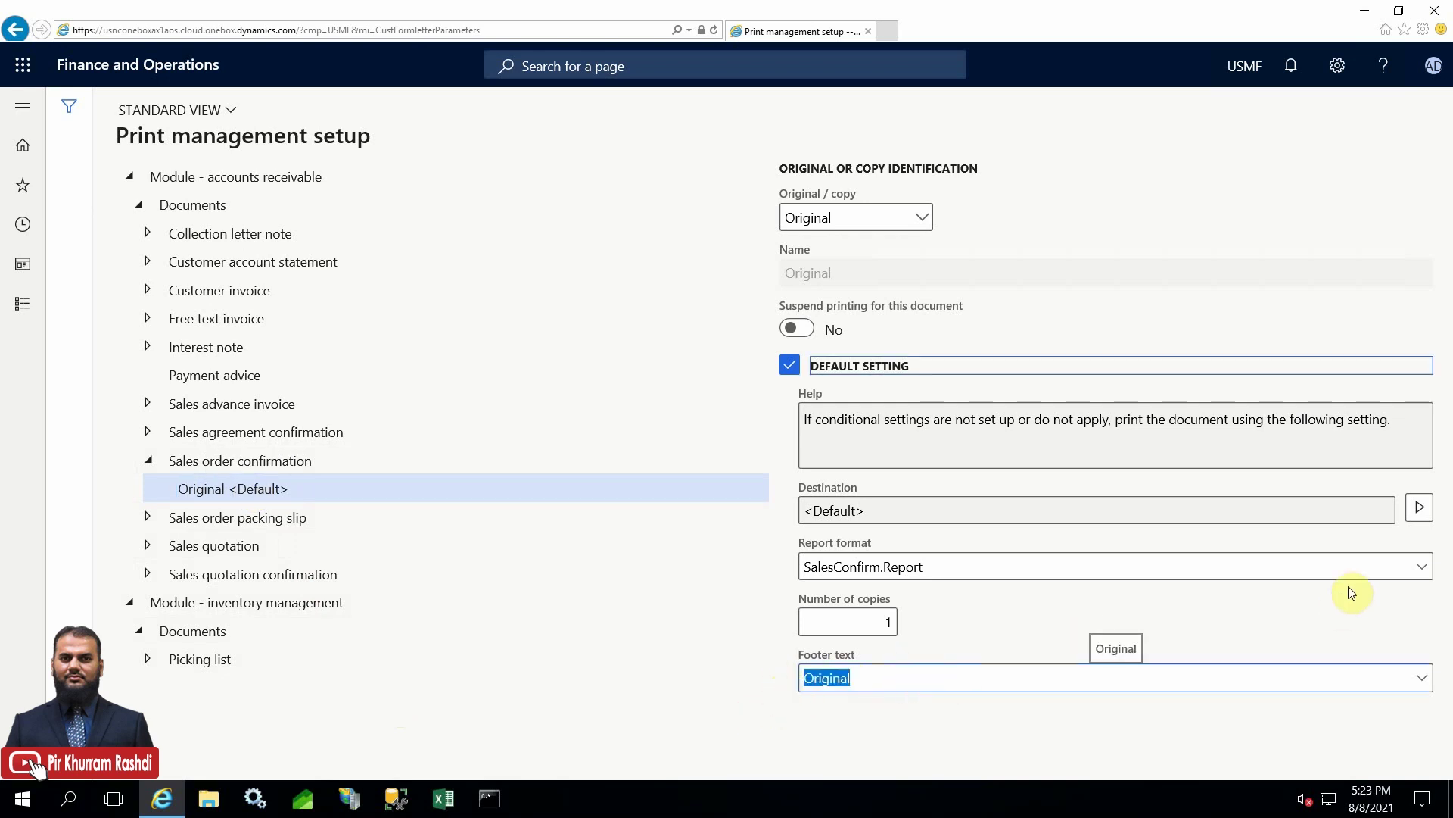
left_click(1422, 570)
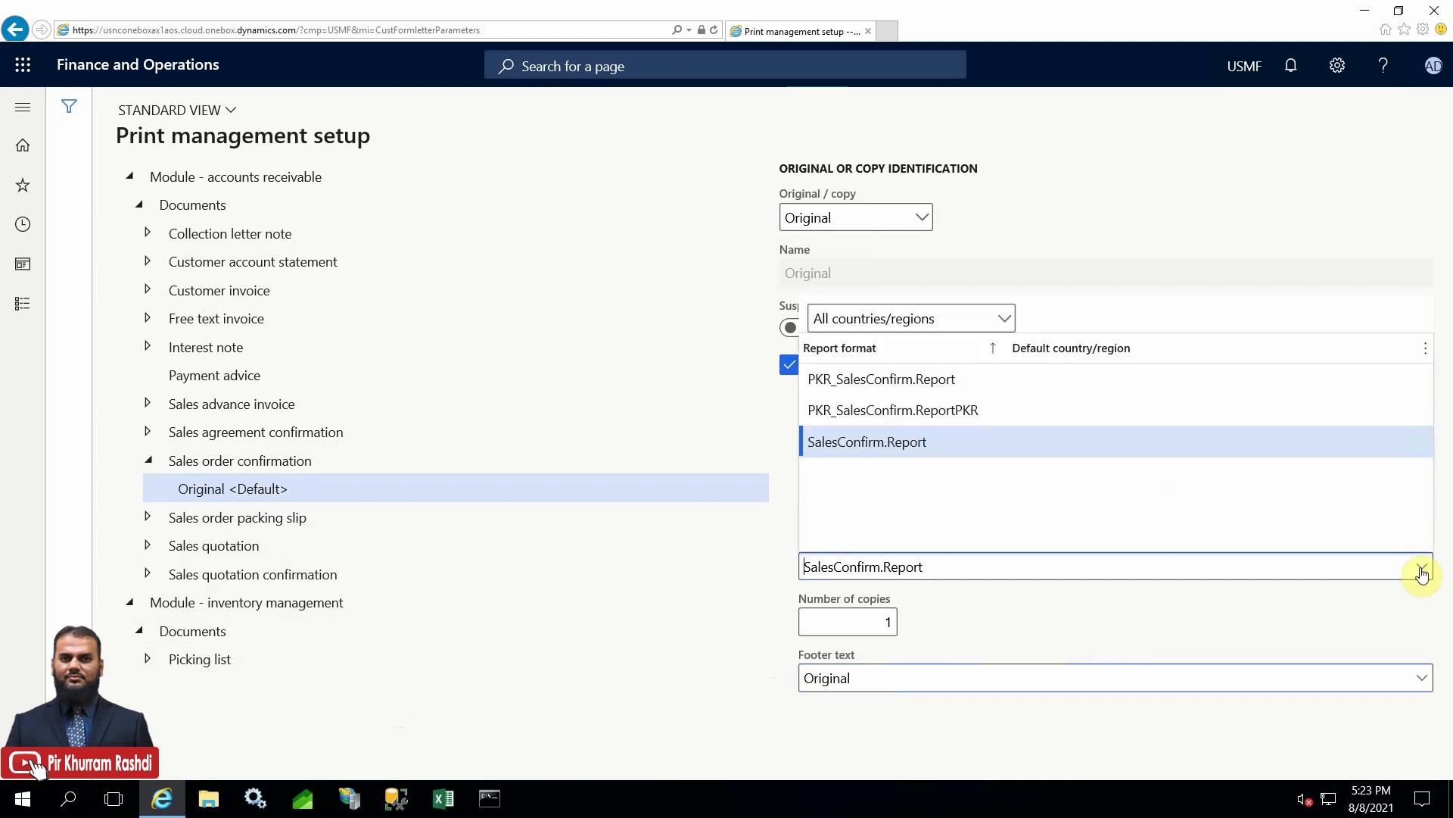
left_click(931, 379)
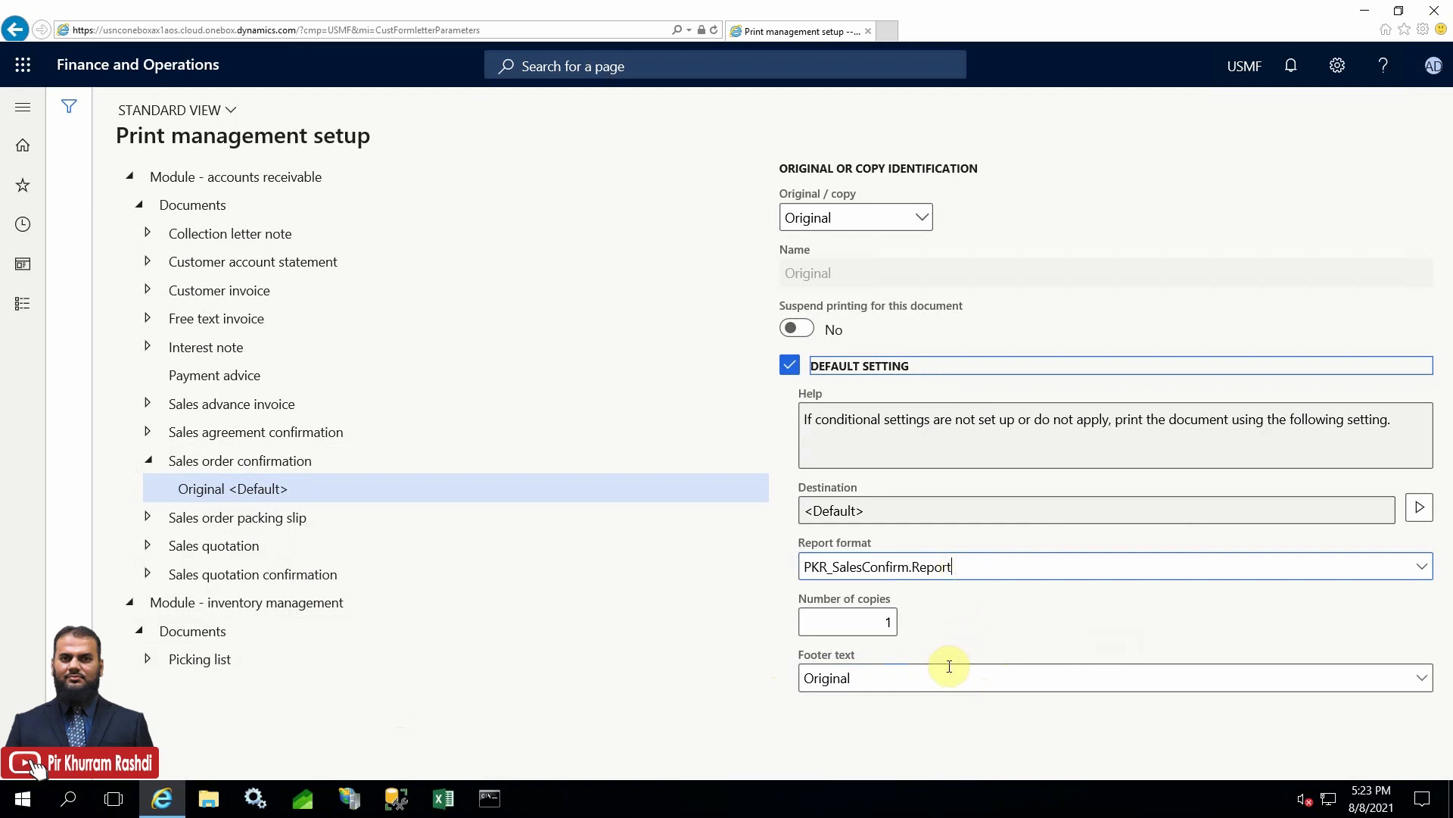
left_click_drag(967, 567, 798, 562)
left_click(882, 674)
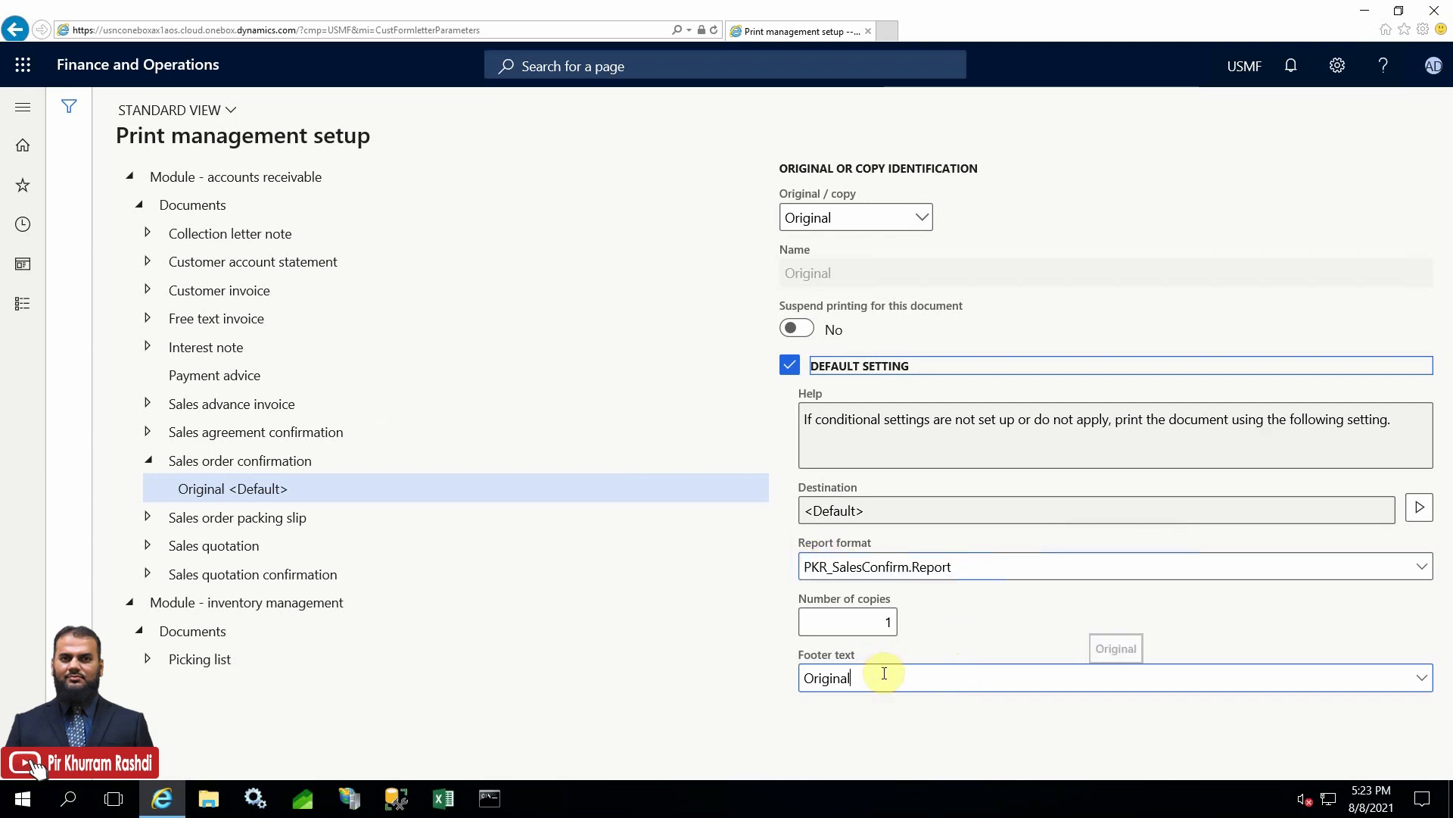
Reselect the original sales order confirmation record and check its report format and footer text.
left_click(254, 516)
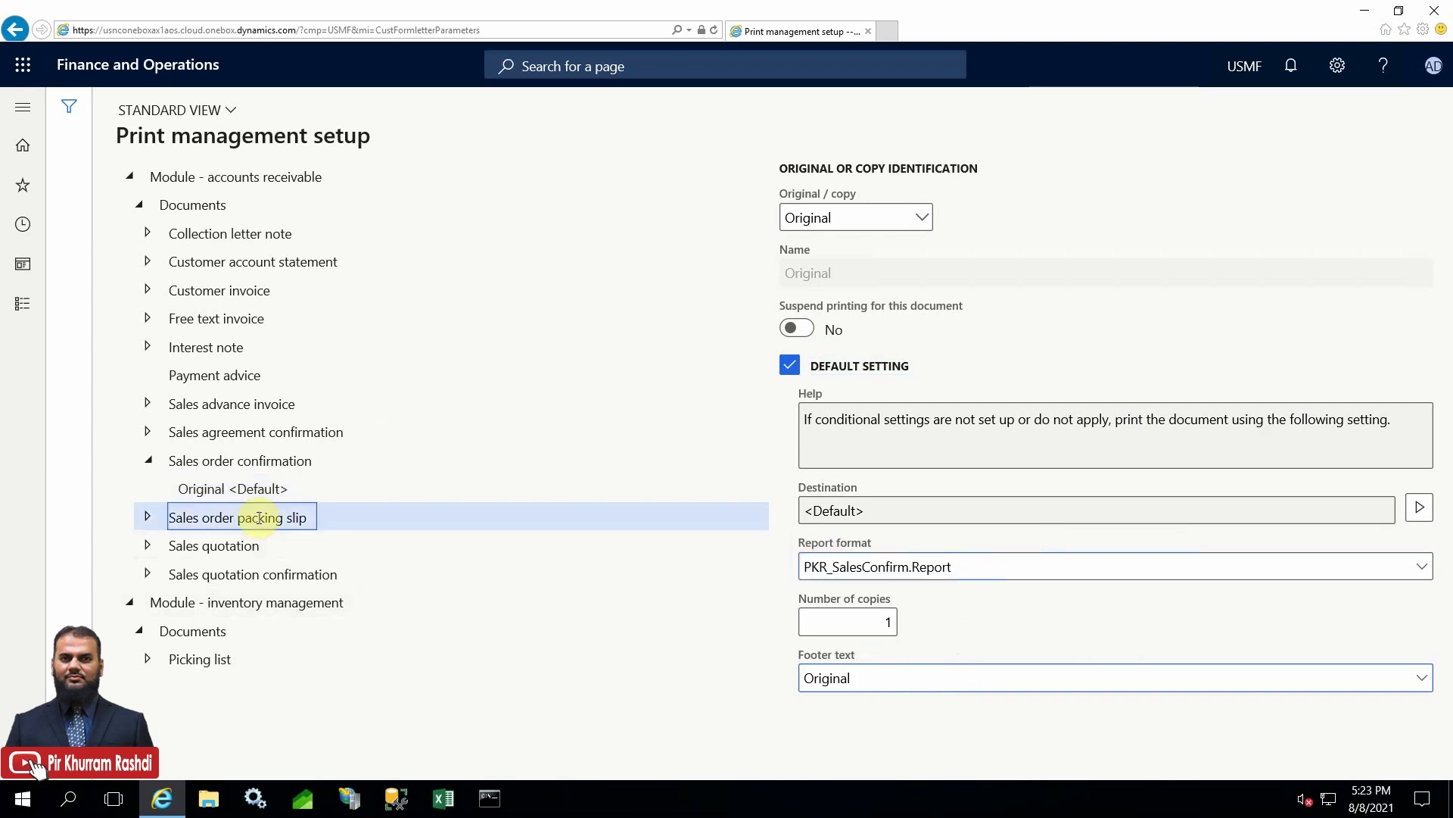
left_click(270, 467)
left_click(264, 488)
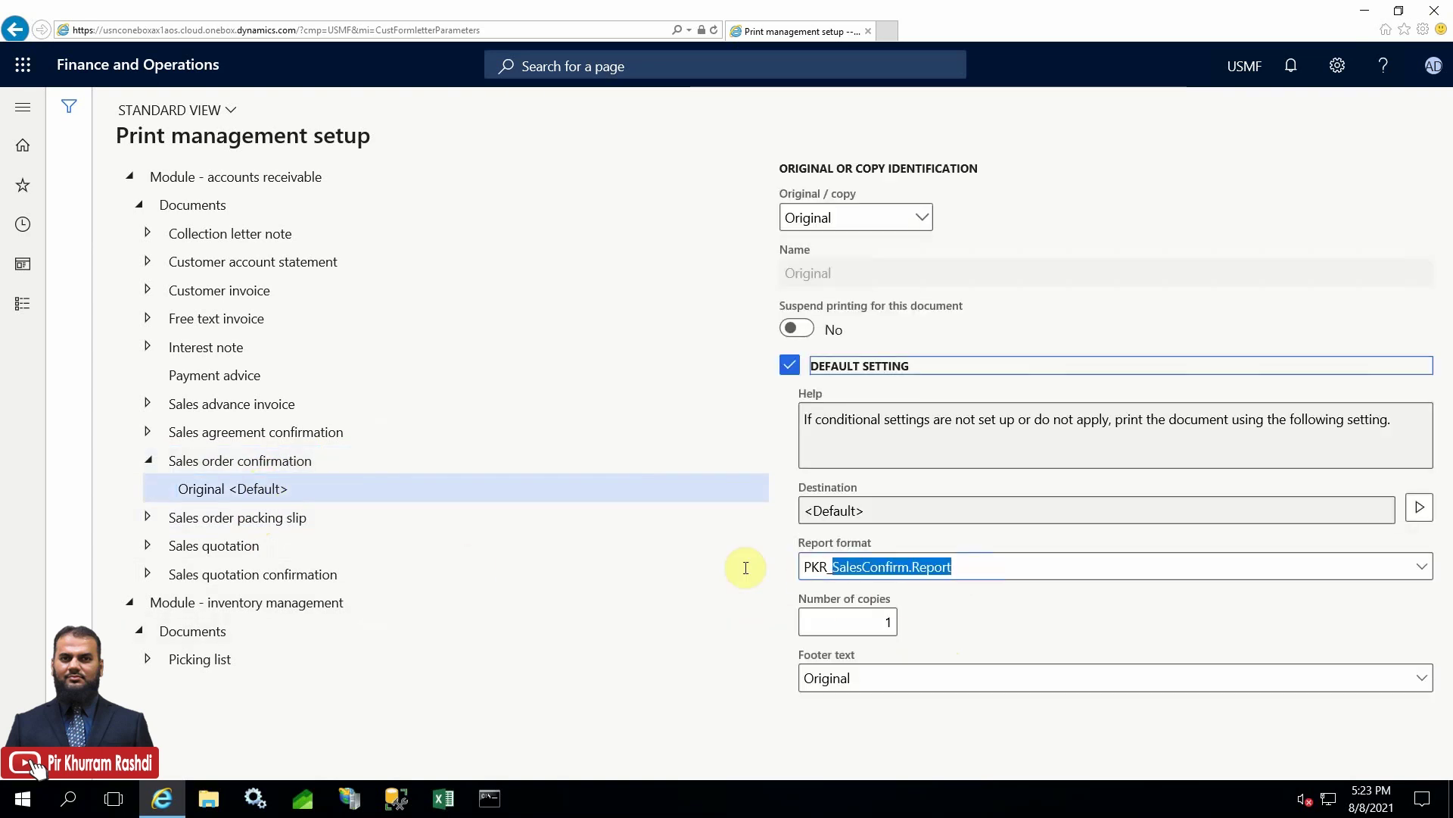
left_click(869, 679)
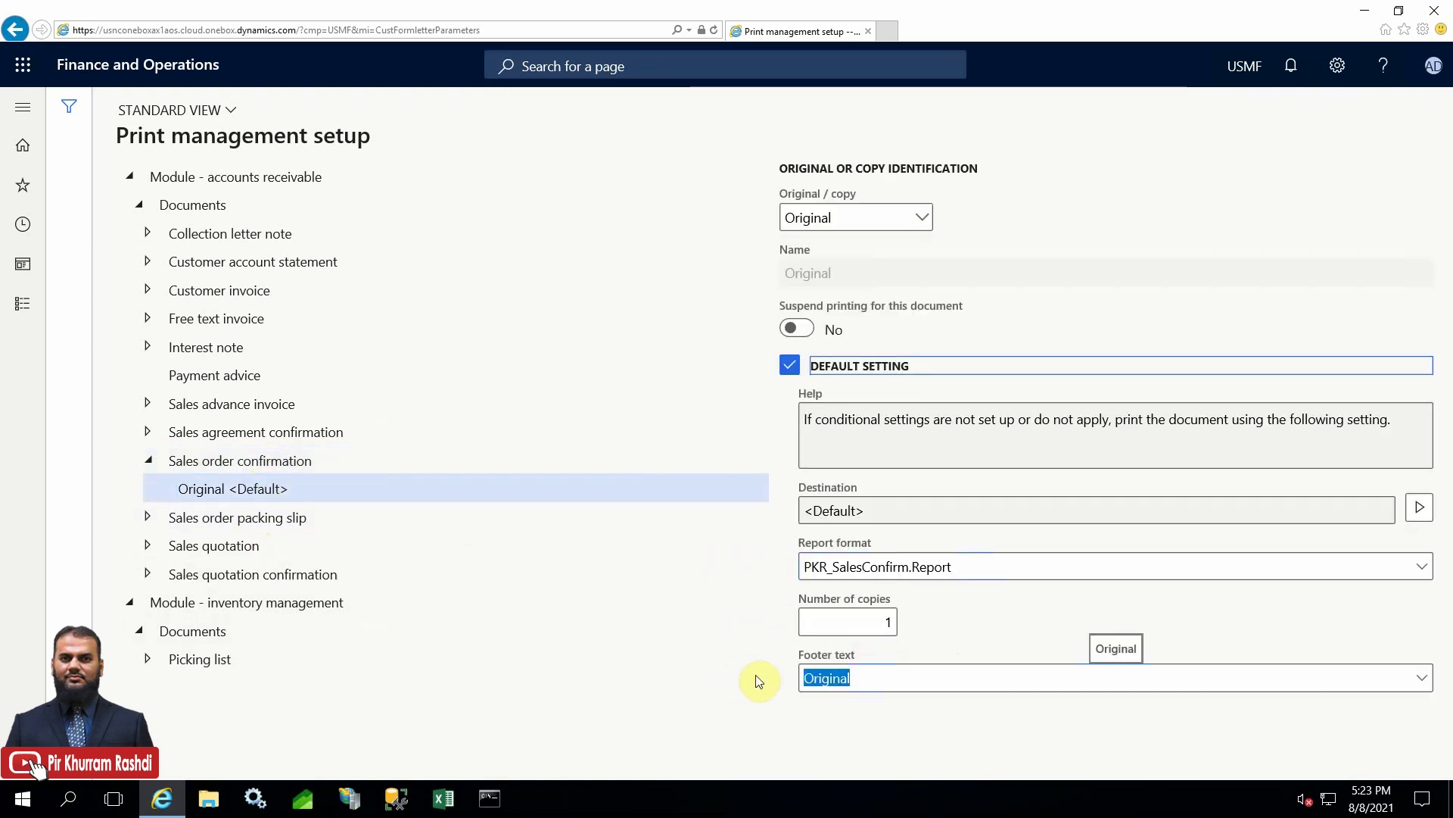
Generate a pro forma confirmation for the last Forest Wholesales order in the list of all sales orders.
left_click(23, 303)
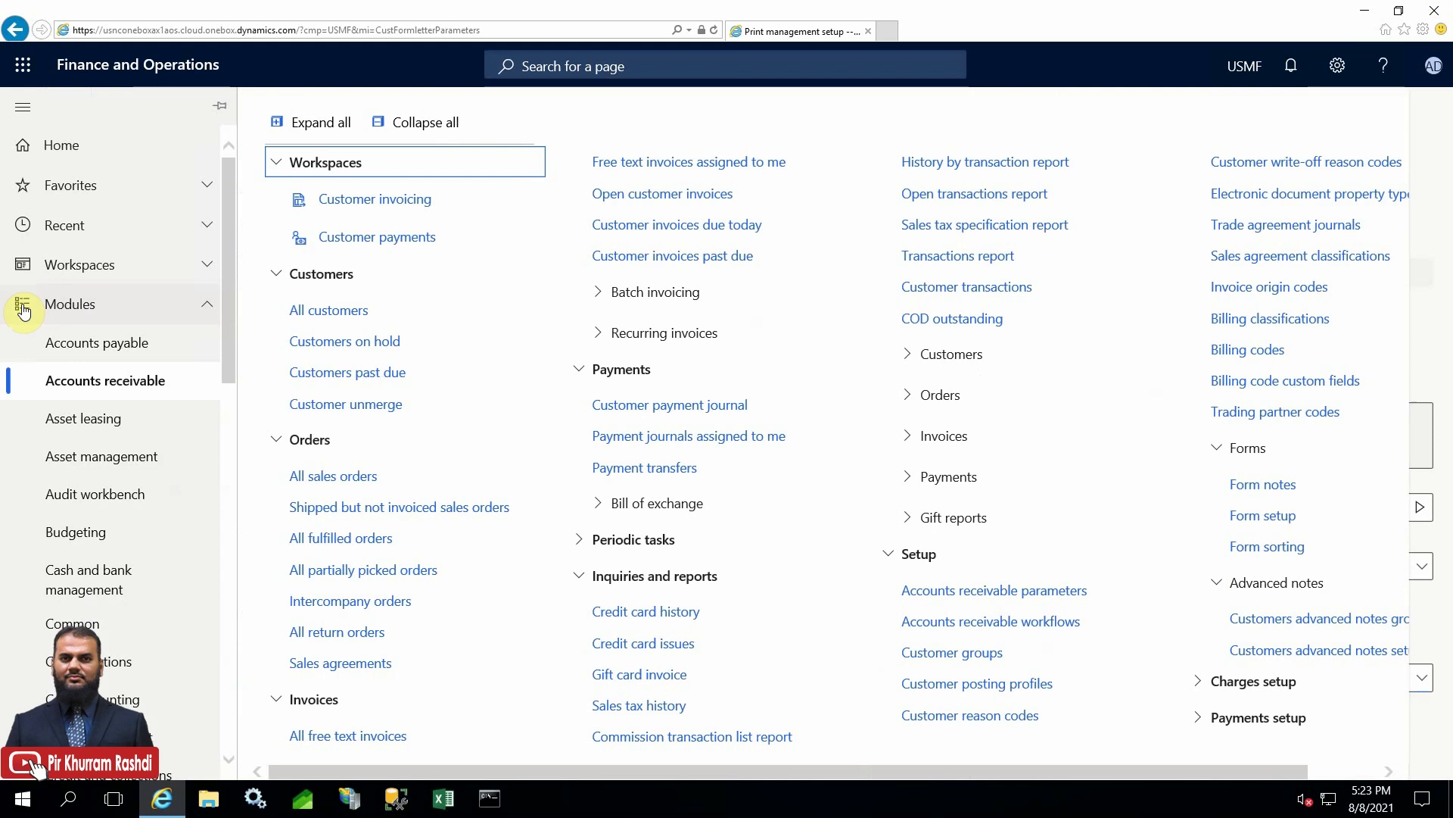
left_click(315, 473)
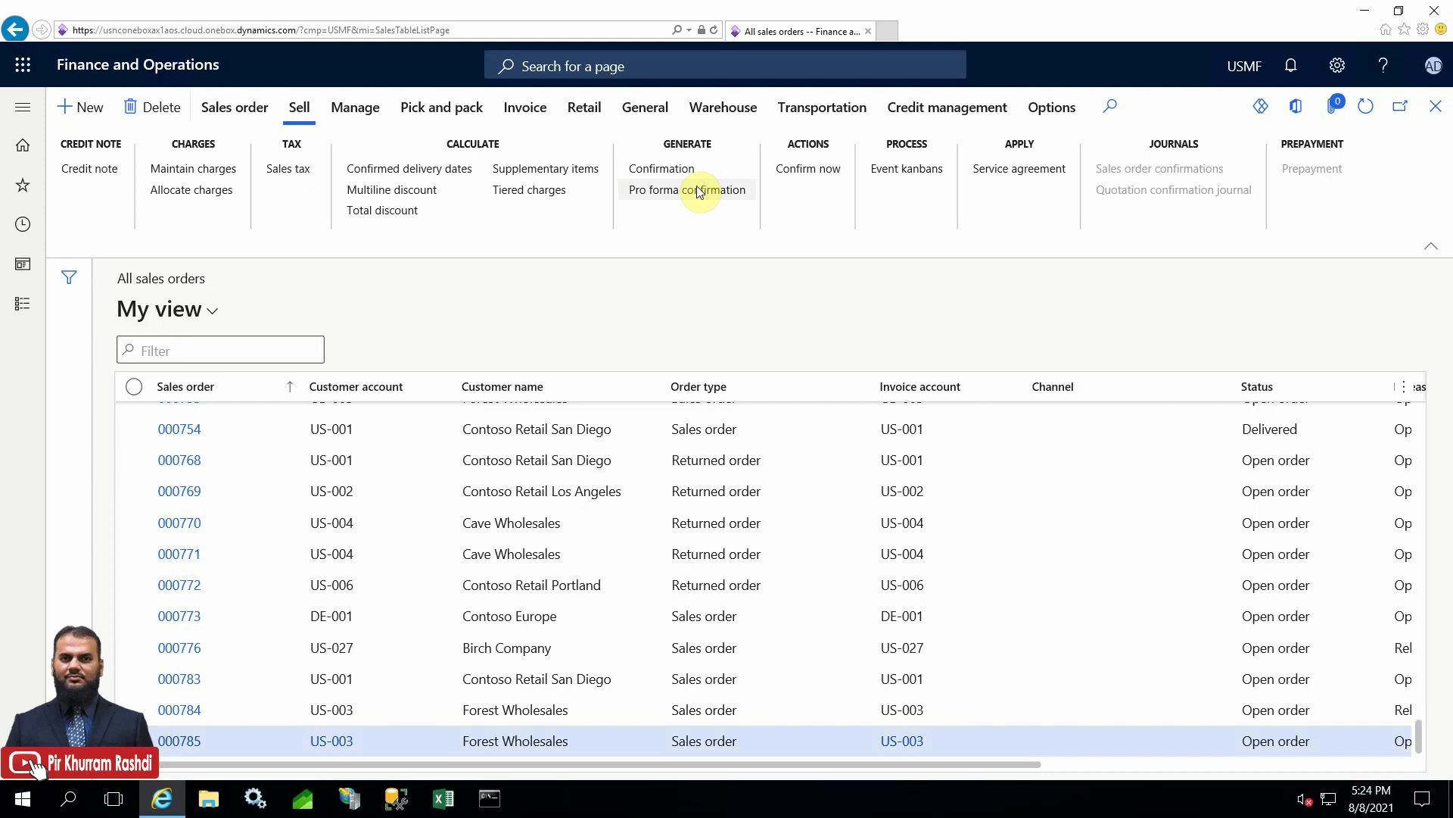
left_click(697, 189)
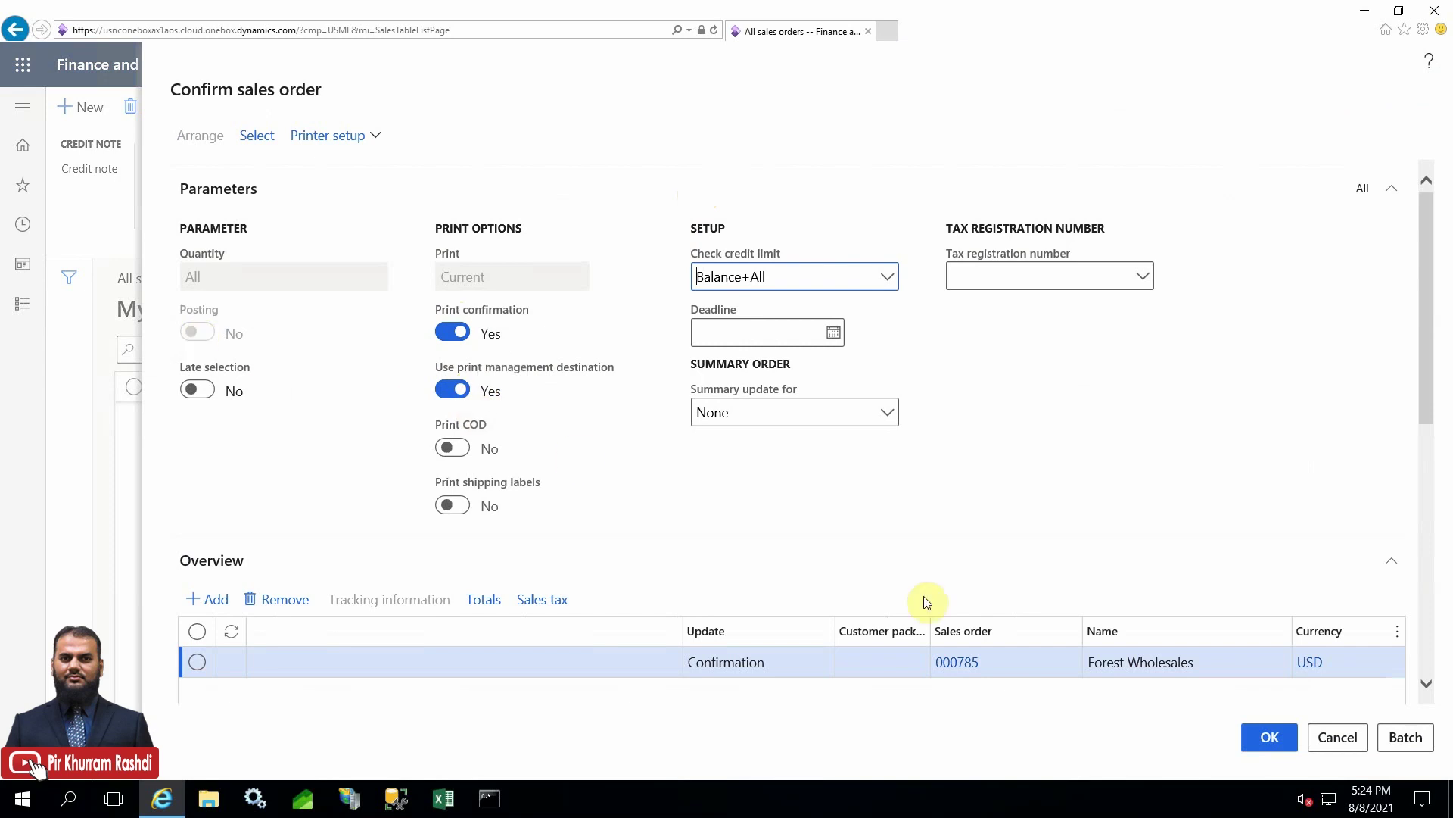
left_click(1262, 736)
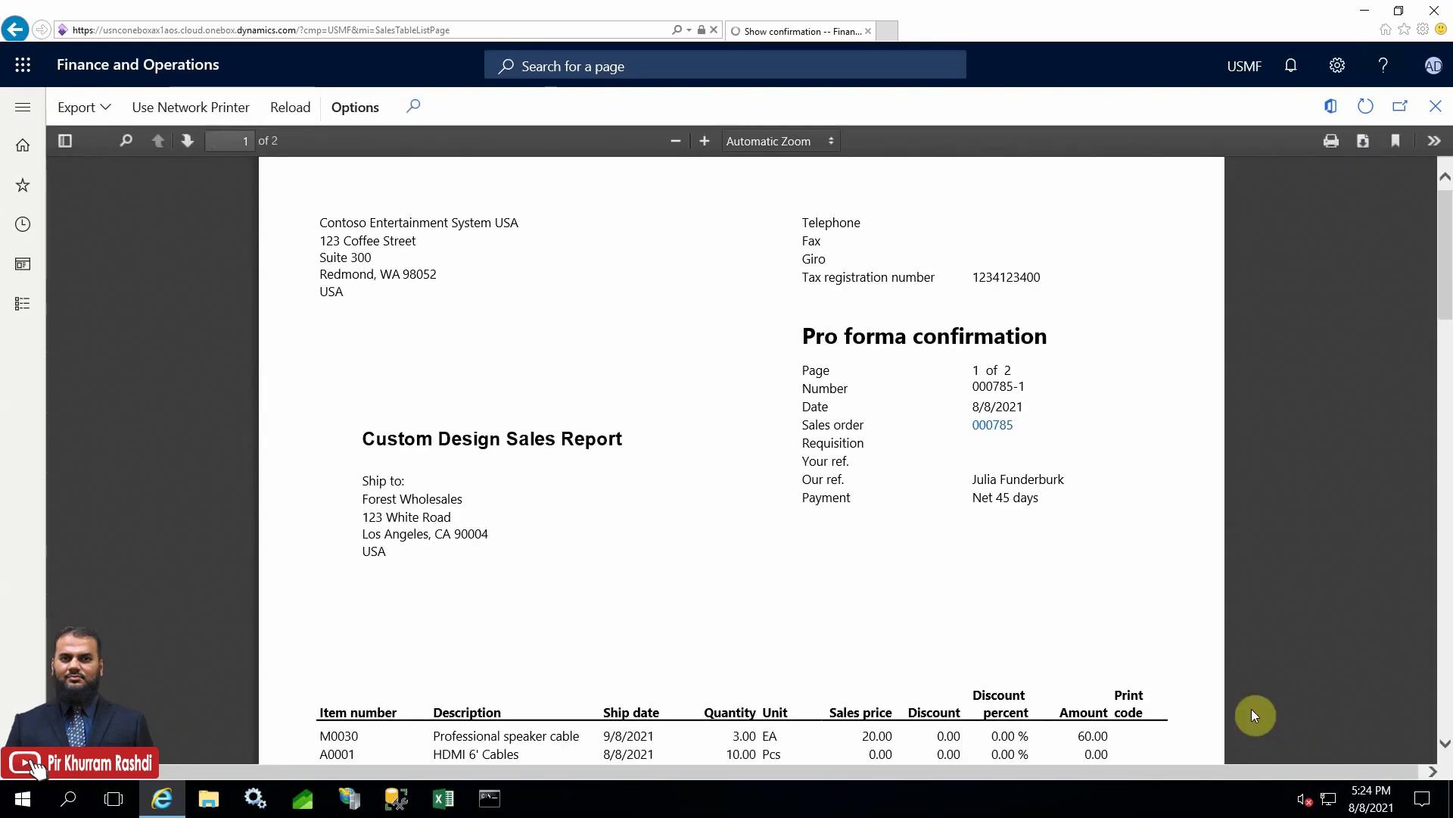
Examine the custom title and the page footer text of the pro forma confirmation report.
left_click_drag(362, 439, 639, 448)
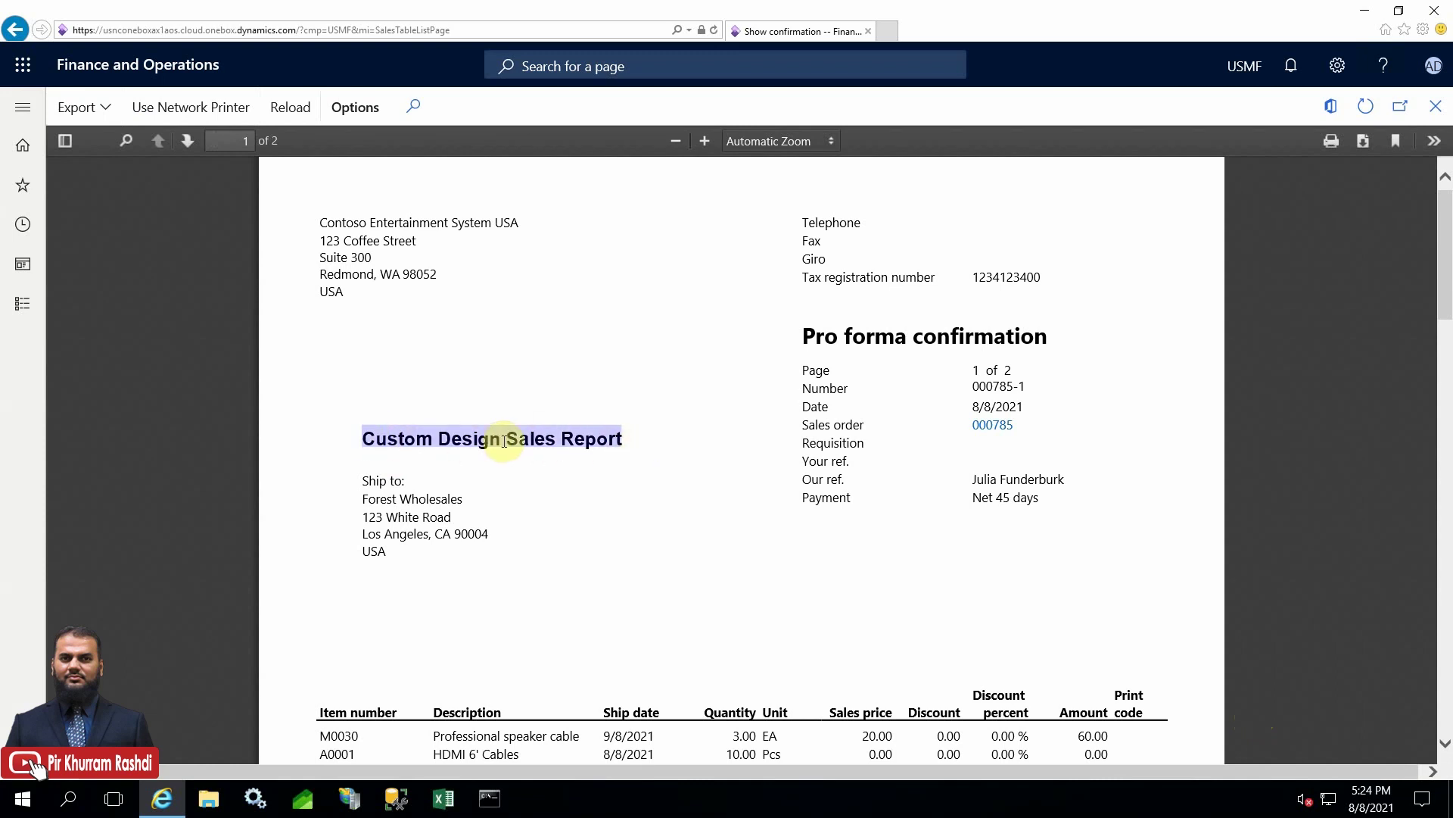
left_click_drag(1447, 298, 1434, 484)
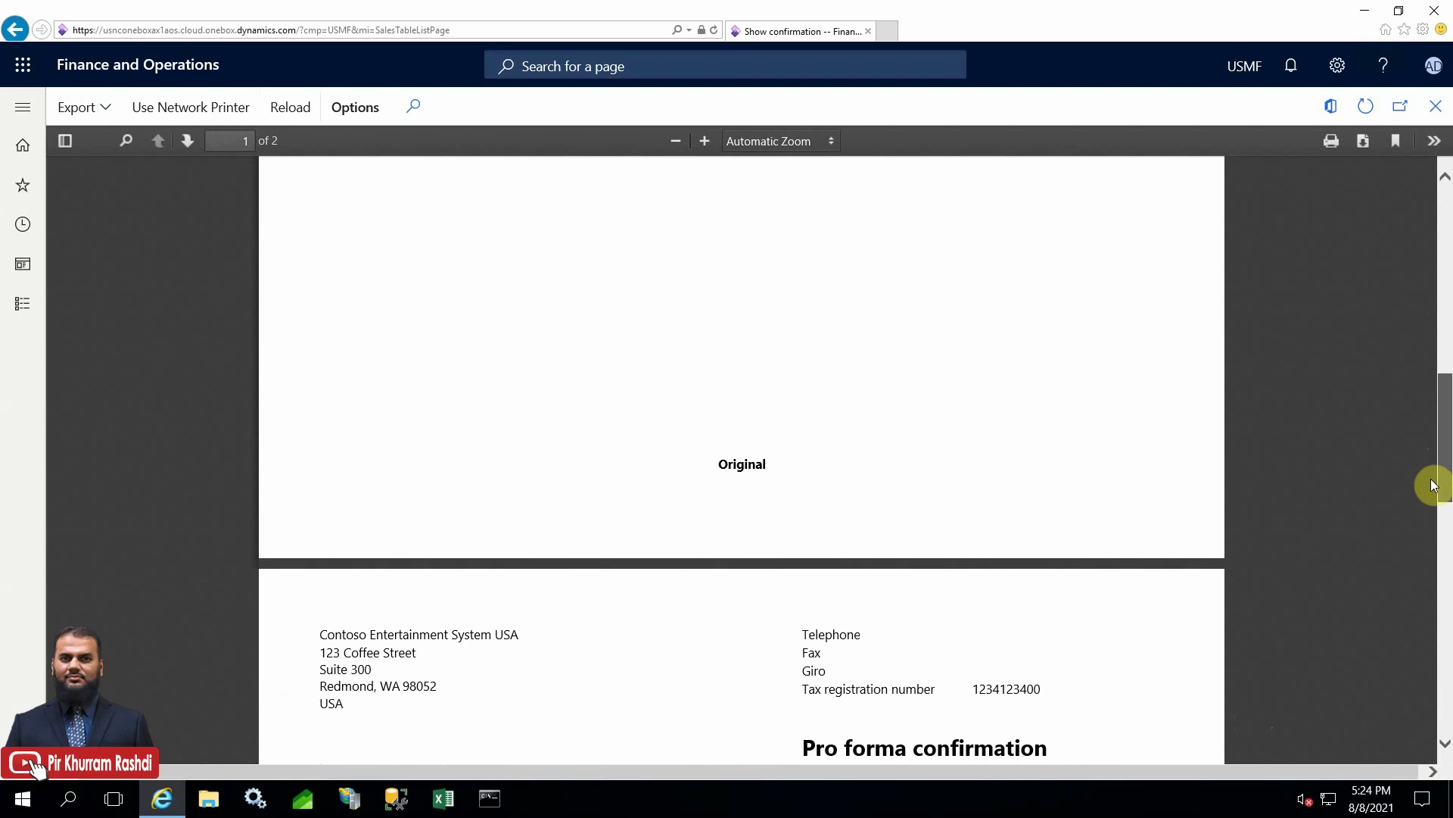
left_click_drag(723, 455, 788, 467)
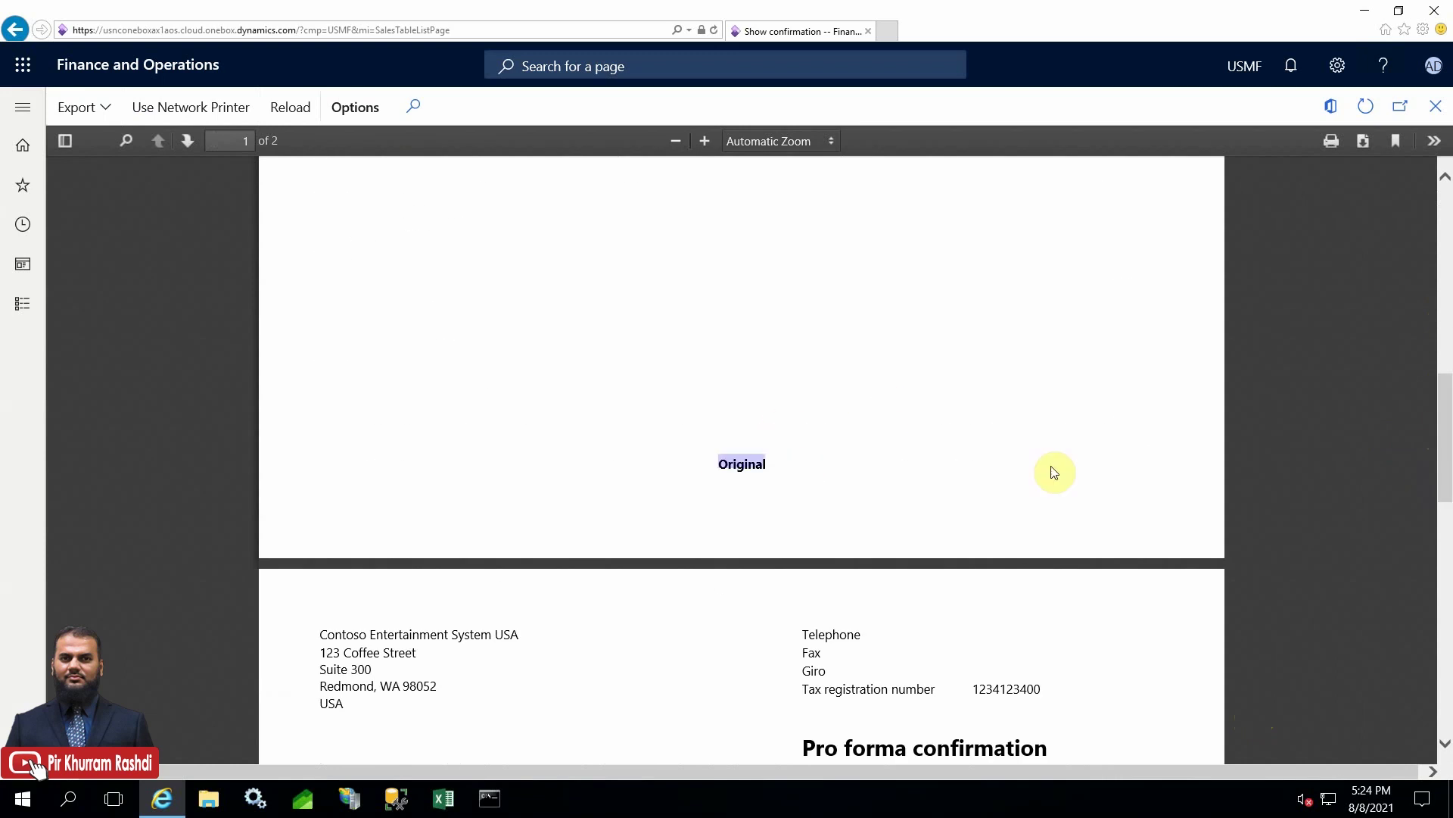
left_click_drag(1444, 399, 1446, 170)
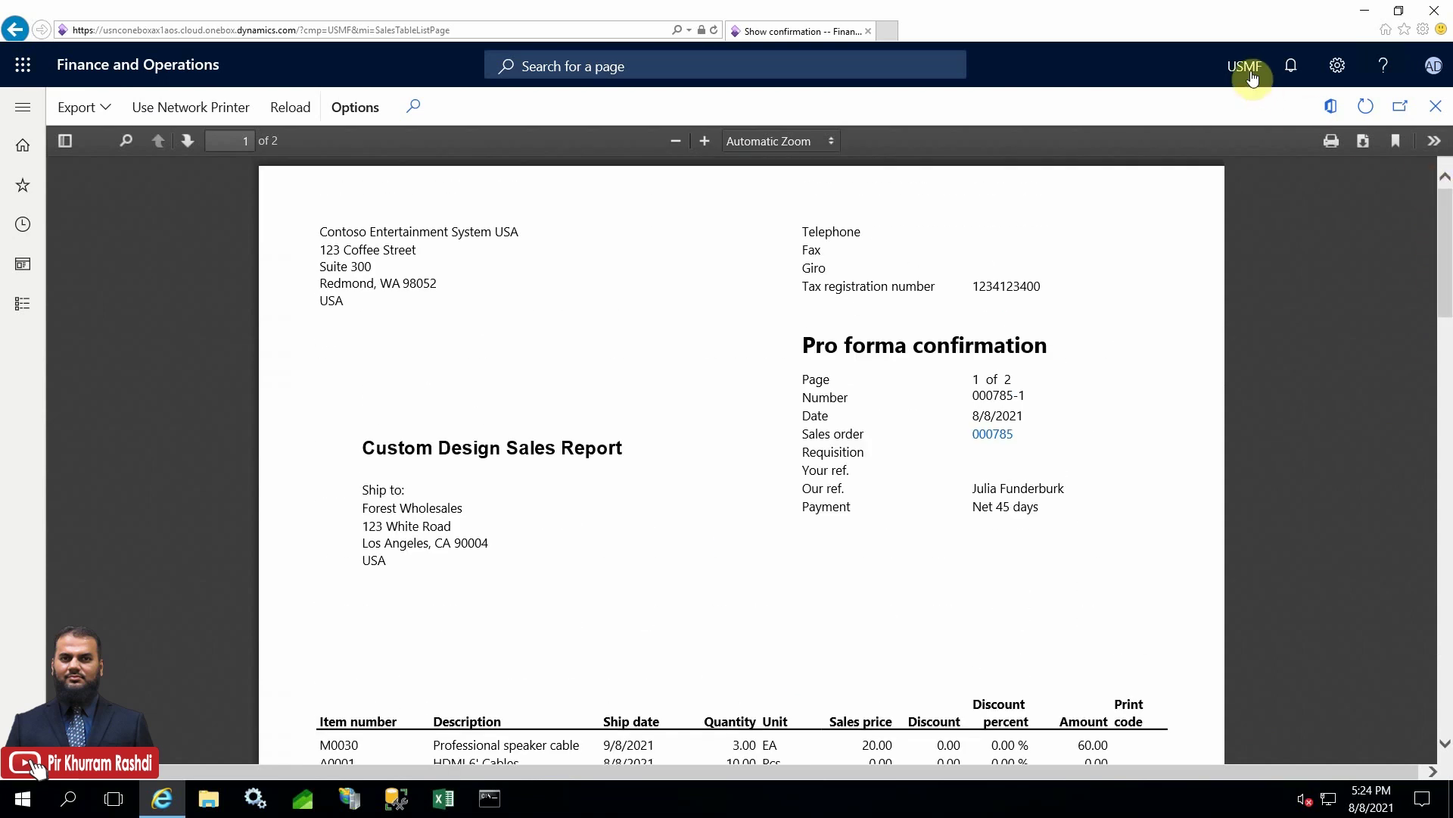
Switch the current company to USRT, Contoso Retail USA.
left_click(1253, 76)
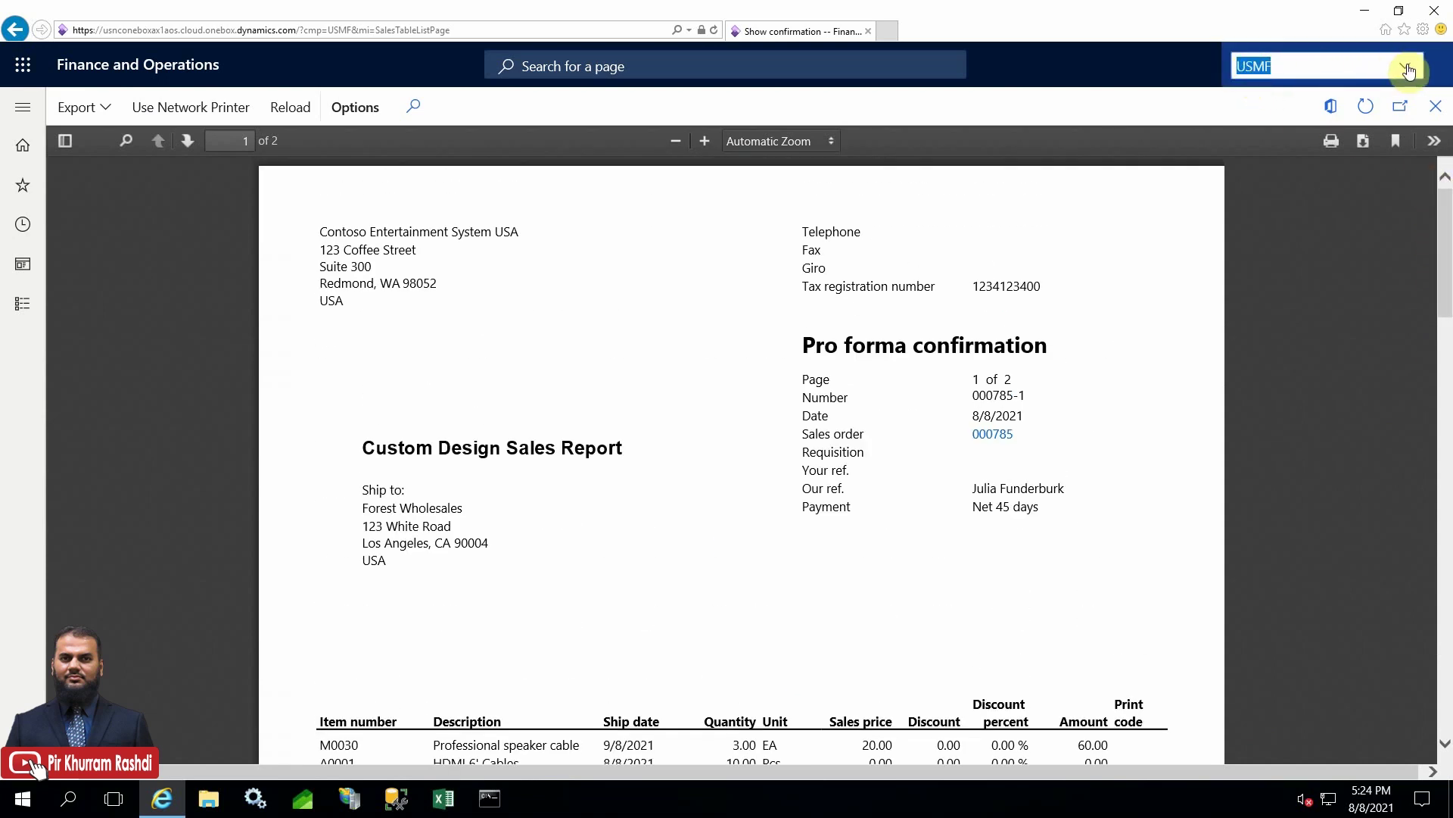
left_click(1408, 70)
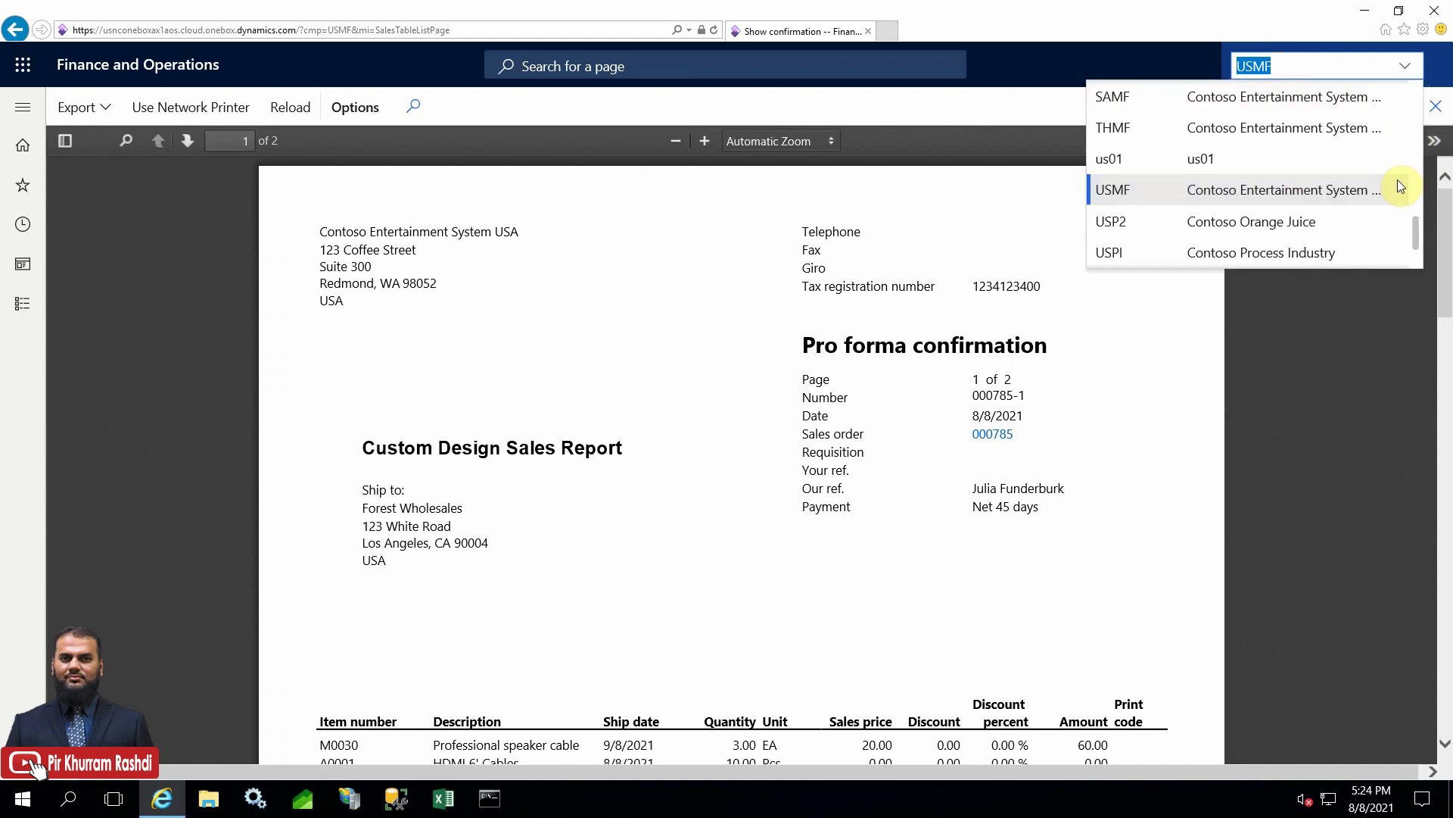
scroll(1398, 179, "down", 1)
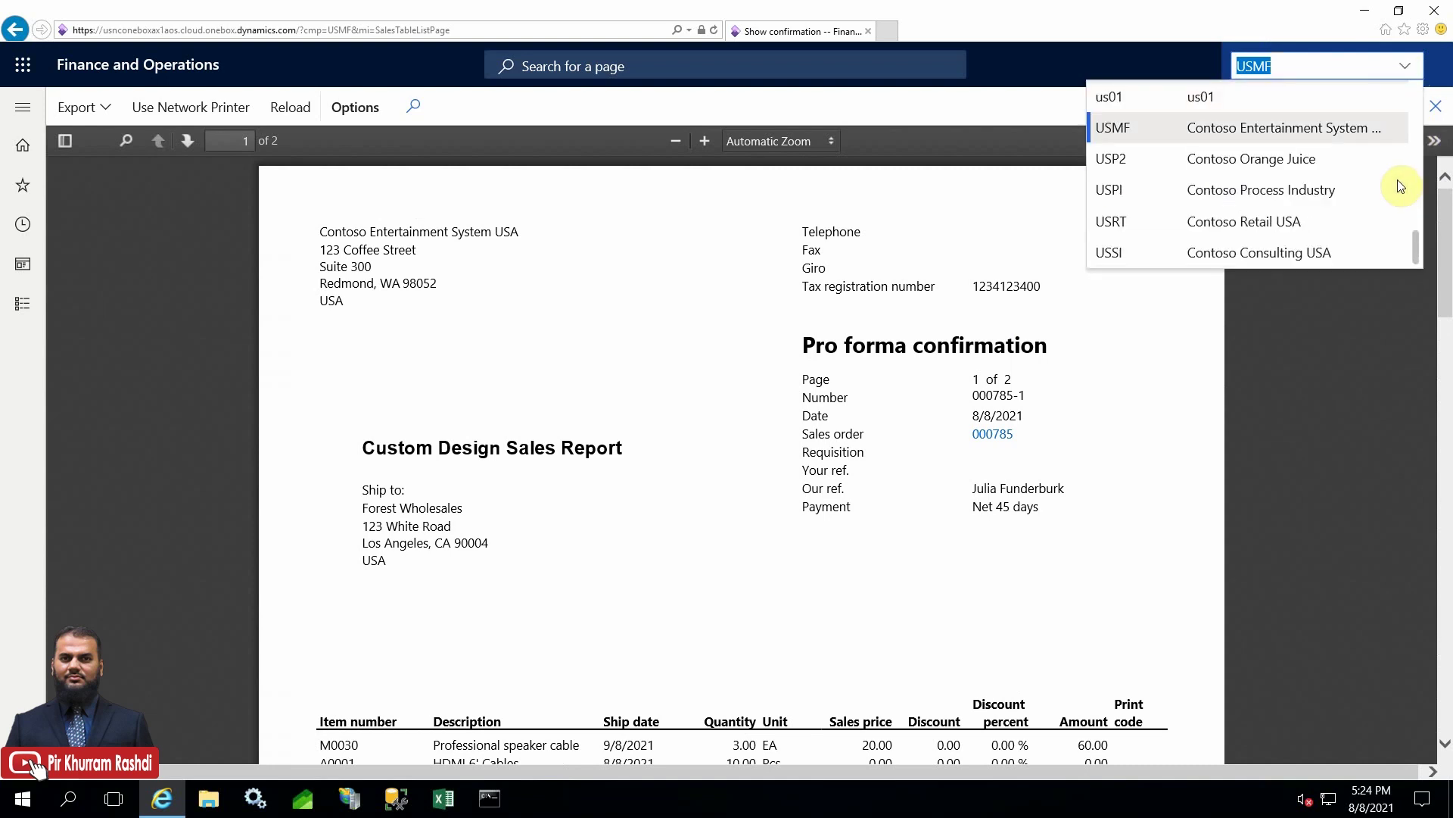
left_click(1174, 221)
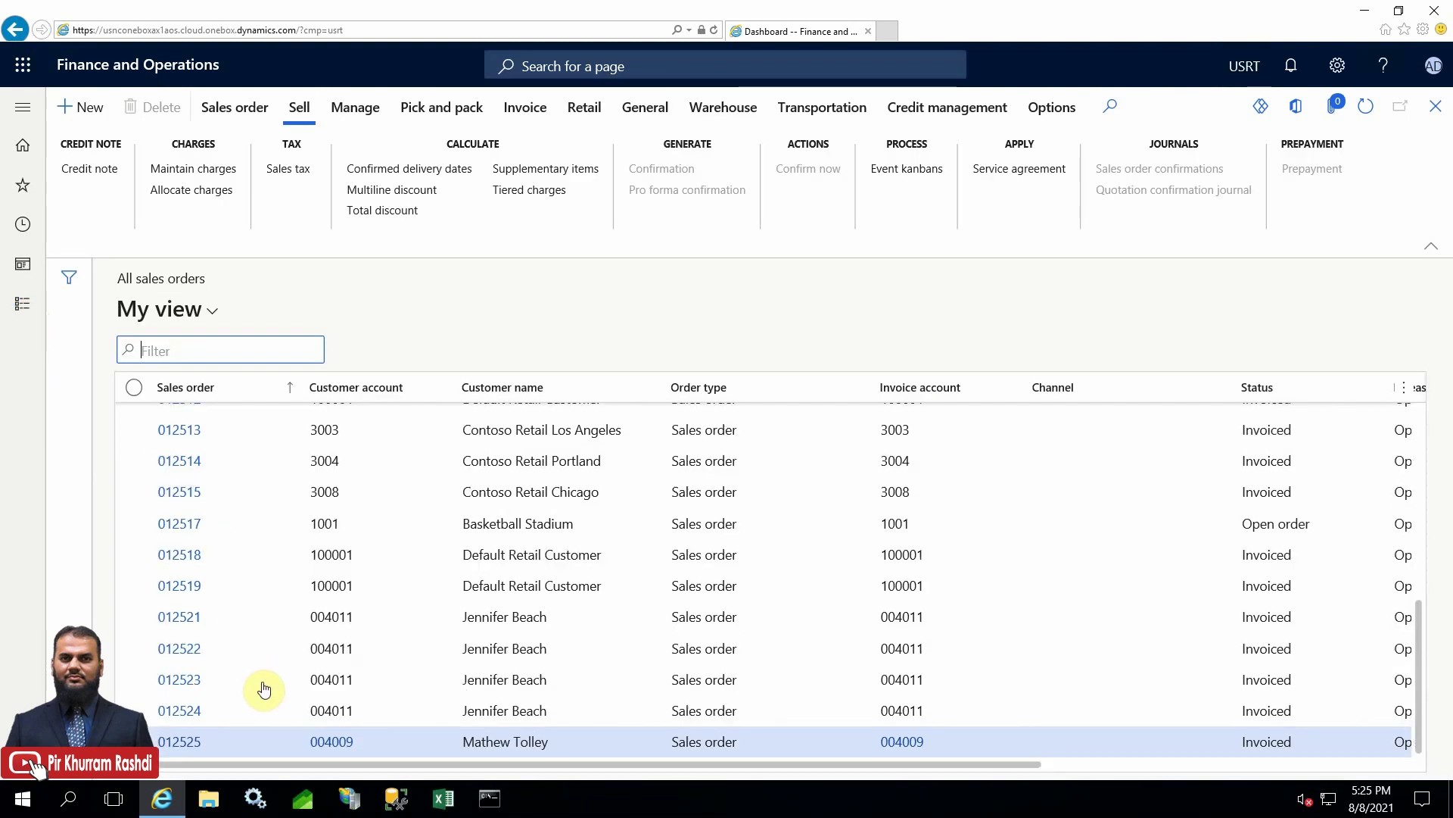
Generate a pro forma confirmation for the open Basketball Stadium sales order.
left_click(136, 524)
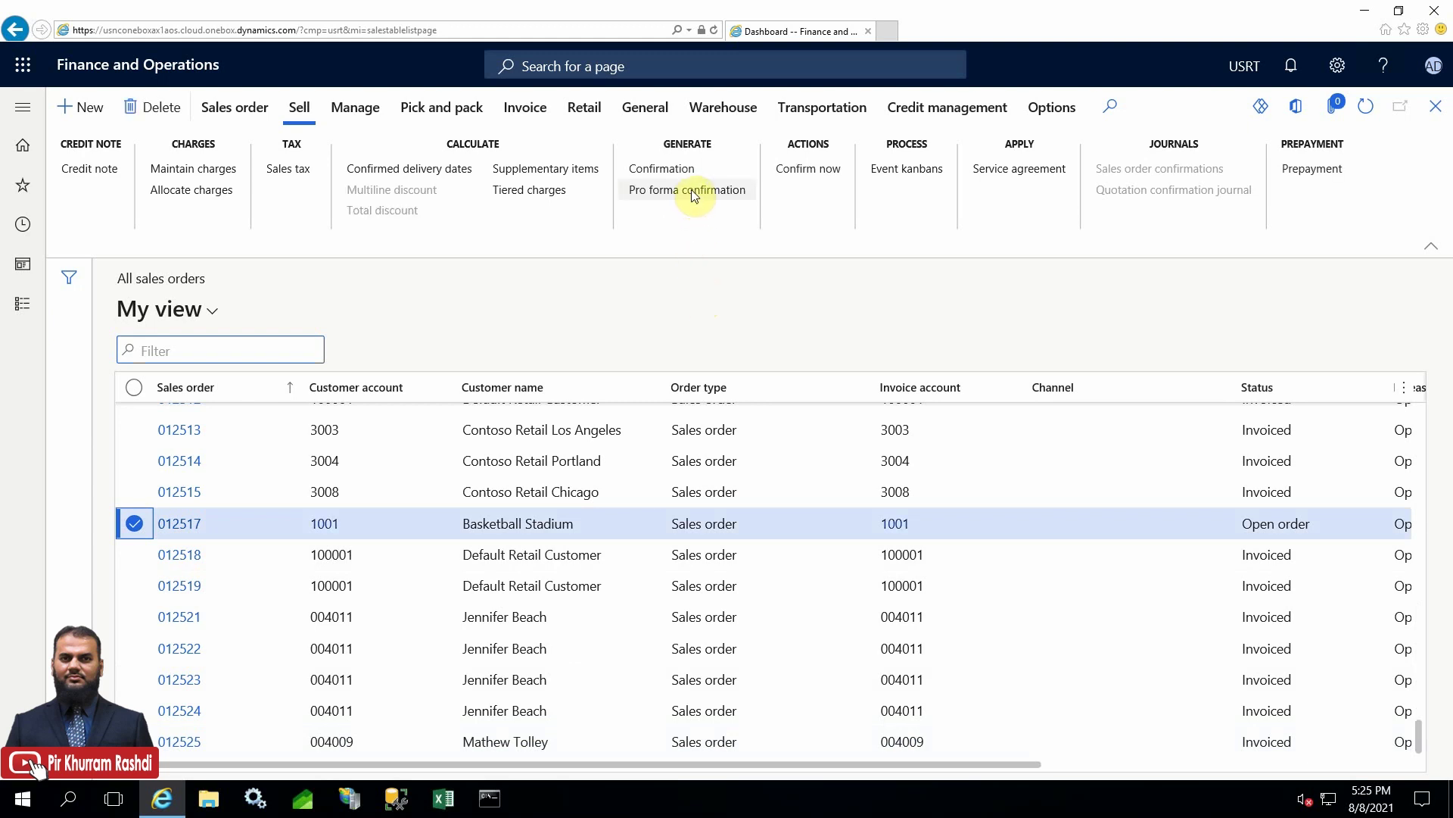
left_click(692, 191)
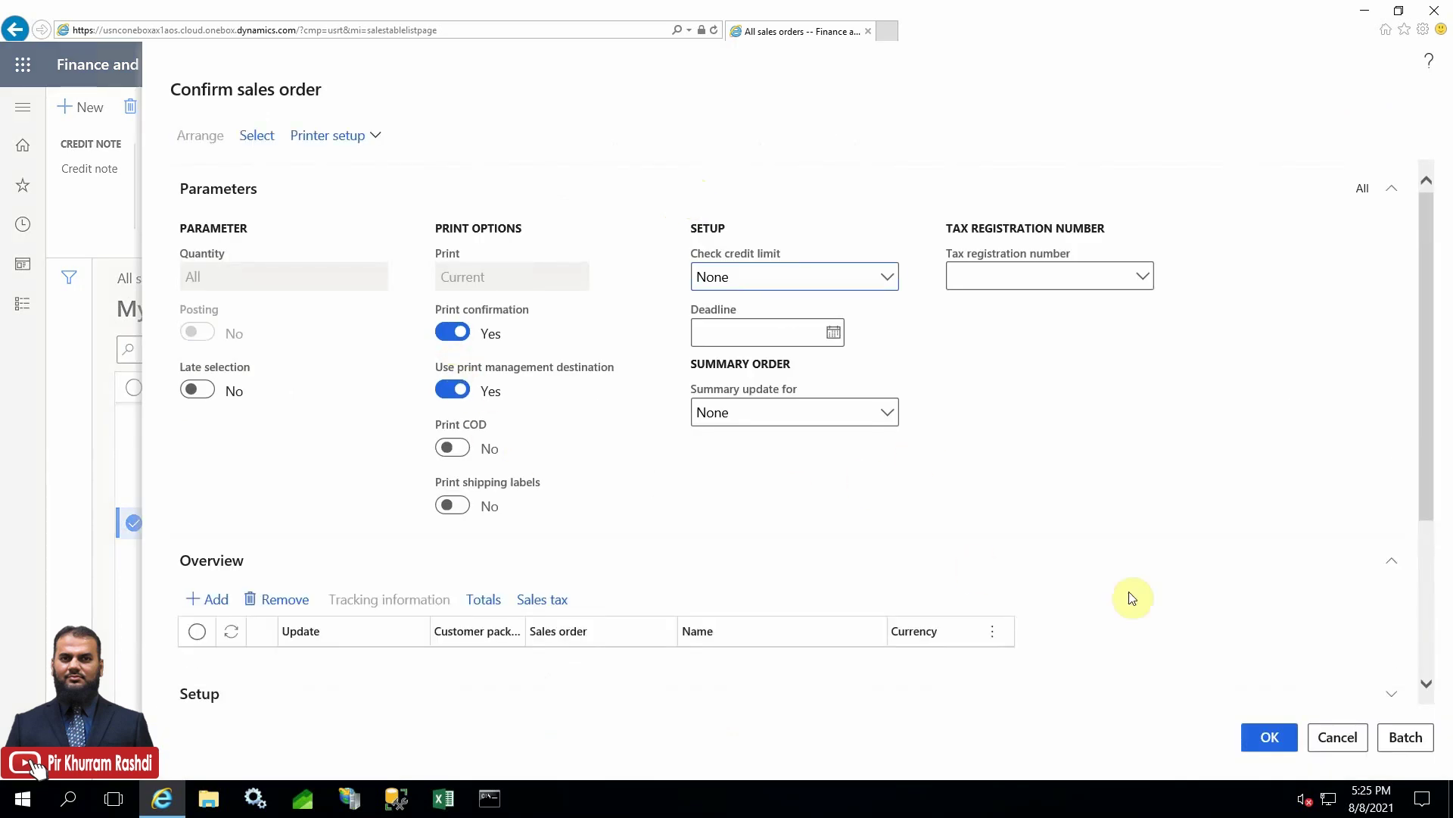
left_click(1260, 737)
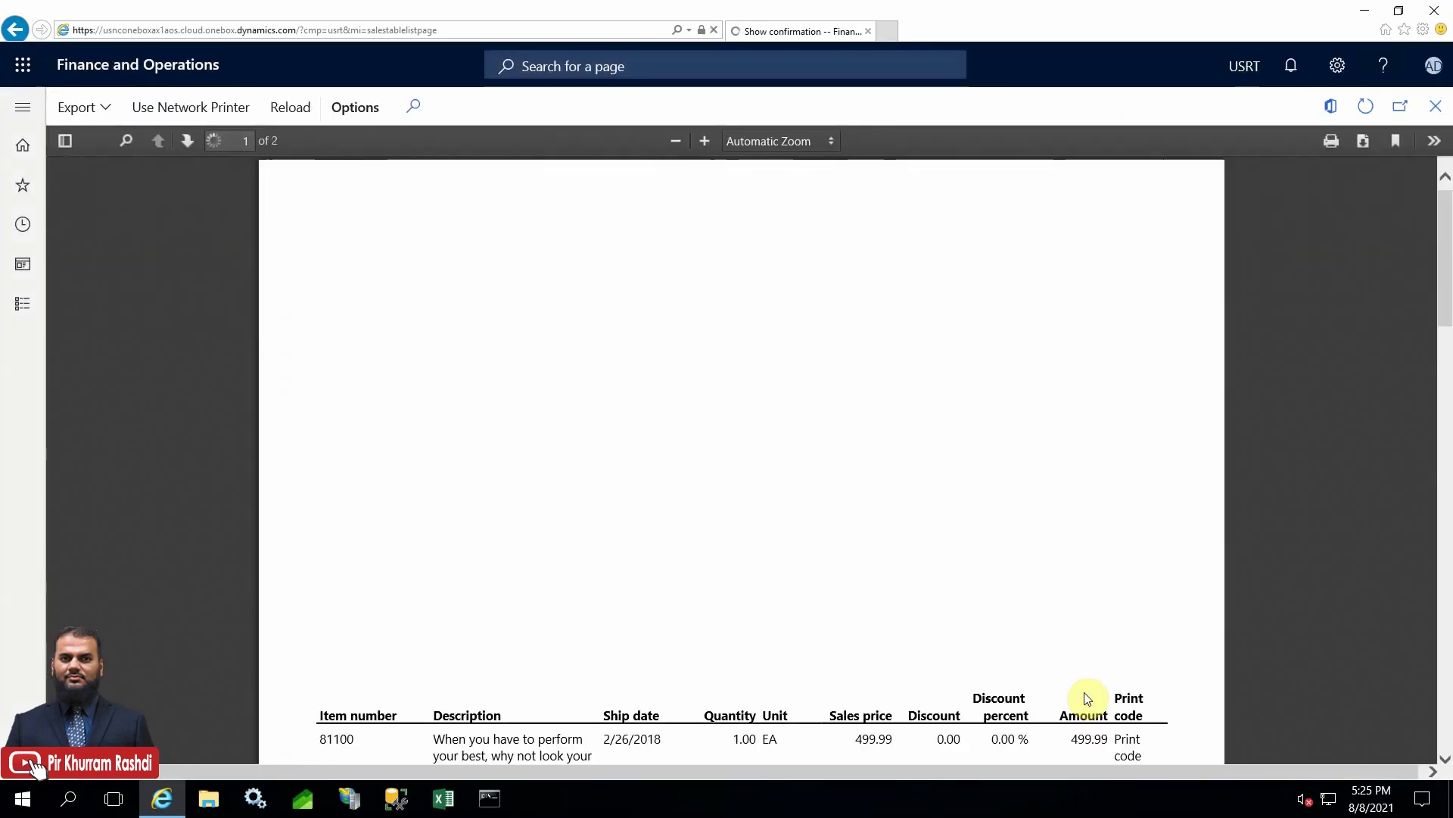
Examine the header and page footer areas of the Basketball Stadium pro forma confirmation for the custom title and footer text.
scroll(1444, 265, "down", 1)
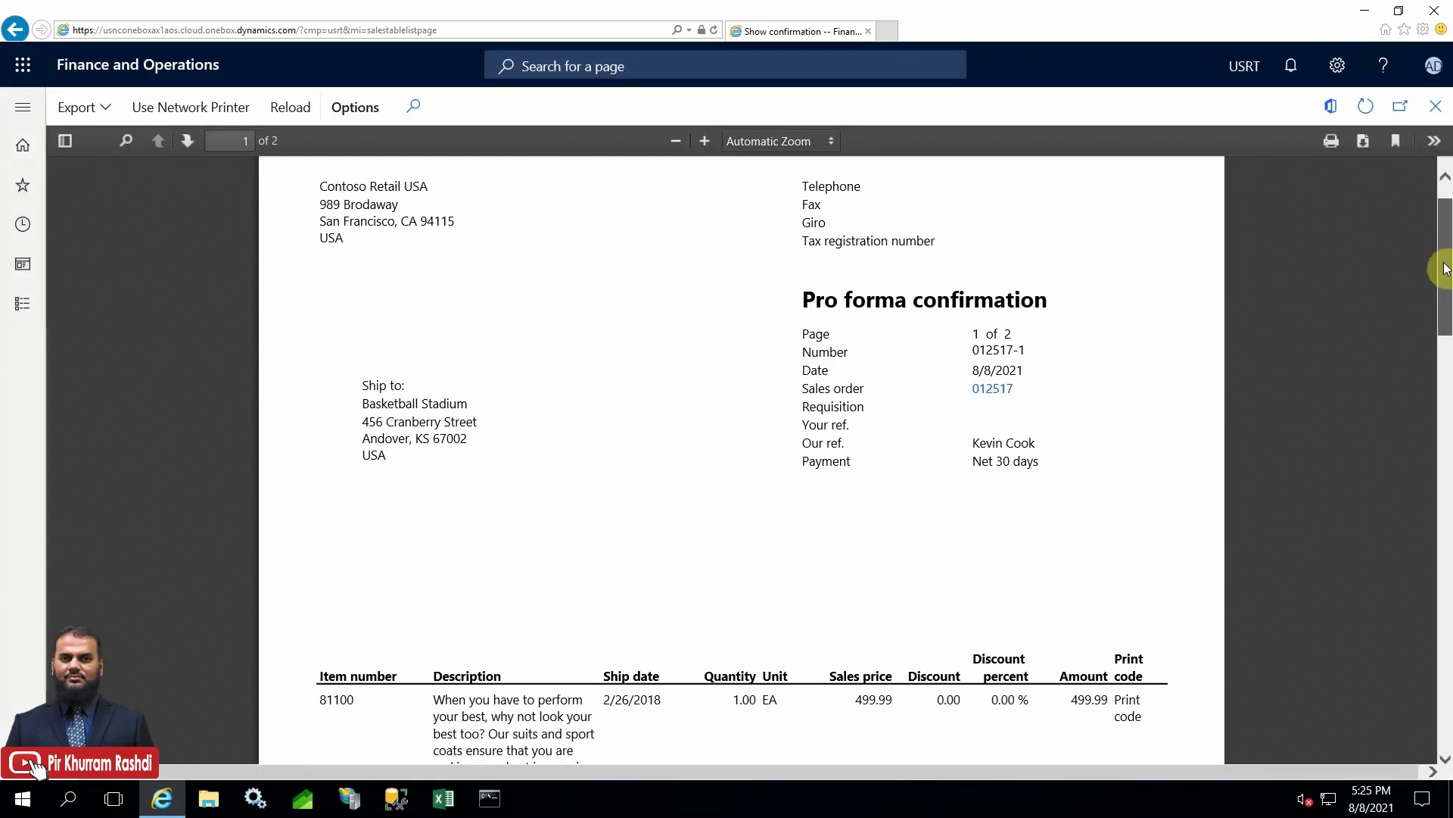
left_click_drag(497, 348, 1447, 420)
scroll(1446, 497, "down", 1)
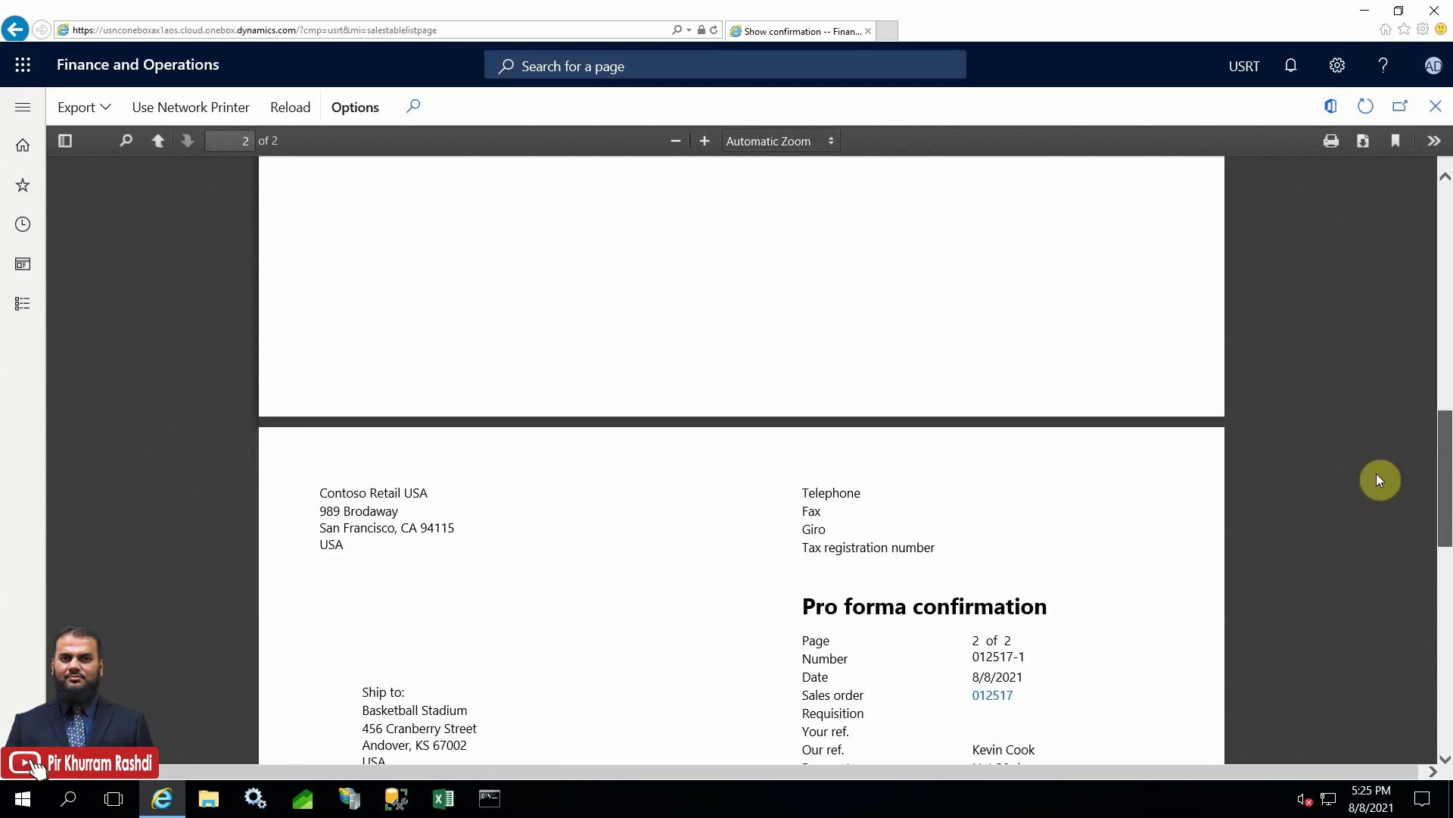
left_click_drag(1446, 436, 1430, 204)
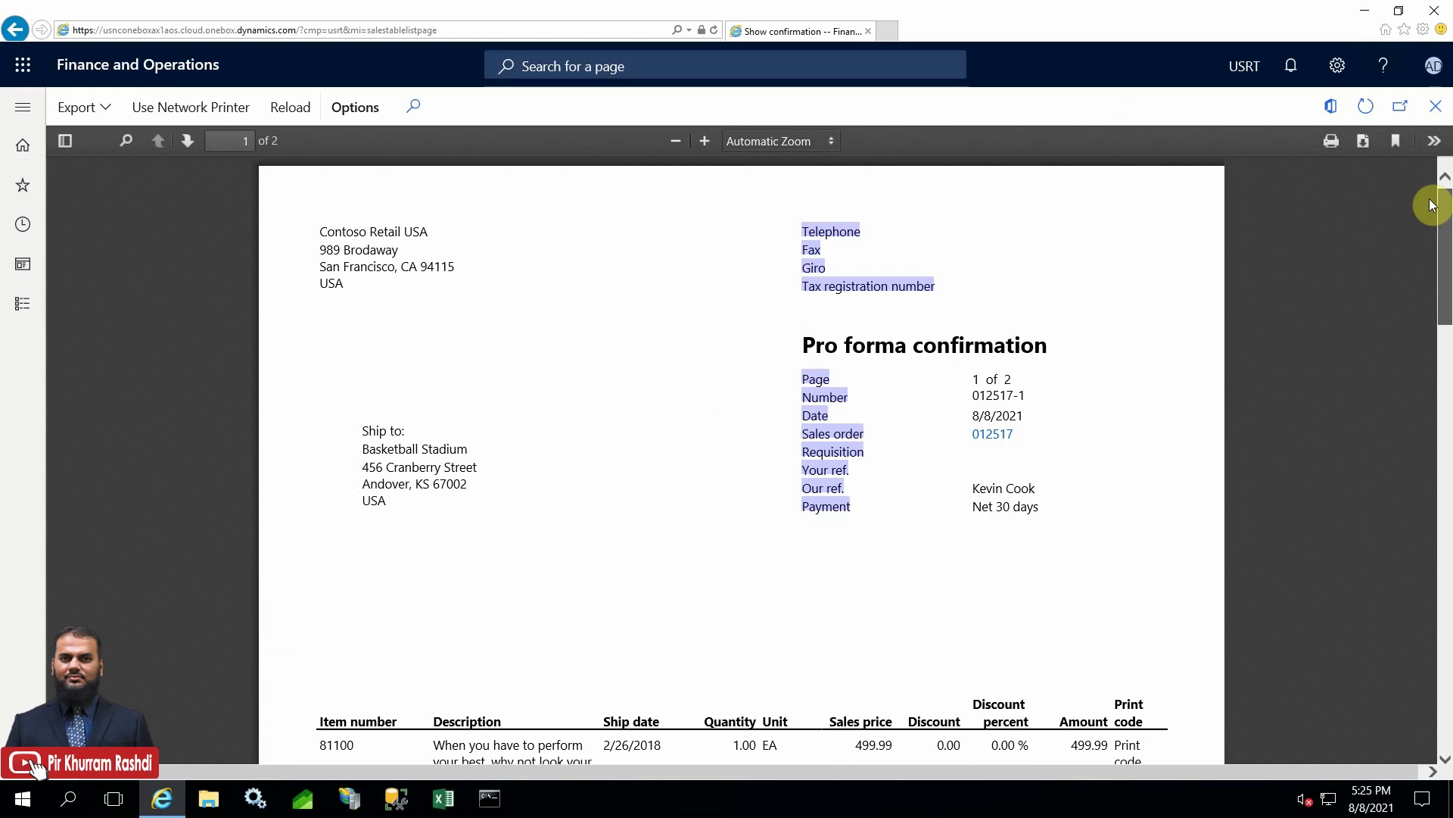
left_click(1319, 282)
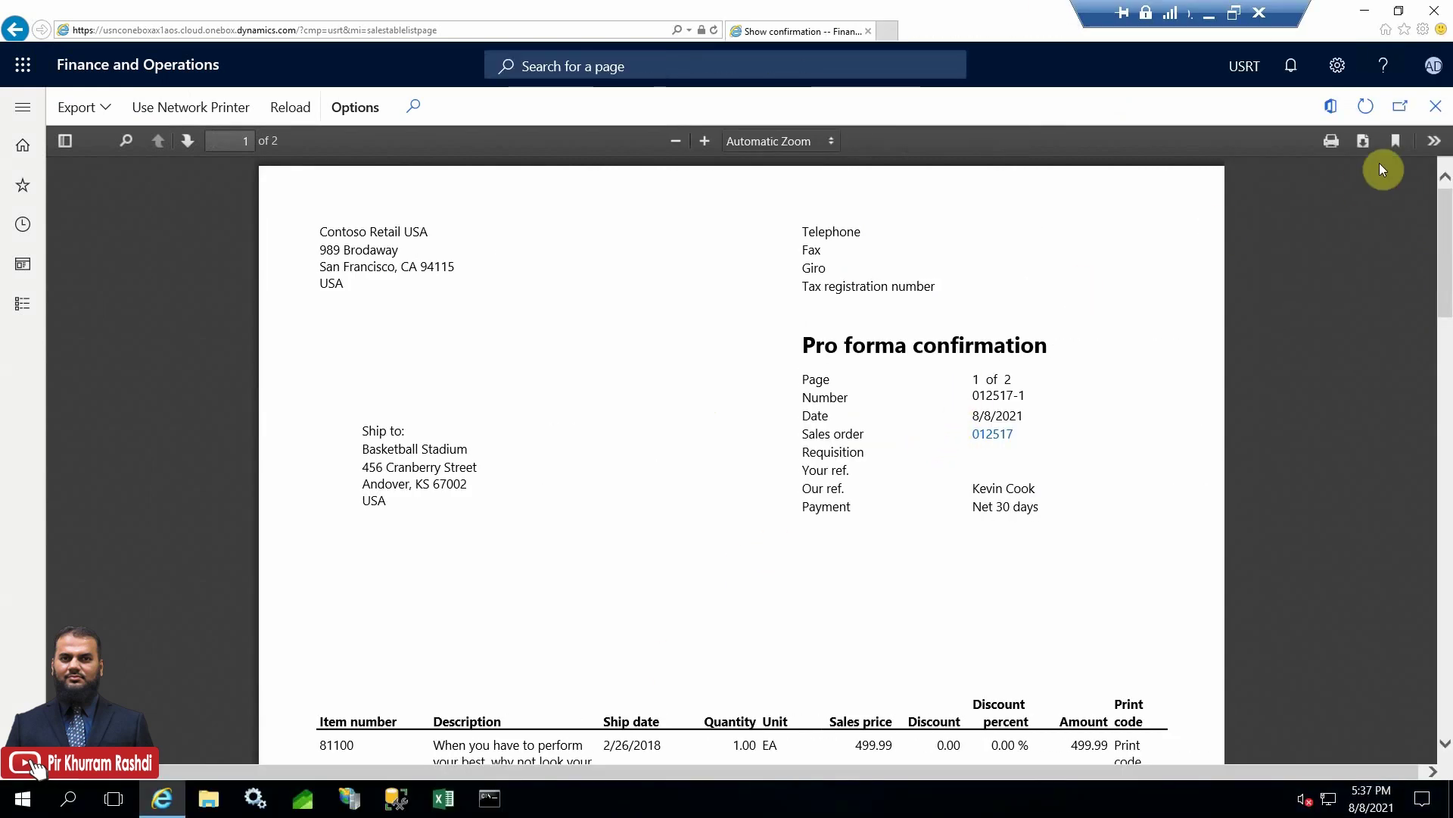
Open the Accounts receivable print management setup for USRT and review the settings of the original sales order confirmation.
left_click(1436, 107)
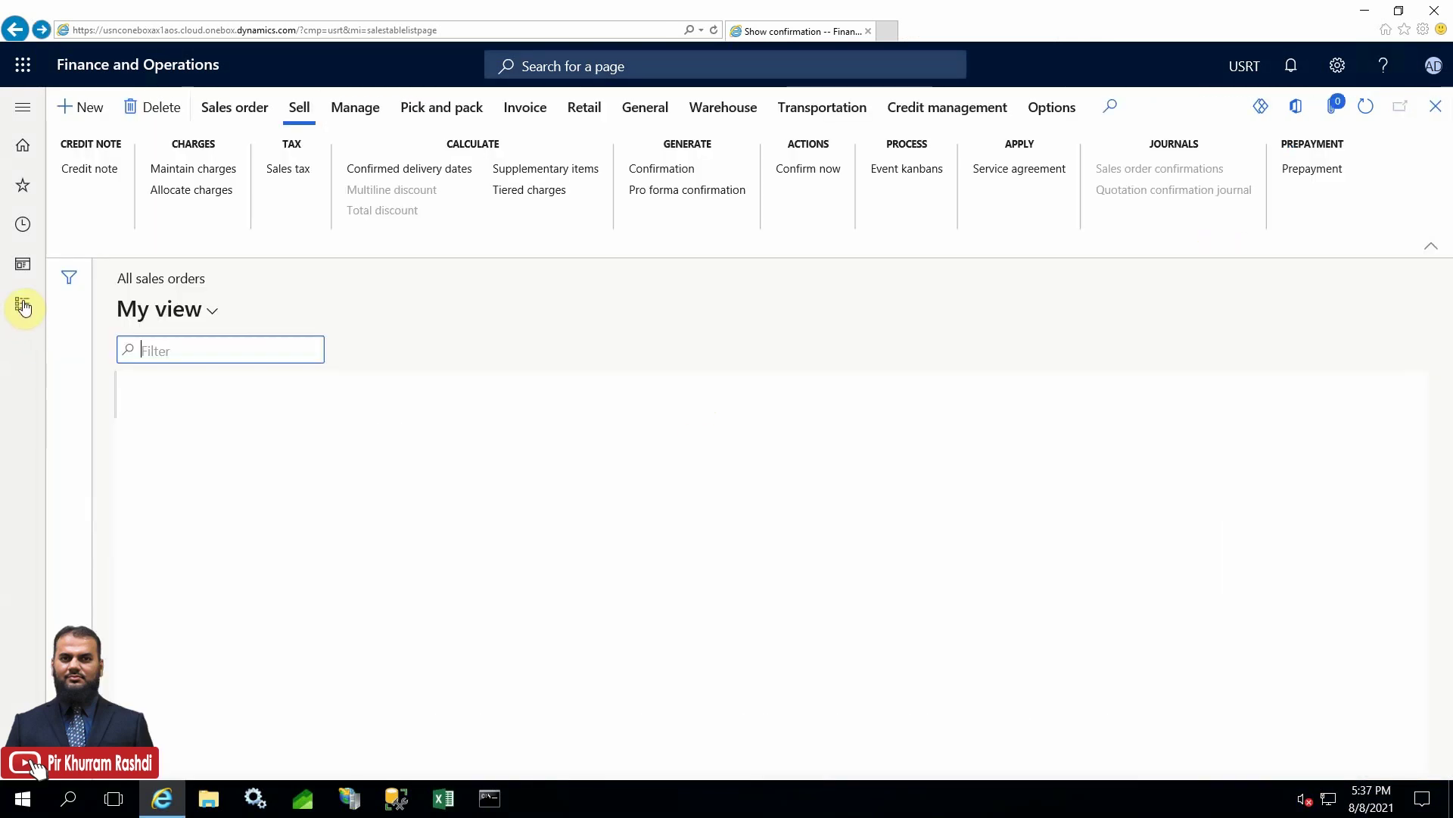
left_click(24, 306)
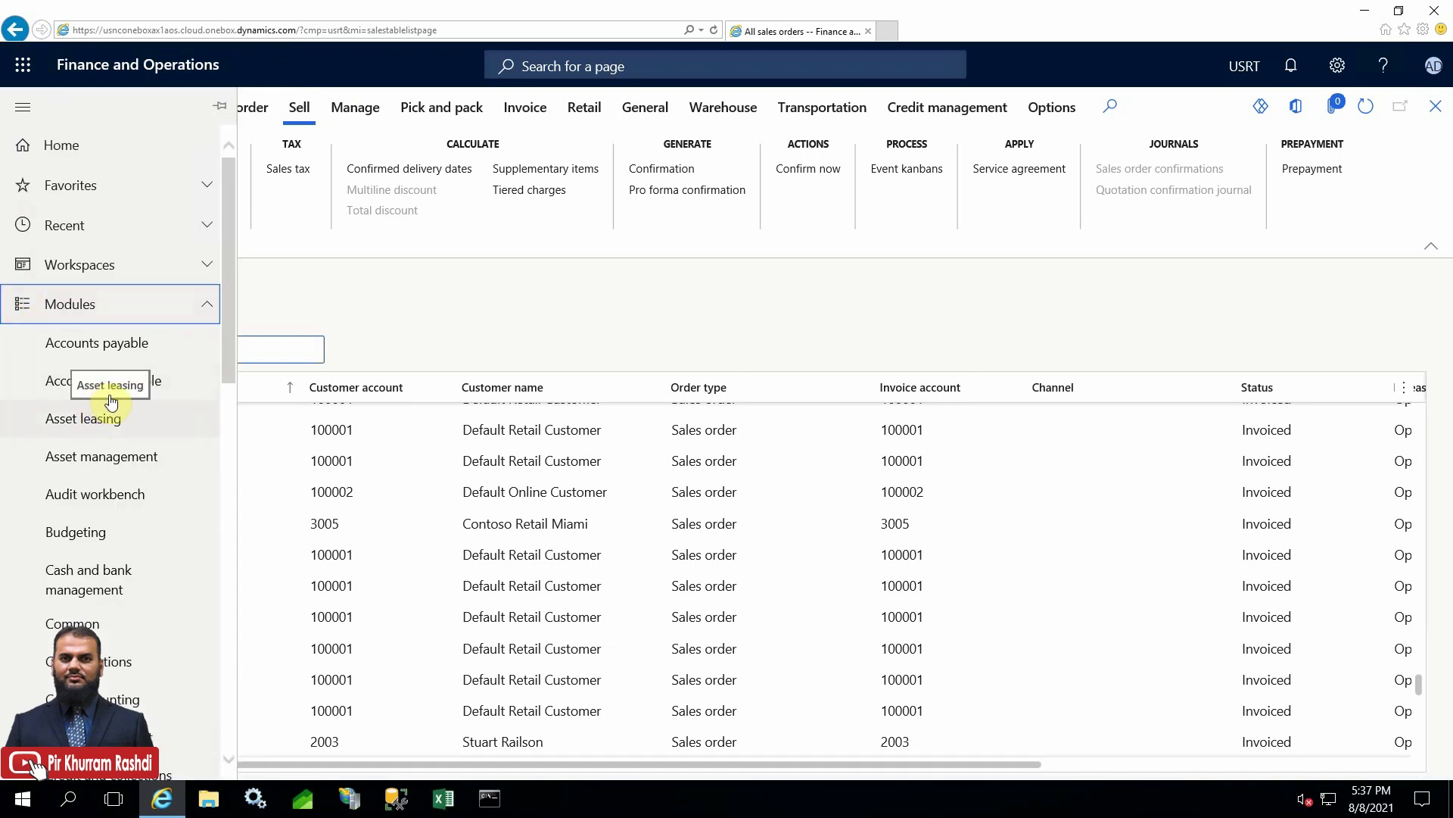
left_click(152, 383)
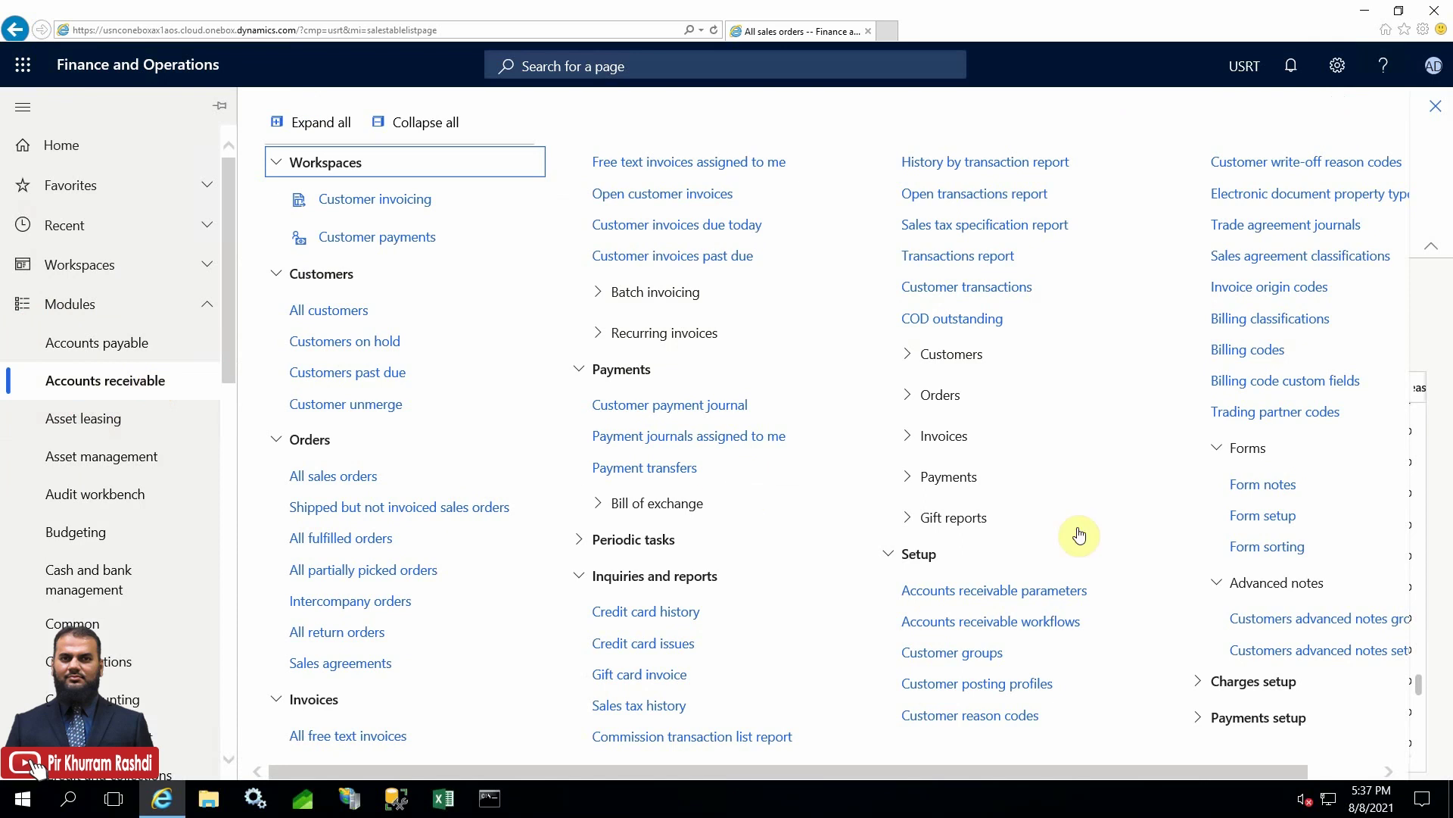
left_click(1252, 520)
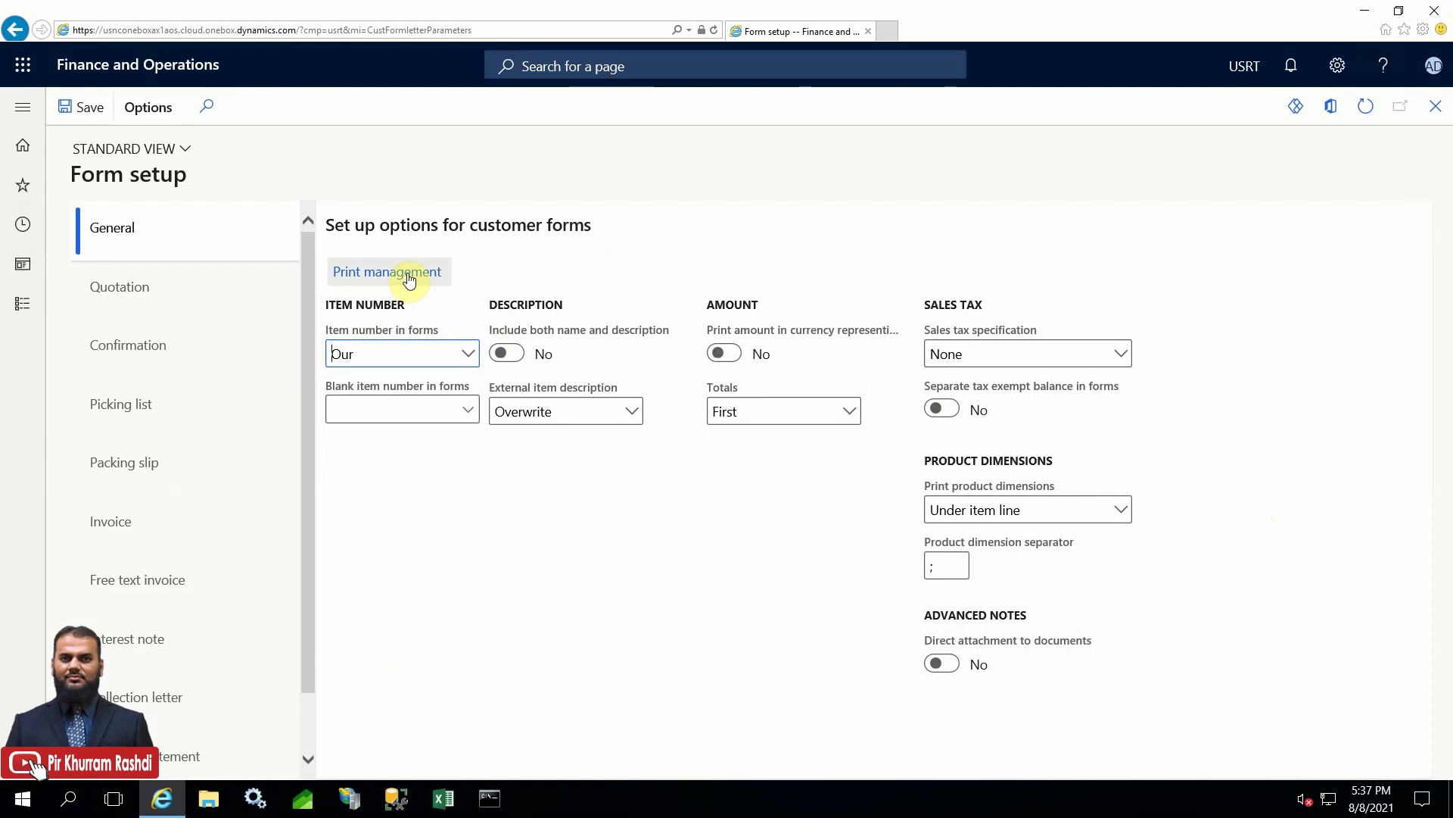
left_click(409, 277)
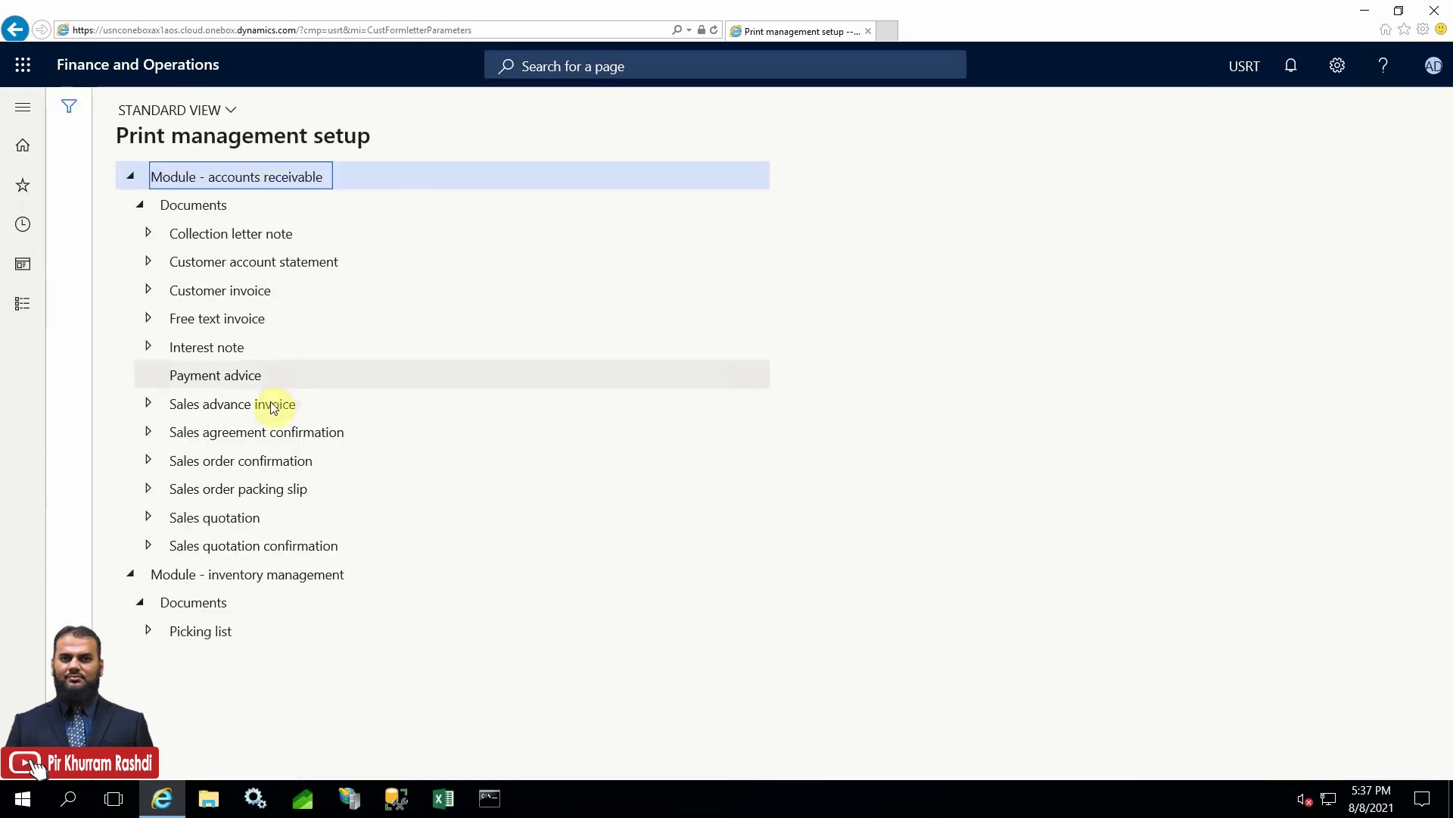
left_click(234, 460)
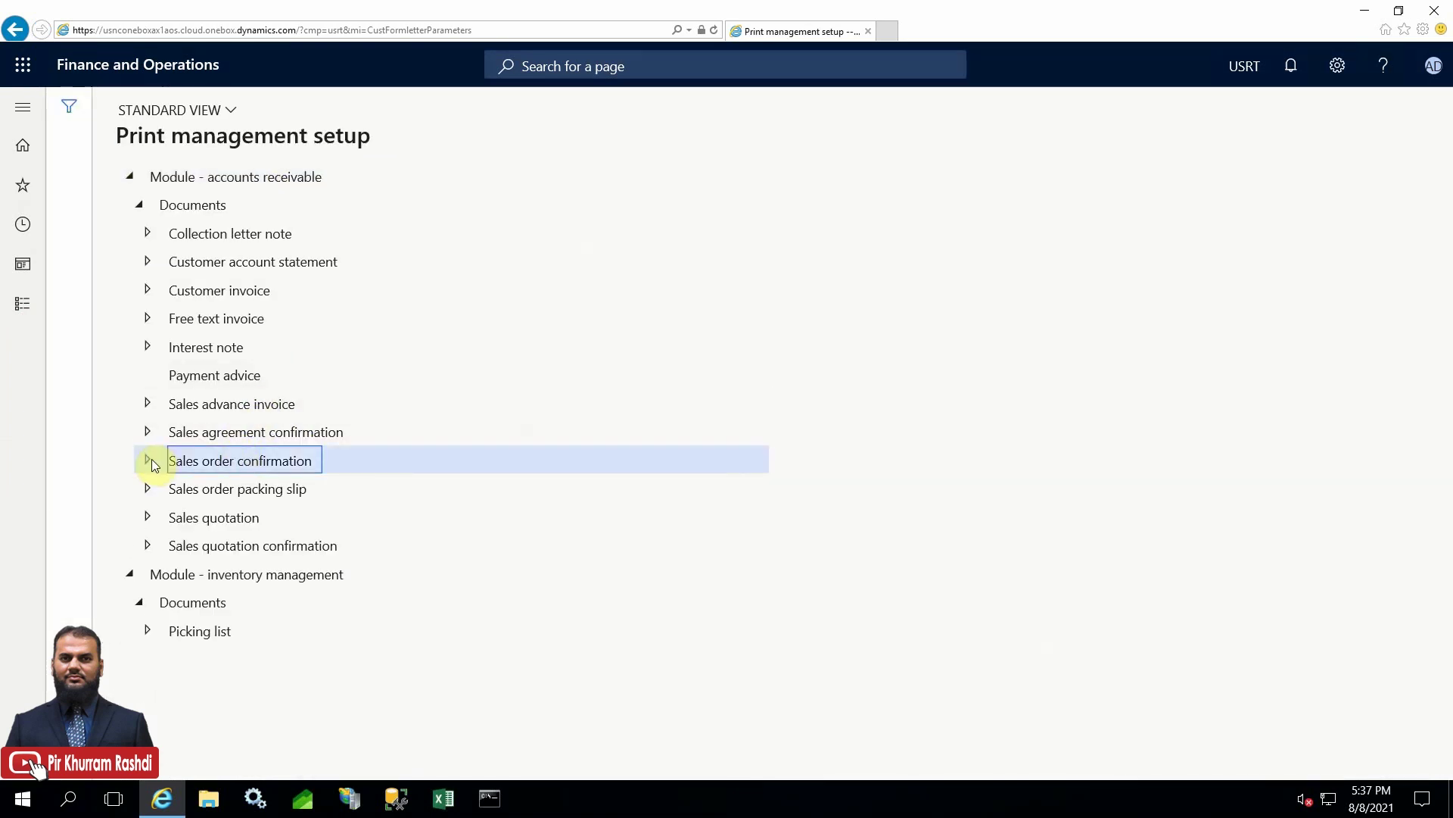
left_click(153, 462)
left_click(196, 491)
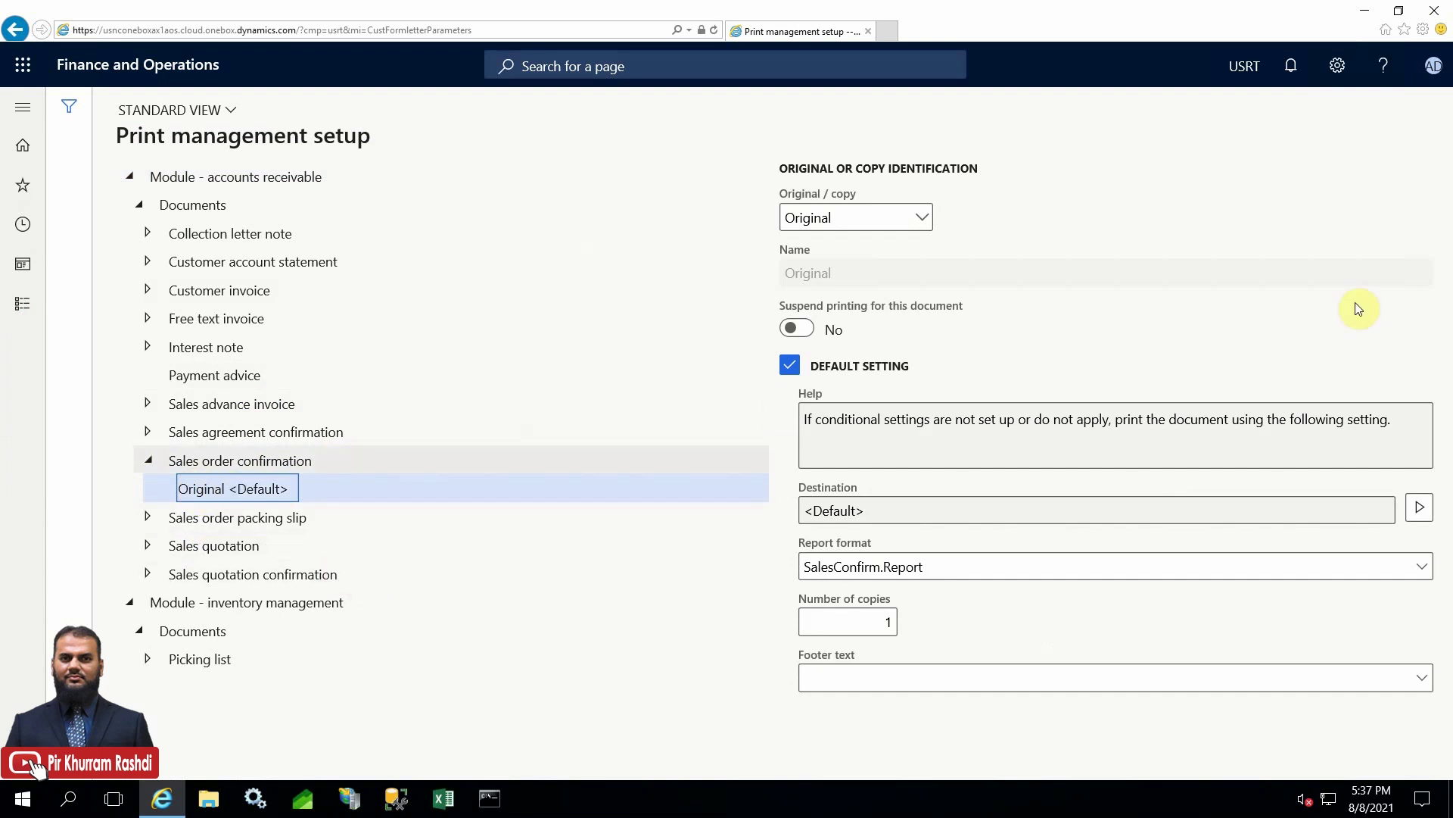
Switch the current company to USMF, Contoso Entertainment System.
left_click(1243, 66)
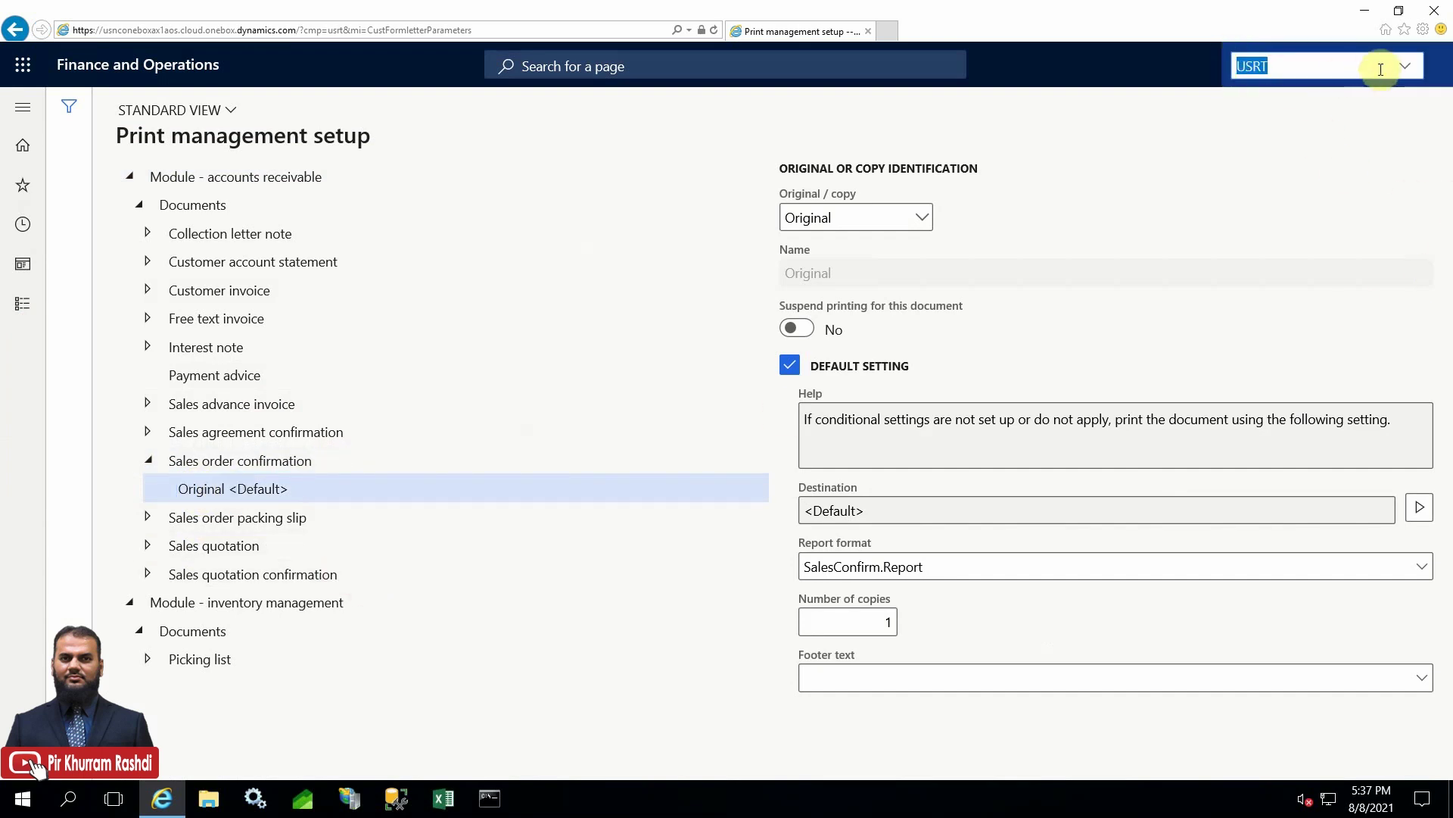
left_click(1406, 67)
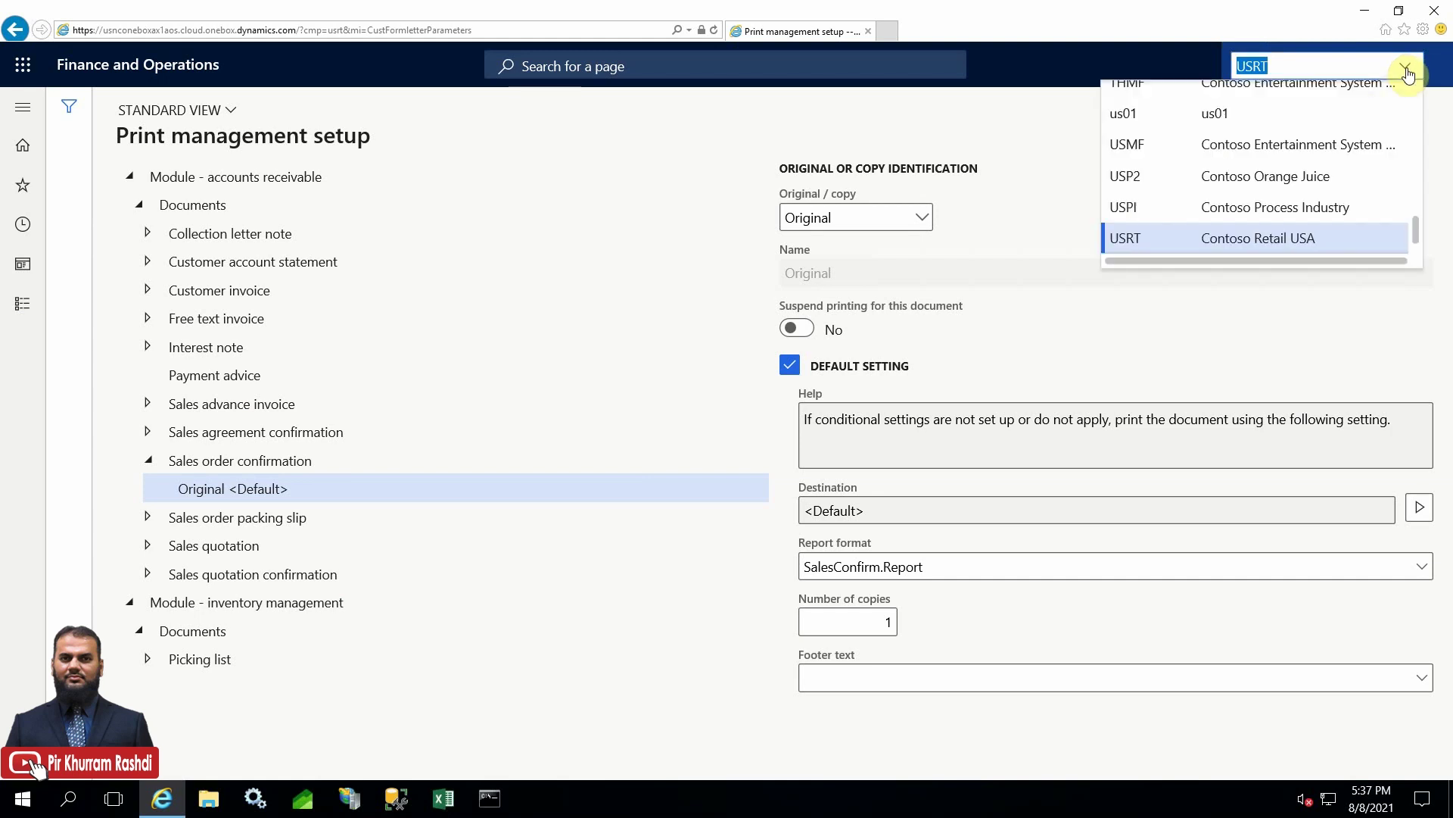
left_click(1227, 144)
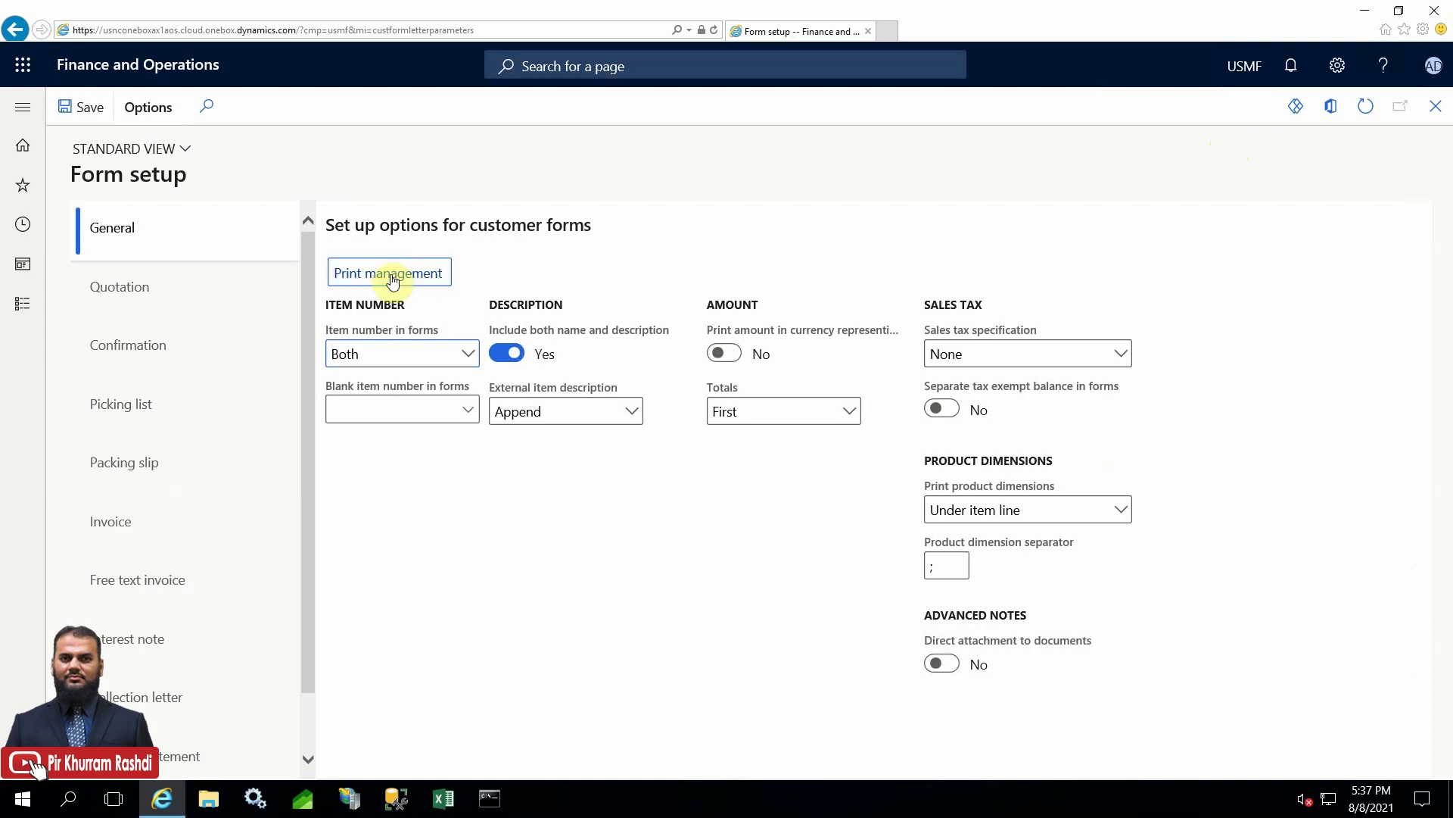
In print management, set the report format of the original sales order confirmation to SalesConfirm.Report.
left_click(391, 275)
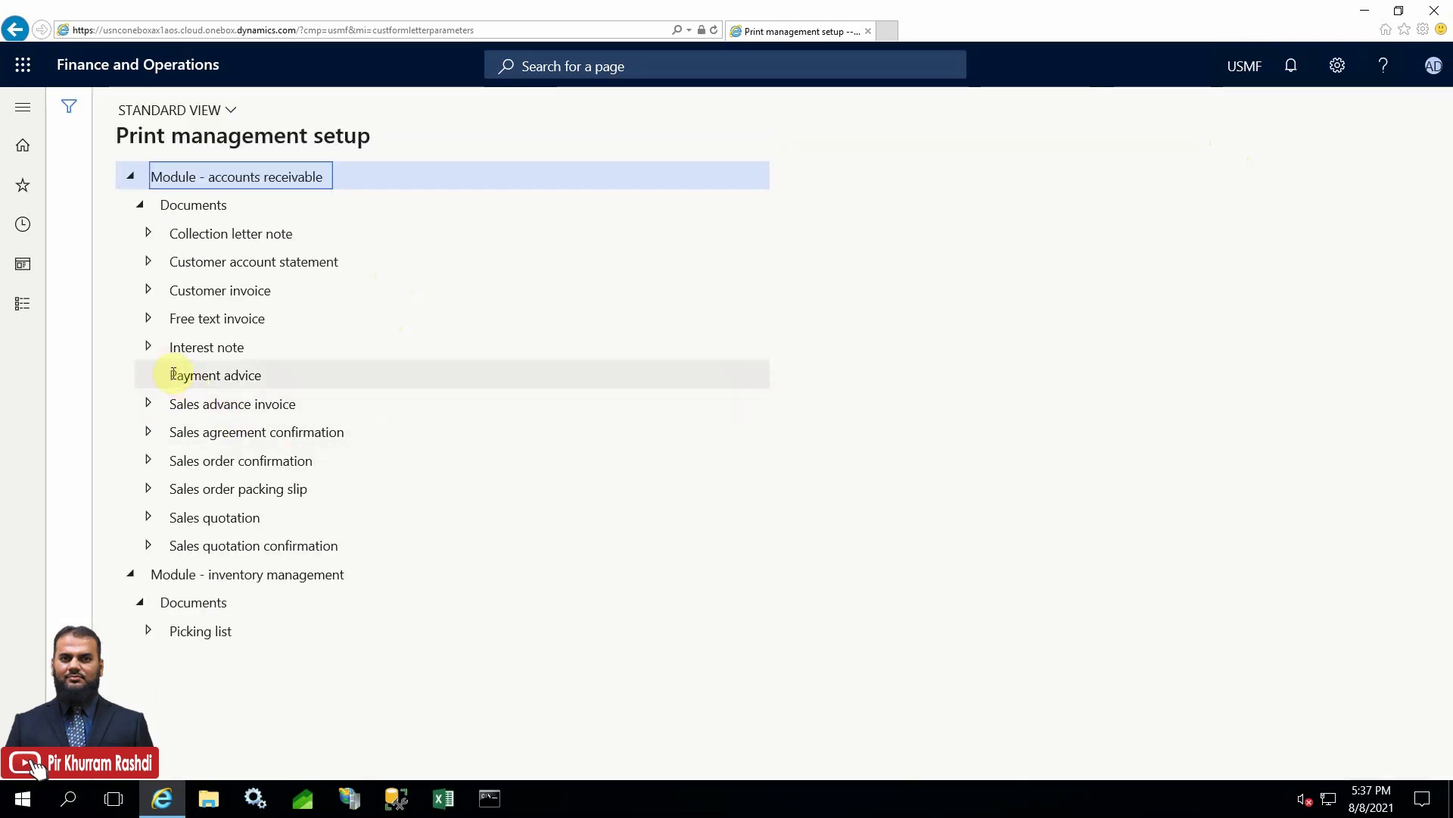
left_click(149, 462)
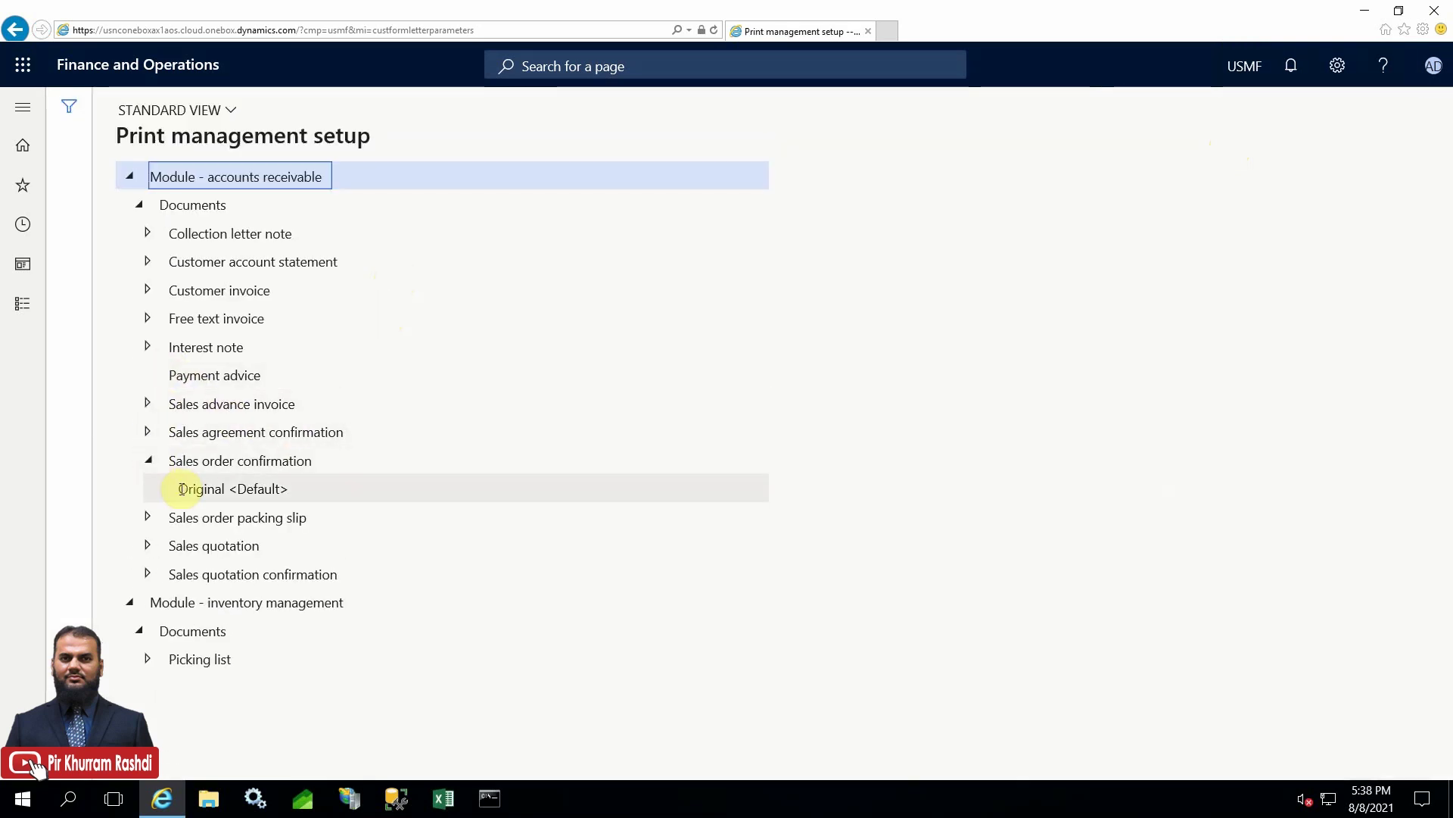
left_click(181, 488)
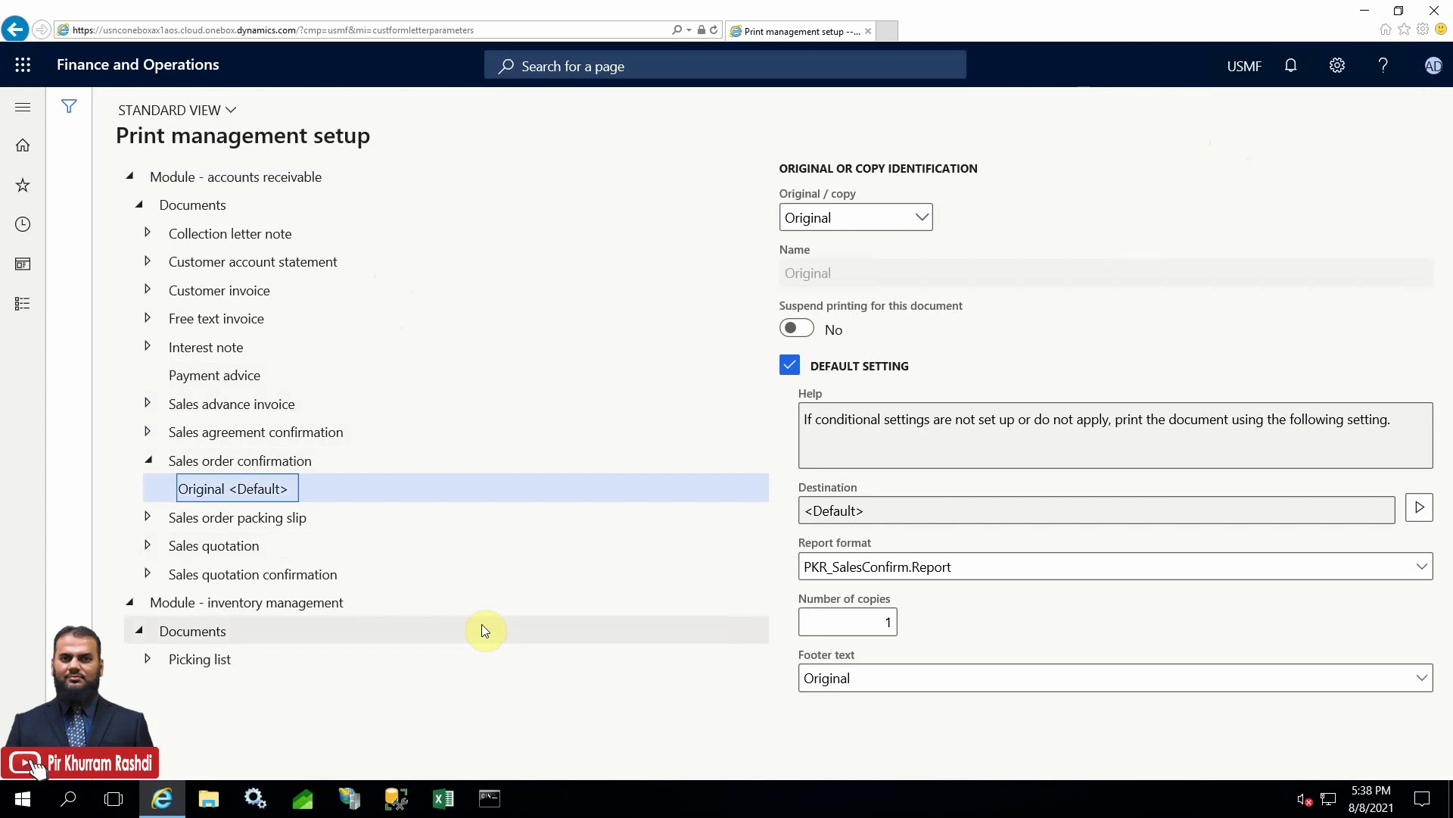
left_click(984, 570)
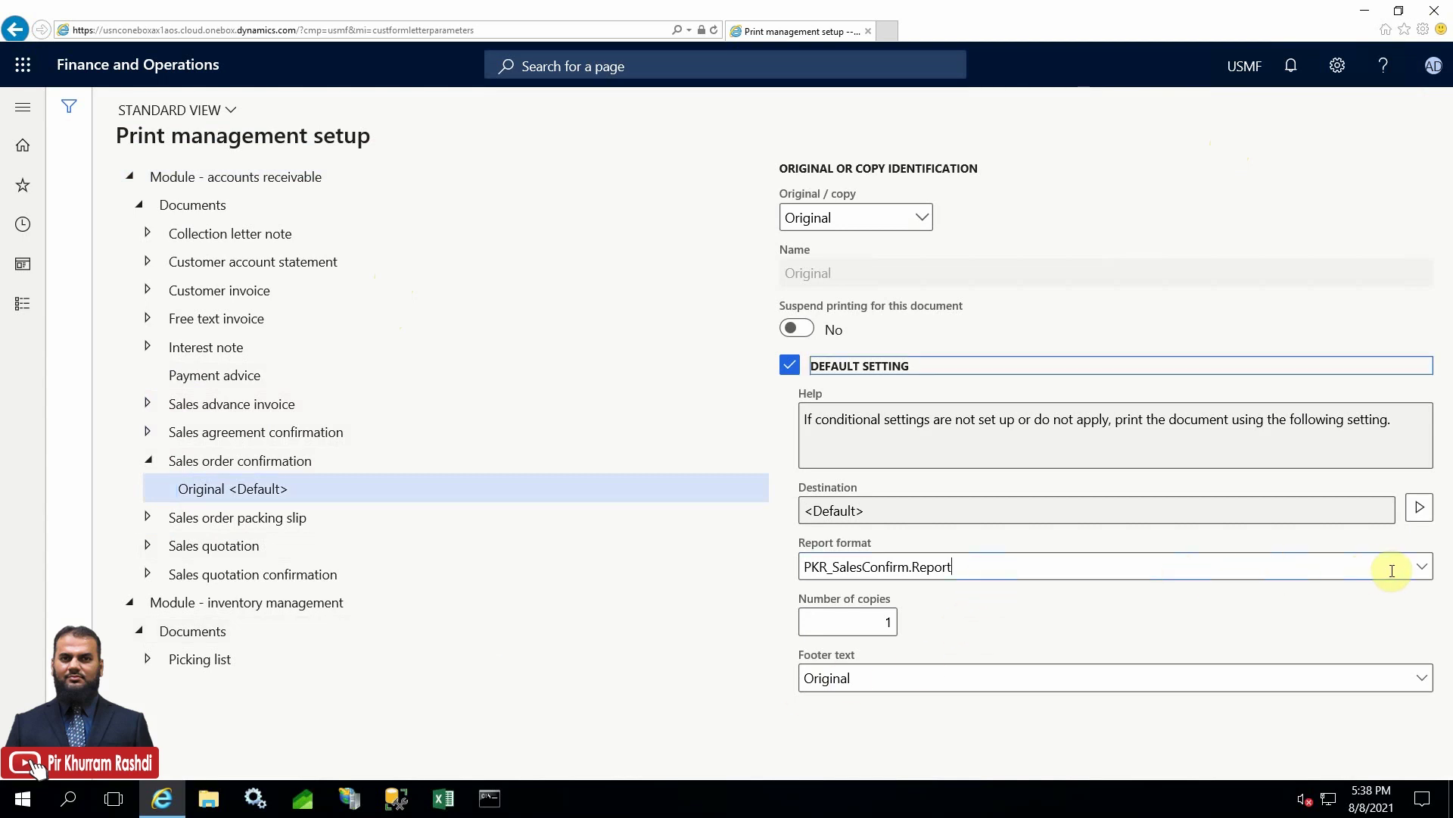
left_click(1420, 568)
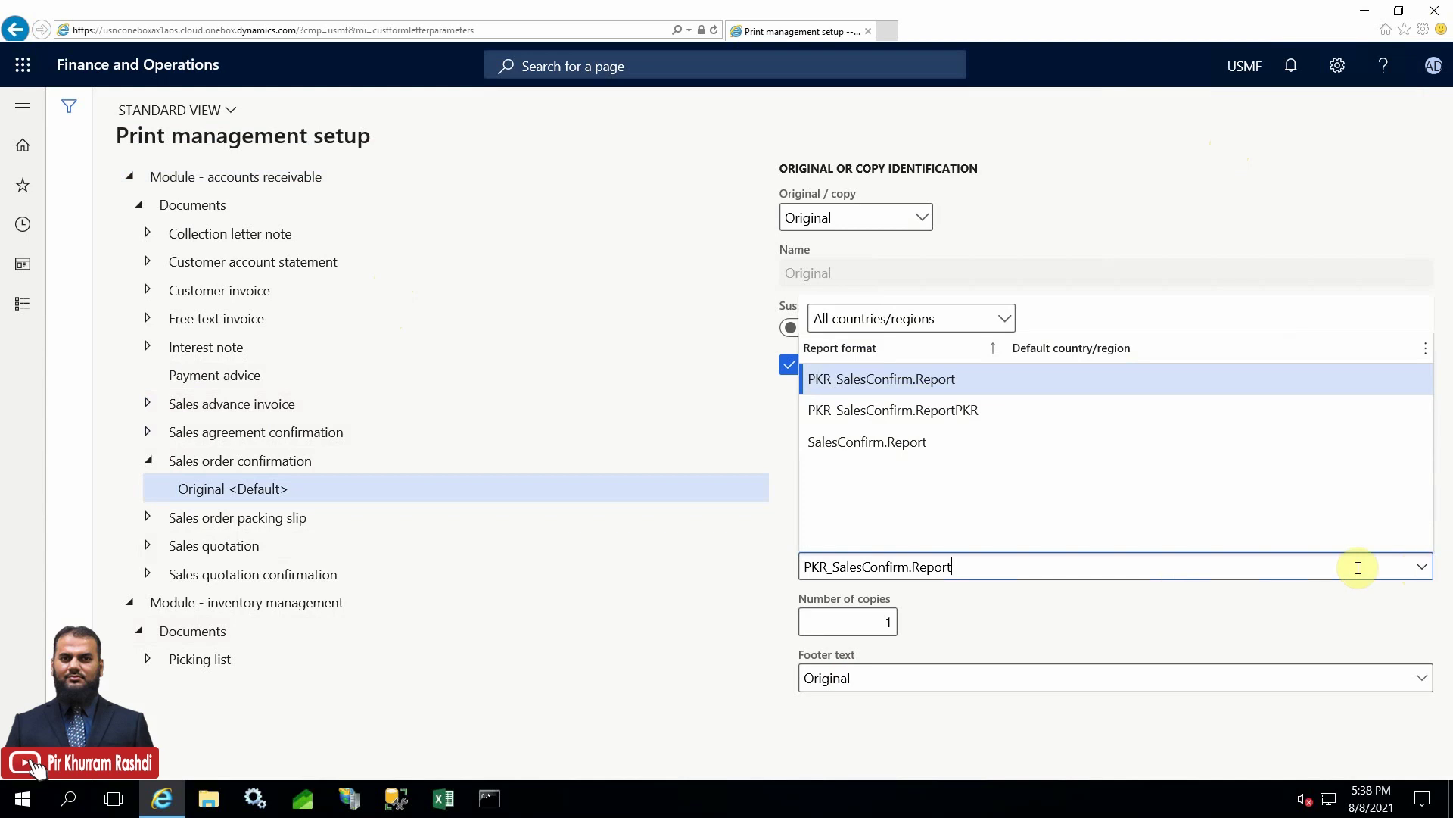
left_click(909, 445)
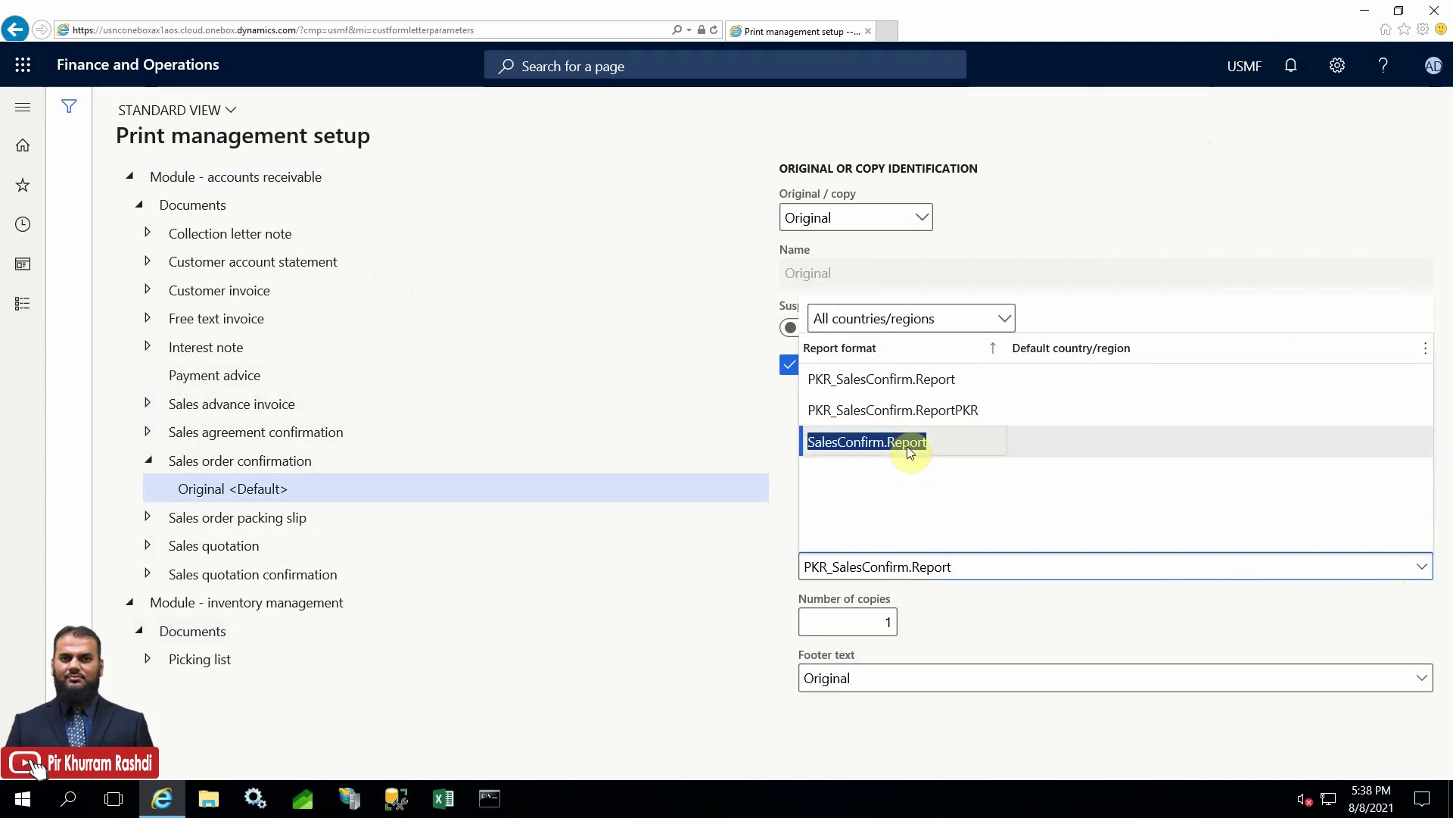
Clear the footer text of the original sales order confirmation and reselect the record to recheck its settings.
left_click(892, 679)
left_click_drag(893, 679, 702, 686)
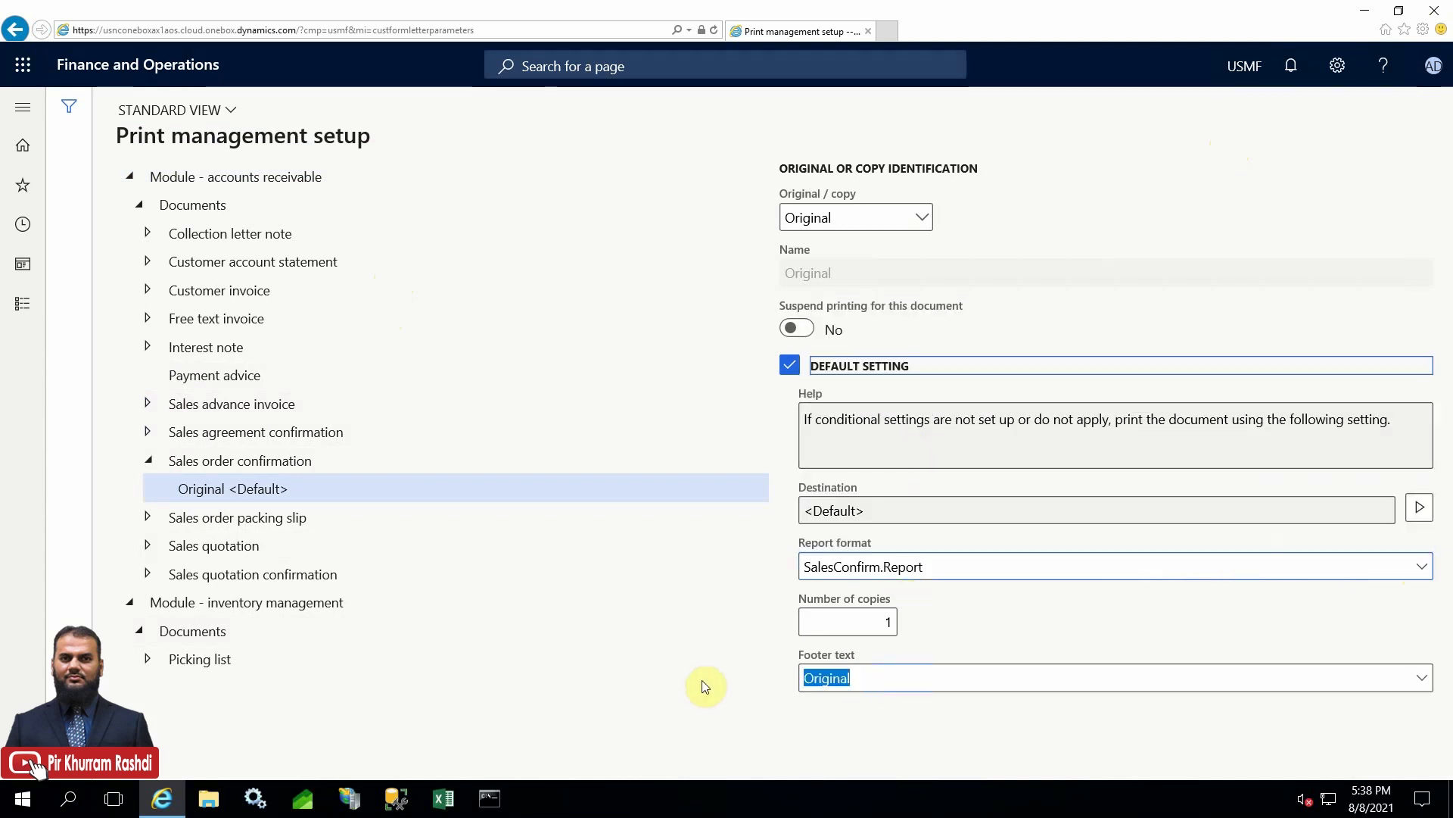
key("BackSpace")
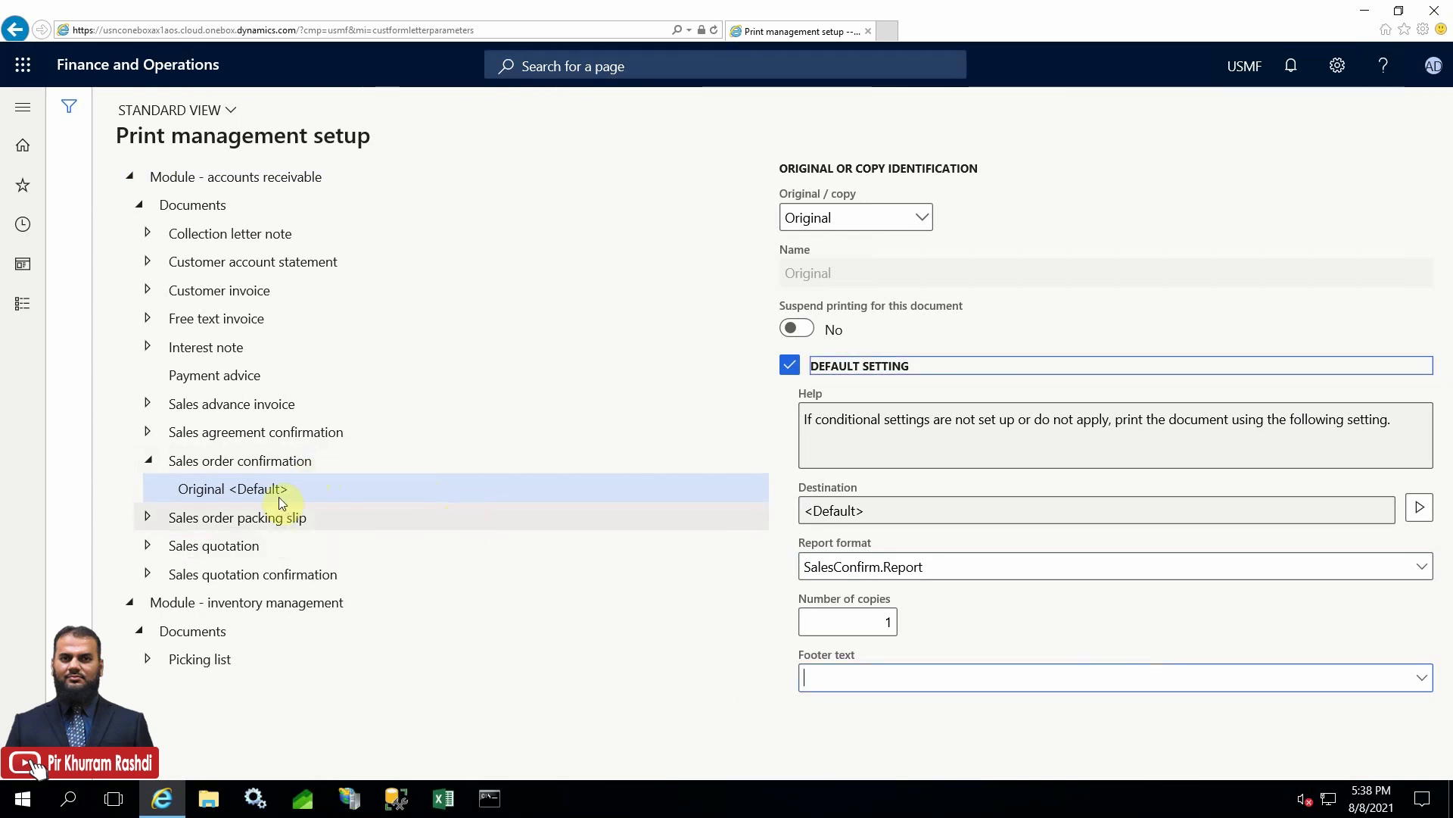
left_click(254, 460)
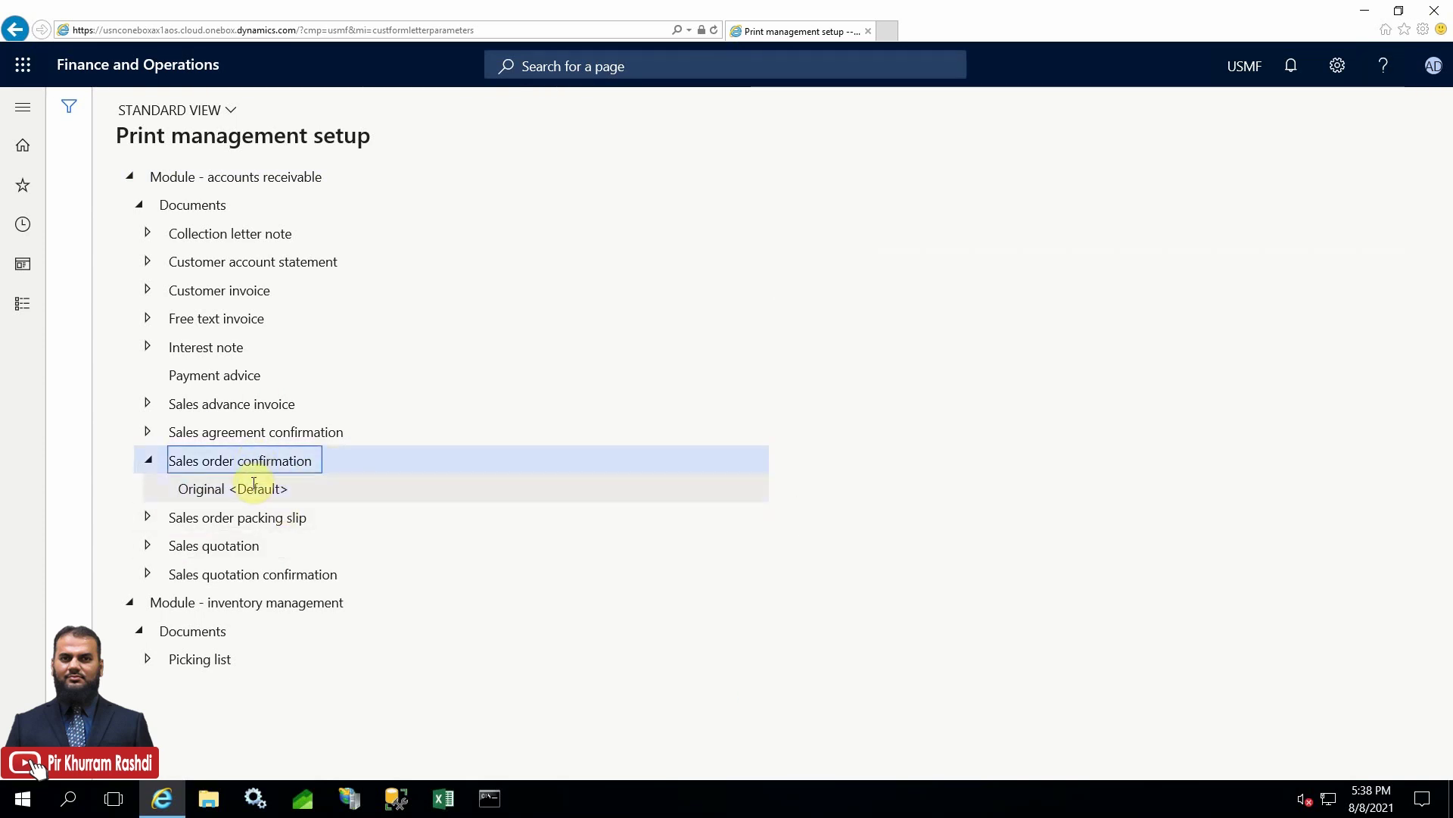
left_click(254, 489)
left_click(257, 459)
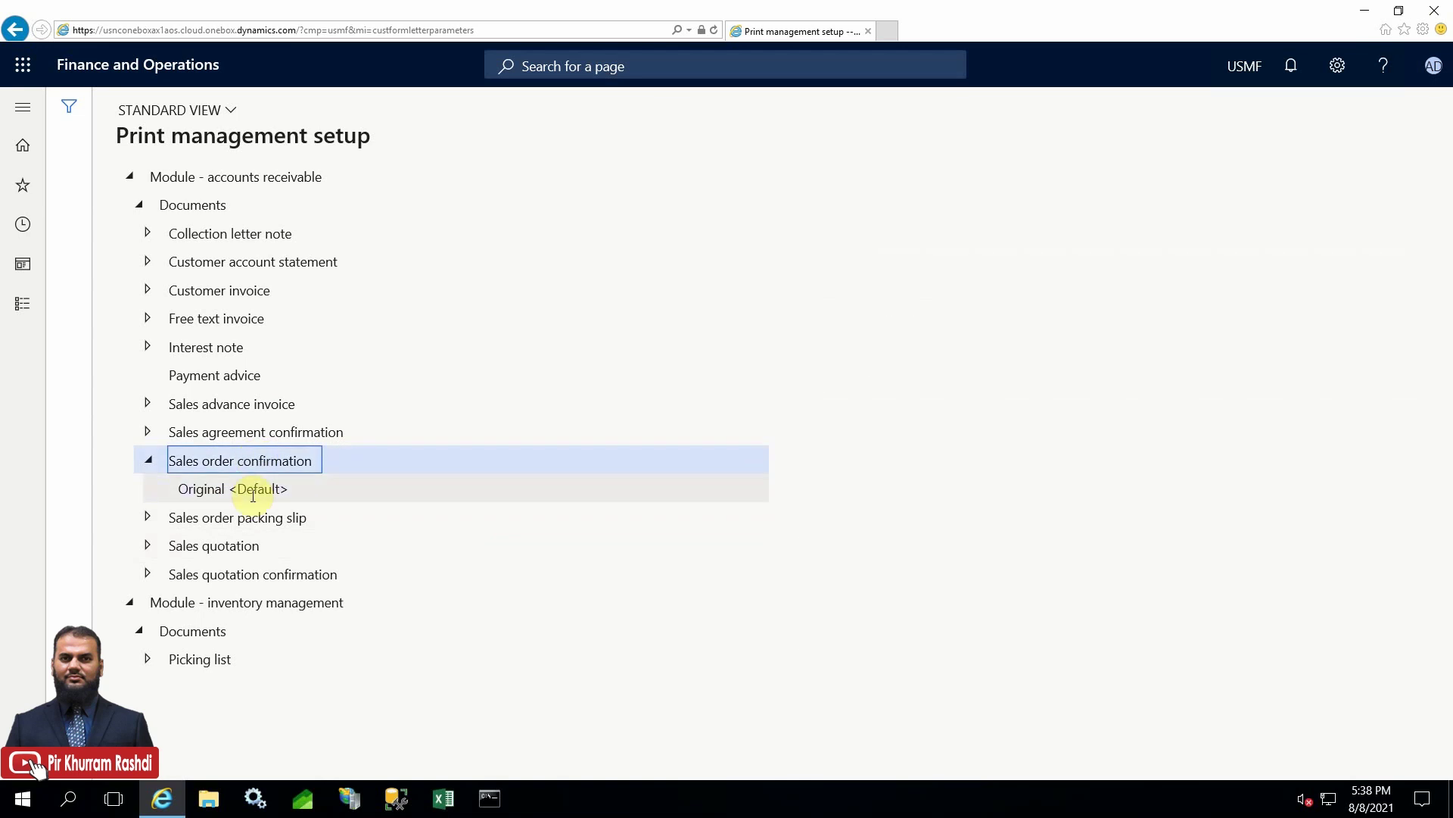
left_click(253, 491)
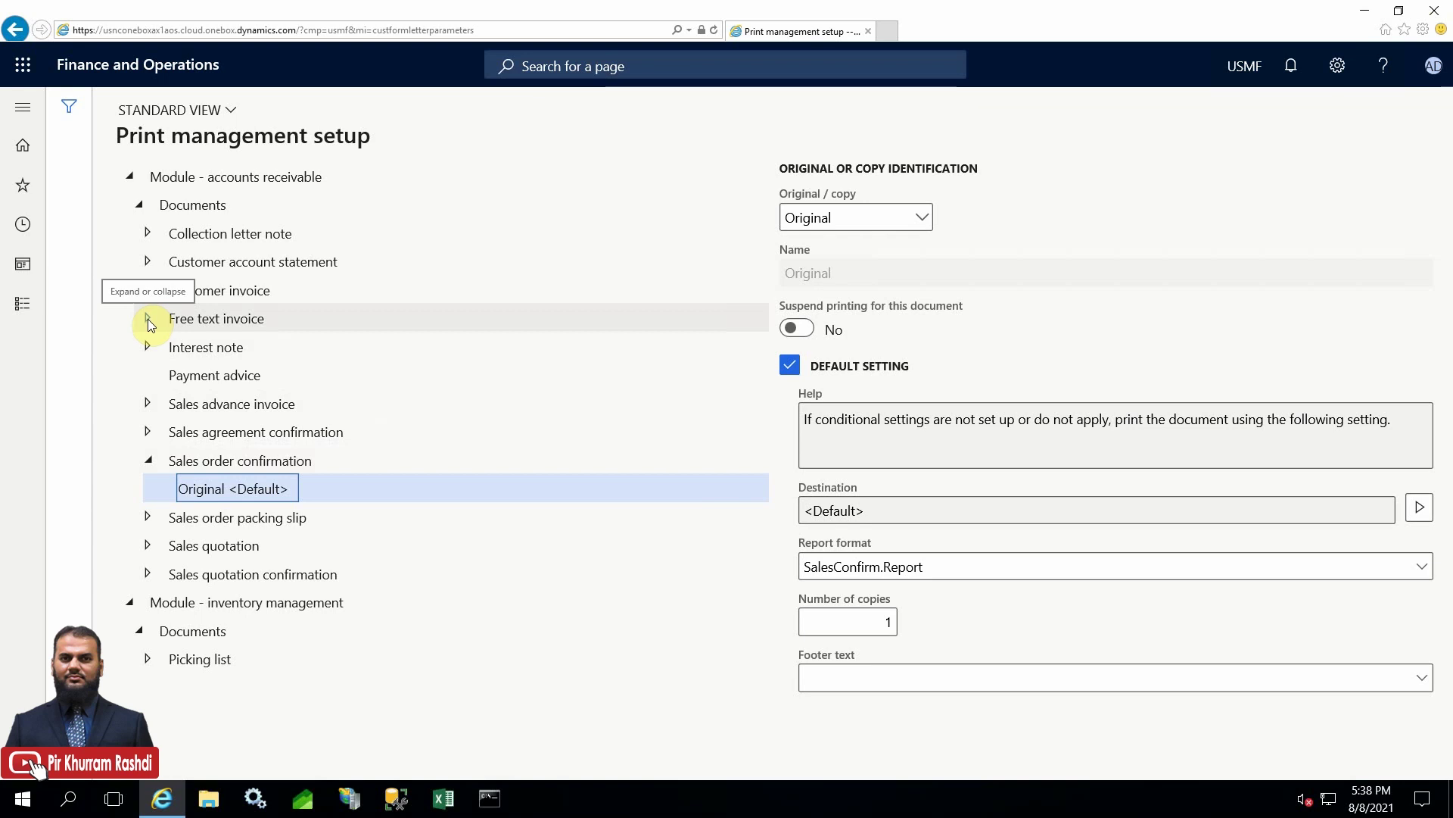
left_click_drag(804, 566, 956, 566)
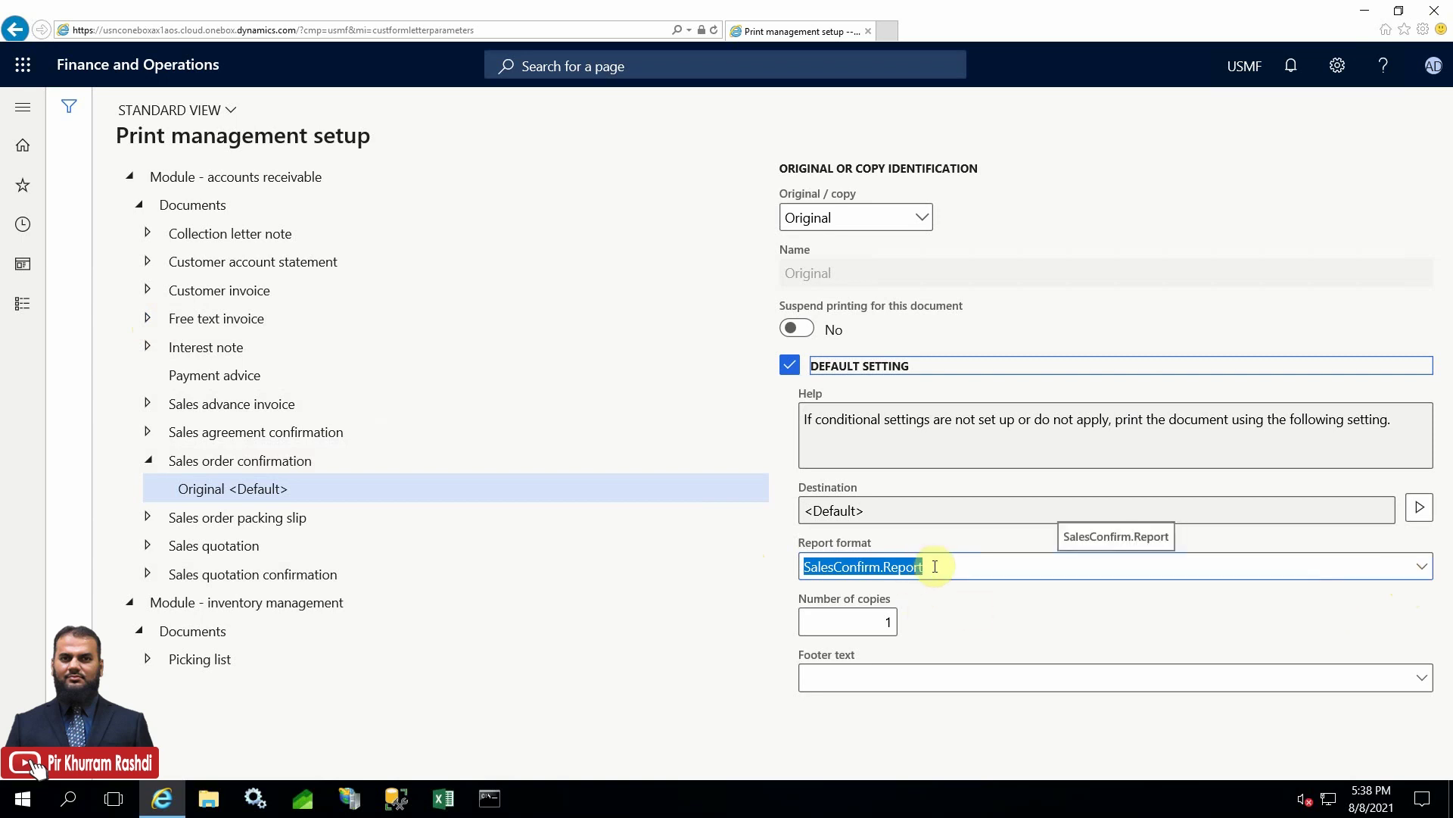
left_click(882, 623)
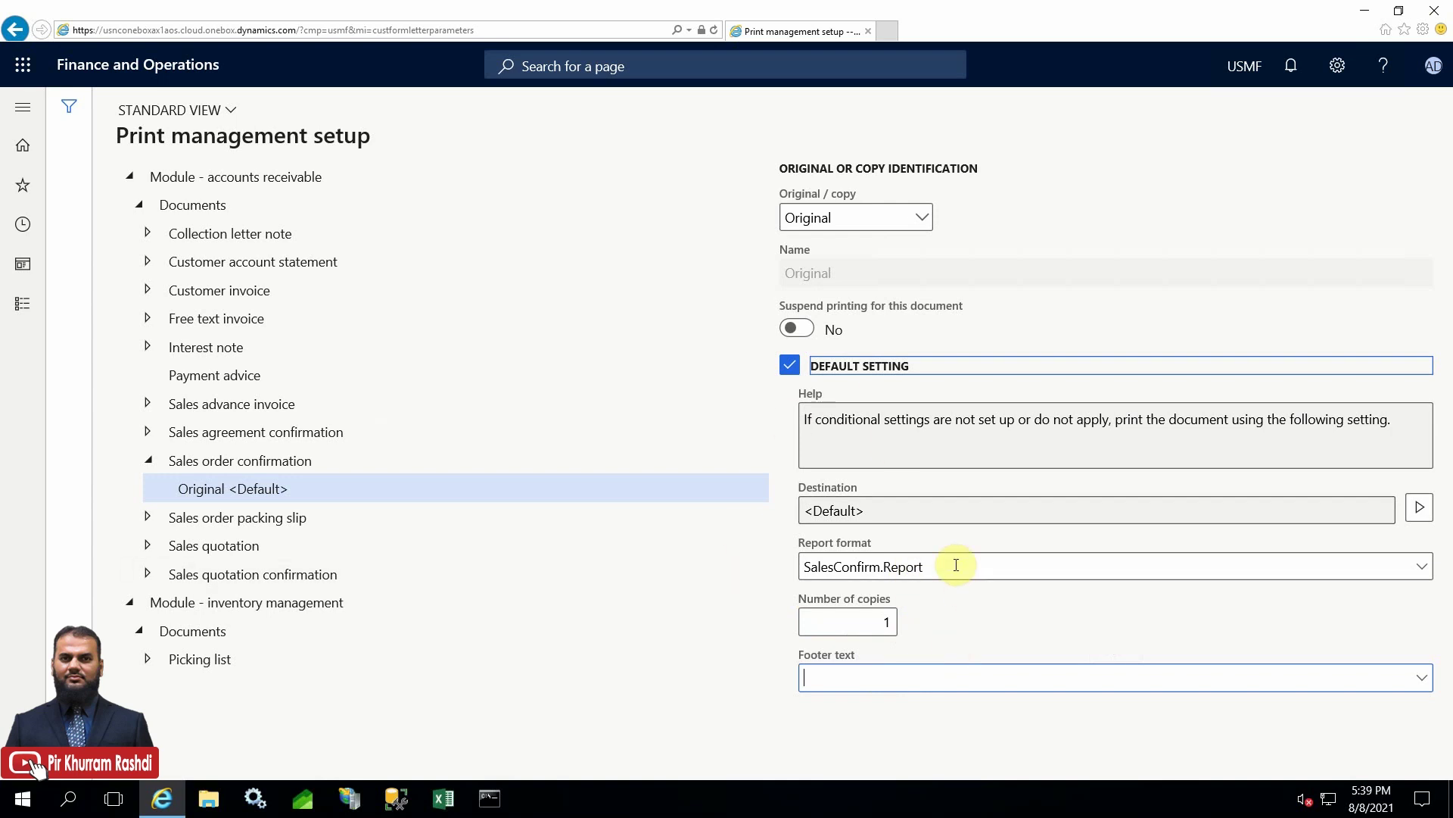
Add a new conditional setting under the original record of the sales order confirmation.
right_click(256, 494)
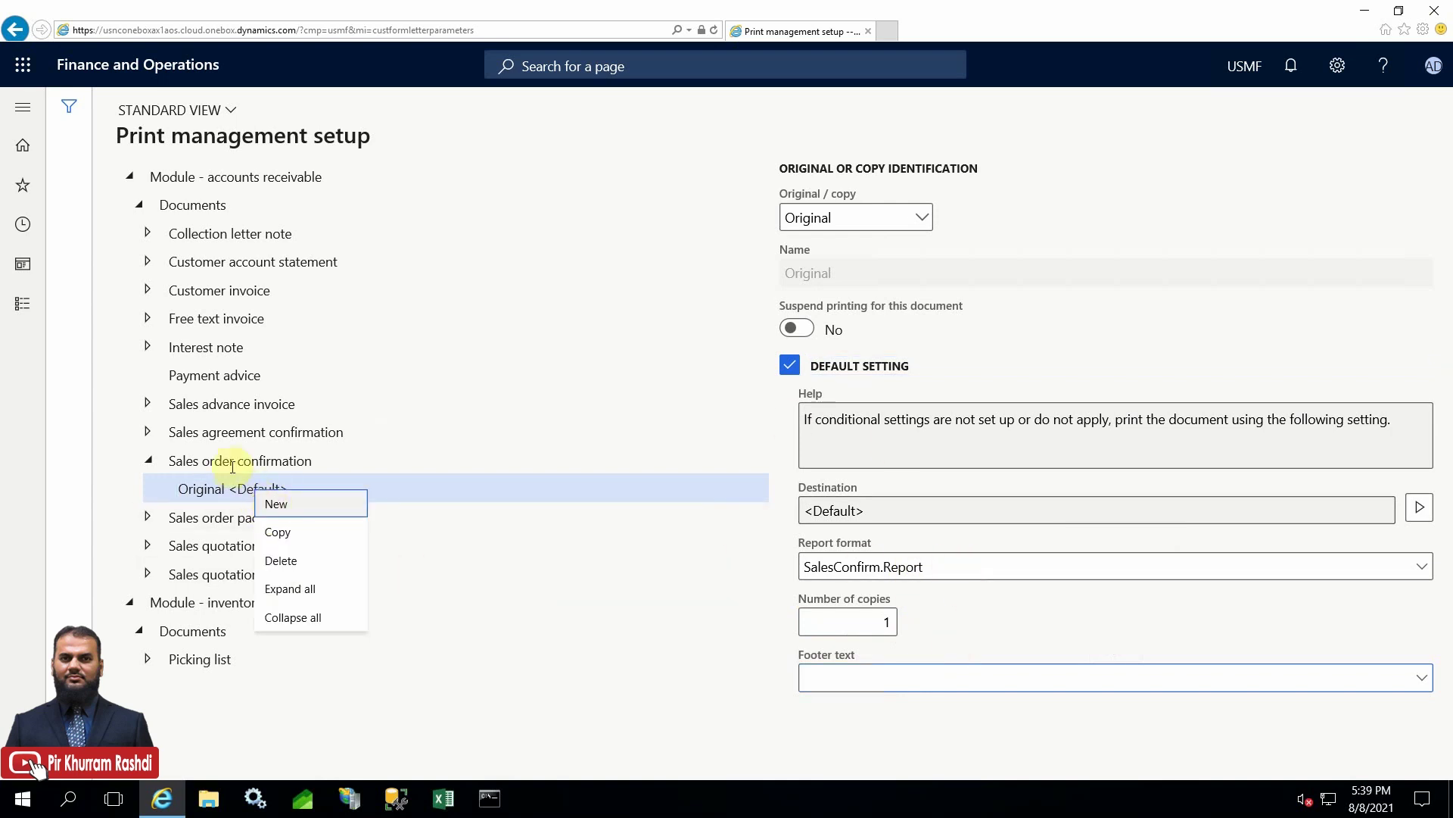
left_click(229, 465)
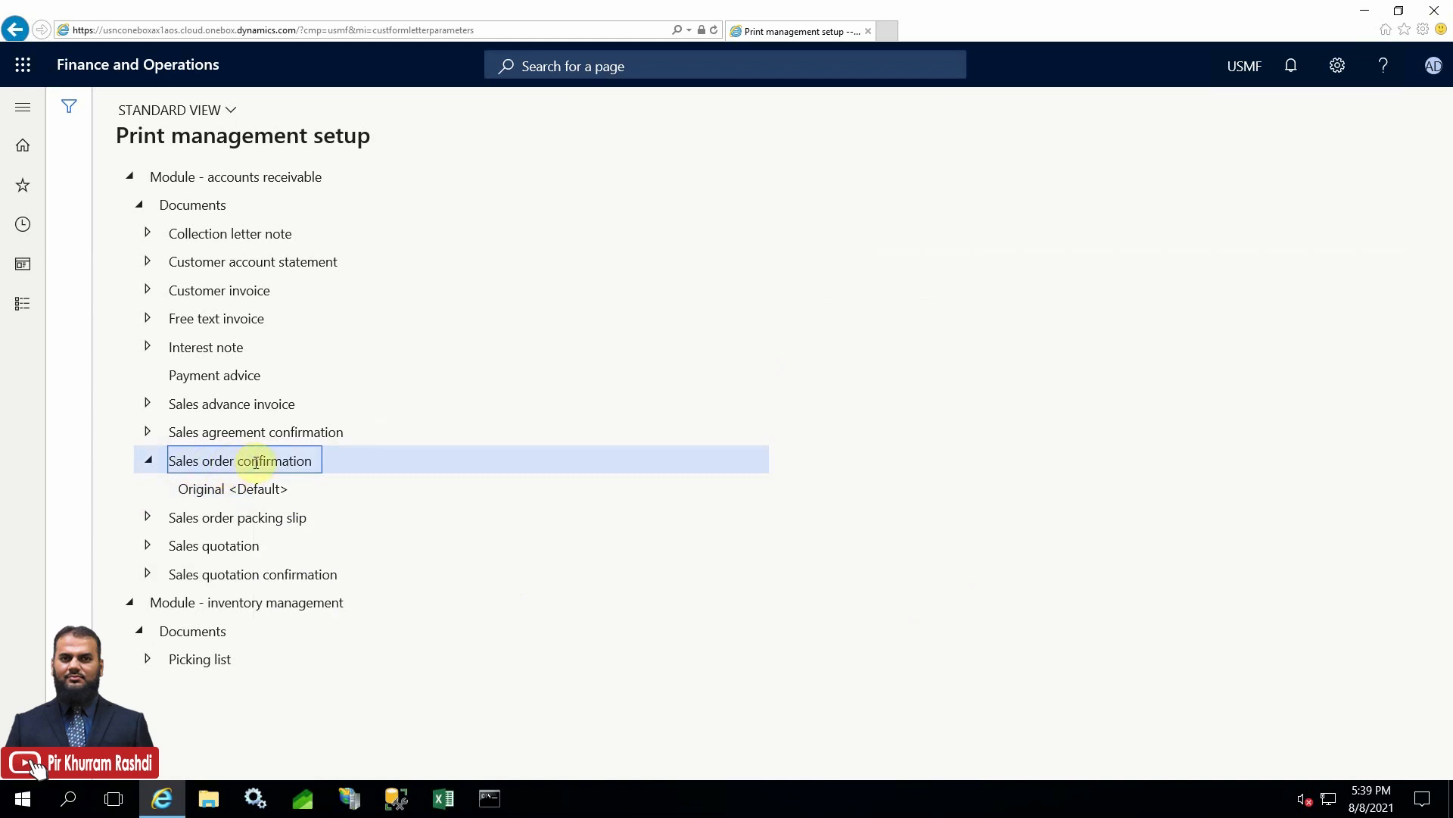
right_click(256, 463)
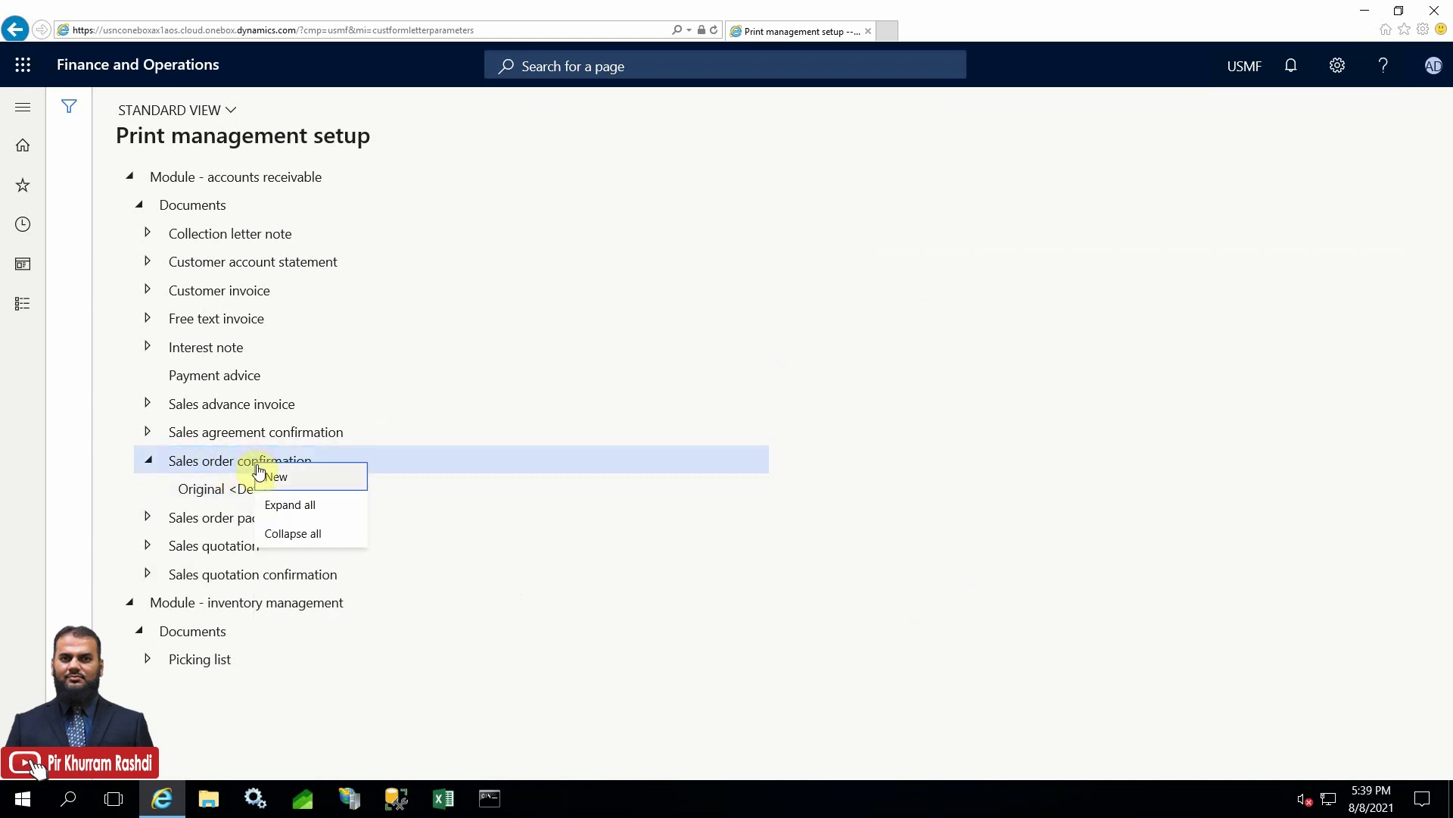
left_click(216, 490)
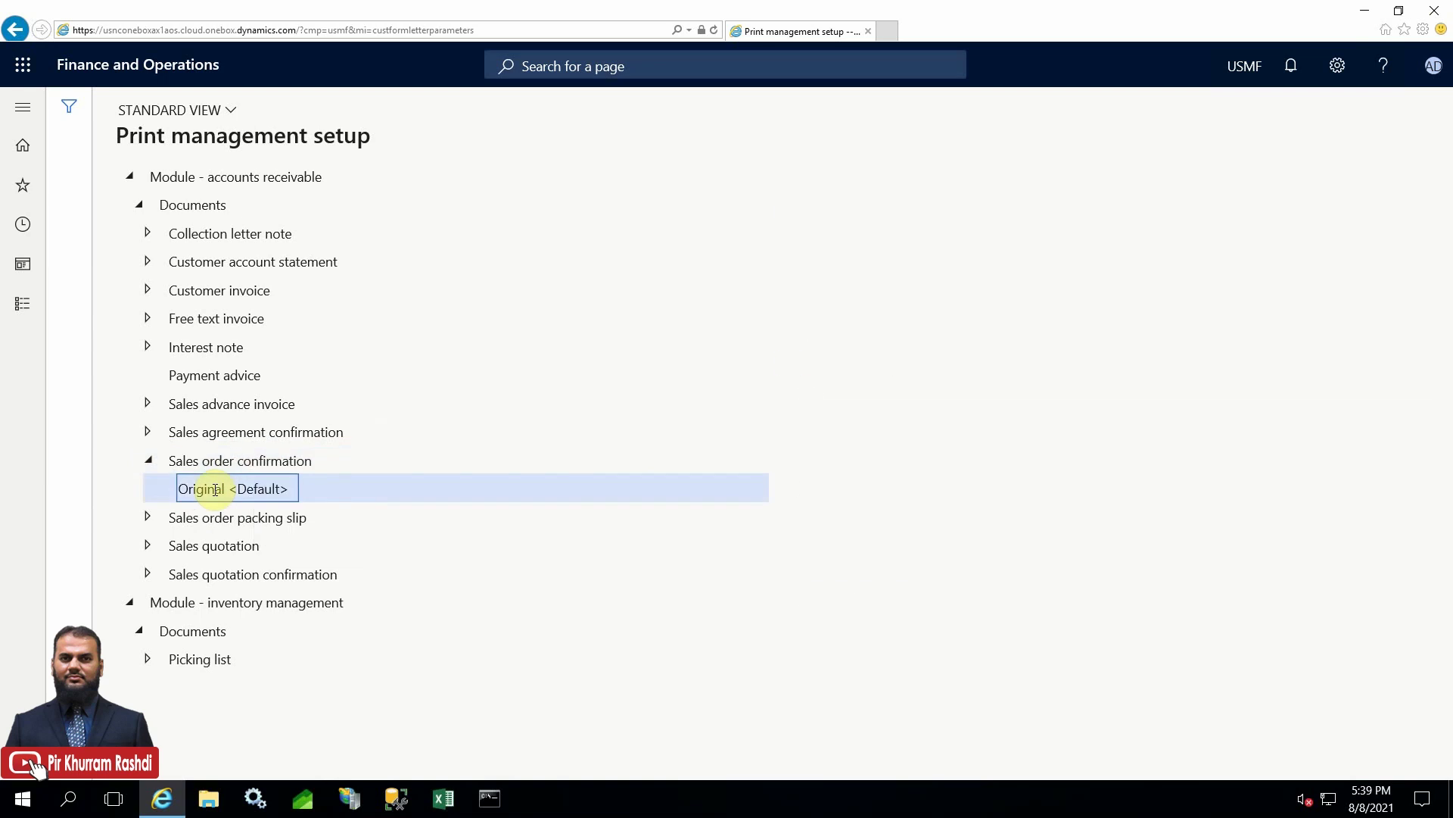
right_click(221, 493)
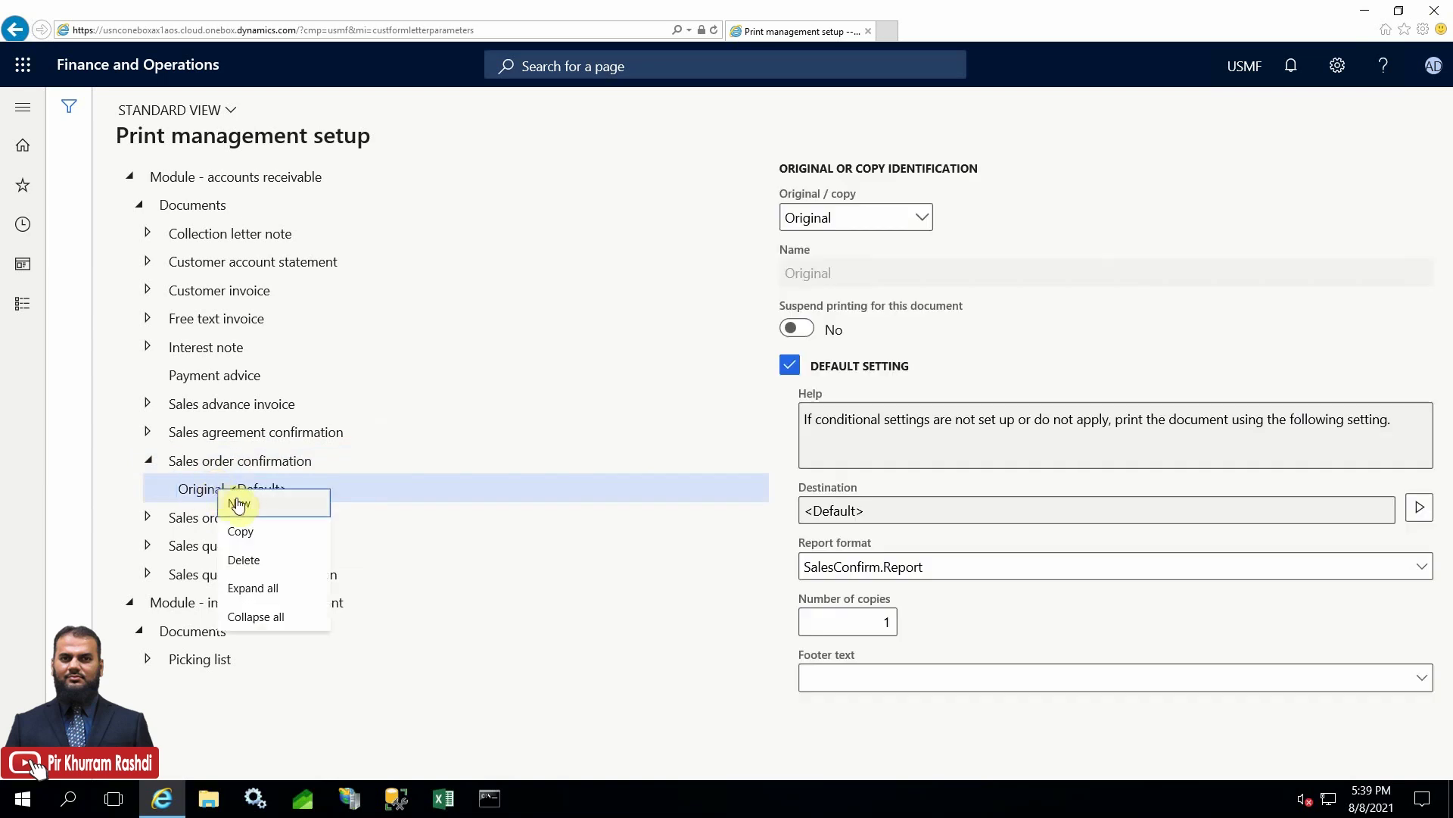
left_click(243, 498)
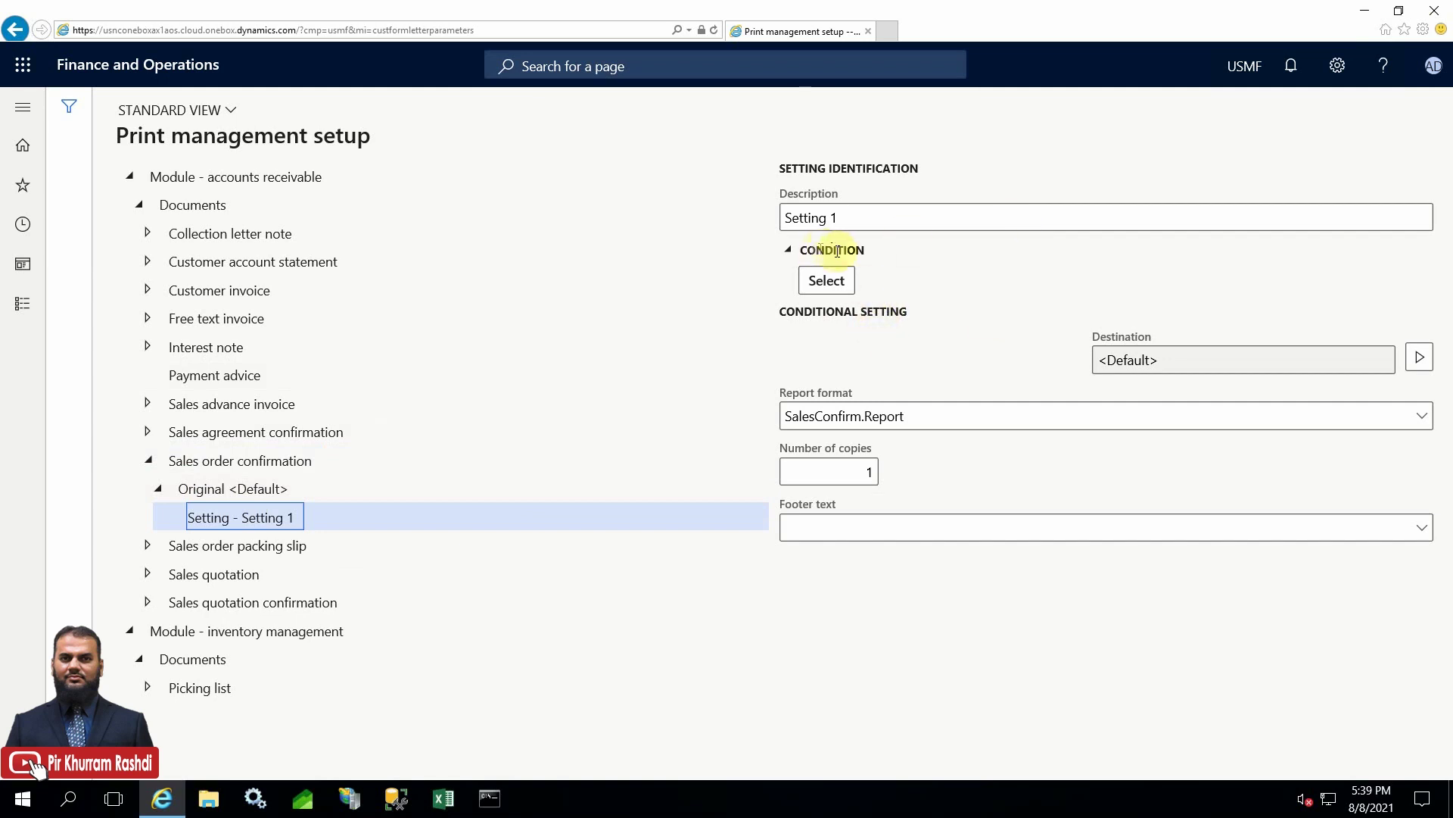
Reset Setting 1's condition query and restrict the Order account criteria to the Contoso Retail San Diego customer.
left_click_drag(851, 217, 759, 216)
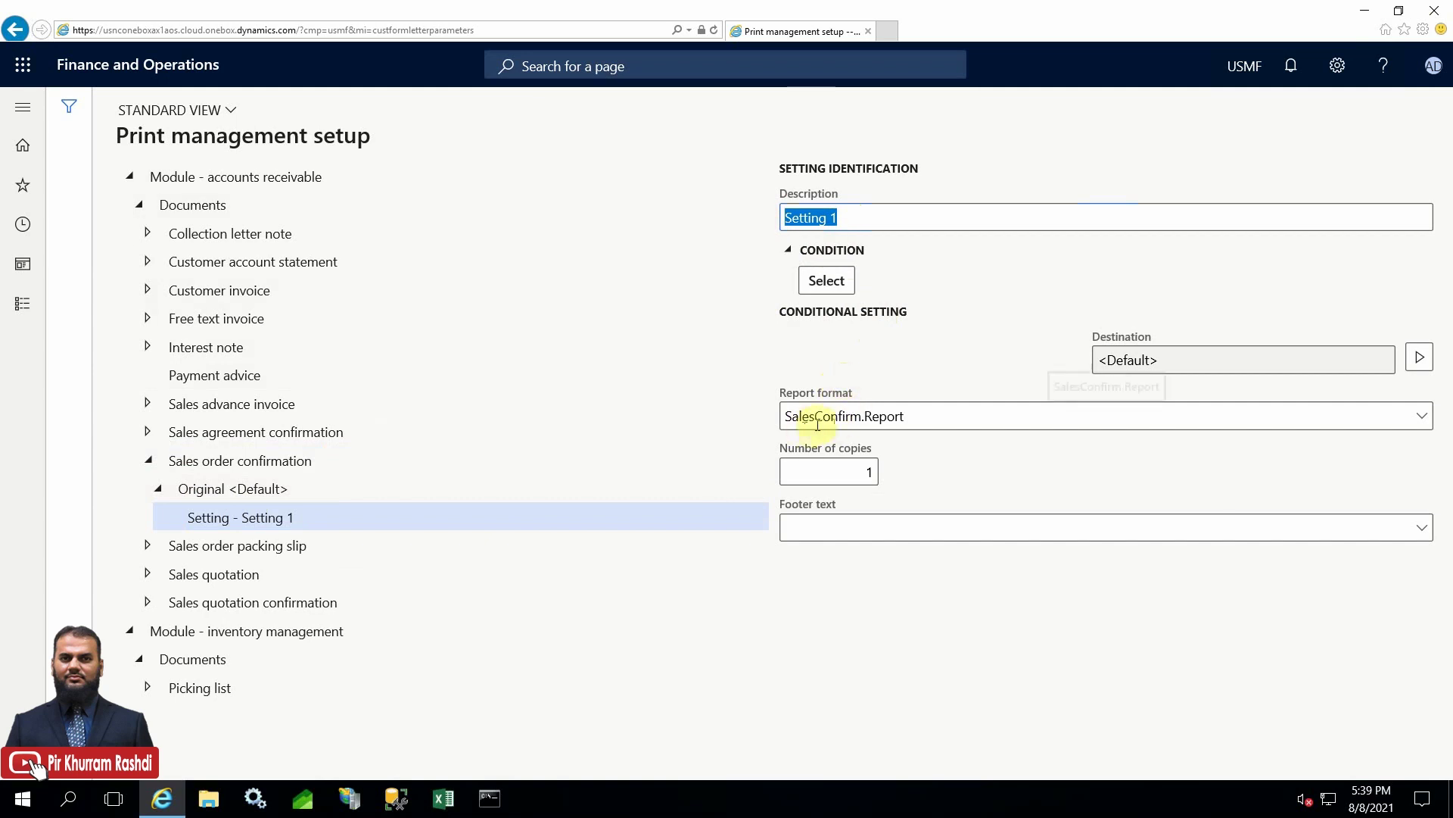
left_click(933, 416)
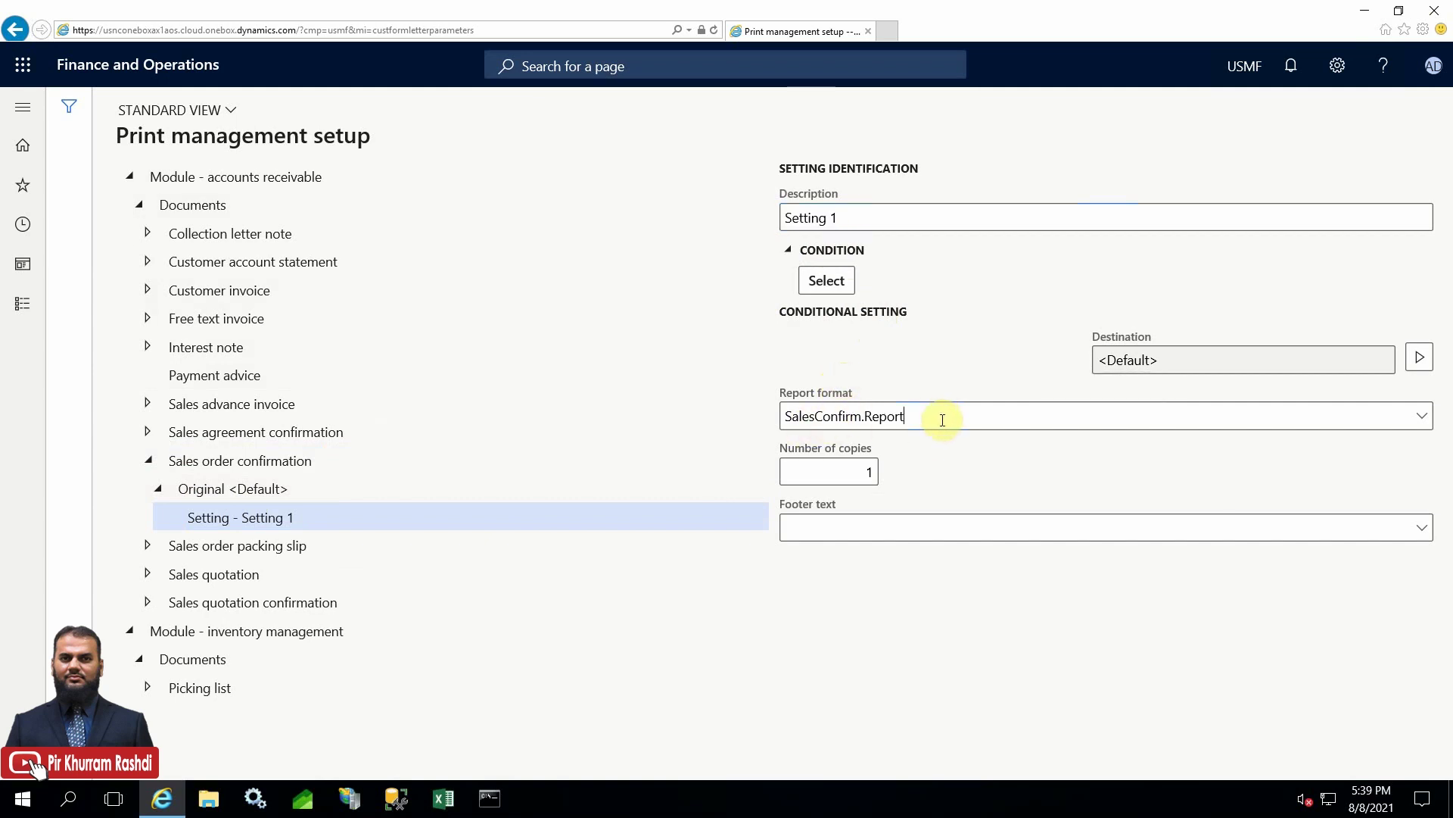
left_click_drag(943, 420, 760, 414)
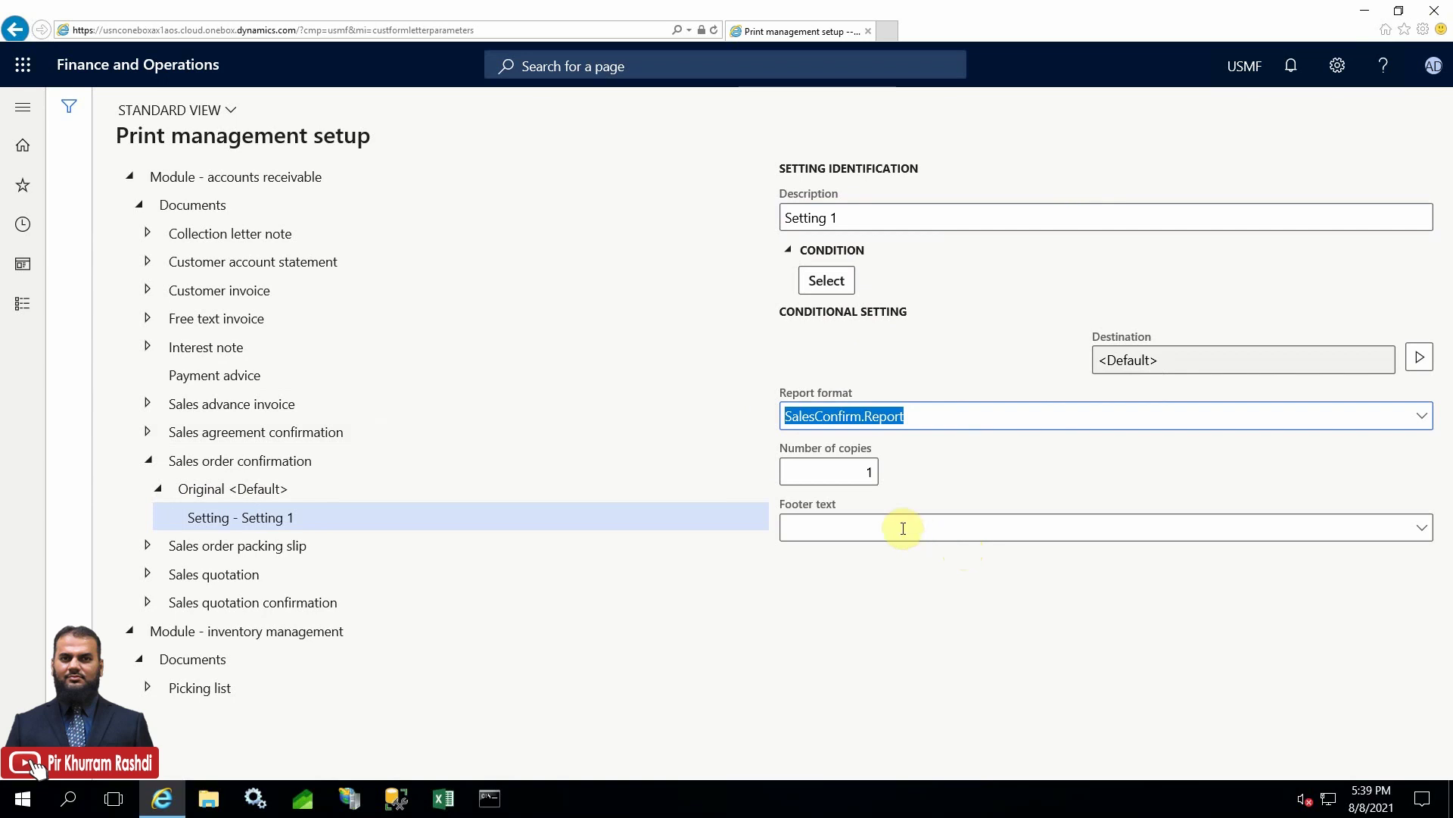
left_click(818, 532)
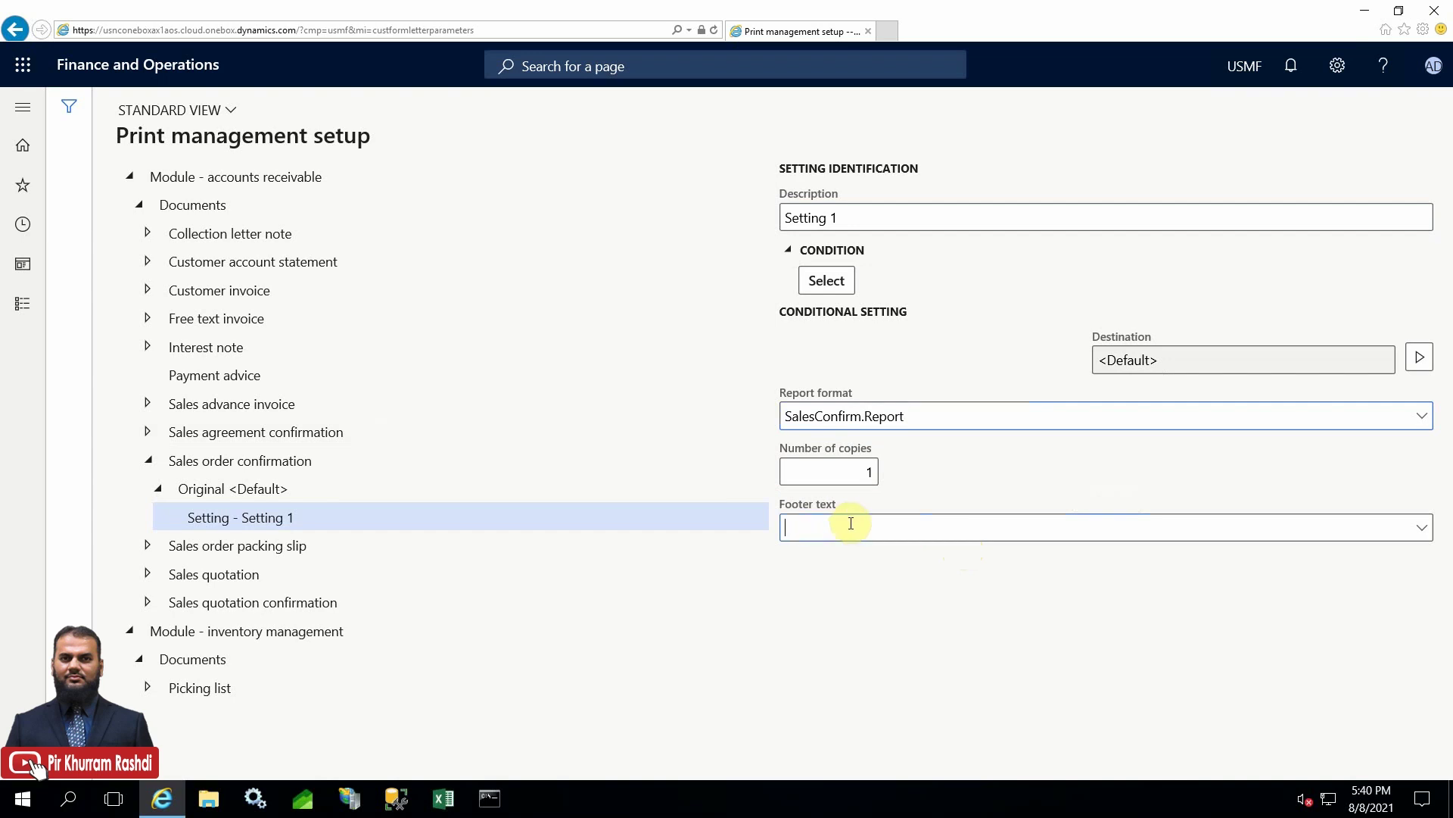
left_click(848, 282)
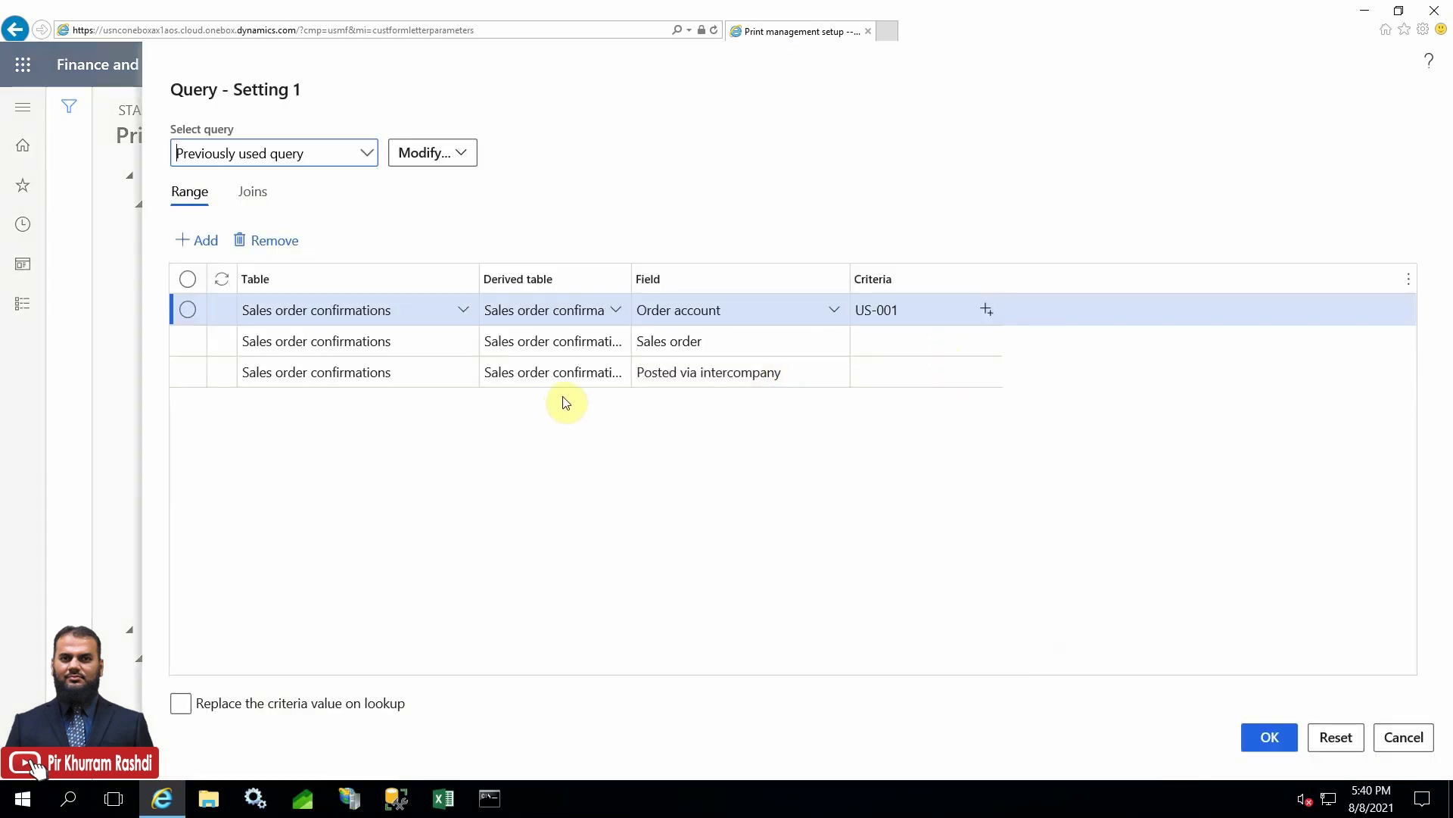
left_click(1320, 728)
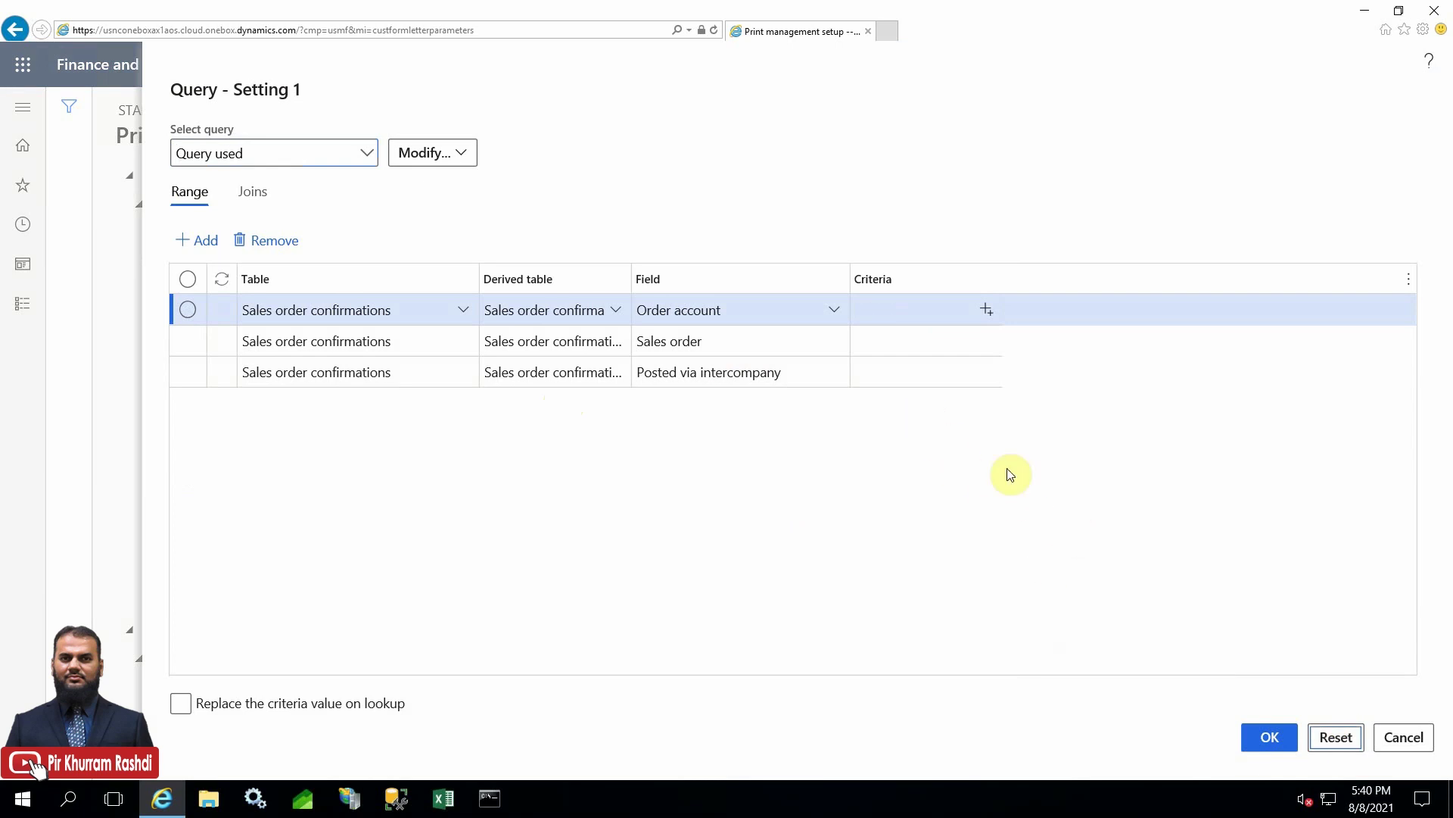
left_click(879, 311)
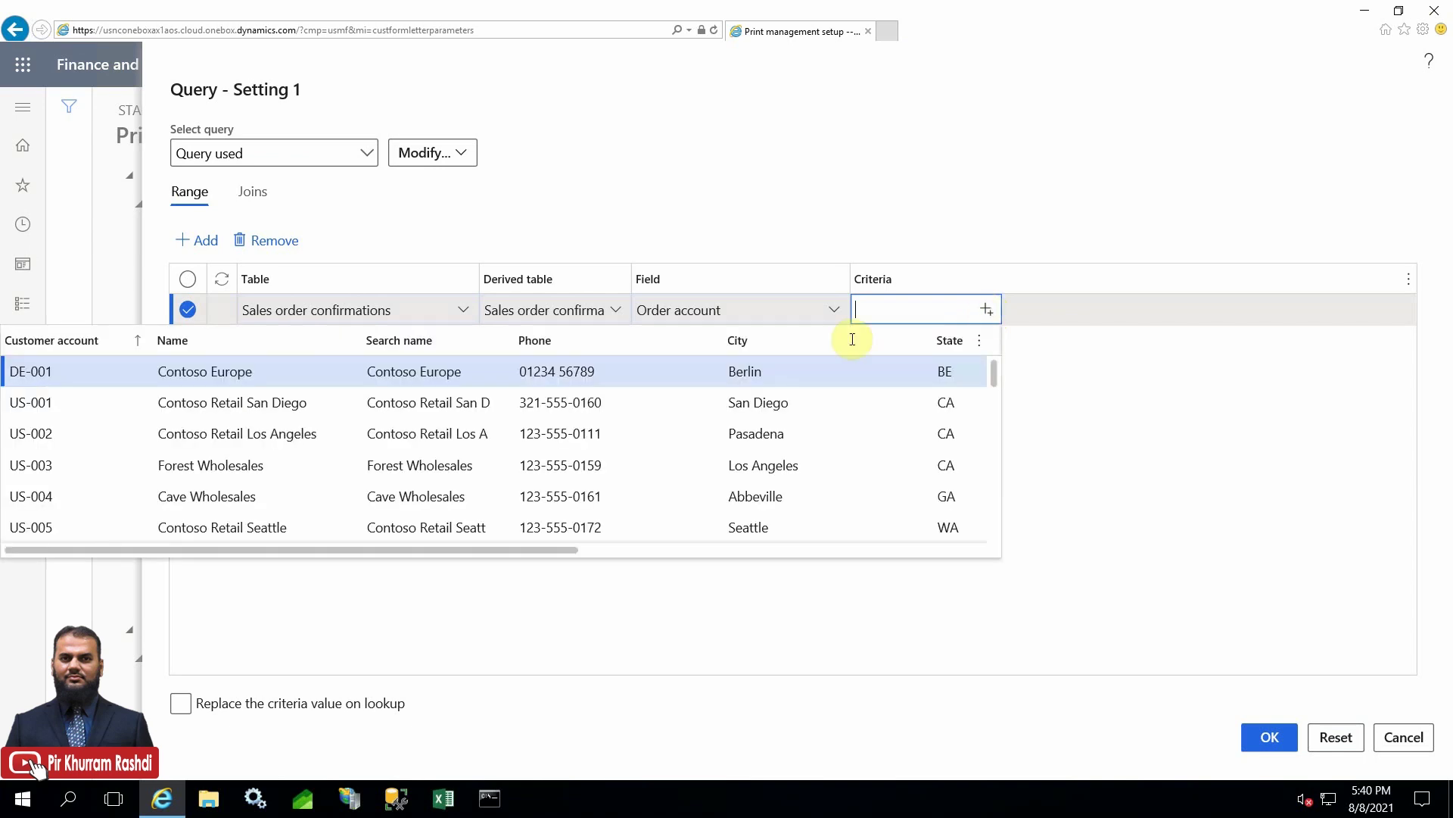
left_click(101, 402)
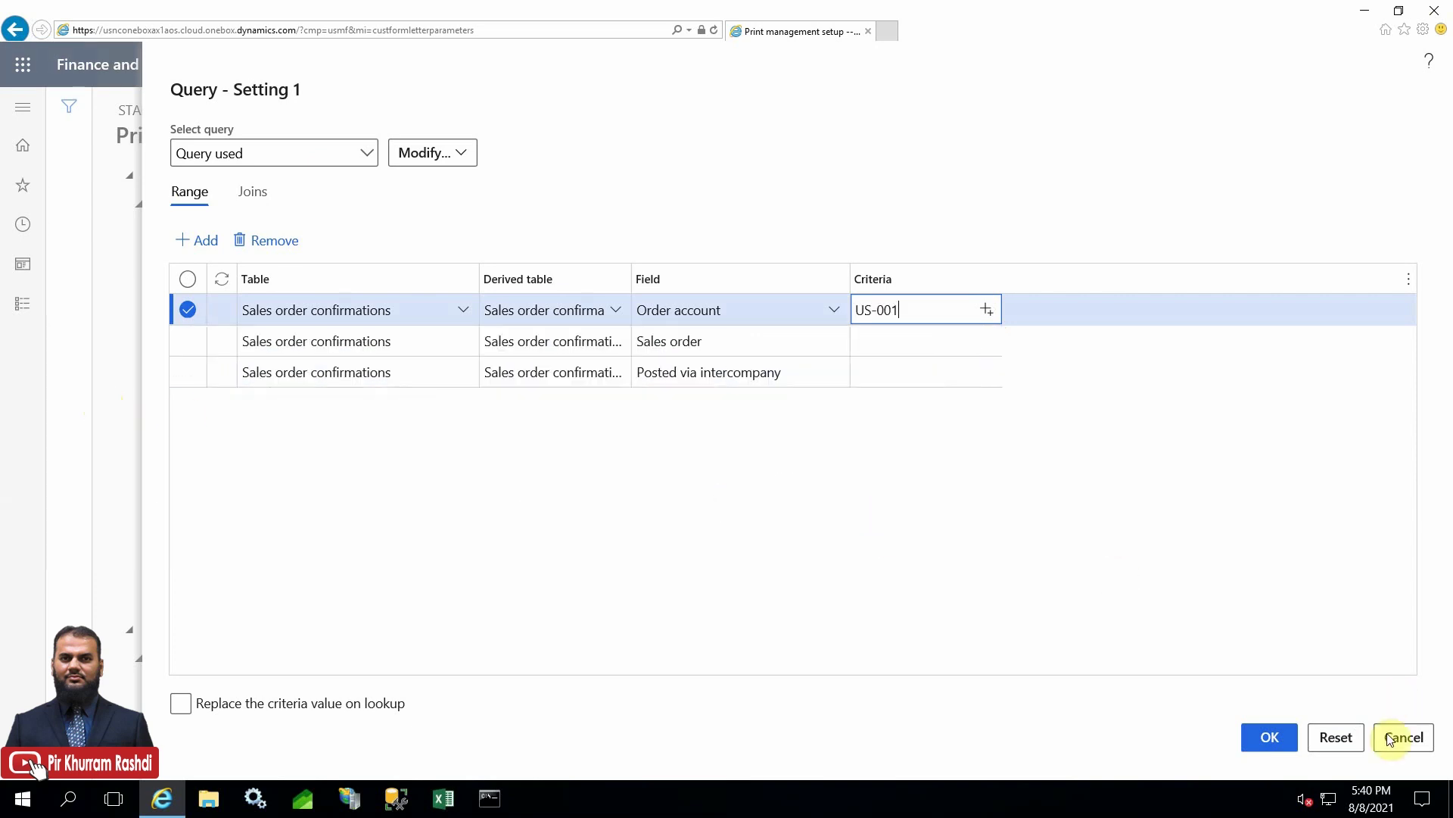
left_click(1261, 735)
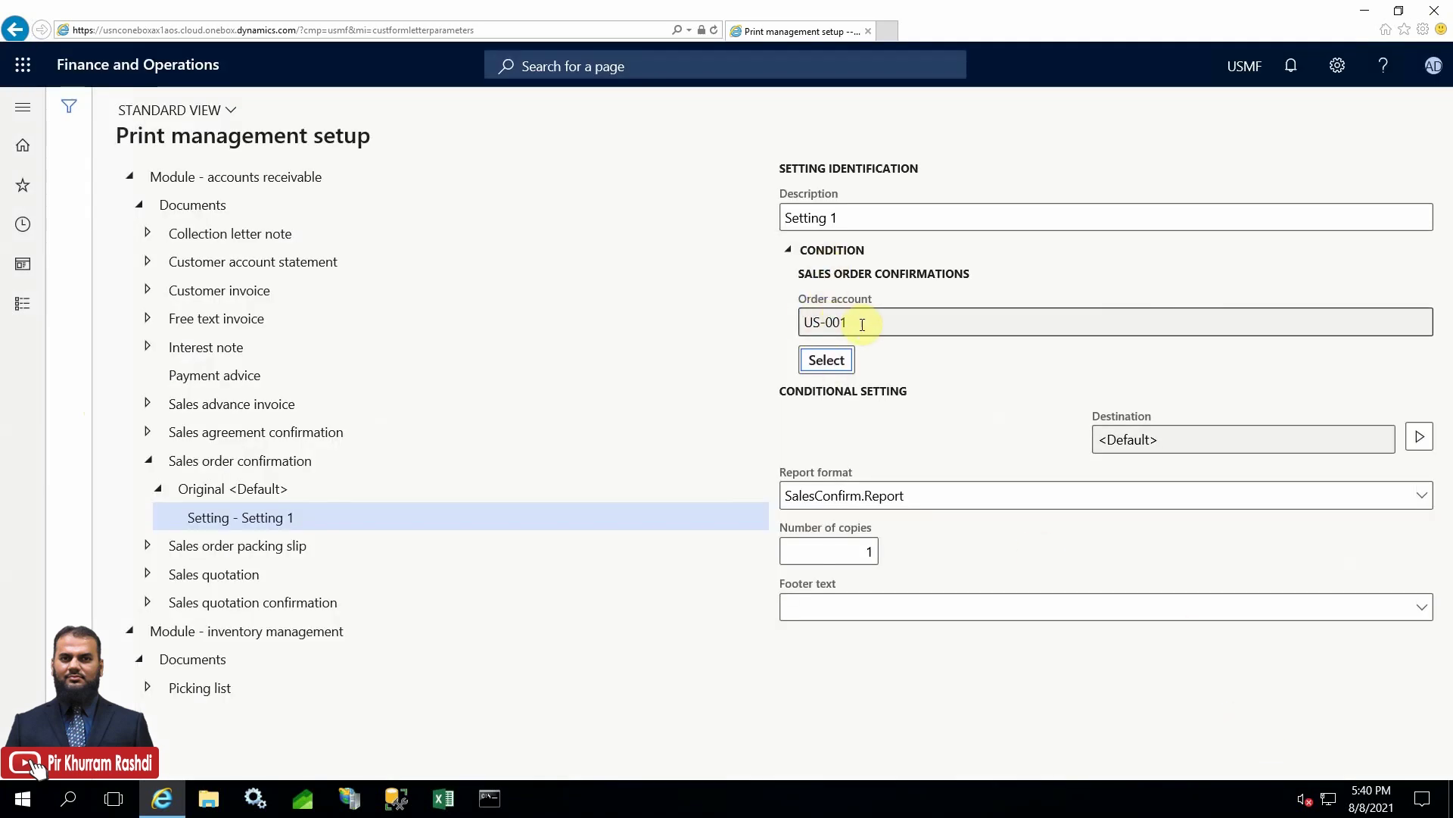
Set the footer text of Setting 1 to "Conditions for" followed by the condition's customer account number.
left_click(808, 322)
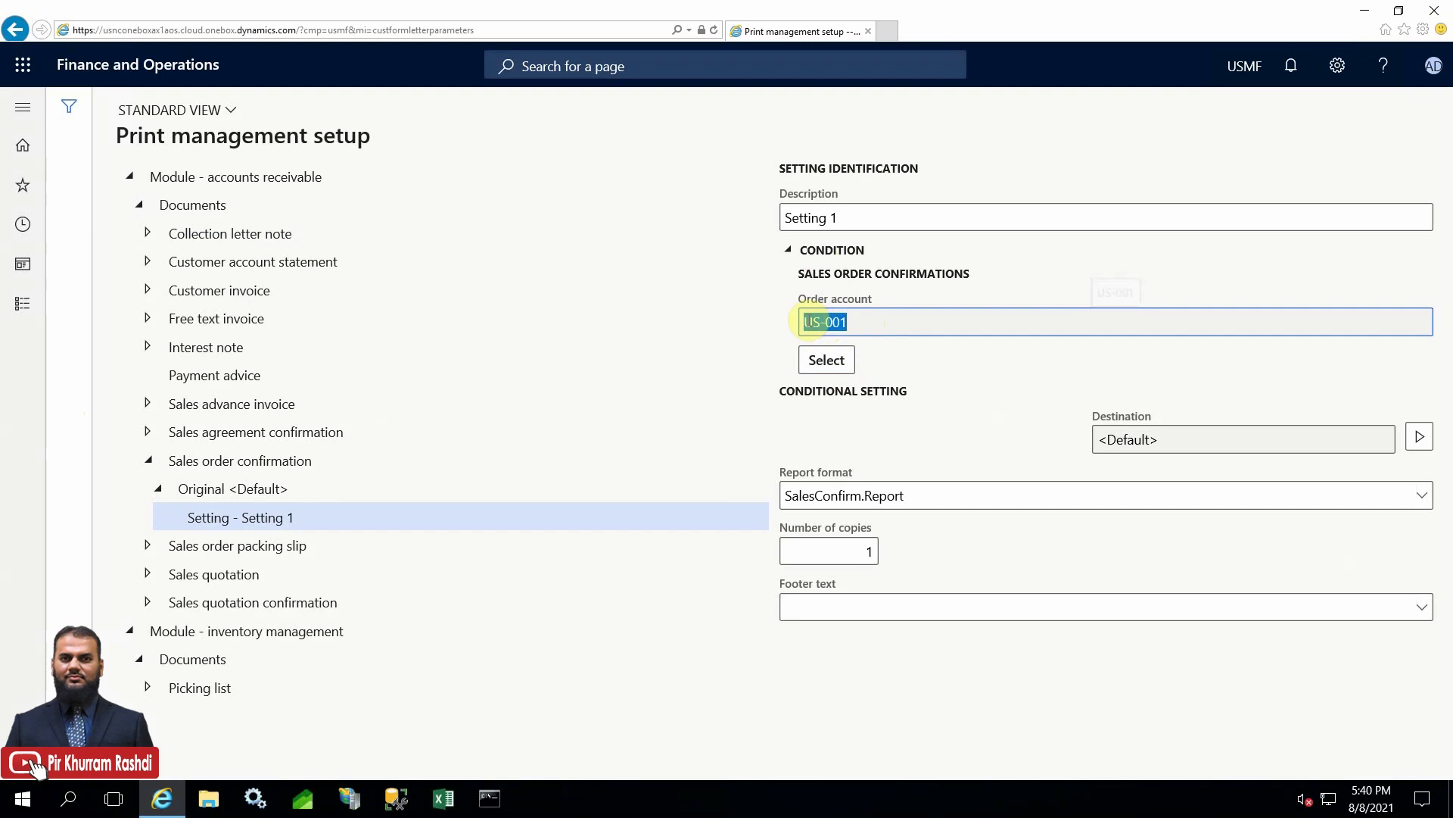
right_click(824, 321)
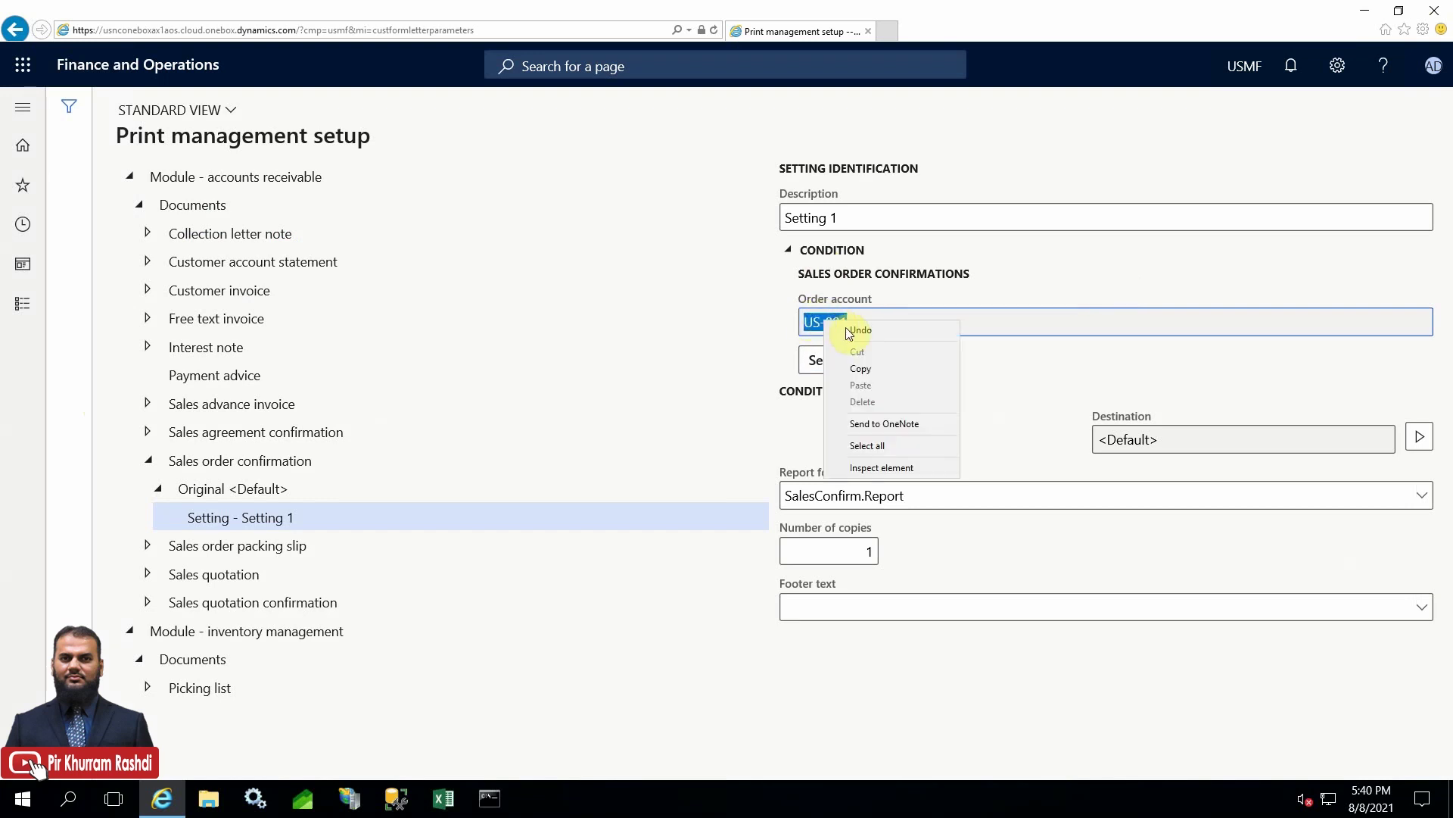
left_click(850, 373)
left_click(895, 597)
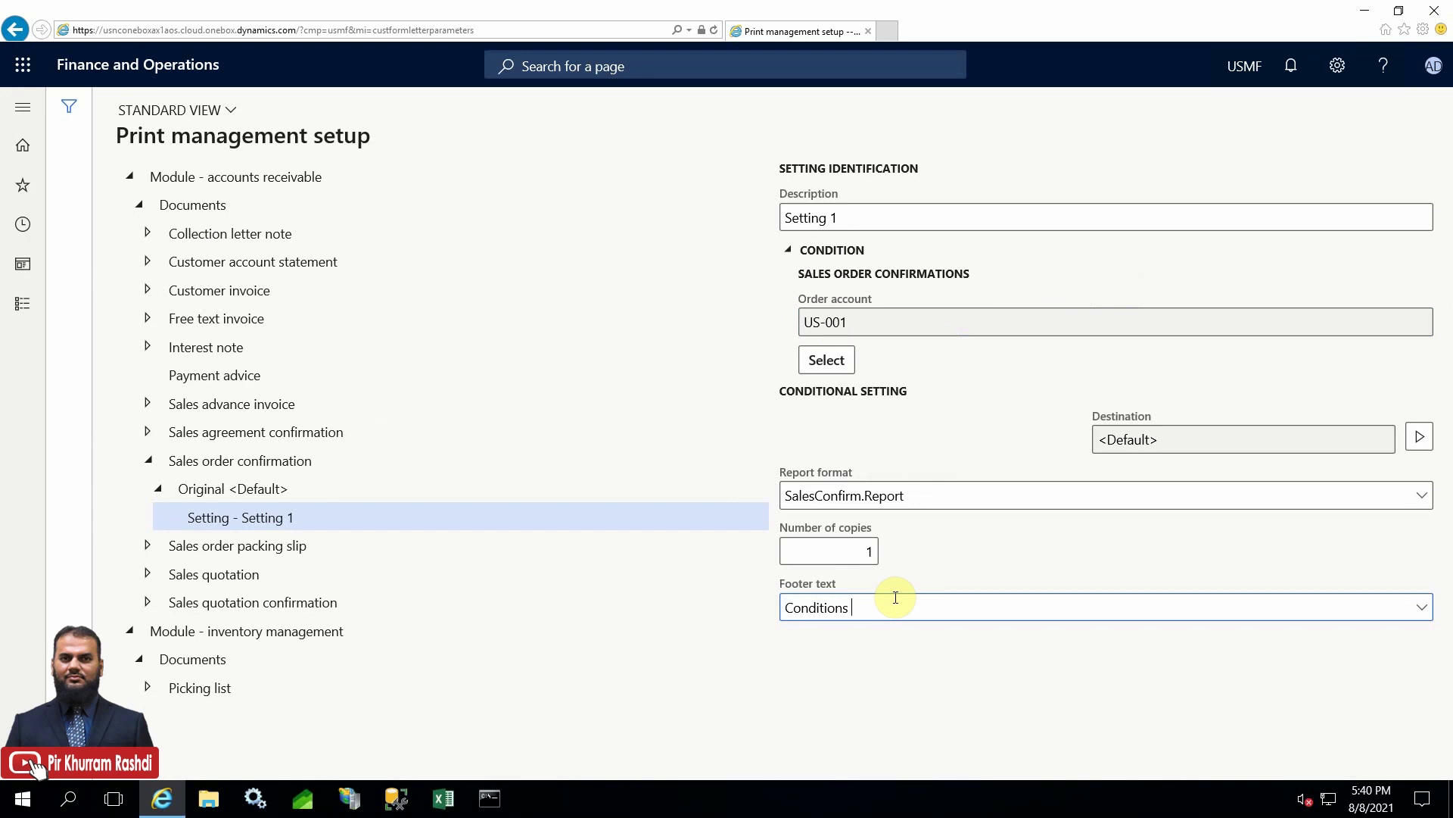
key("alt+Down")
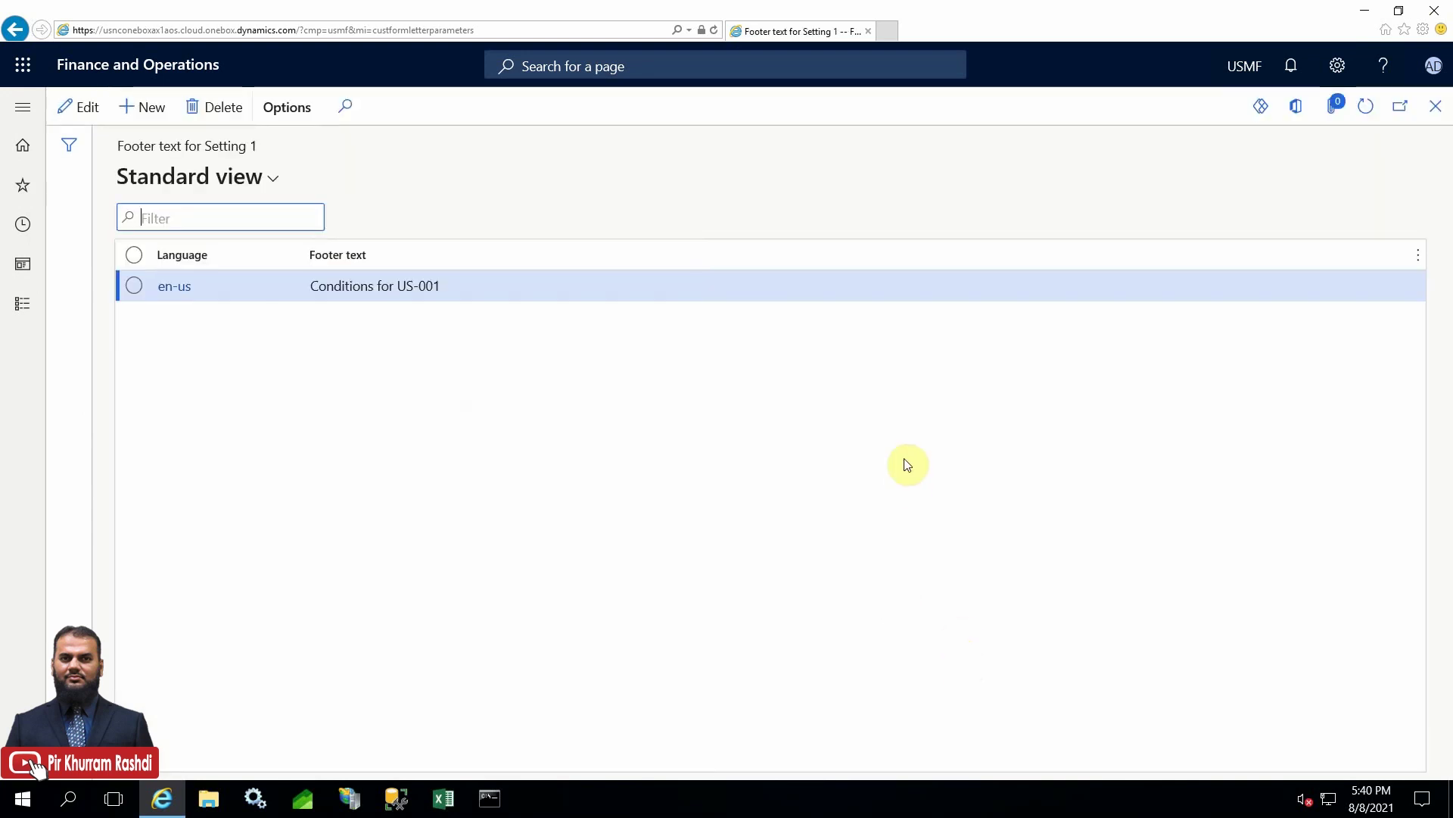
left_click(1434, 108)
left_click_drag(916, 607, 784, 606)
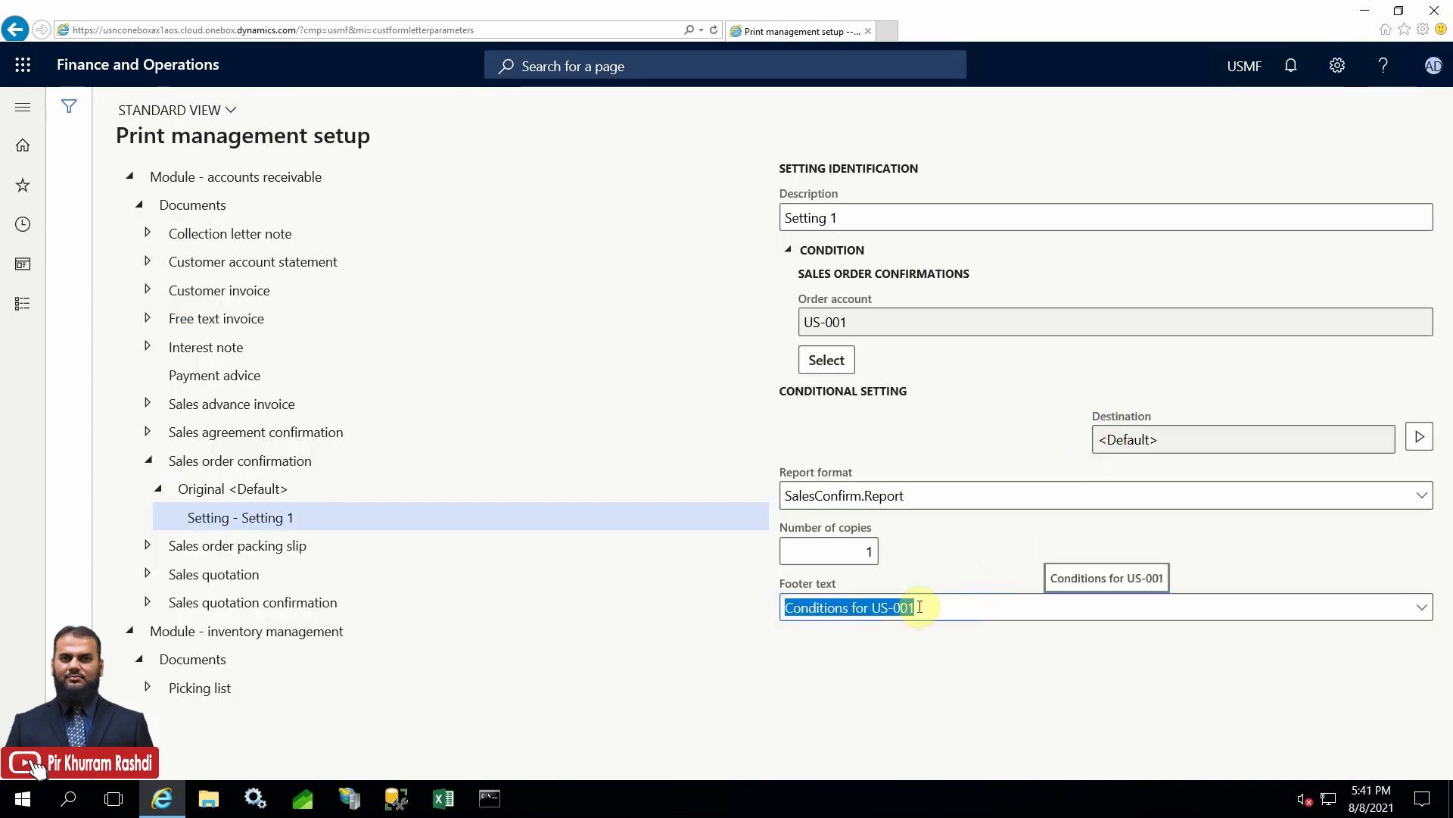
left_click(947, 605)
left_click_drag(941, 606, 781, 608)
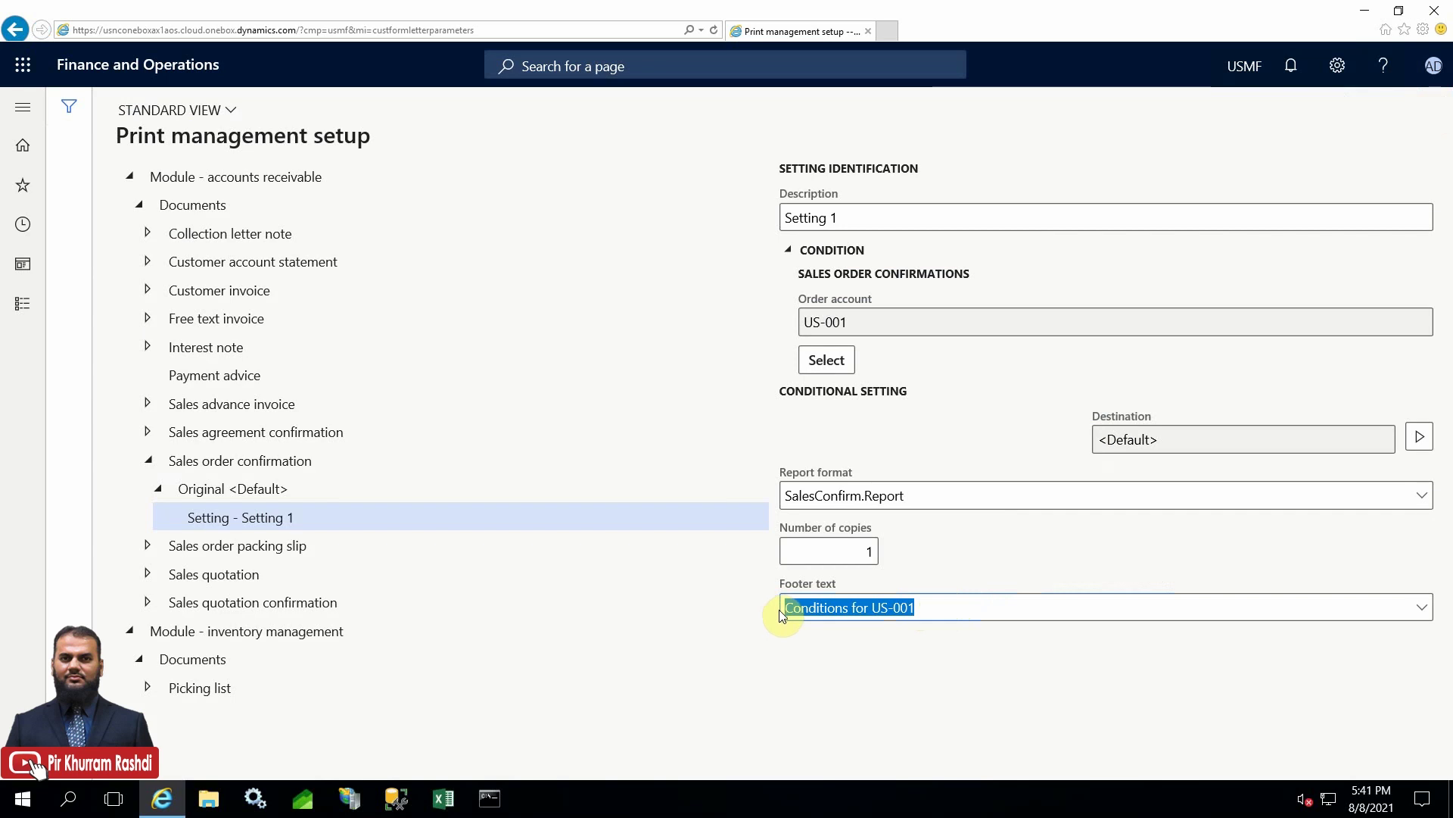
Set the report format of Setting 1 to PKR_SalesConfirm.Report.
left_click(926, 499)
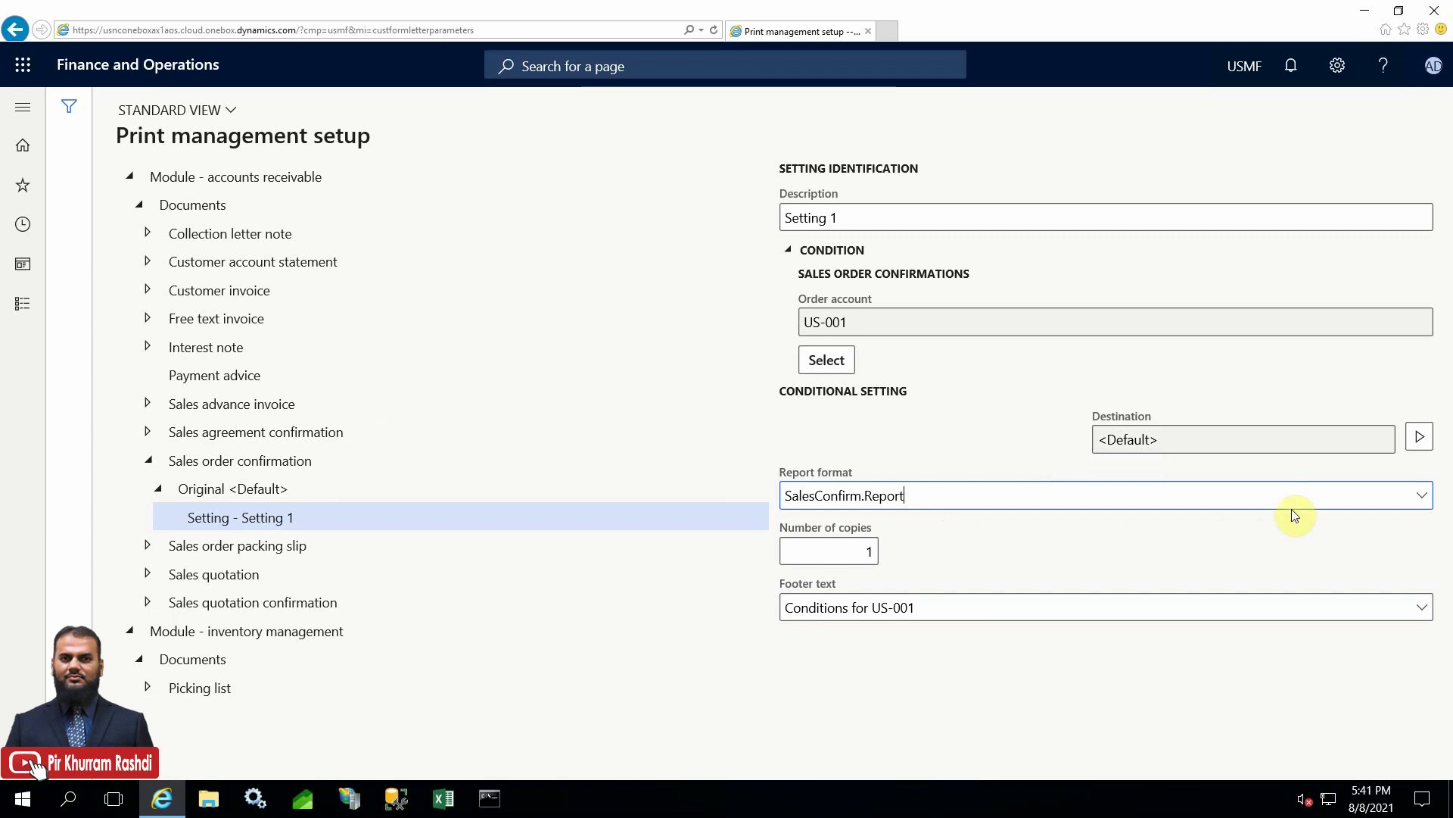
left_click(1423, 502)
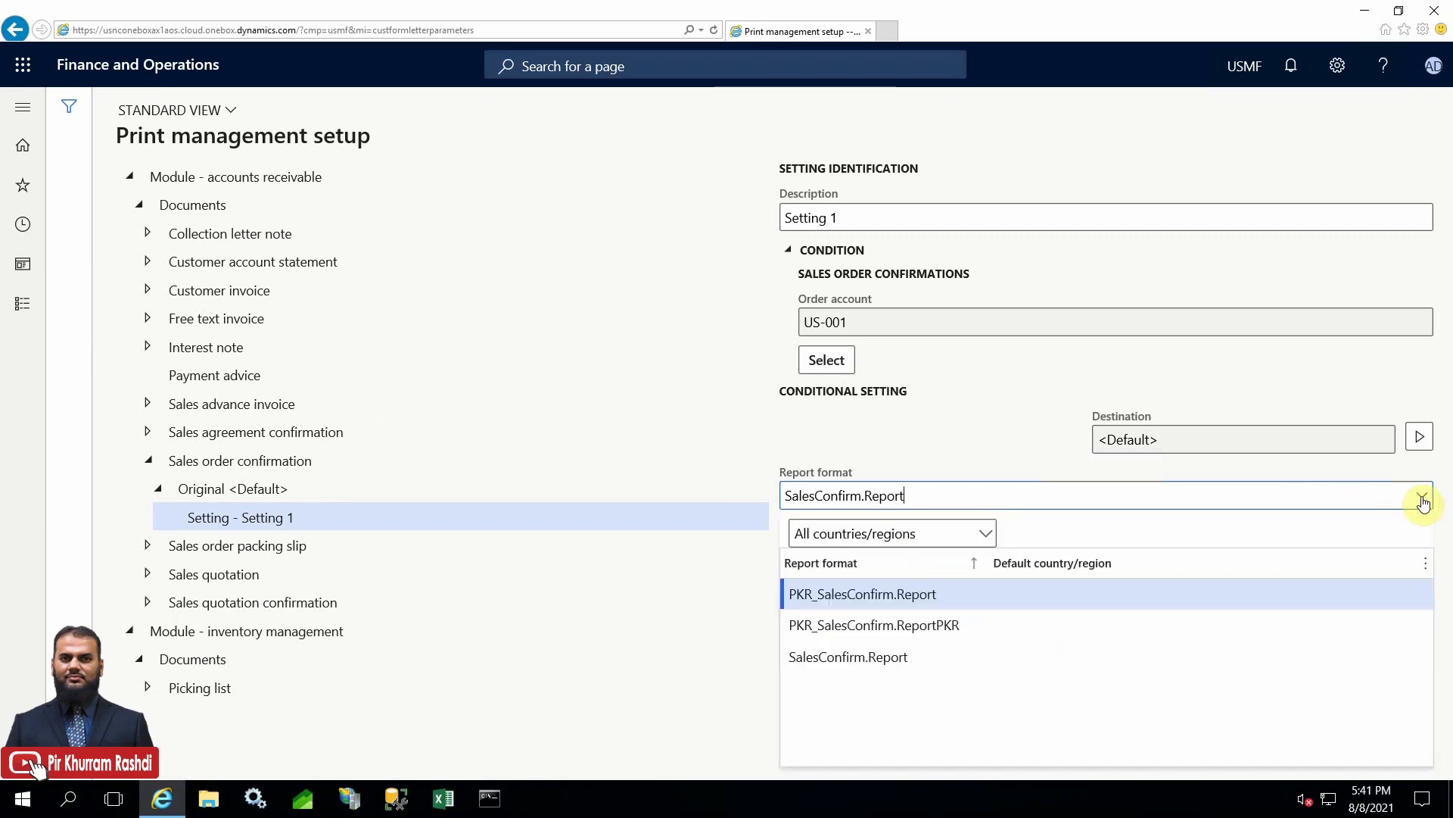
left_click(942, 596)
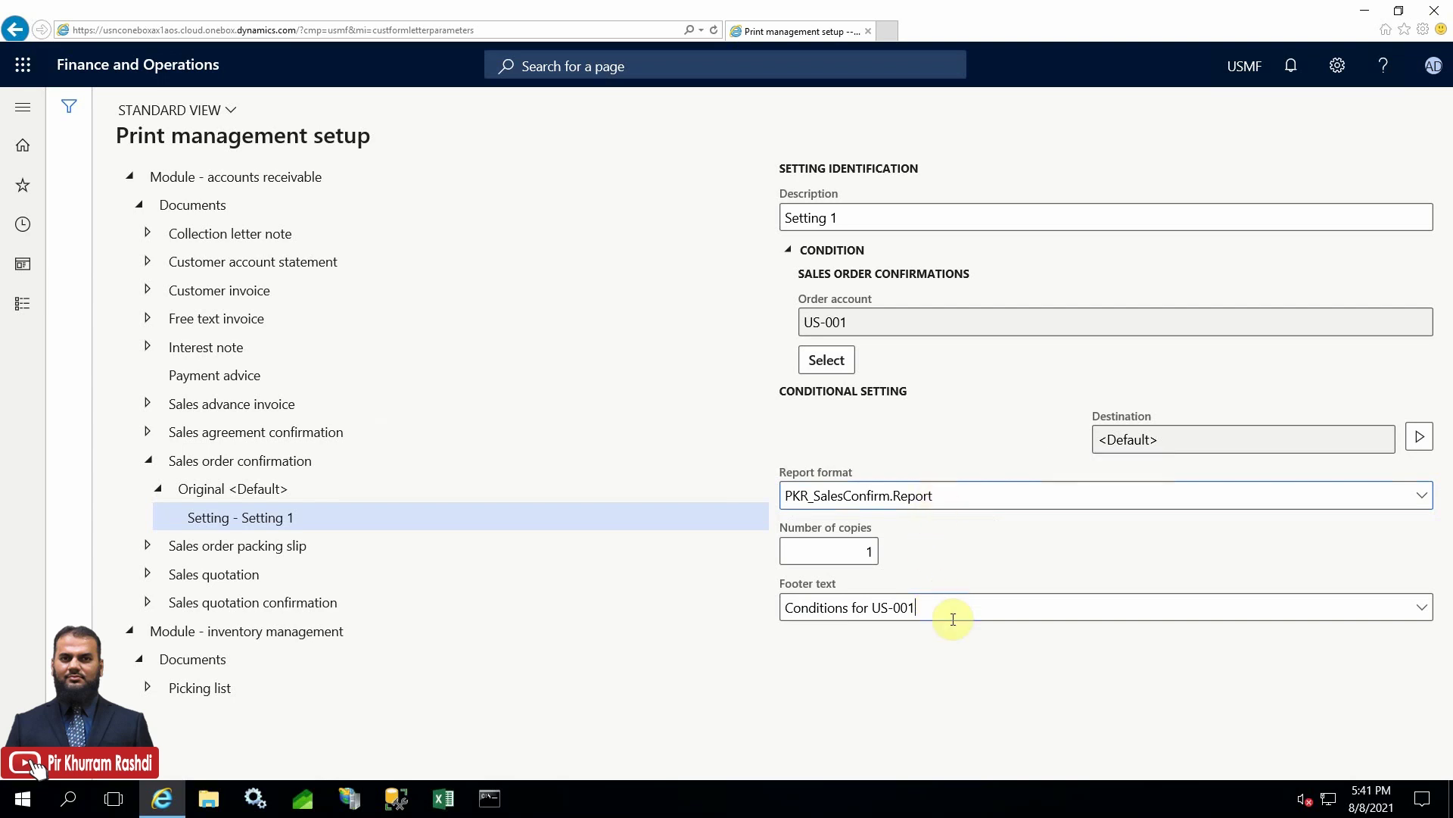
Prefix the footer text of Setting 1 with "Original - ".
triple_click(850, 610)
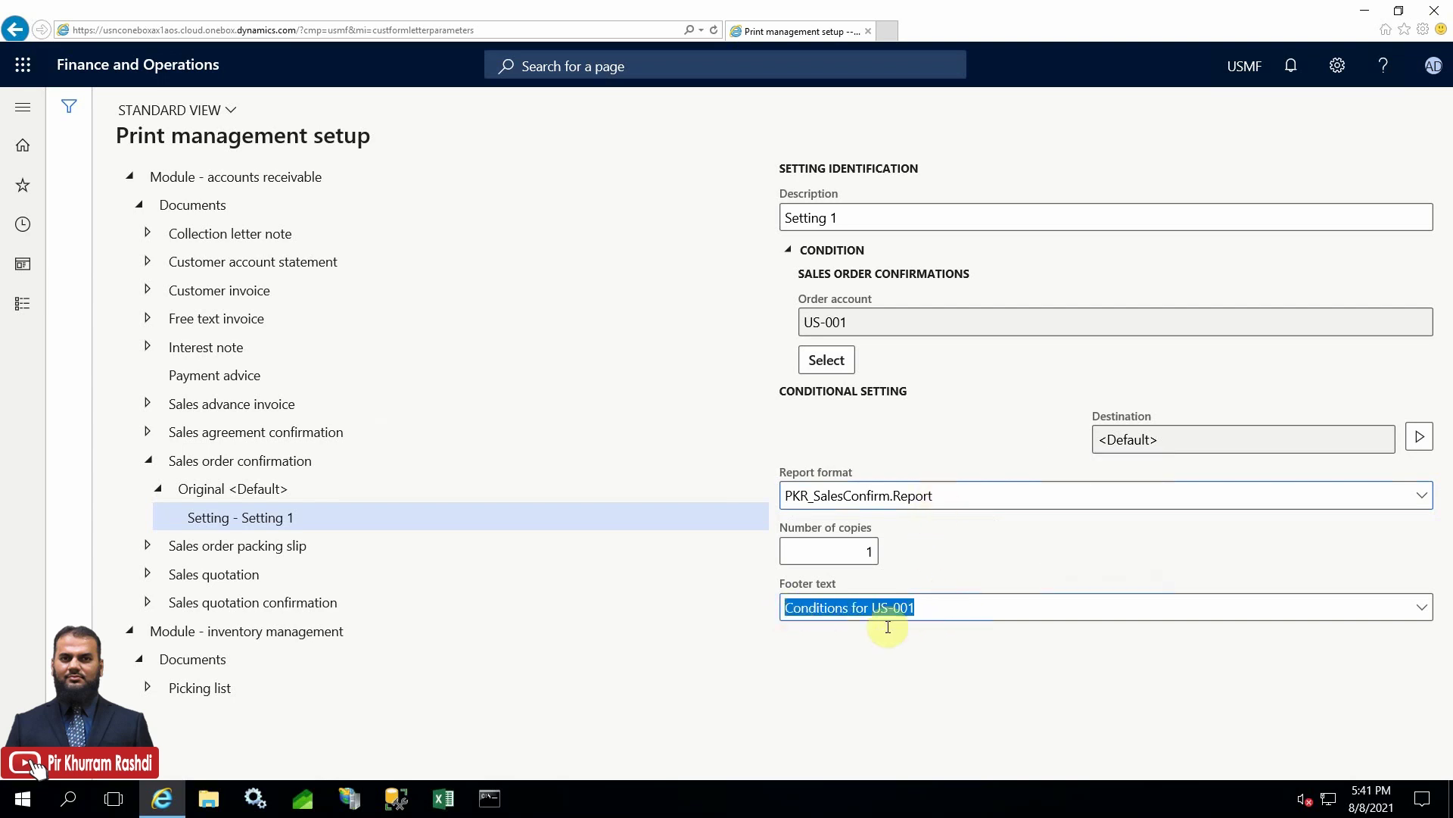
left_click(947, 608)
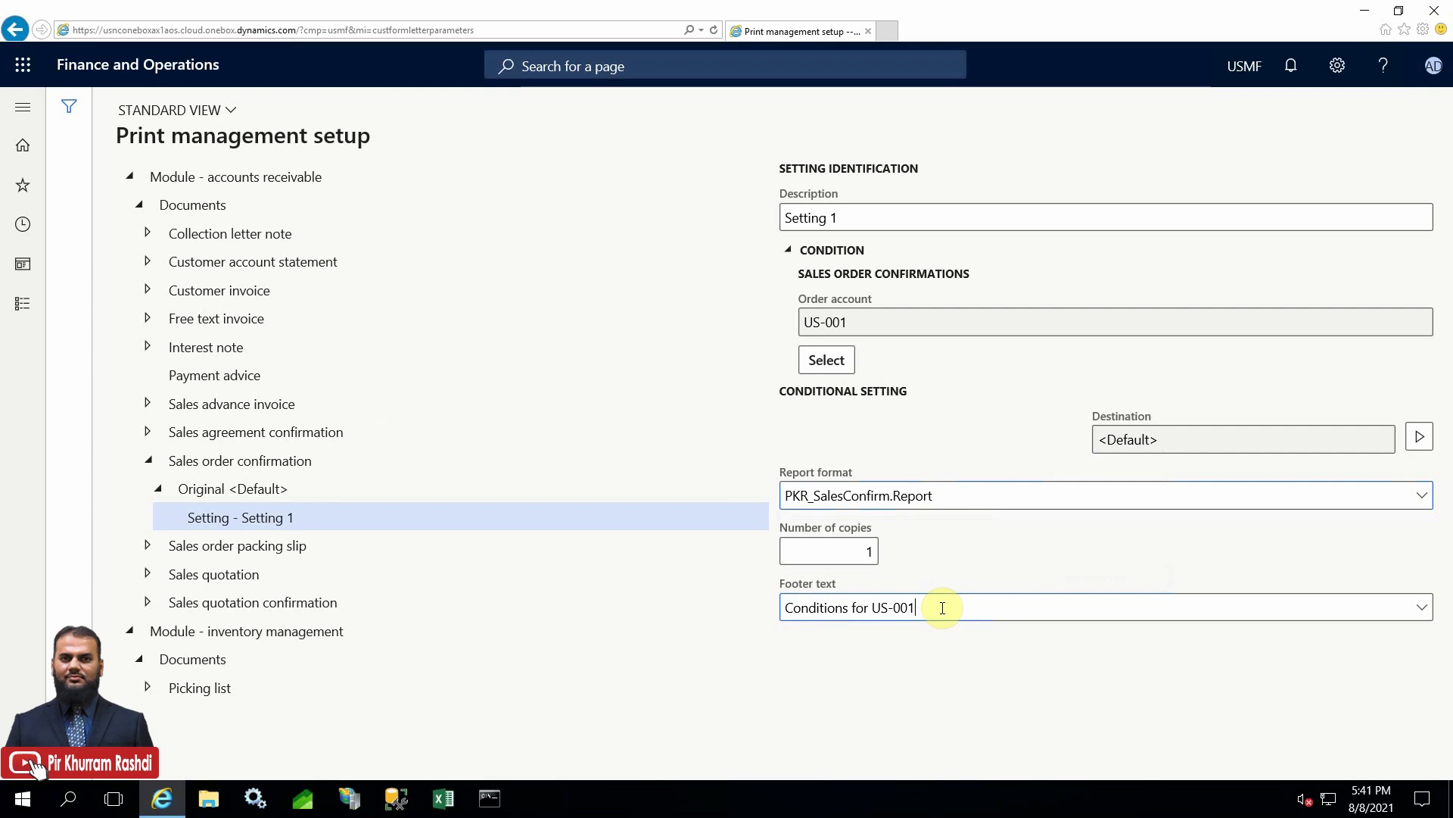
left_click(787, 607)
type("Original -")
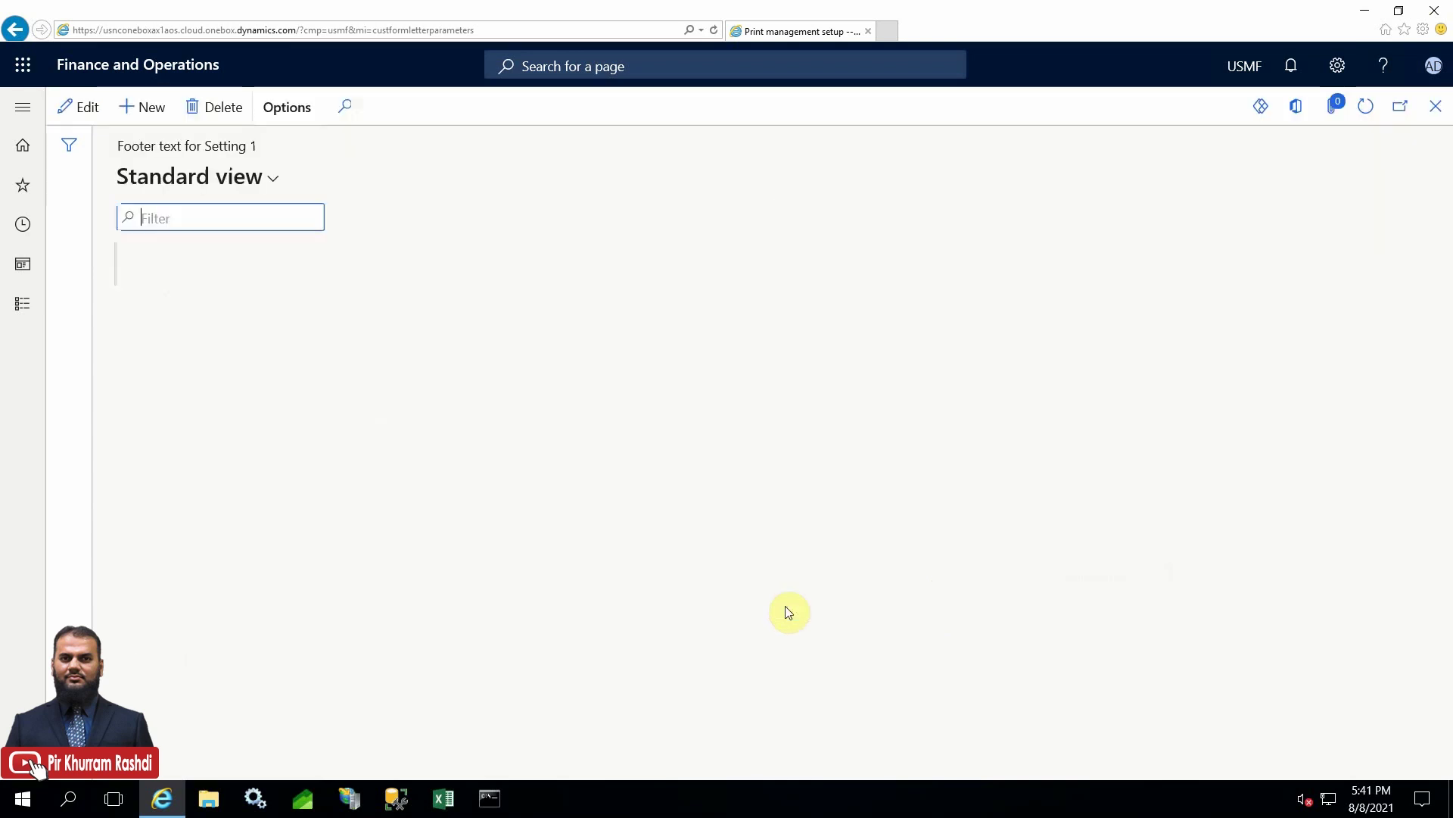
left_click(1435, 106)
Set the original record's default footer text to "Original" and change Setting 1's description to "Conditions for" plus the customer account number.
left_click(366, 487)
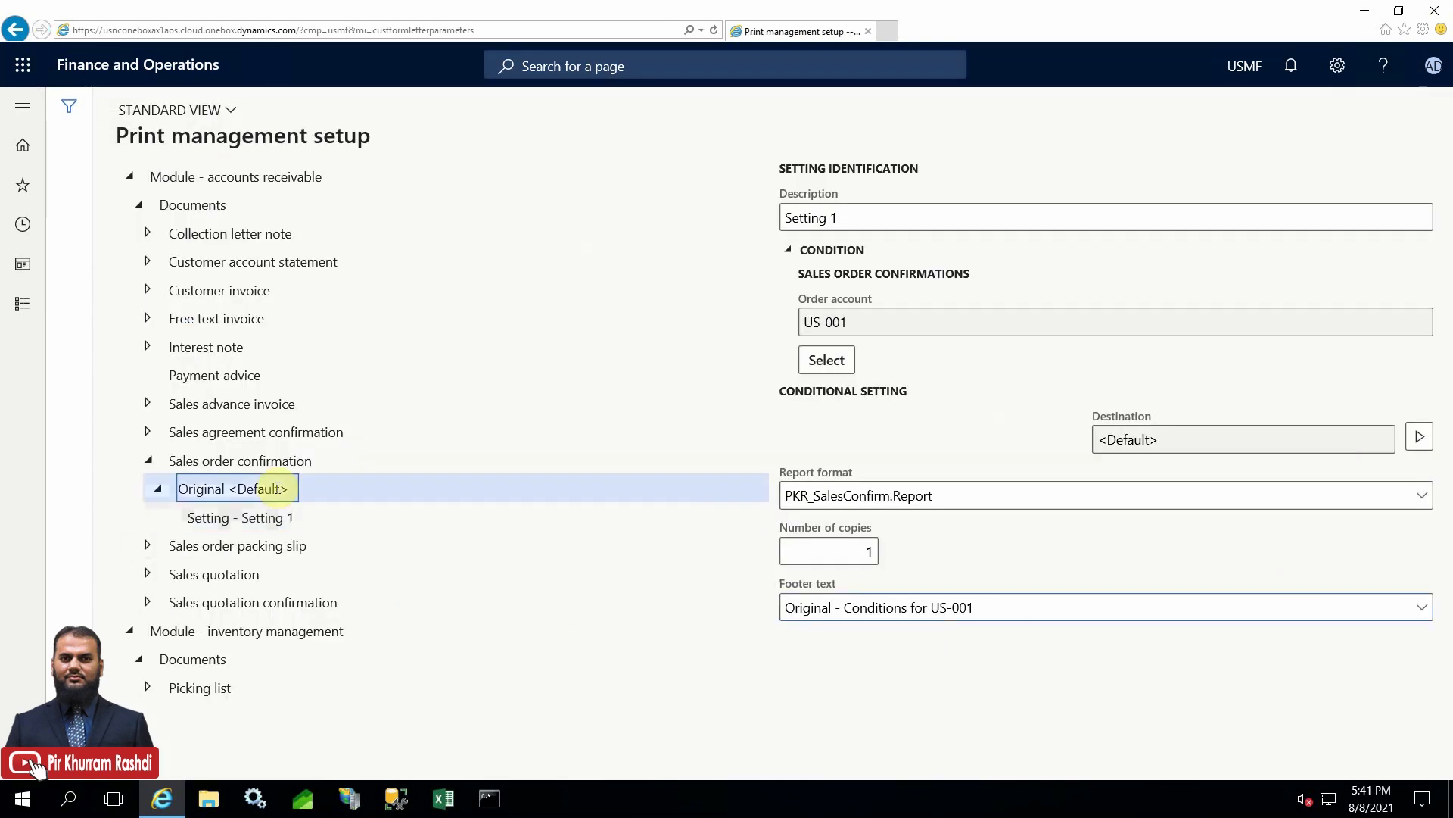
left_click(854, 681)
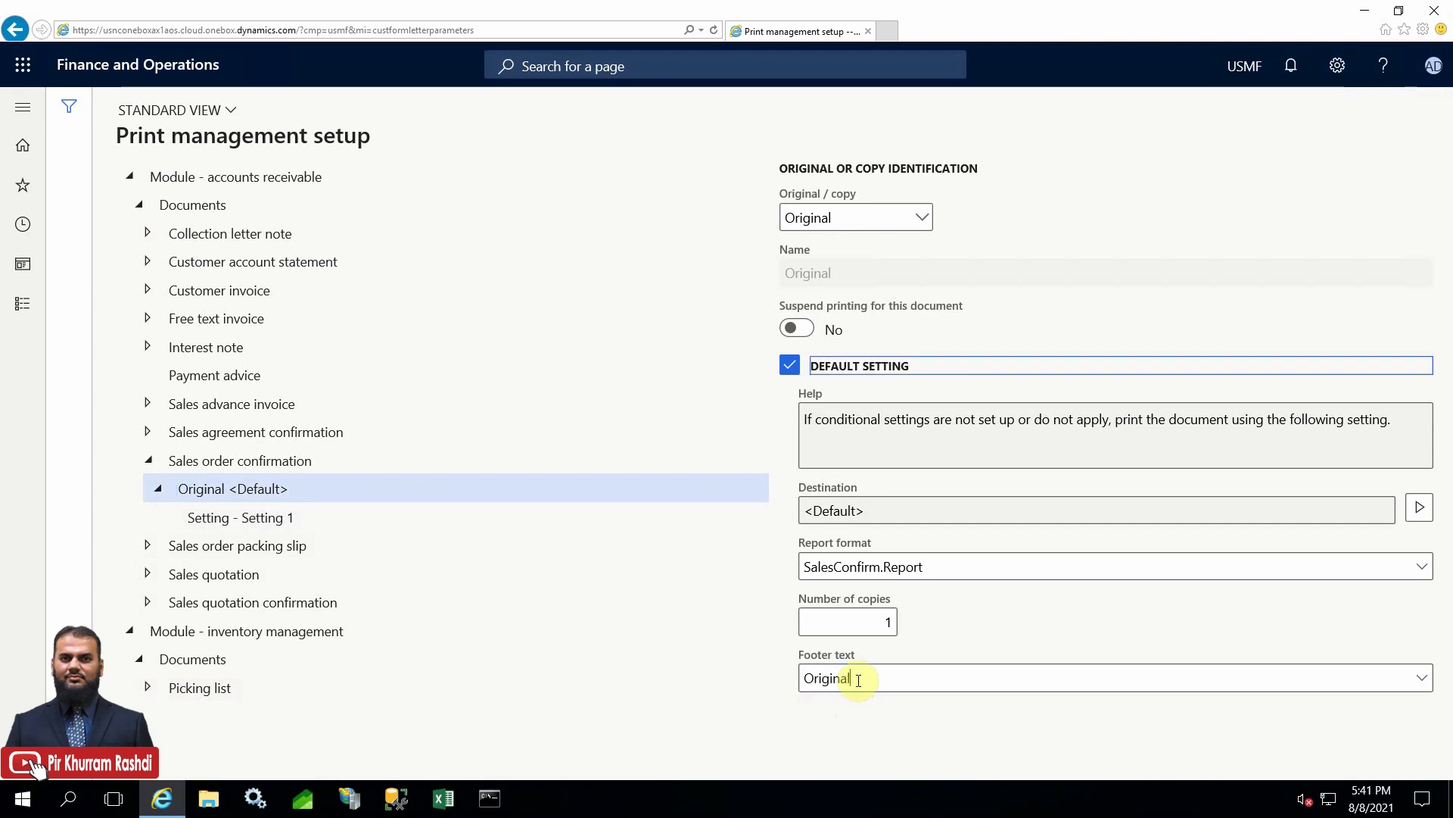
left_click(860, 681)
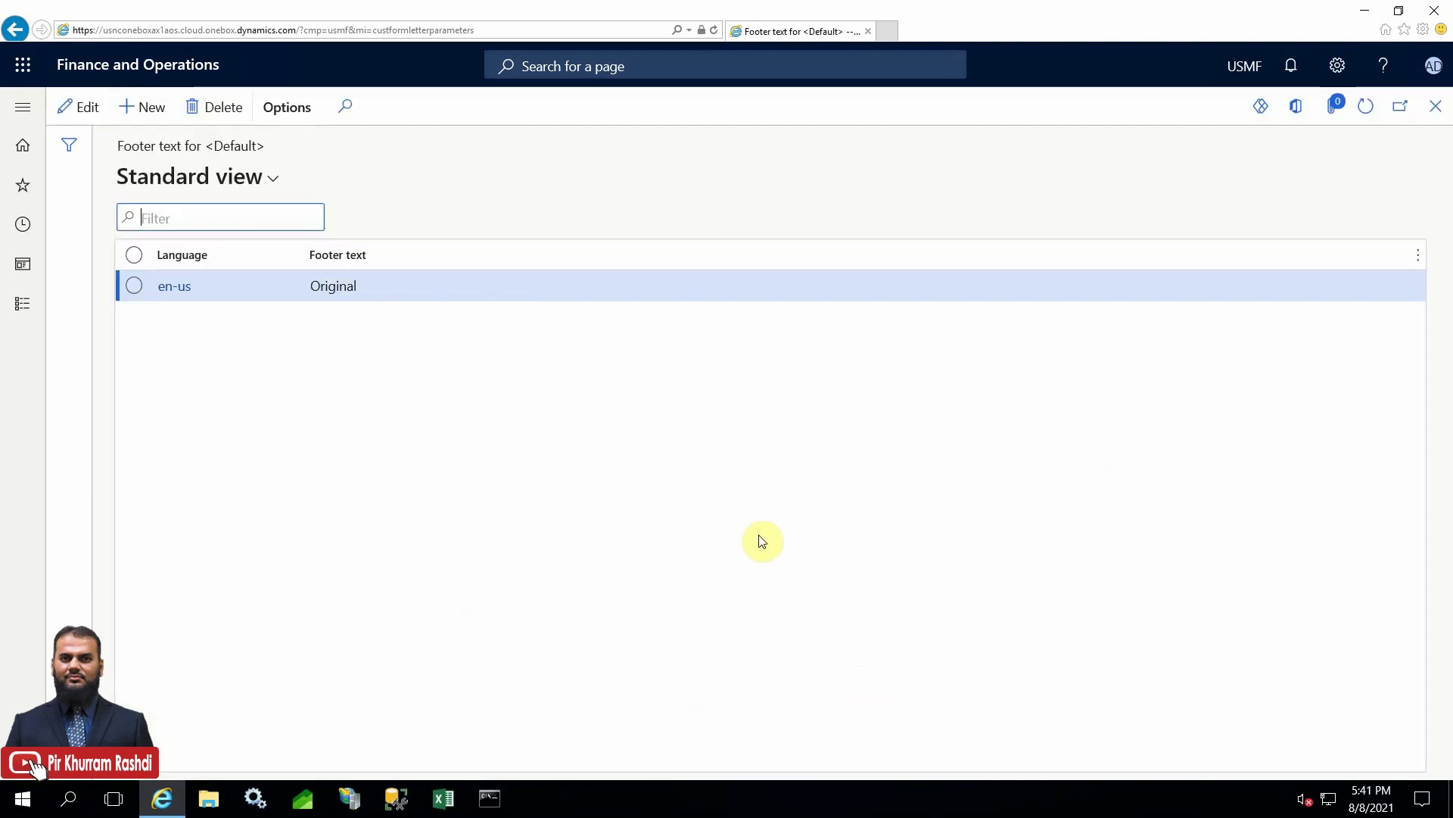
left_click(1436, 108)
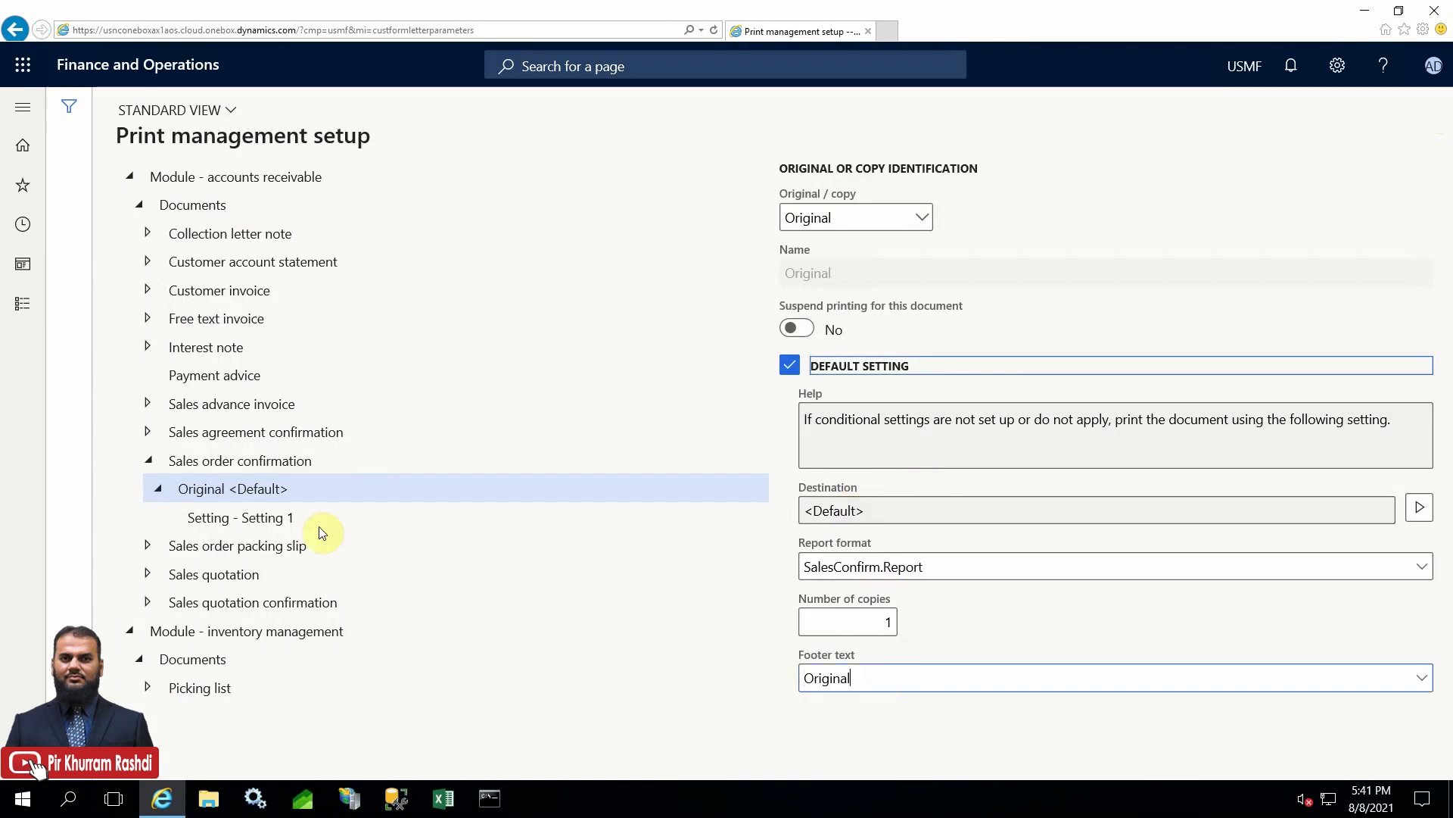
left_click(264, 518)
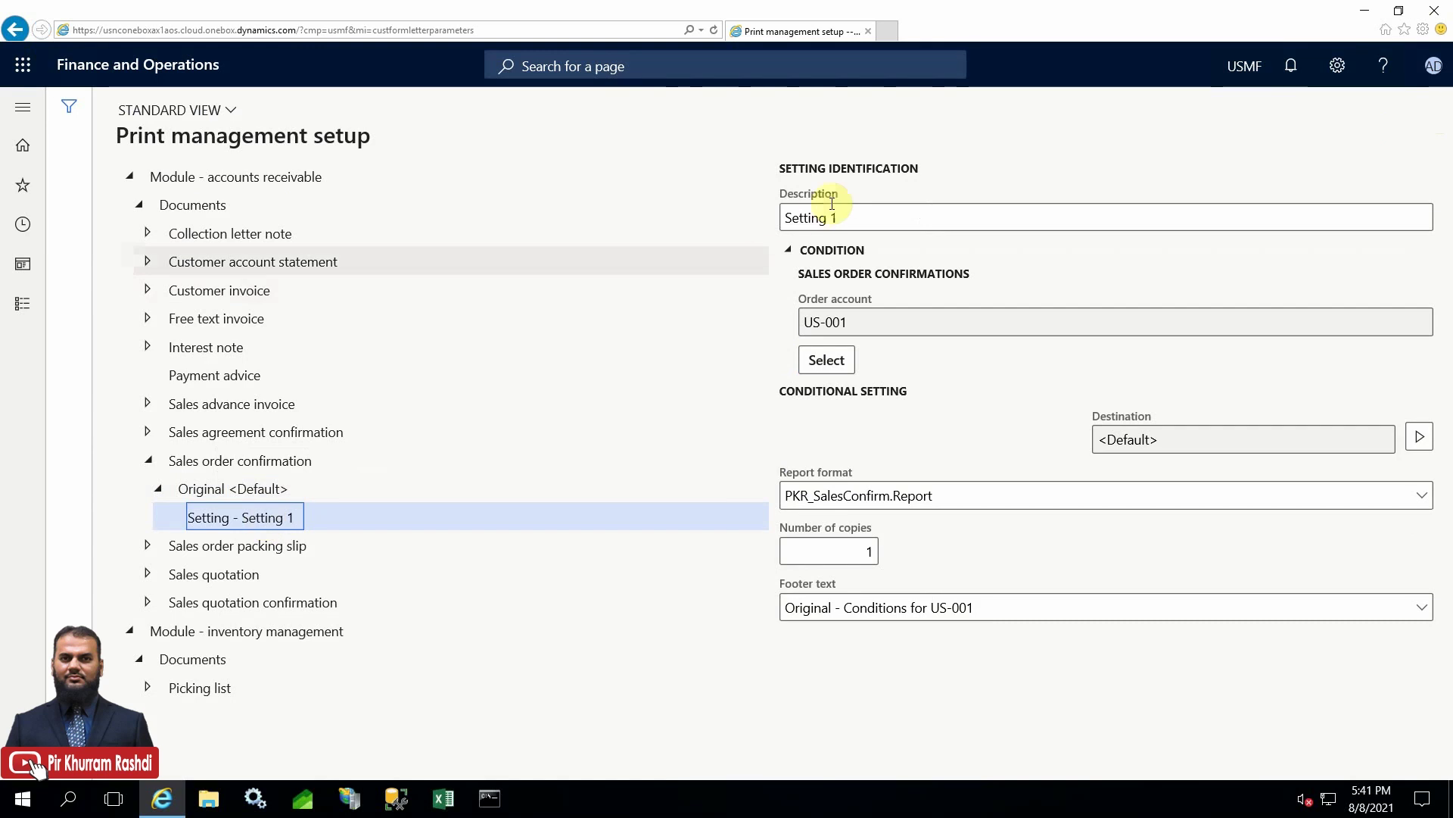
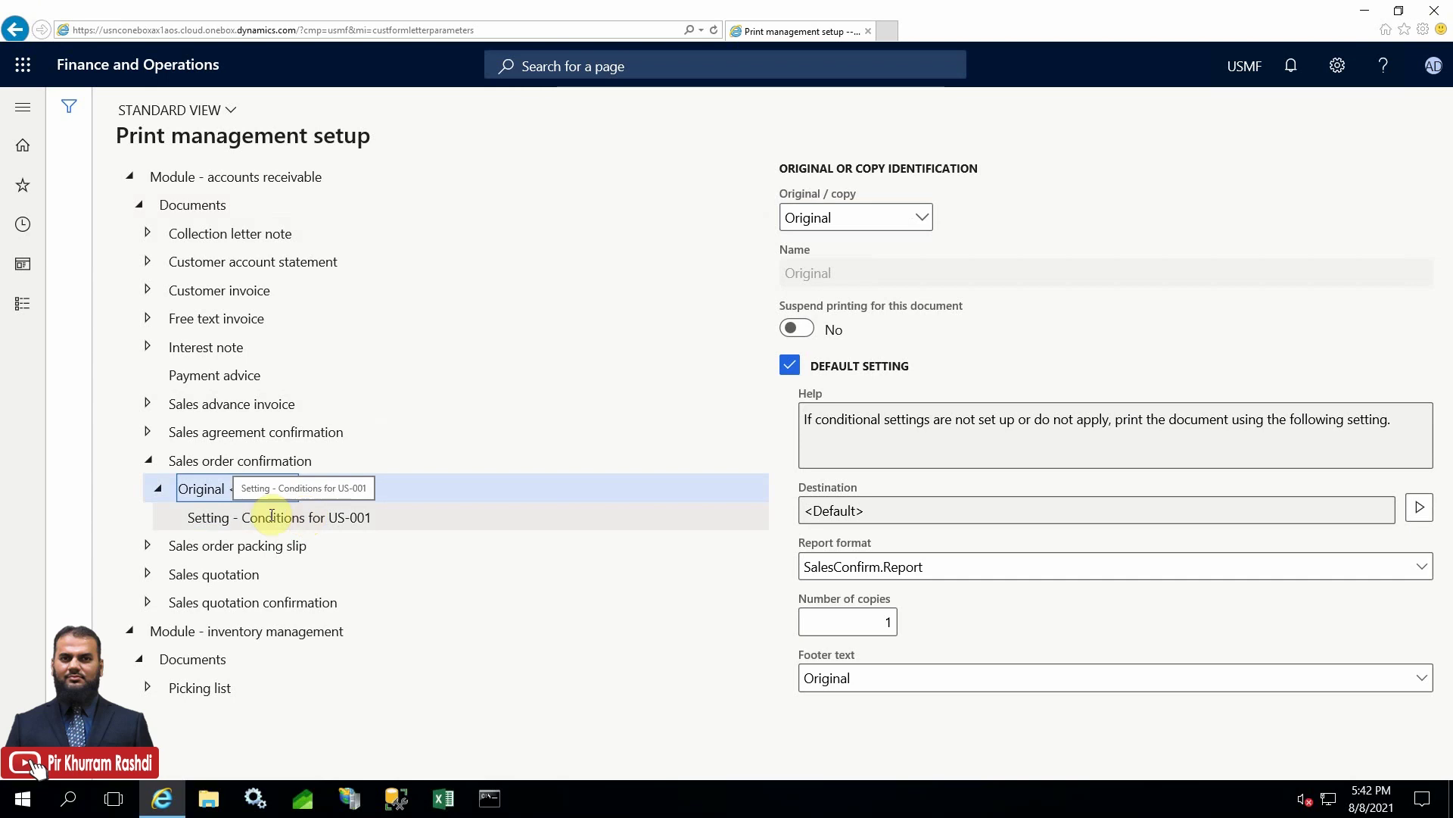
Add a copy record under Sales order confirmation and set its footer text to "Customer's copy".
right_click(227, 466)
left_click(253, 485)
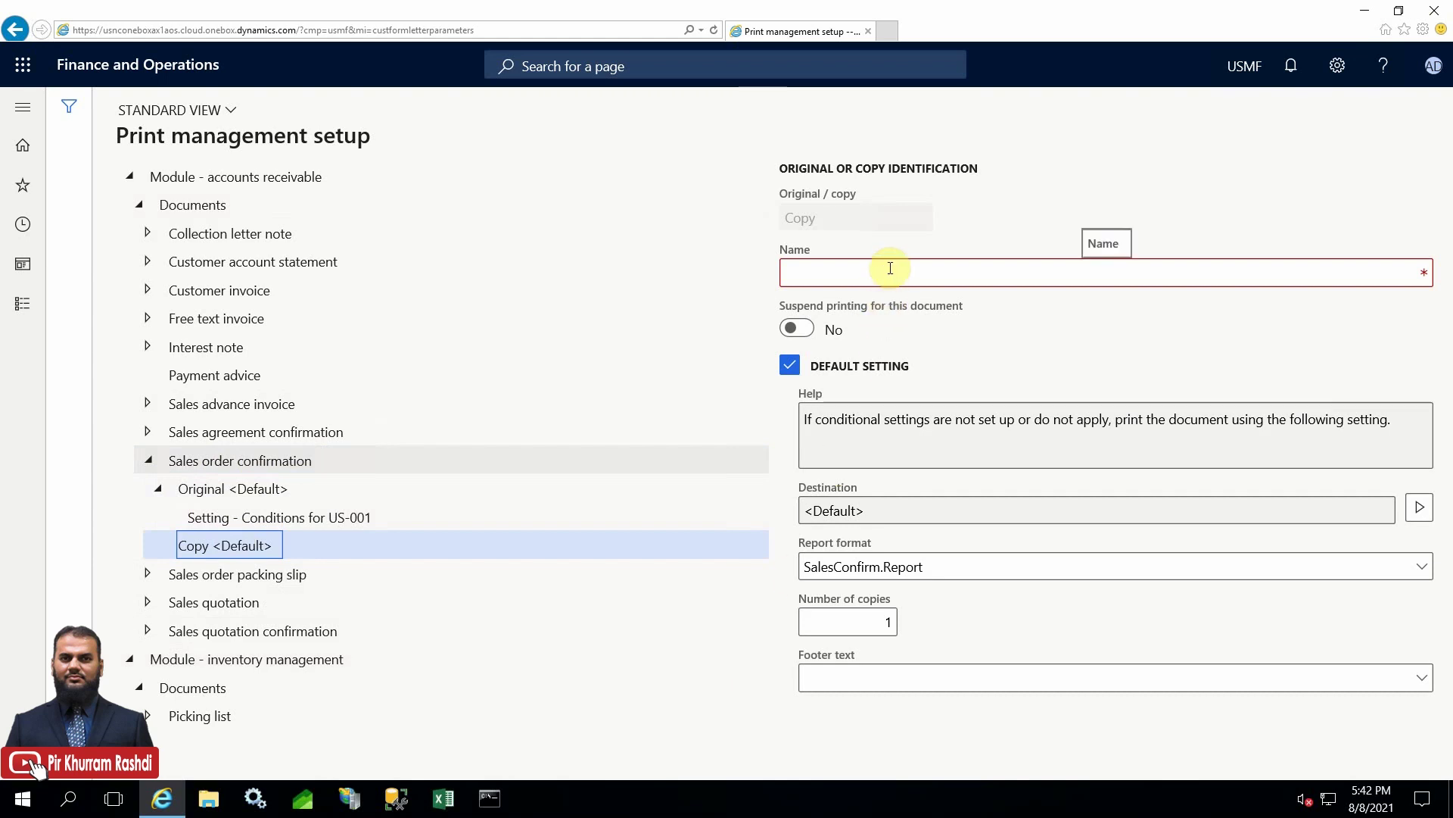
left_click(876, 680)
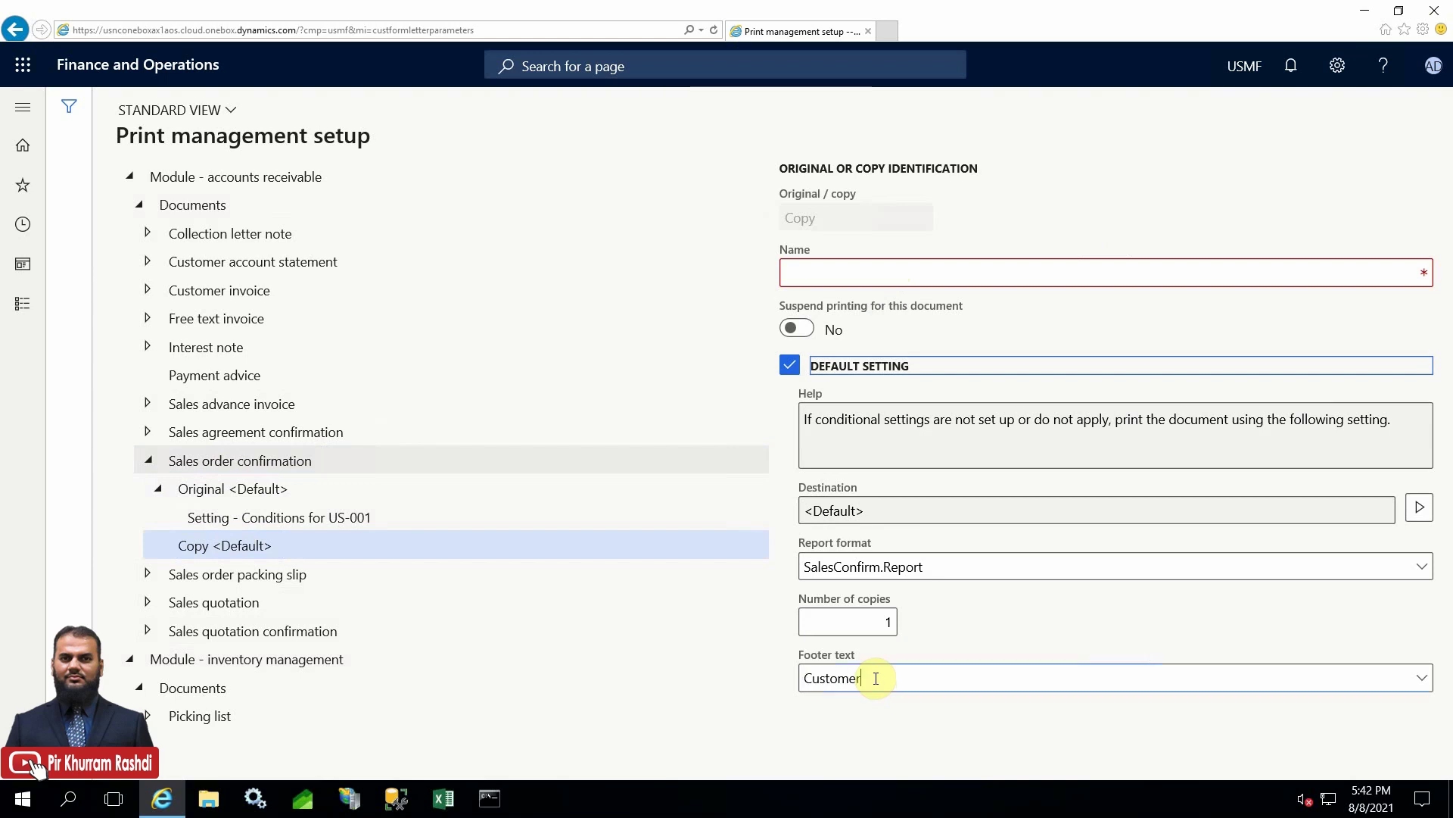
type("c")
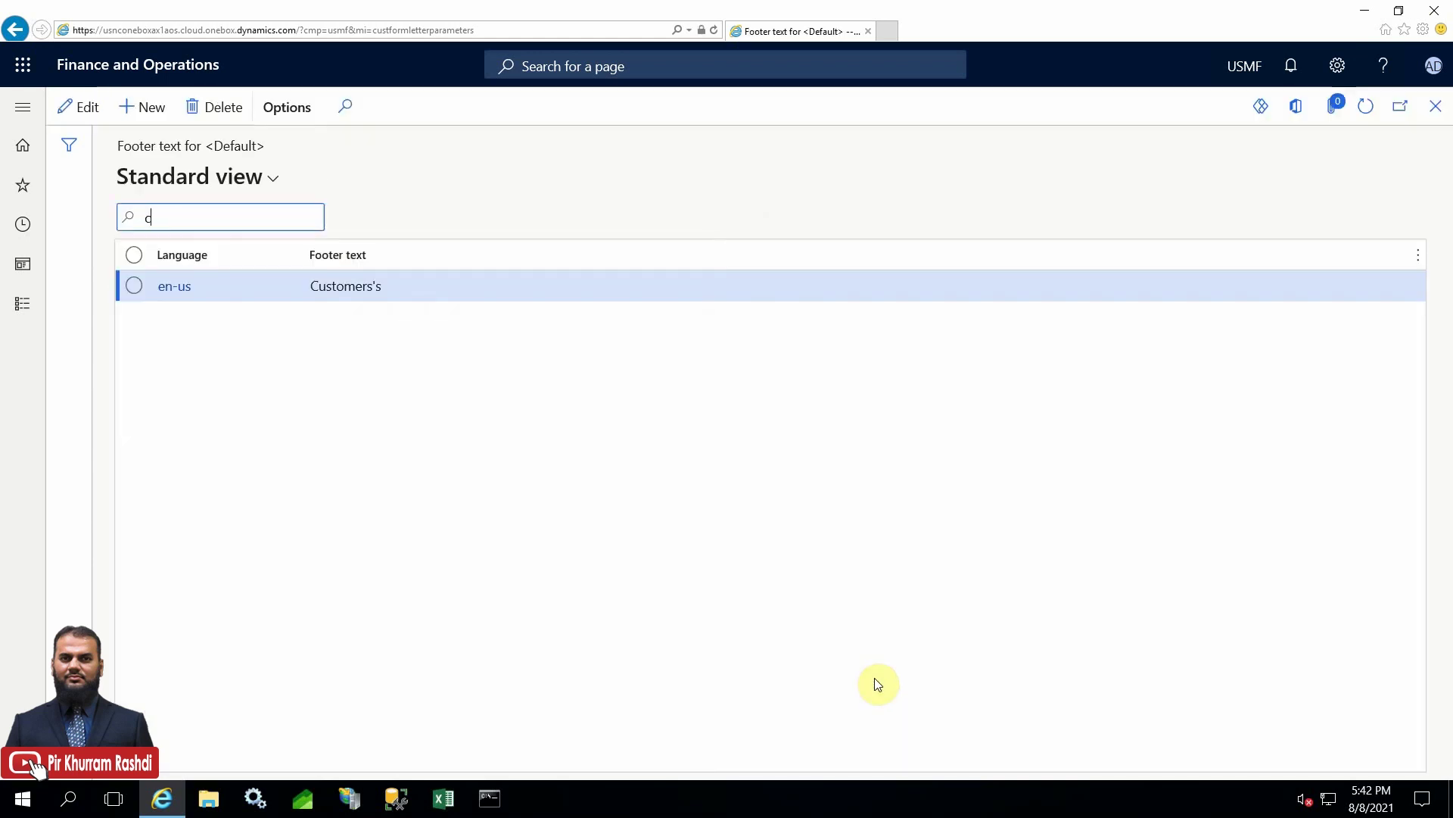
left_click(413, 292)
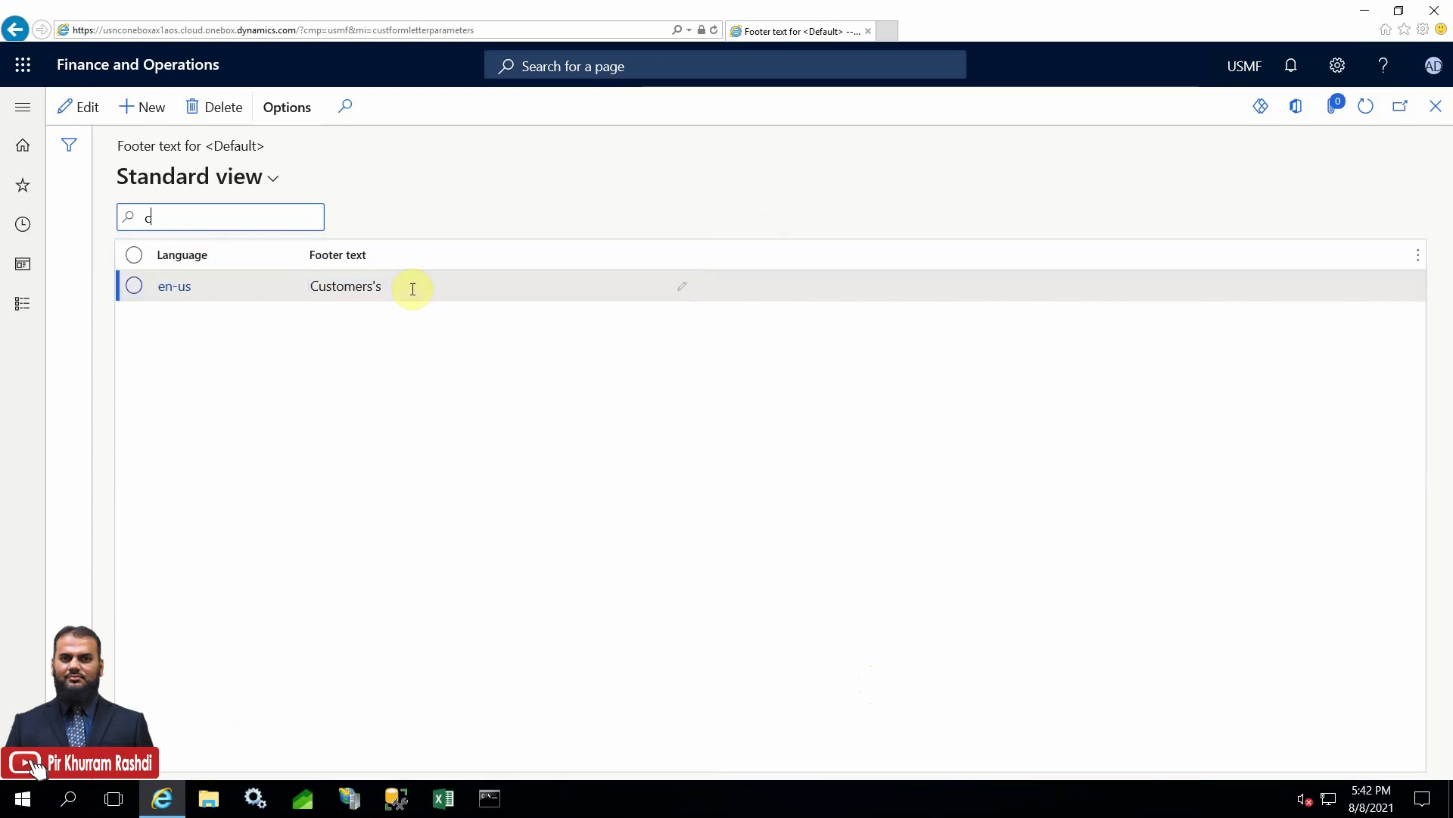
left_click(685, 293)
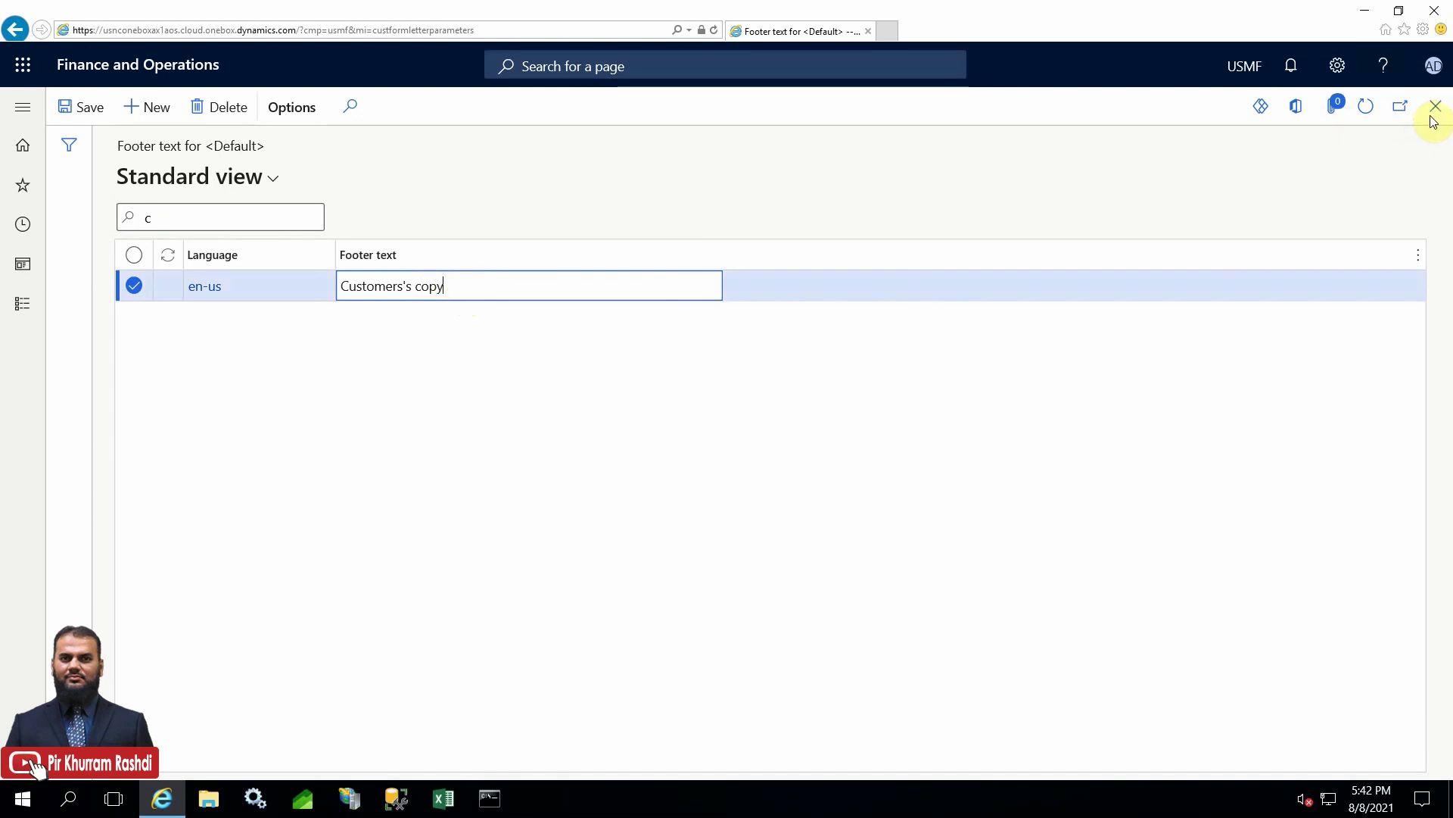
left_click(413, 285)
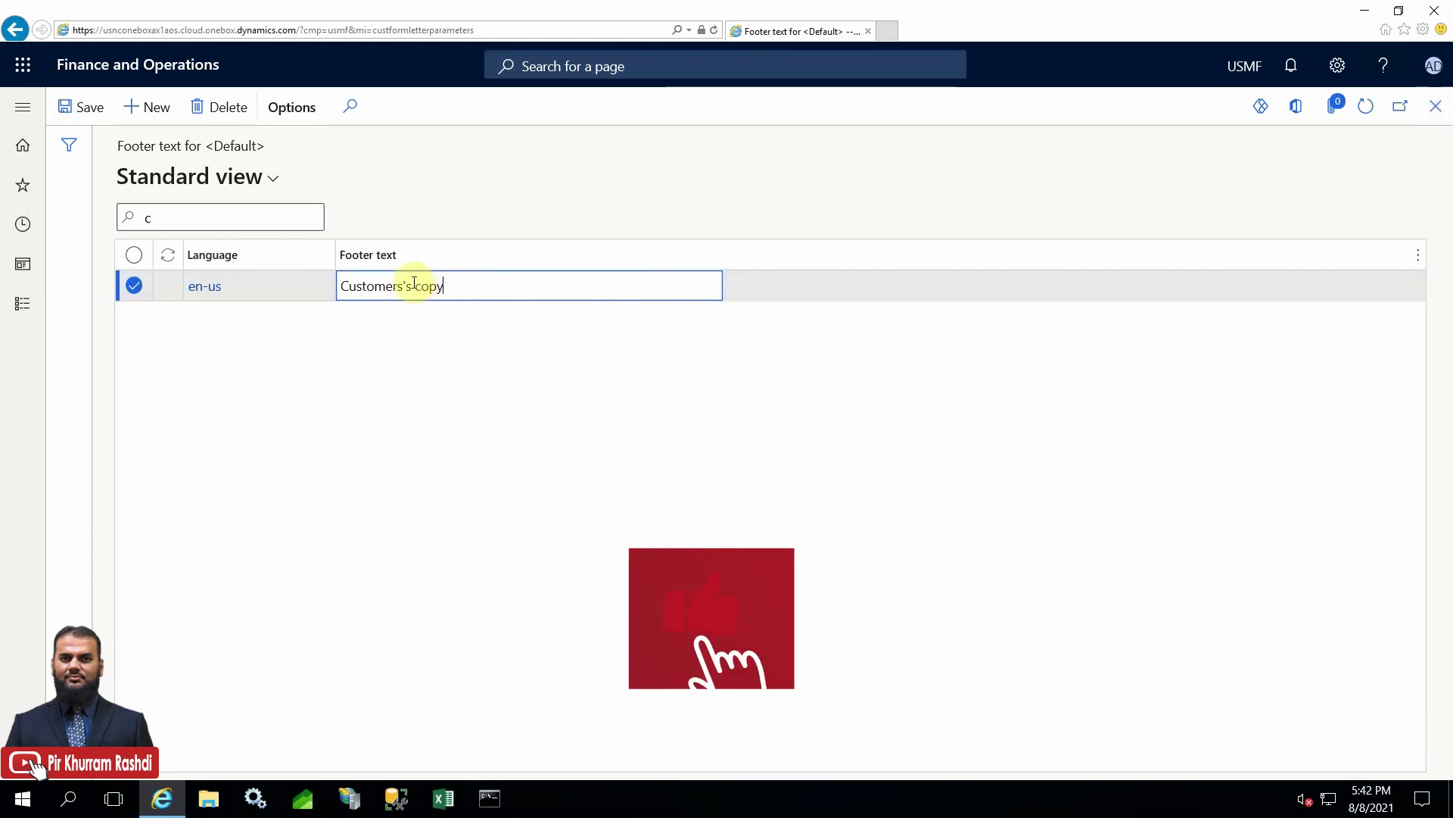
key("BackSpace")
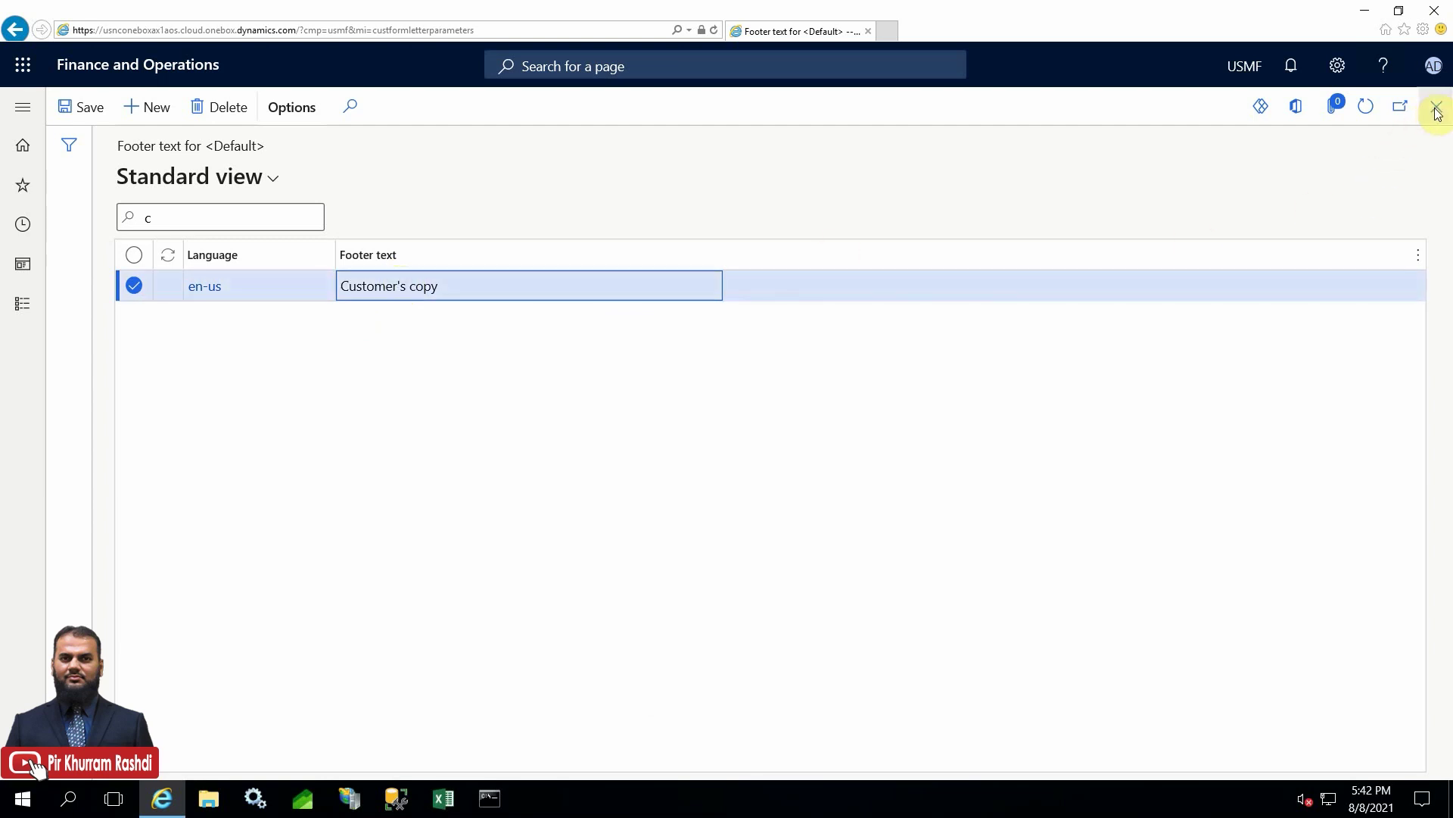
left_click(1293, 497)
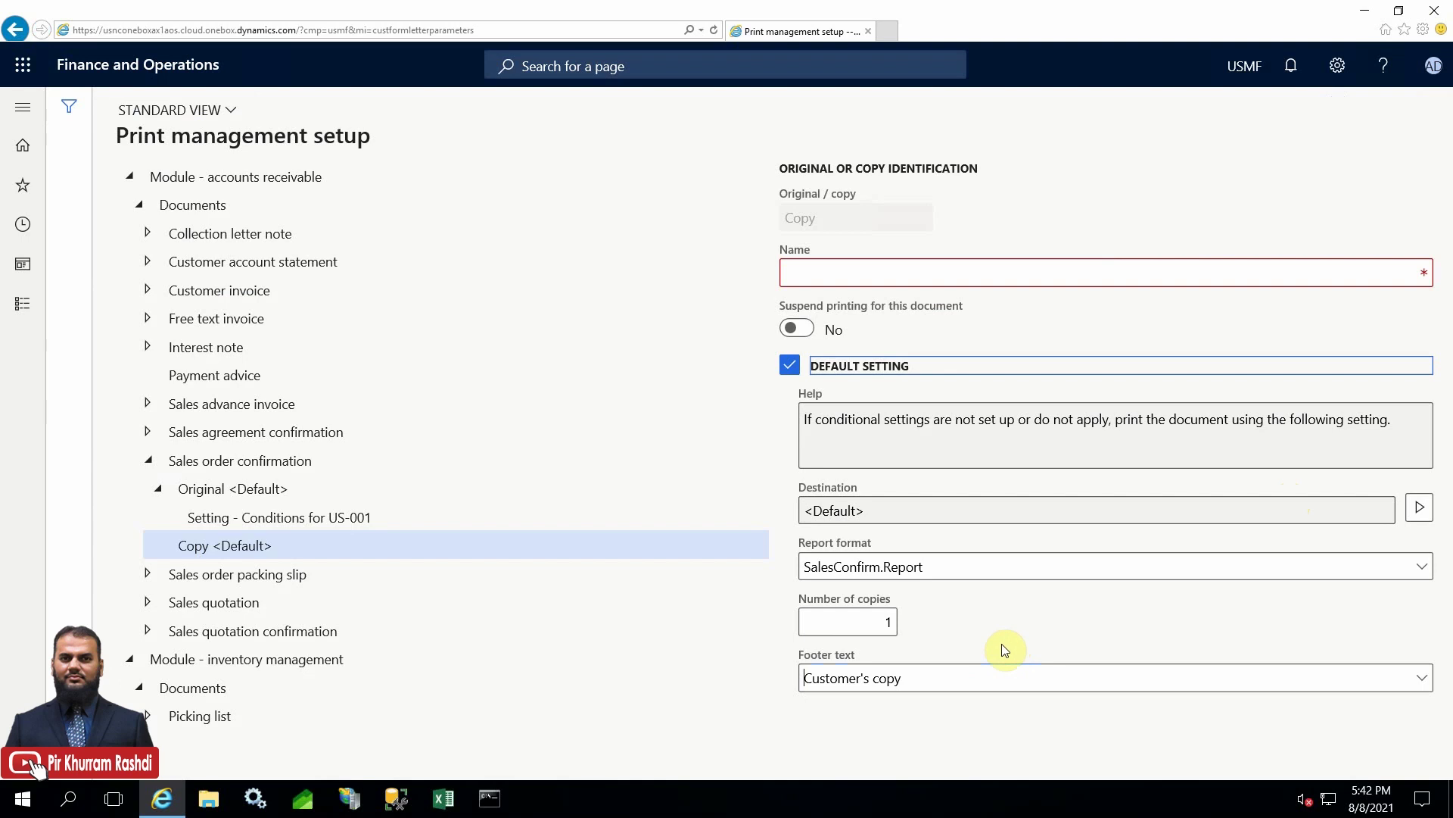
Name the new sales order confirmation copy record CustomersCopy and check it against the customer-specific setting.
left_click(892, 271)
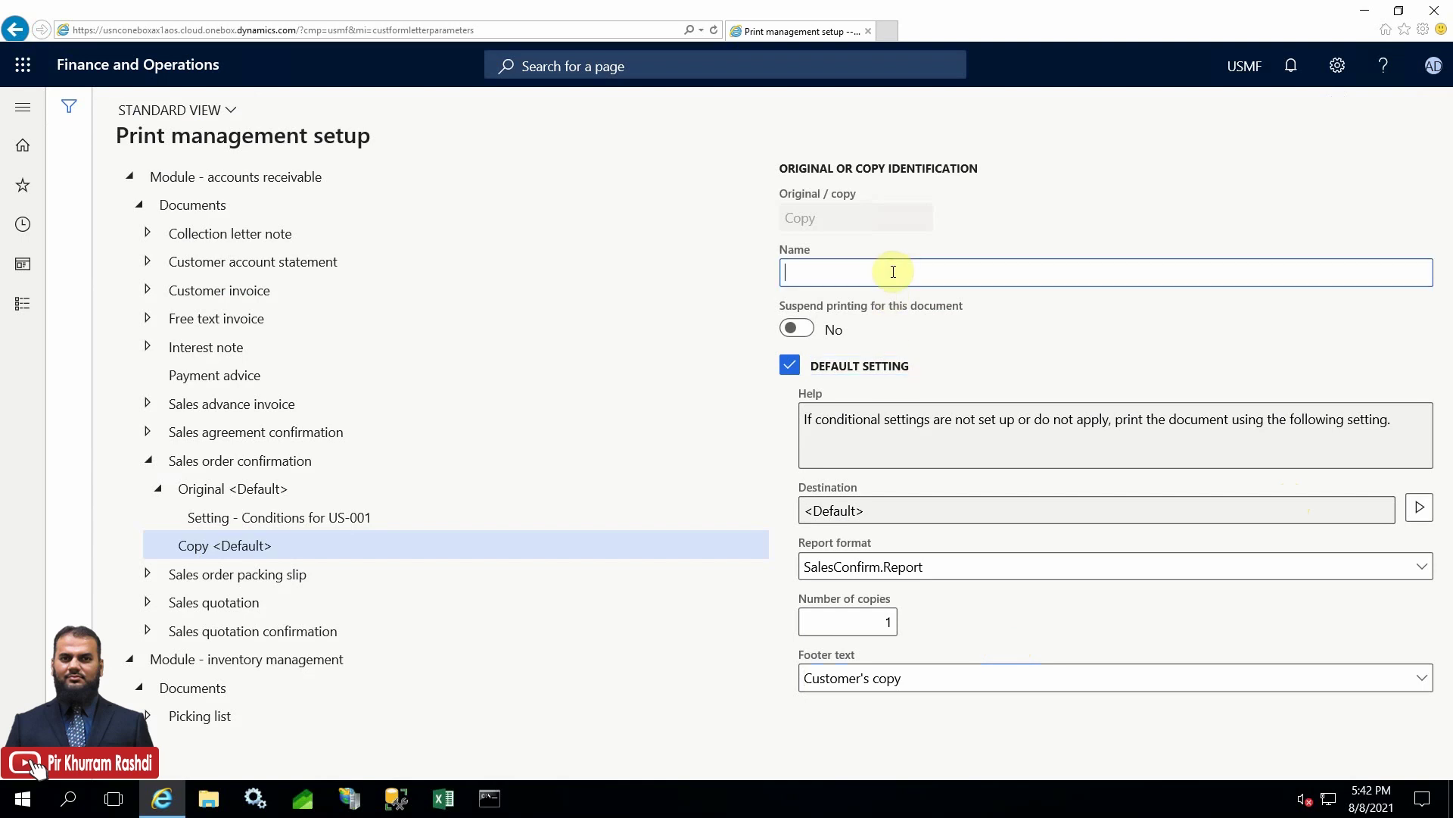
type("CustomersCopy")
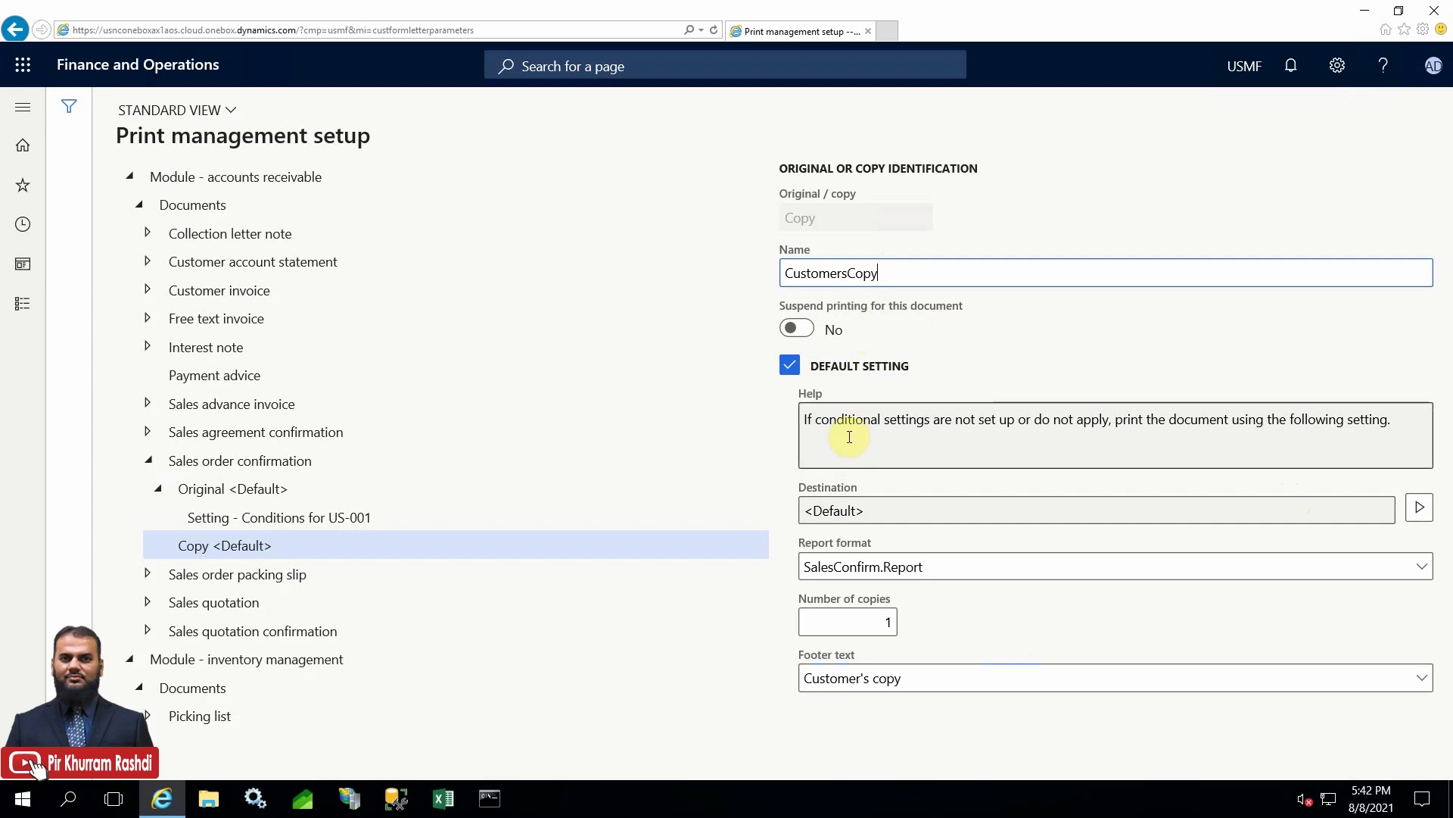
left_click(304, 519)
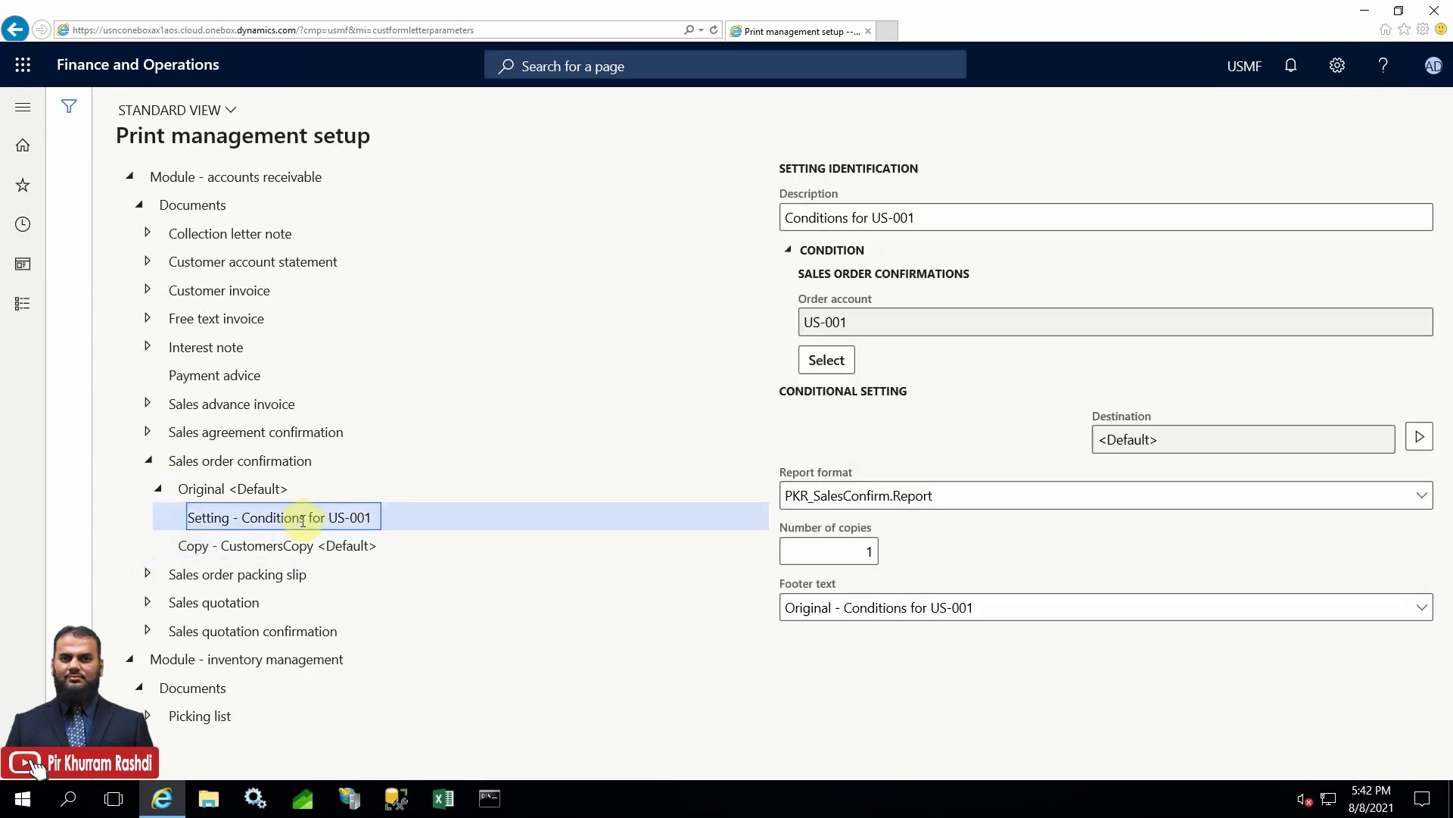
left_click(254, 547)
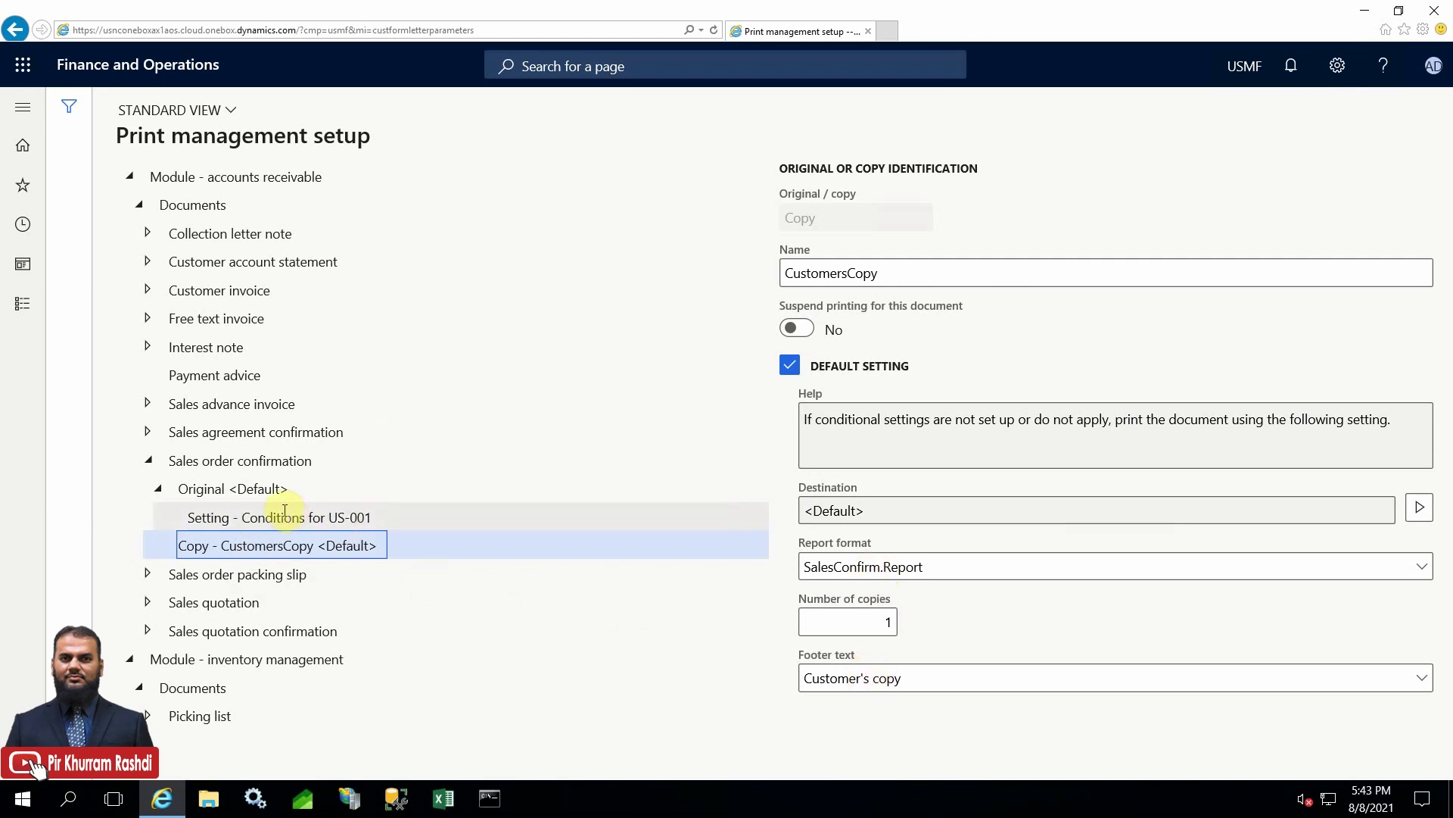
Add a second copy record under Sales order confirmation and name it WarehouseCopy.
right_click(249, 464)
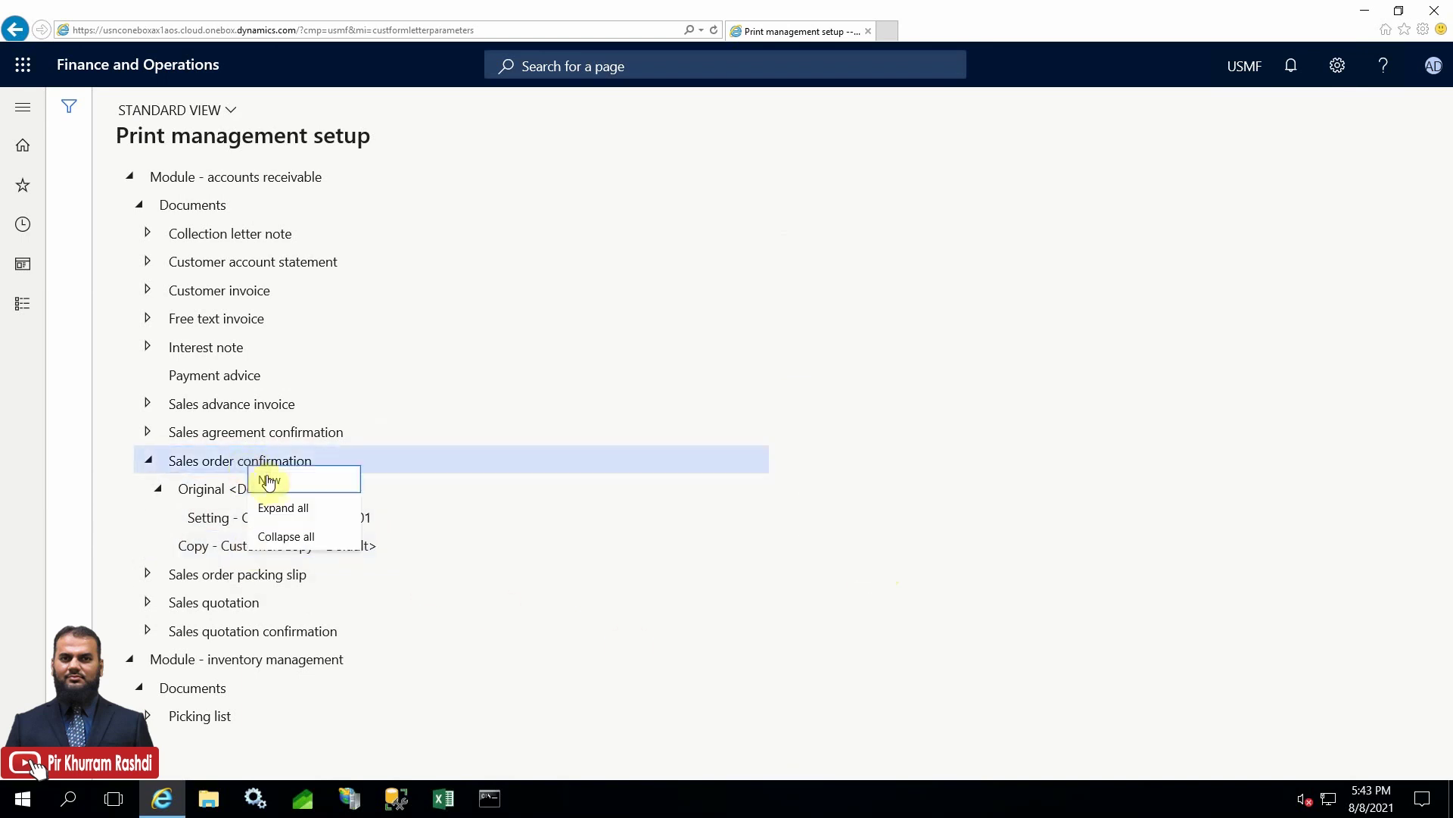
left_click(272, 483)
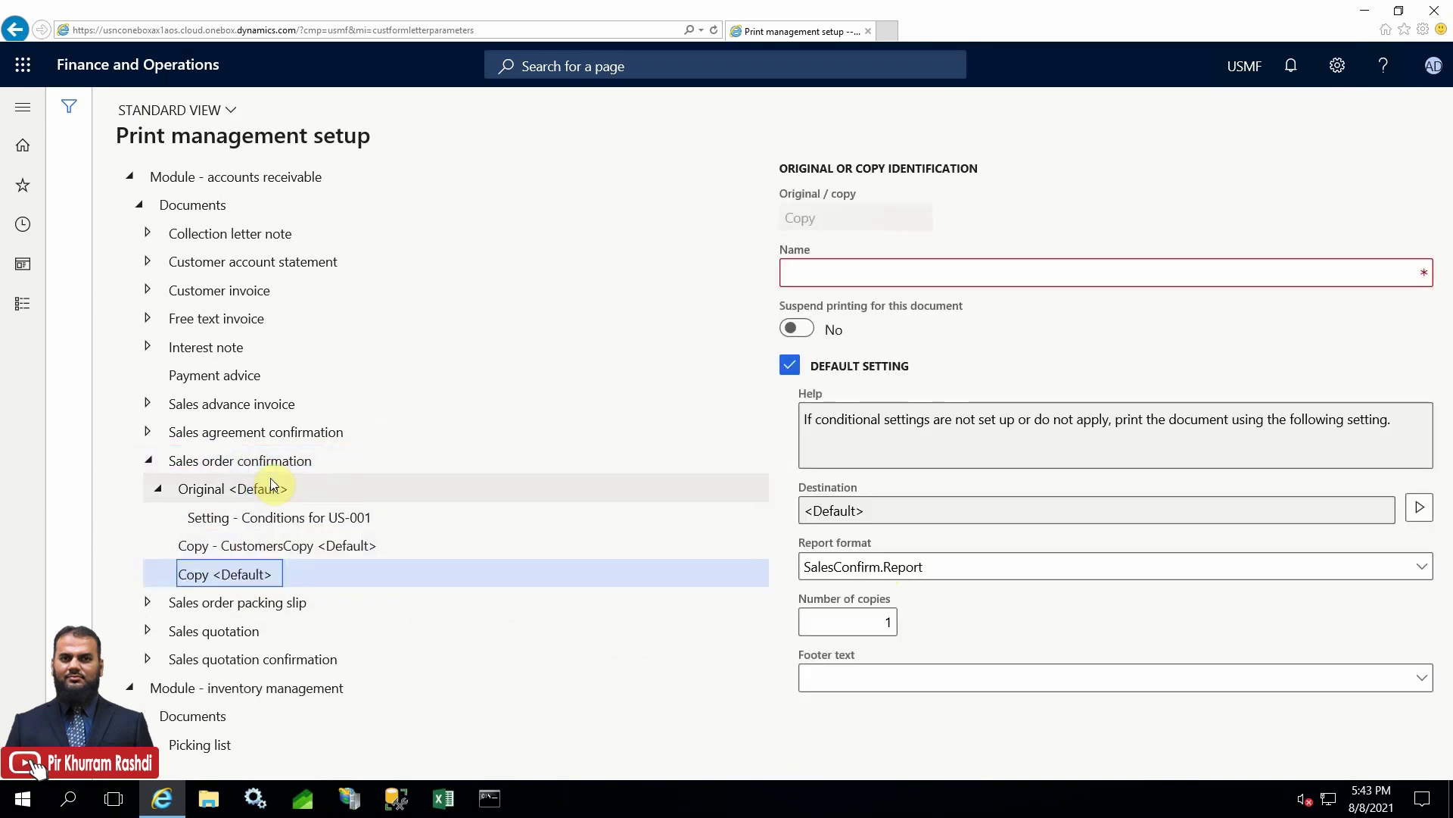
left_click(916, 267)
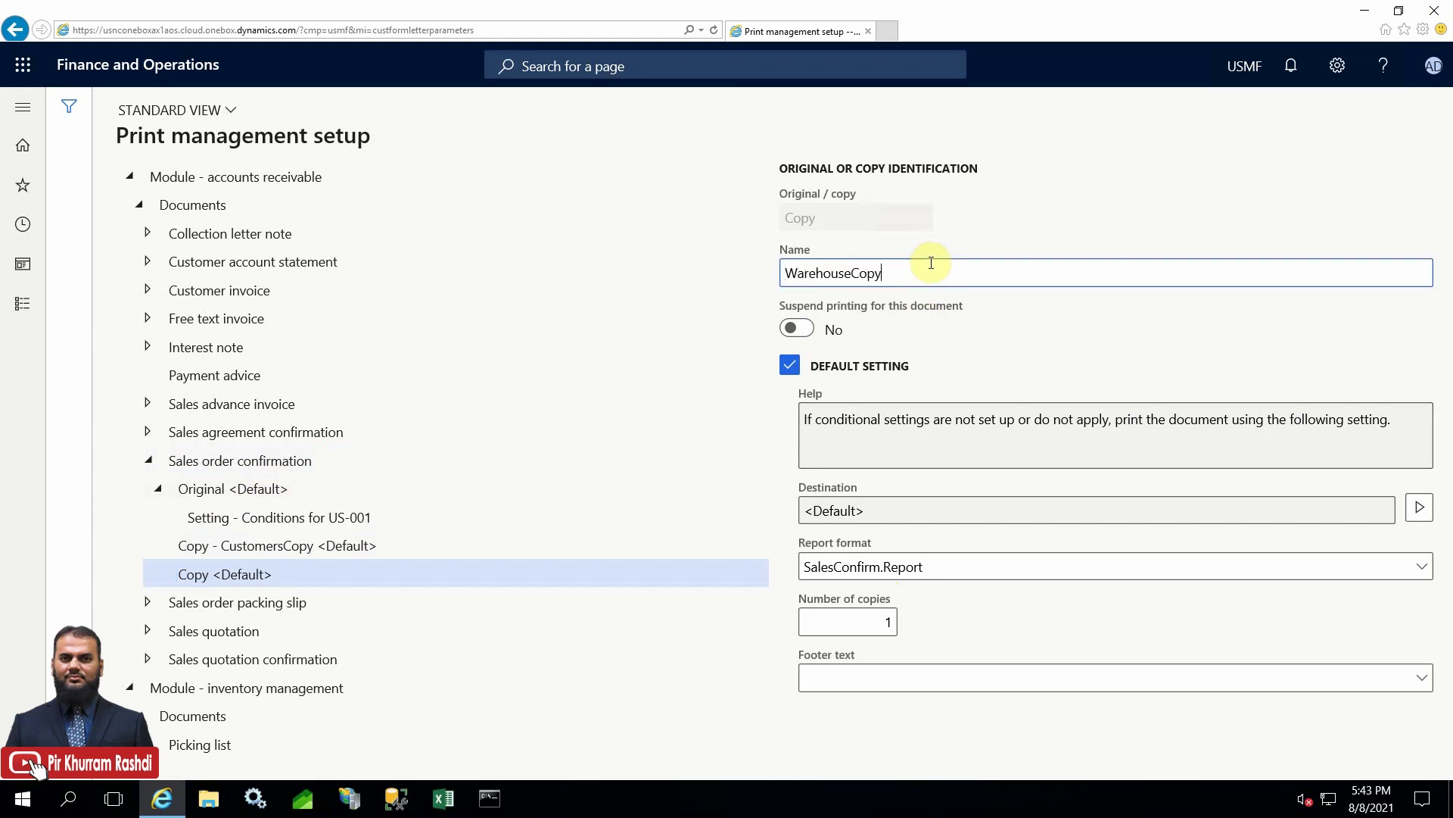
type("WarehouseCopy")
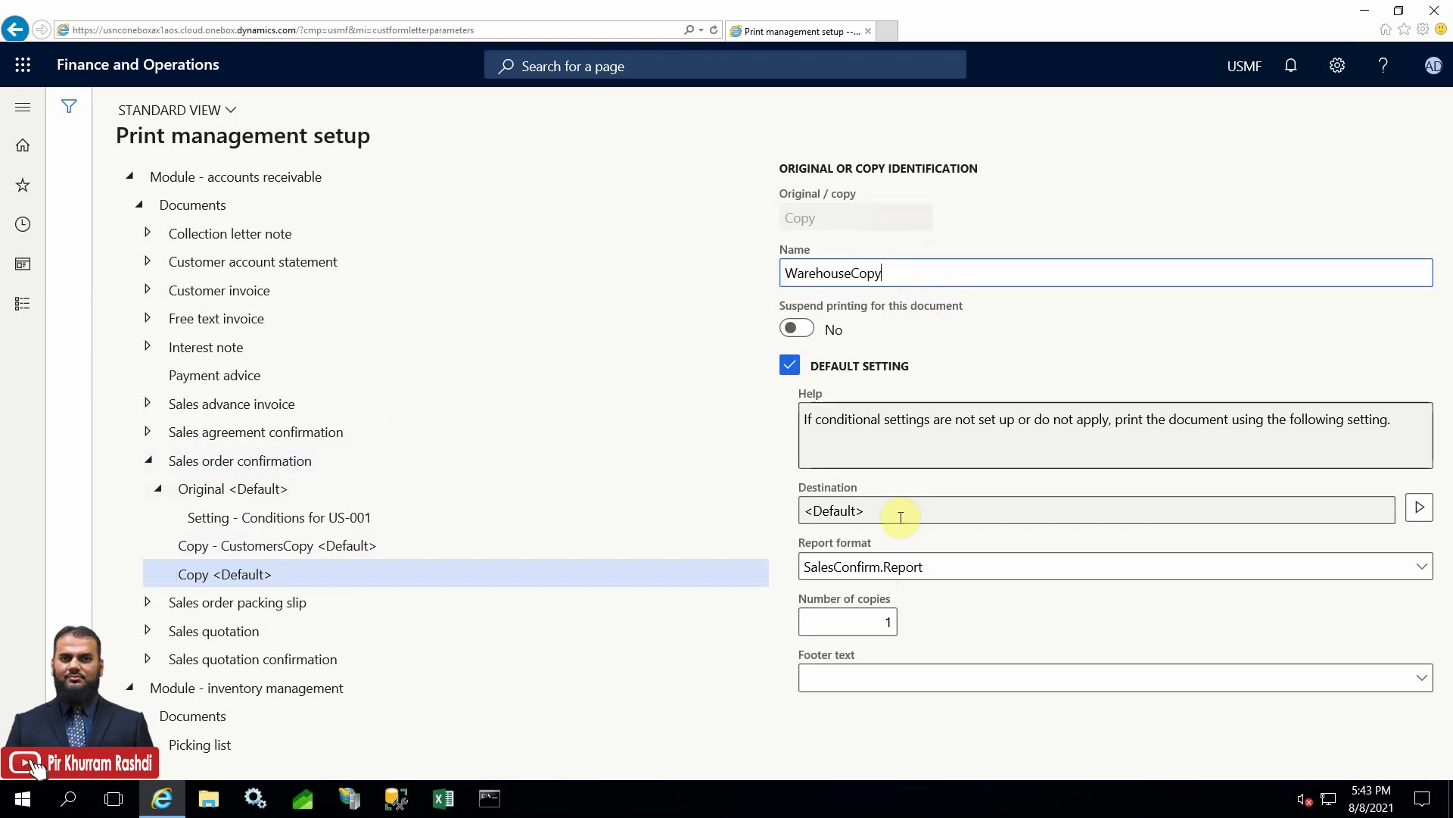
Set the WarehouseCopy record's footer text to "Warehouse copy", save it and return to the print management setup.
left_click(845, 674)
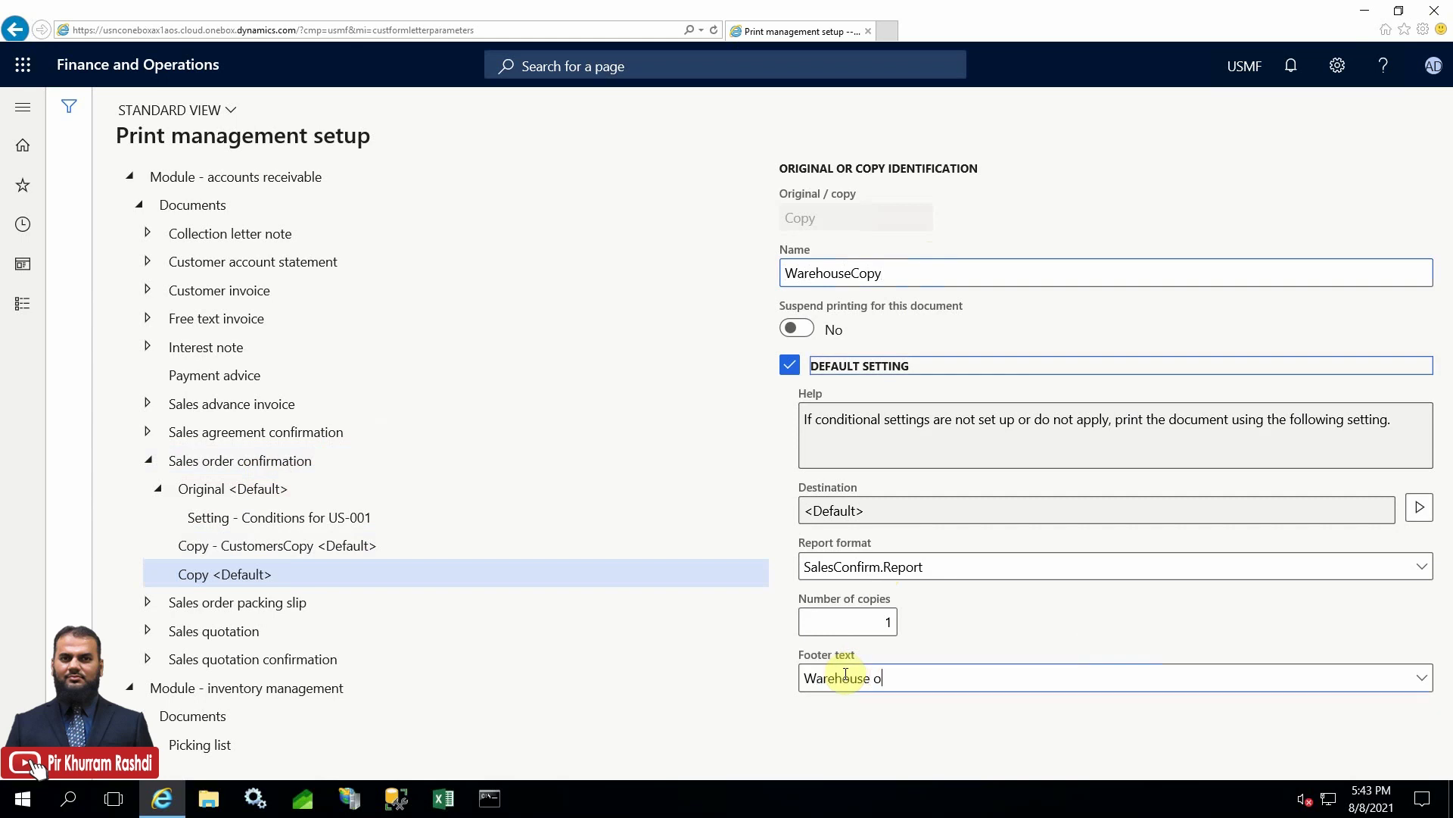
type("Warehouse oc")
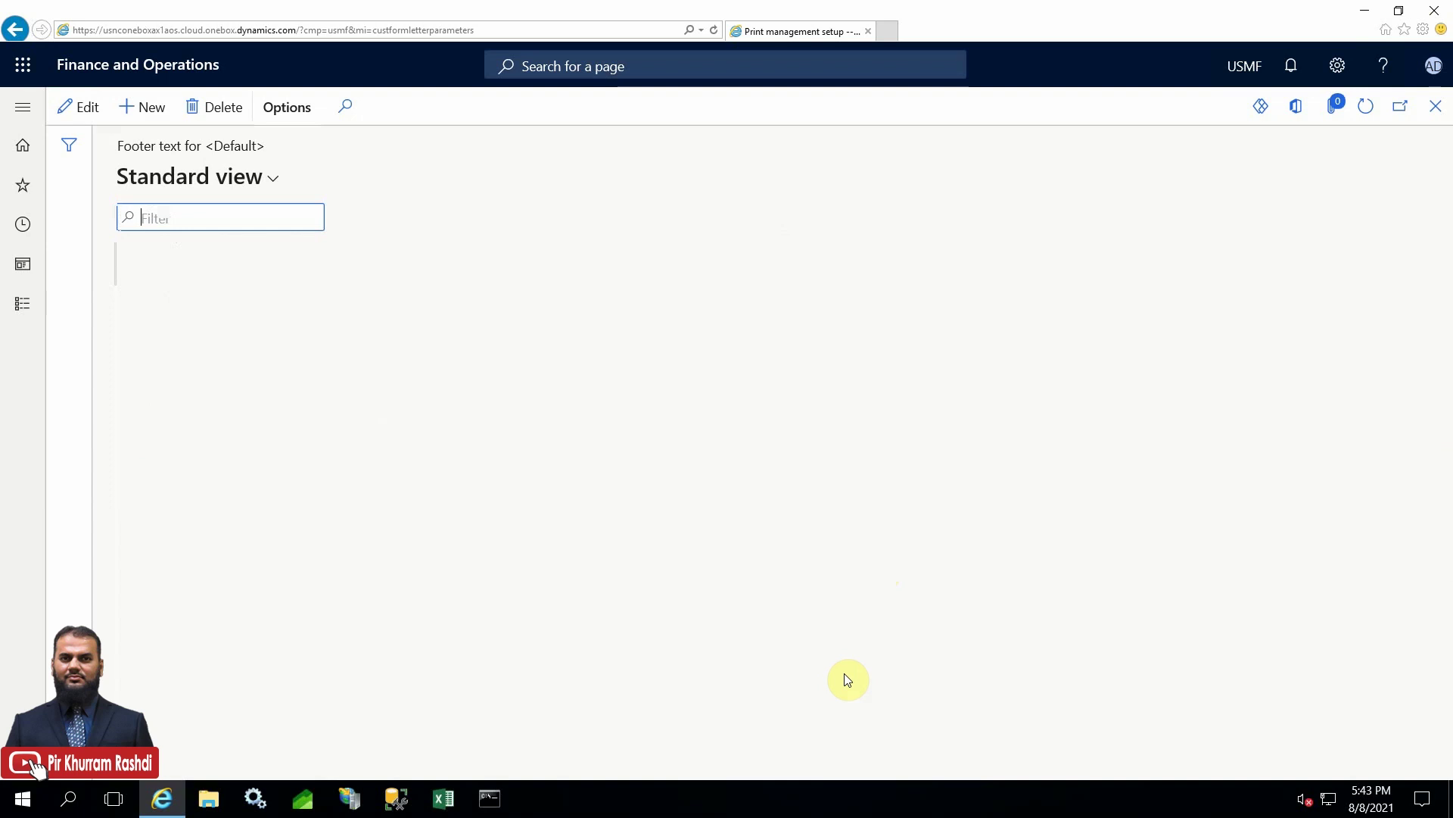
type("co")
left_click(503, 294)
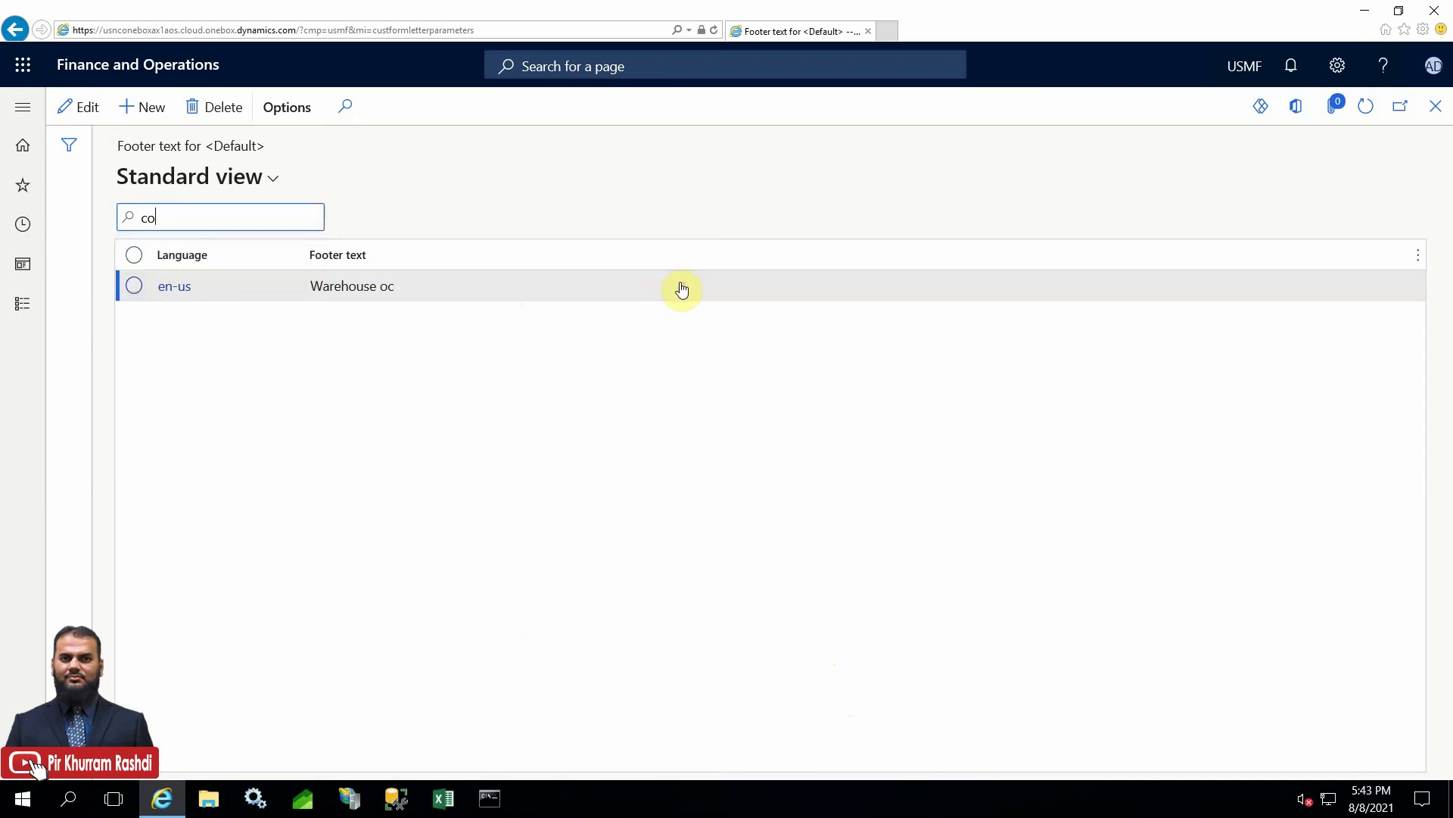
left_click_drag(411, 287, 466, 296)
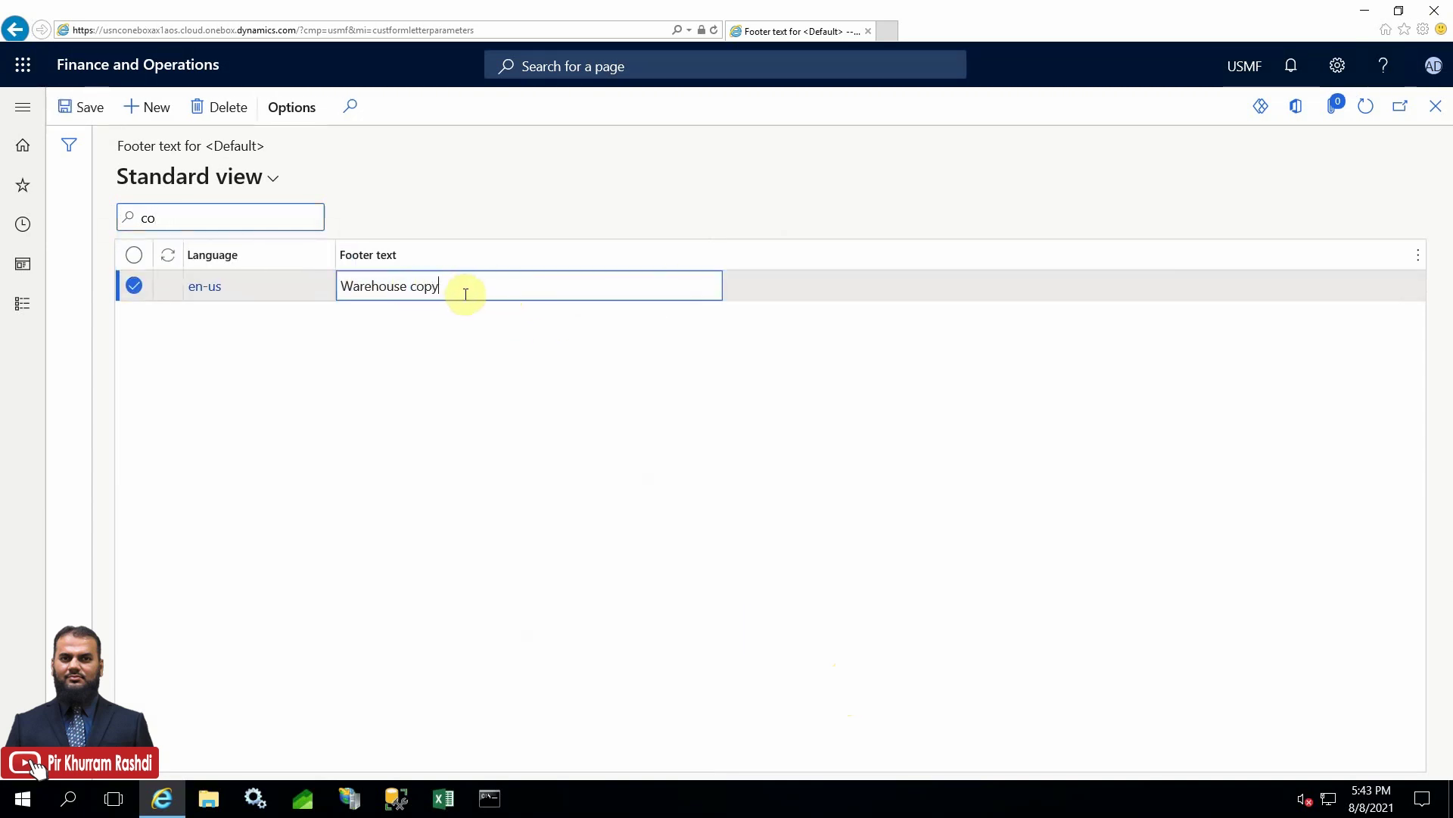
left_click(89, 109)
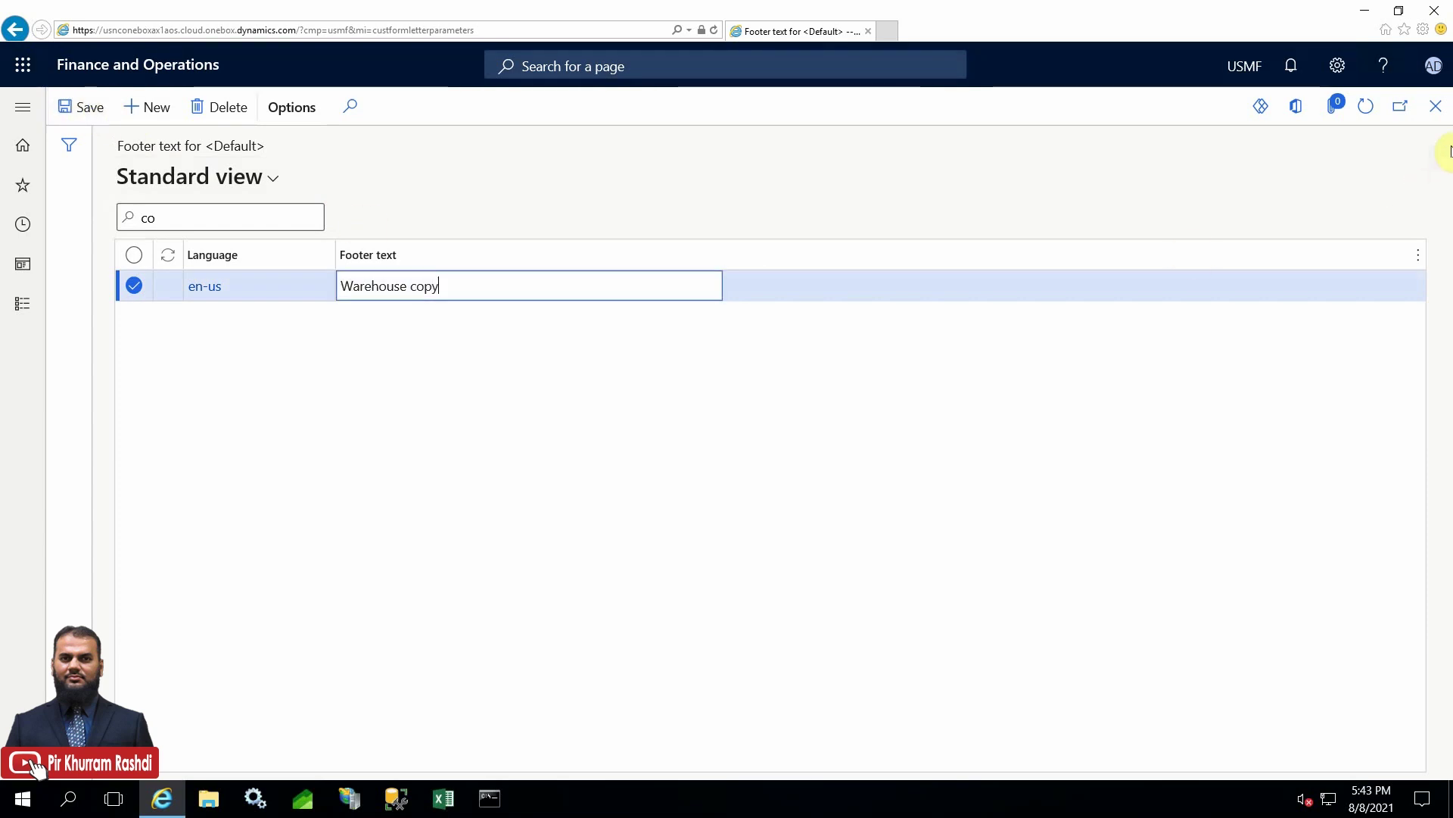
left_click(1435, 106)
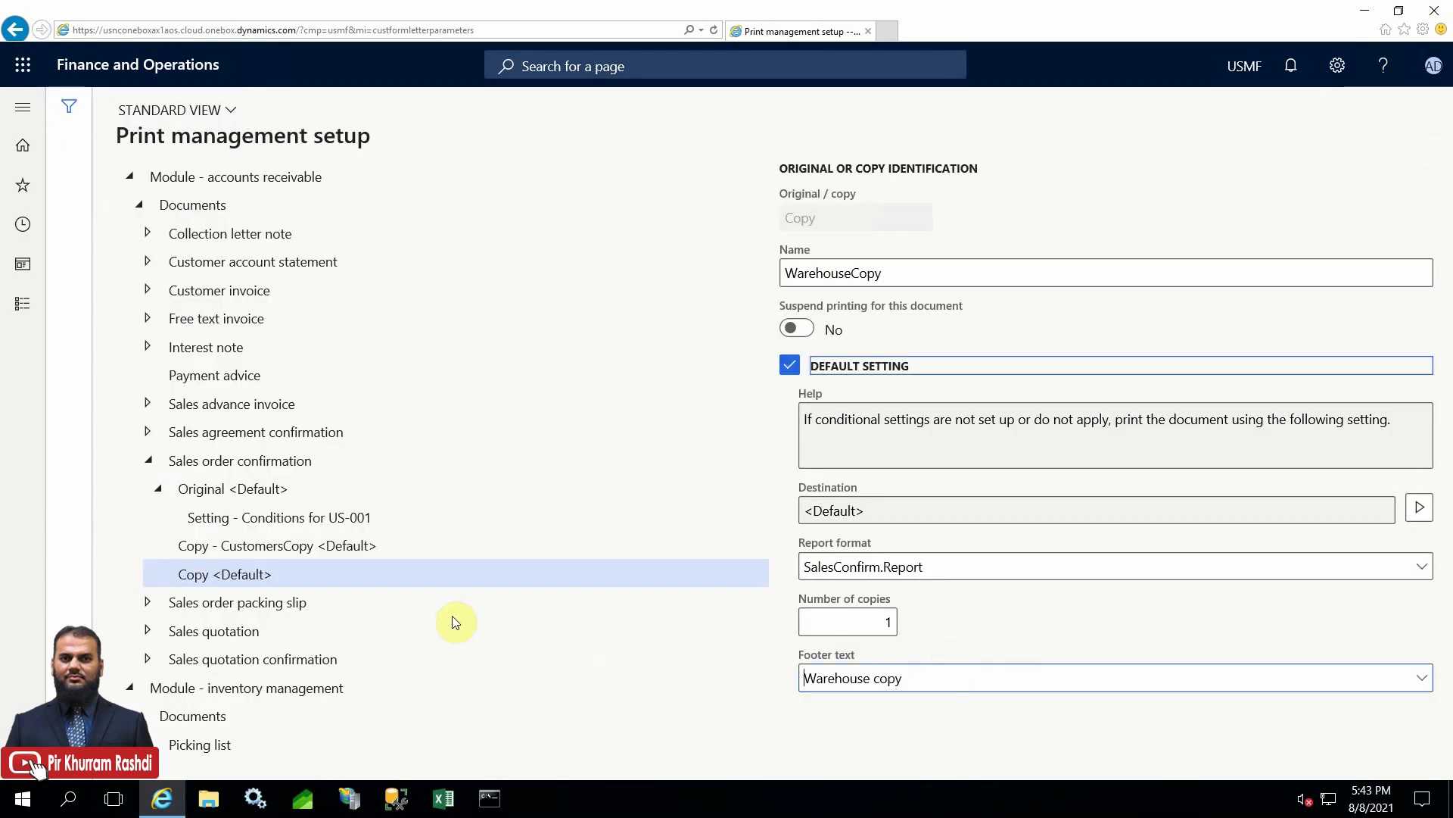
Review the report formats and footer texts of the original, conditional setting, CustomersCopy and WarehouseCopy records.
left_click(302, 545)
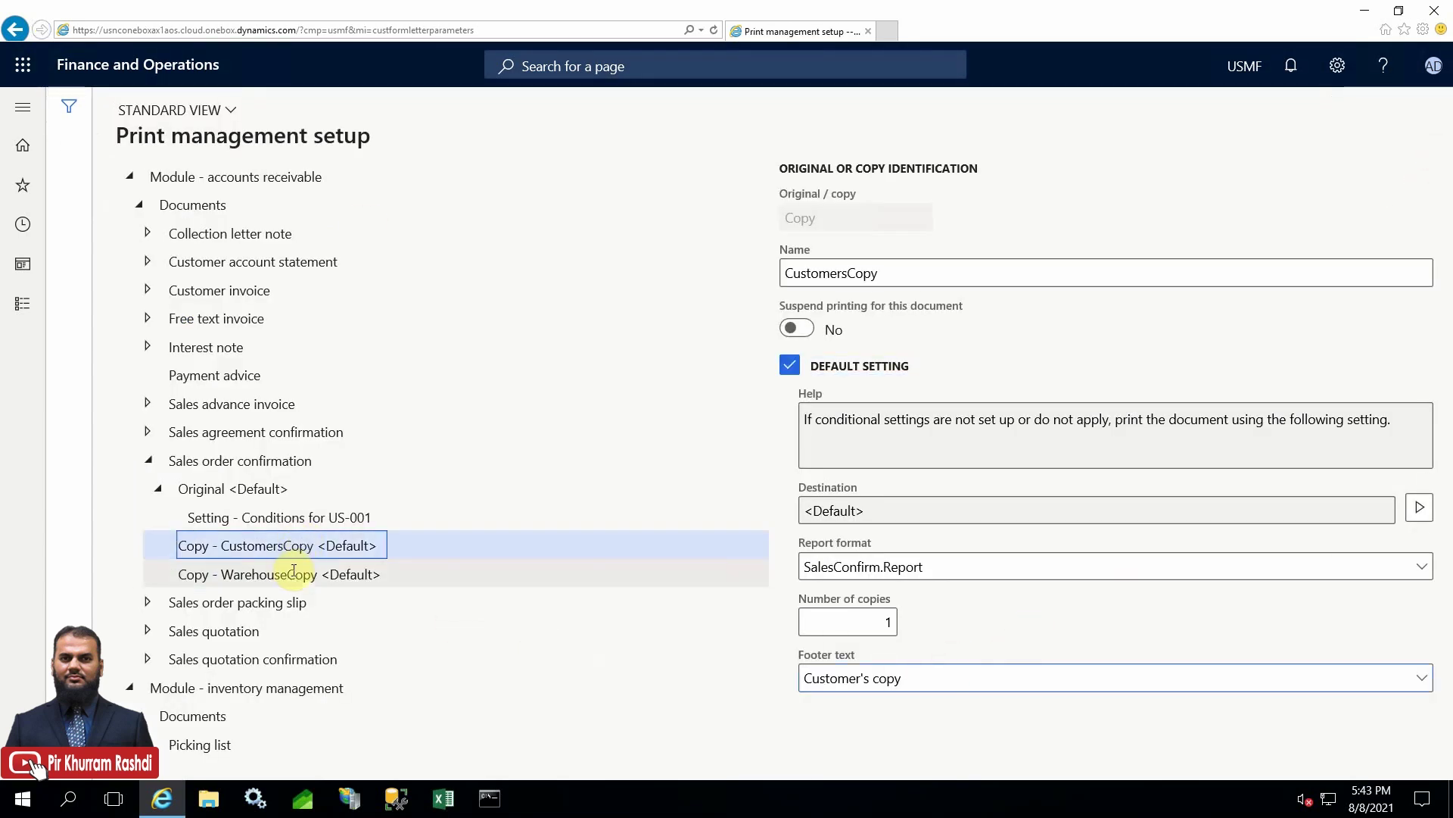
left_click(294, 573)
left_click(293, 546)
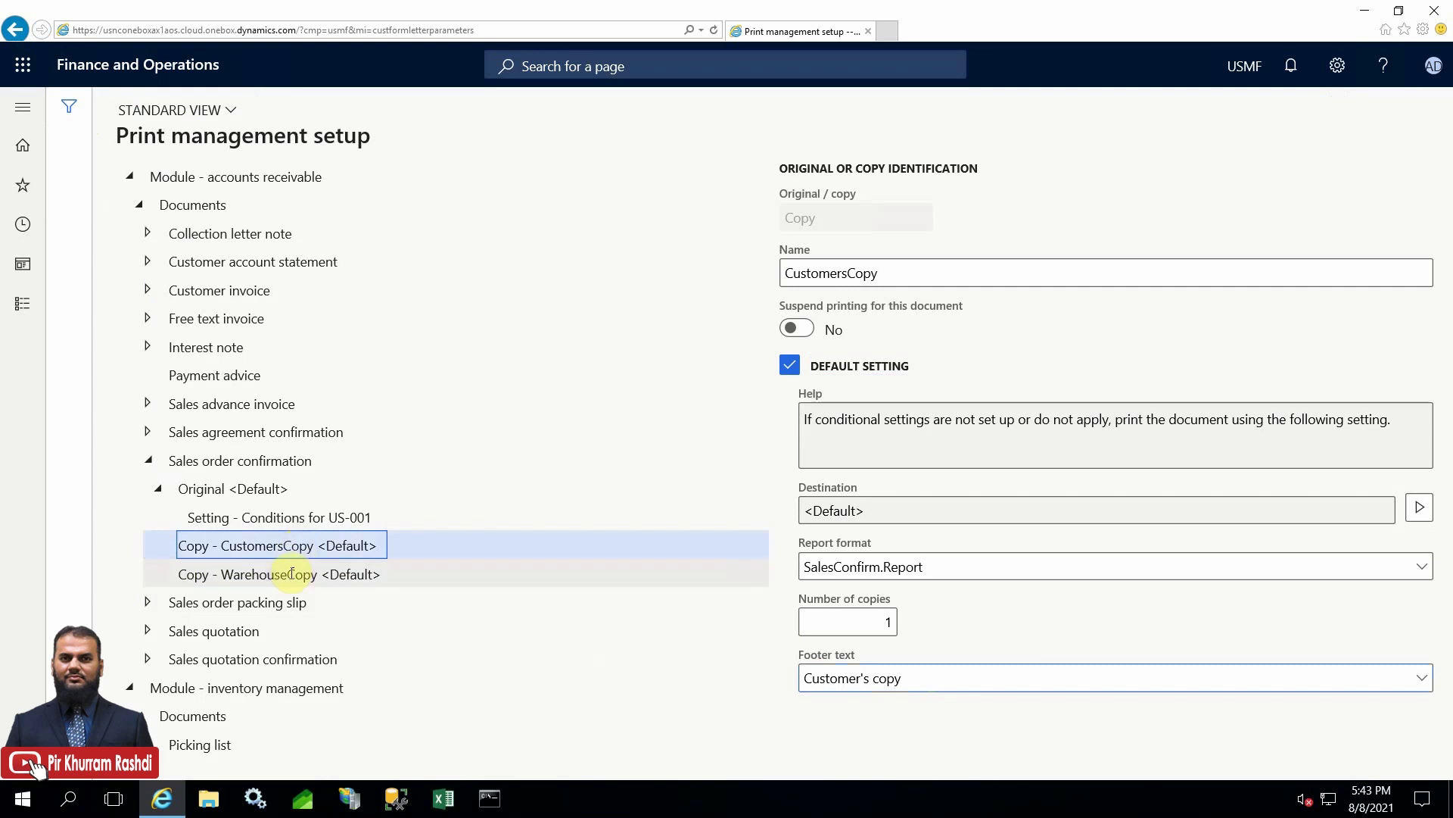
left_click(292, 573)
left_click(301, 545)
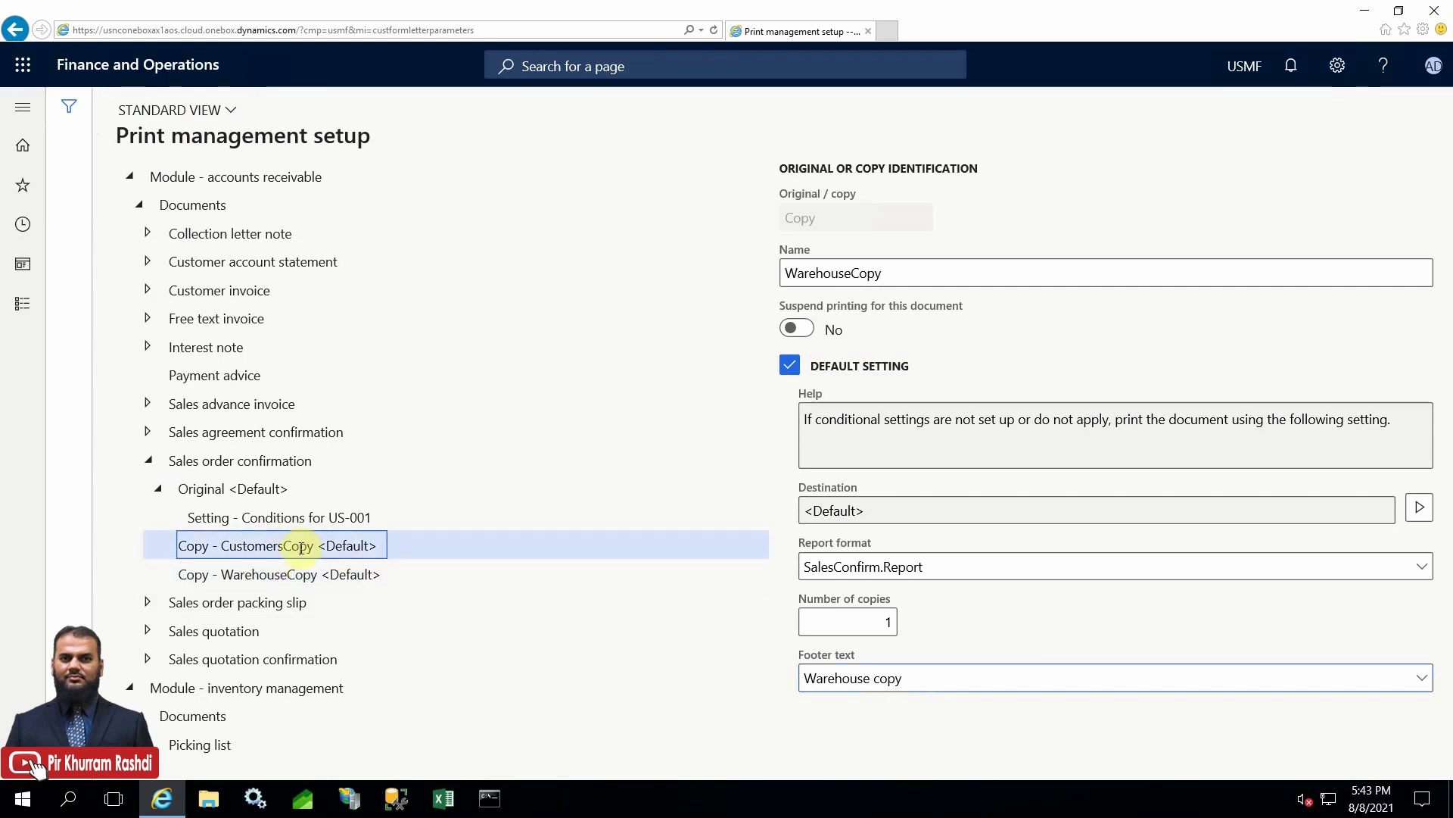
left_click(283, 516)
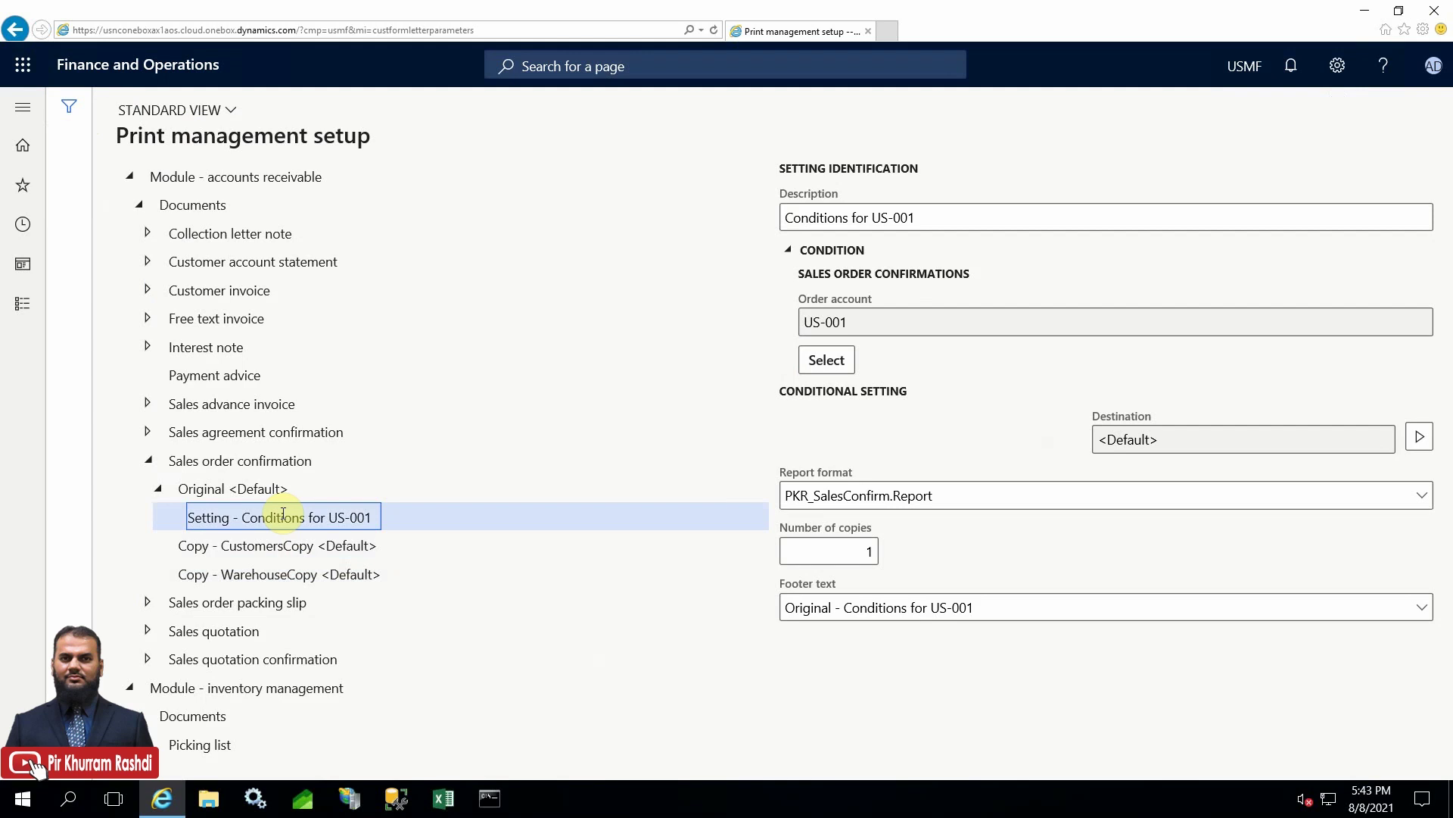
left_click(258, 492)
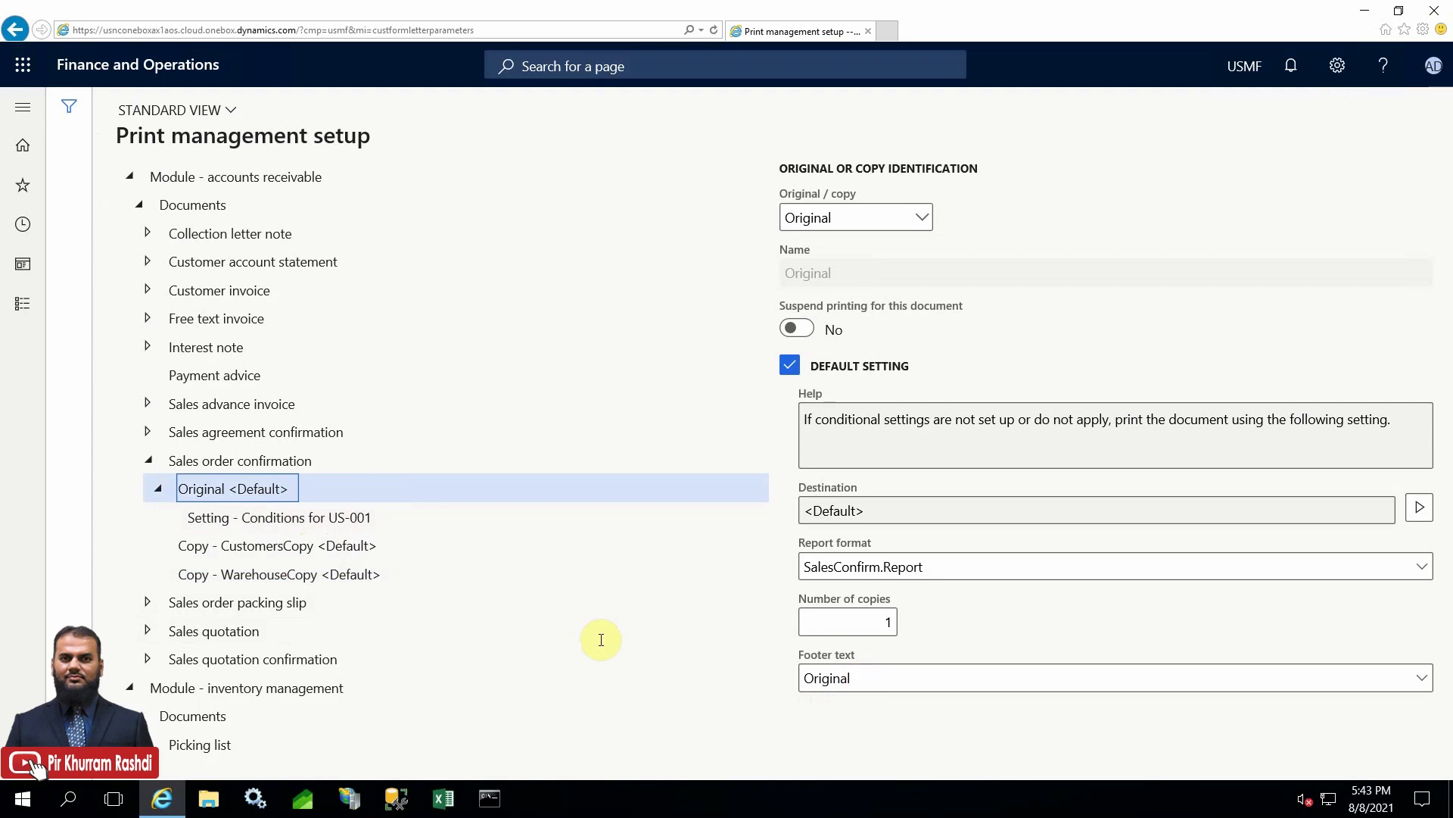
left_click(282, 521)
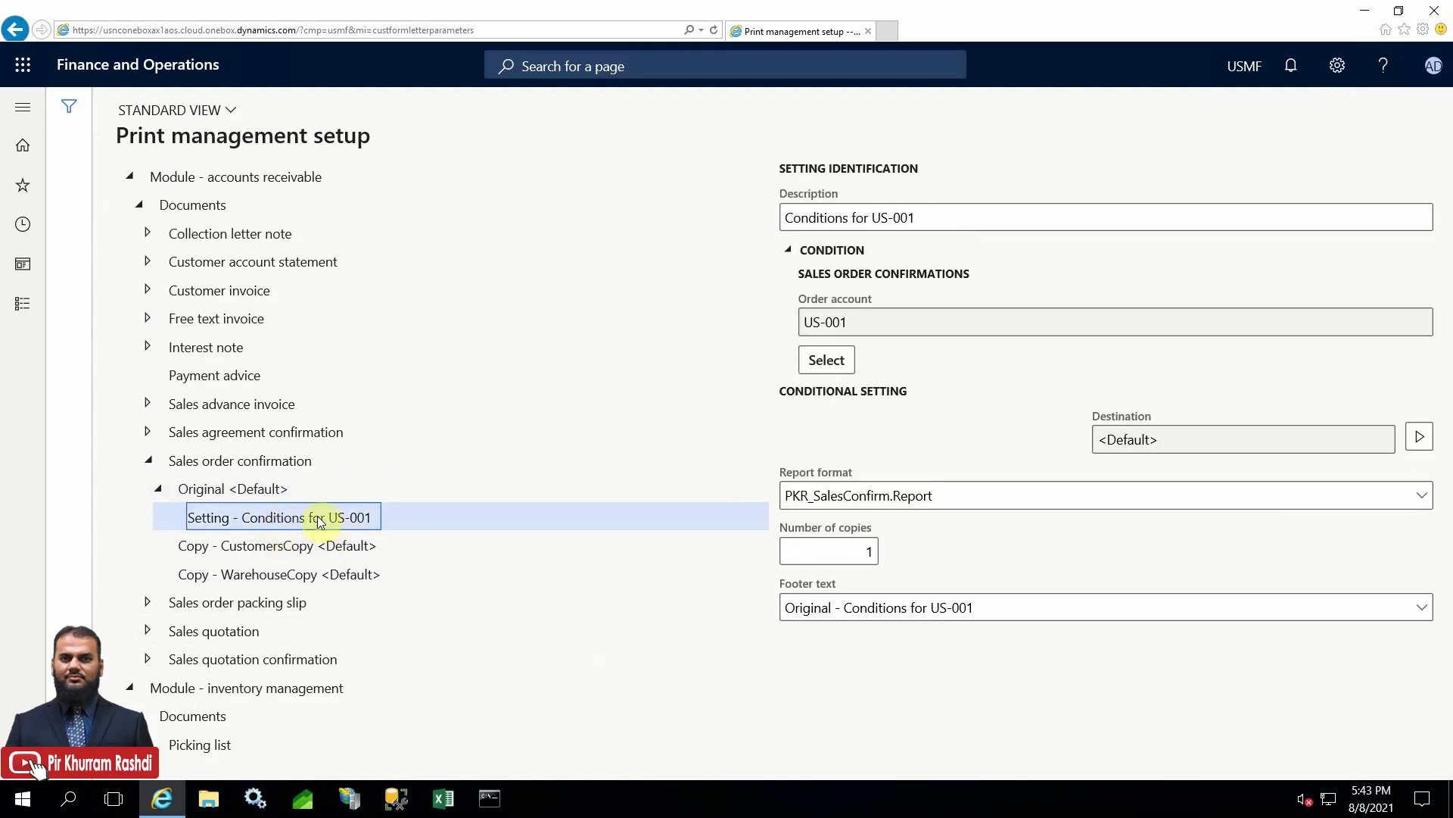
Leave the print management setup and go back to the All sales orders list.
left_click(23, 310)
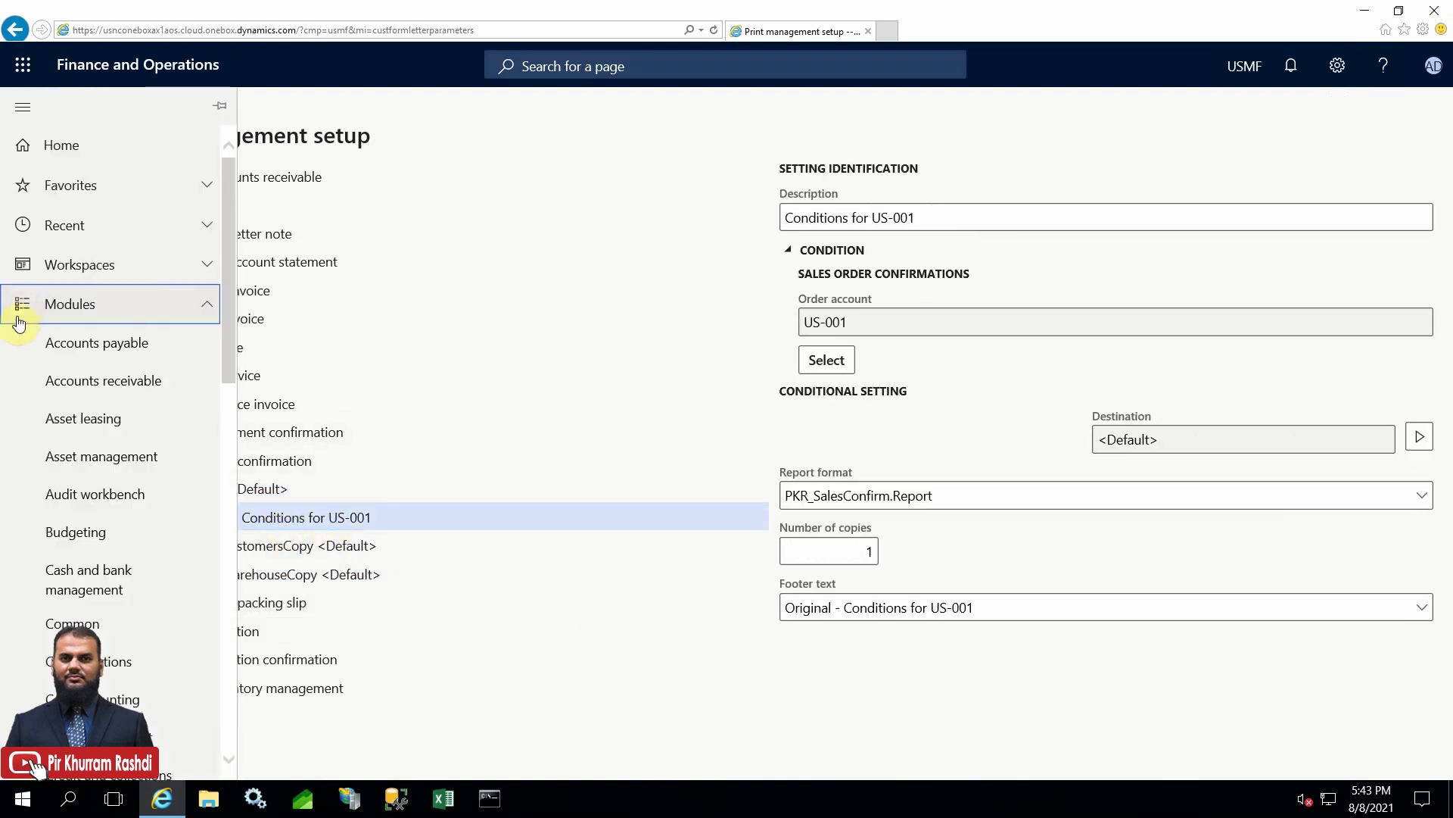
left_click(74, 389)
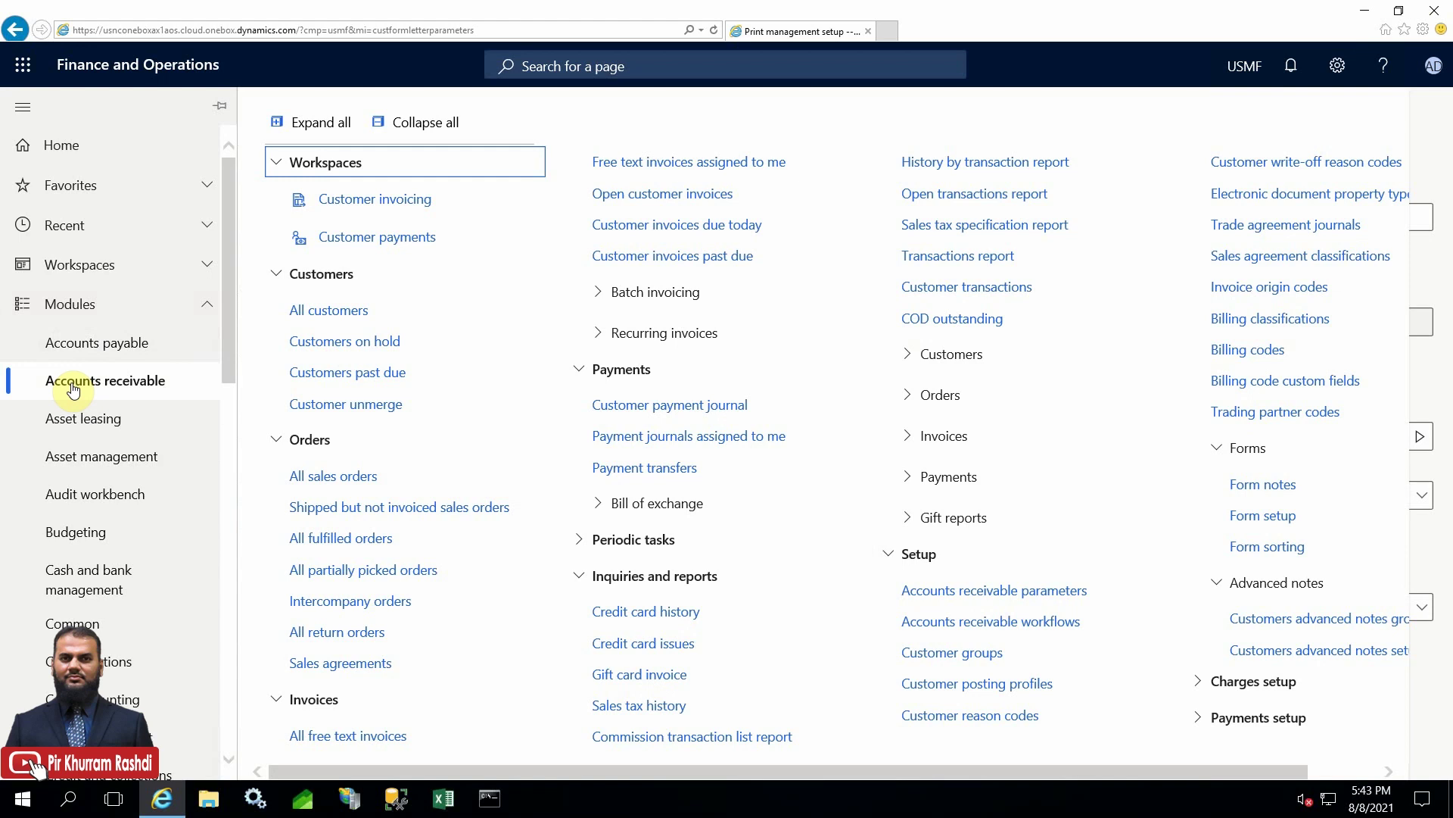
key("Escape")
key("Escape")
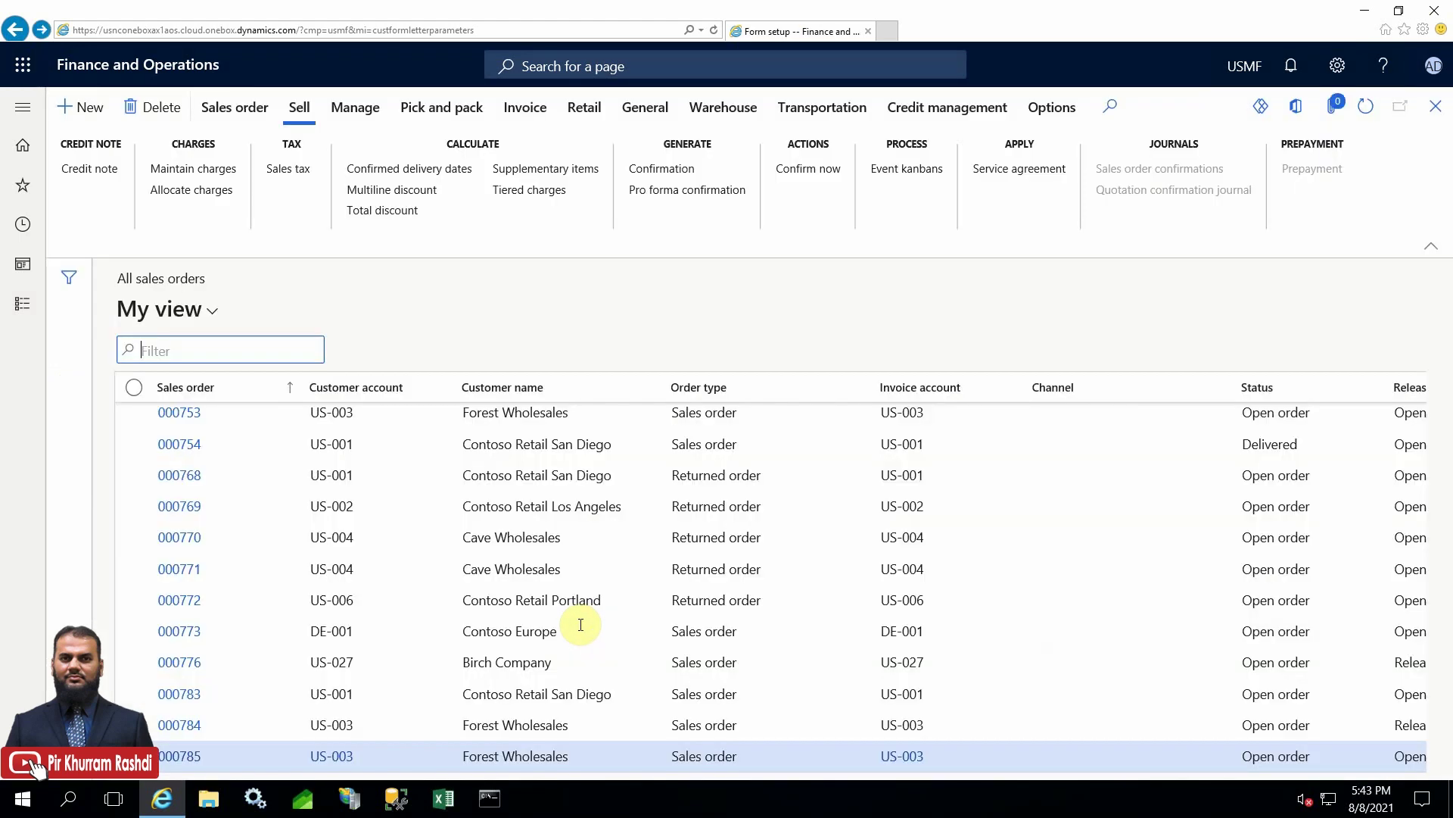
Generate a pro forma confirmation for Contoso Retail San Diego's open sales order, with Print confirmation and Use print management destination enabled.
left_click(136, 680)
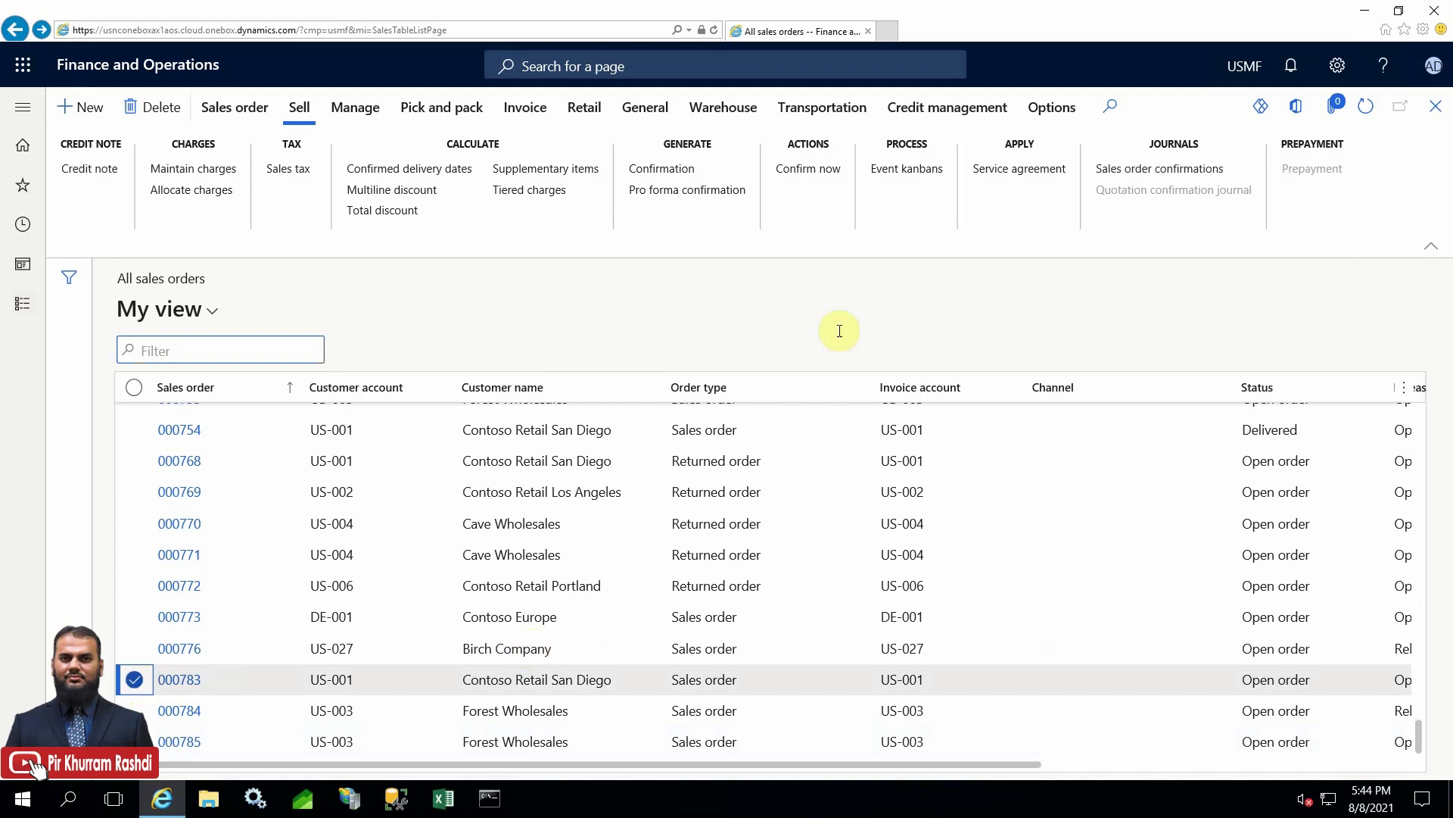
left_click(716, 199)
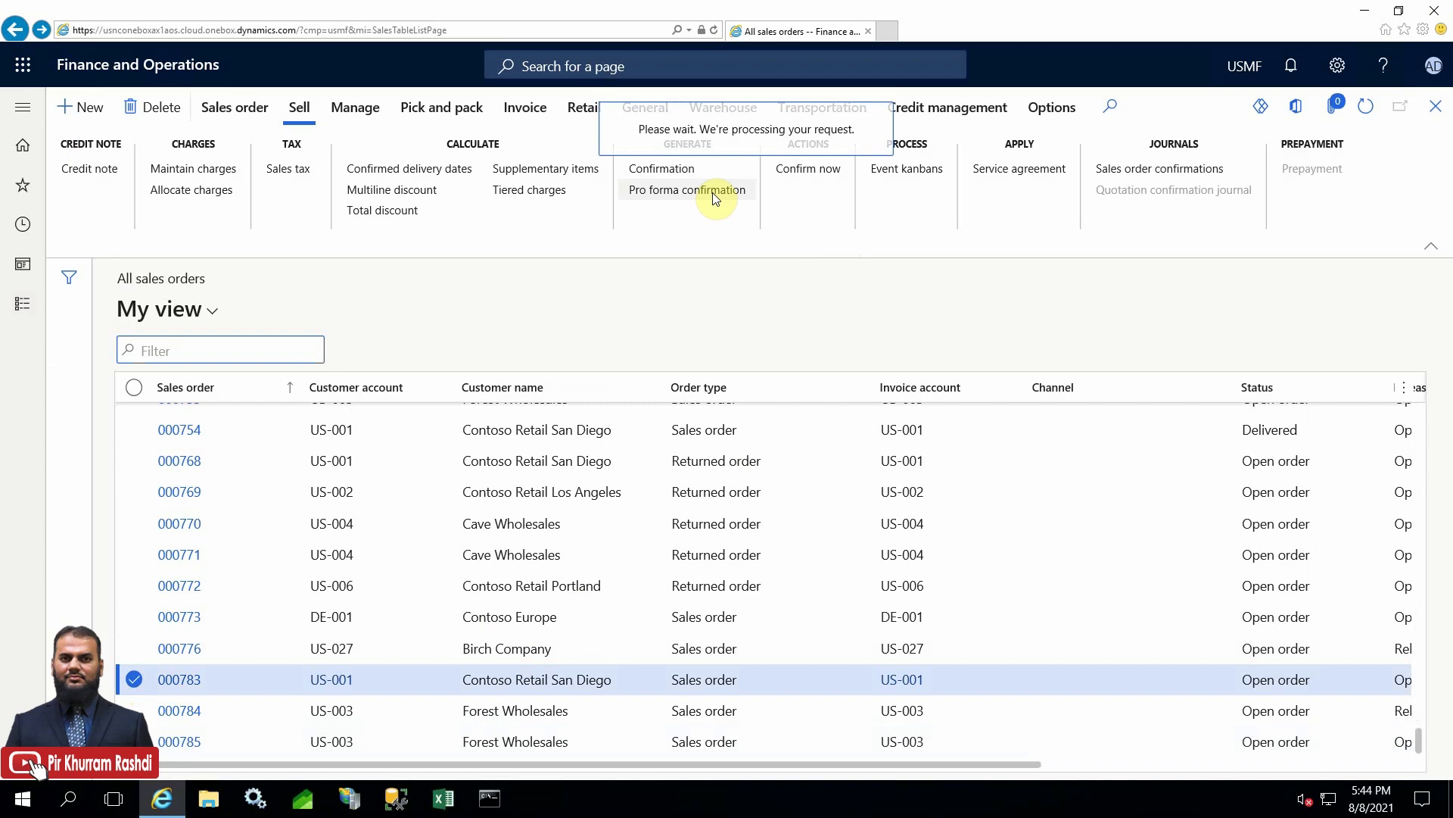
left_click(454, 333)
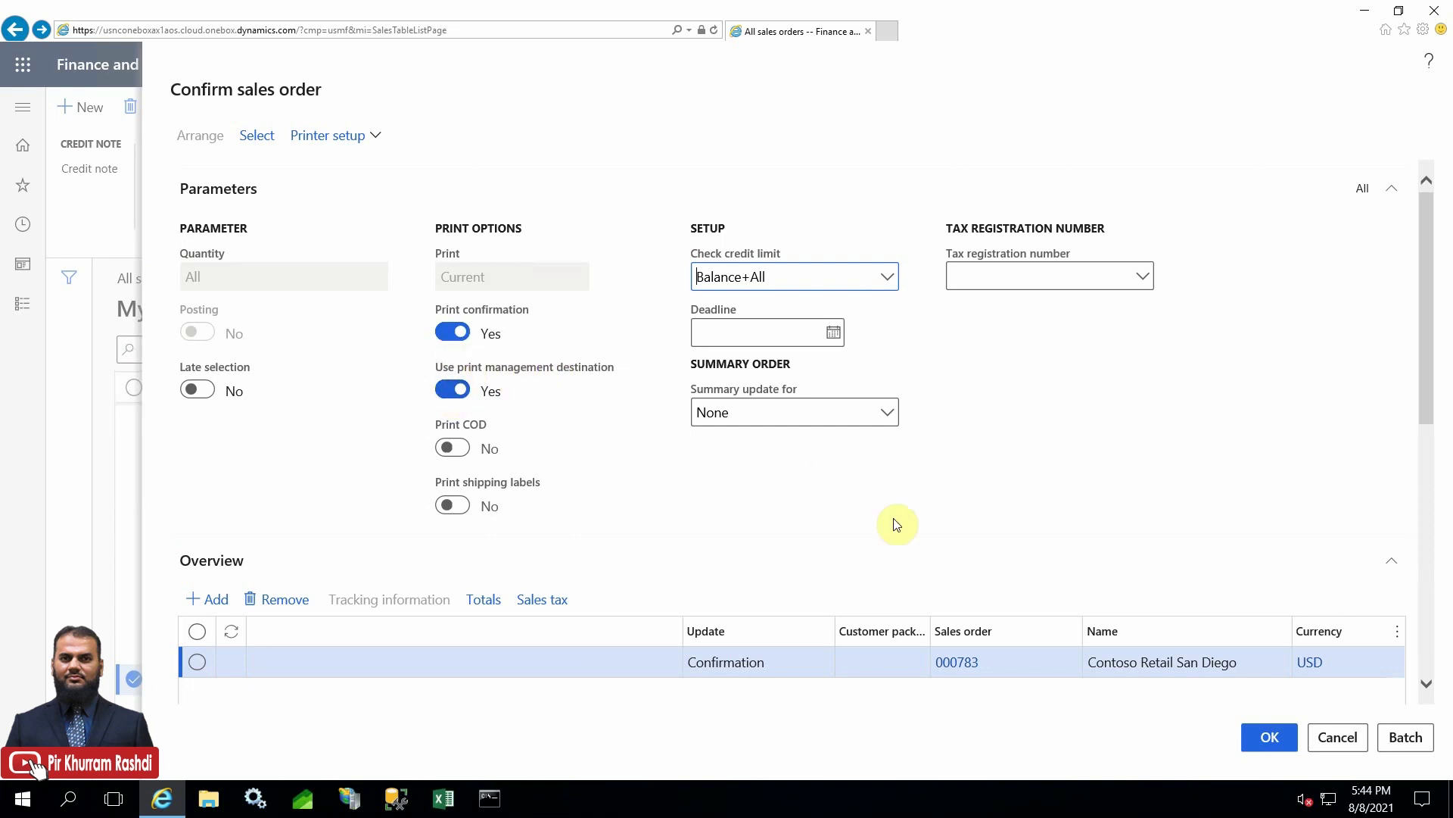
left_click(1262, 743)
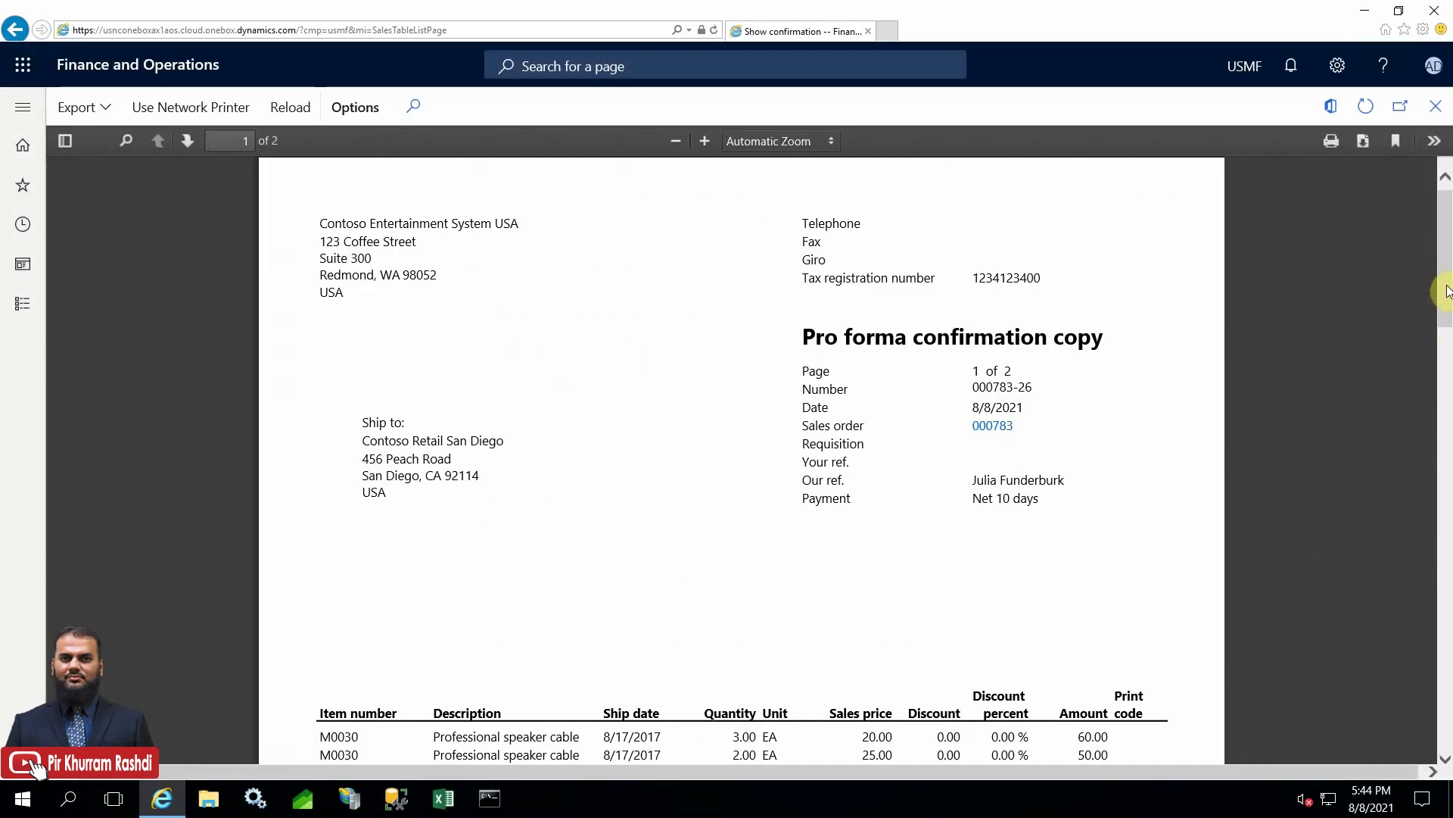
Examine the pro forma confirmation copies from heading to footer and close them to reach the original report.
left_click_drag(1447, 292, 1420, 270)
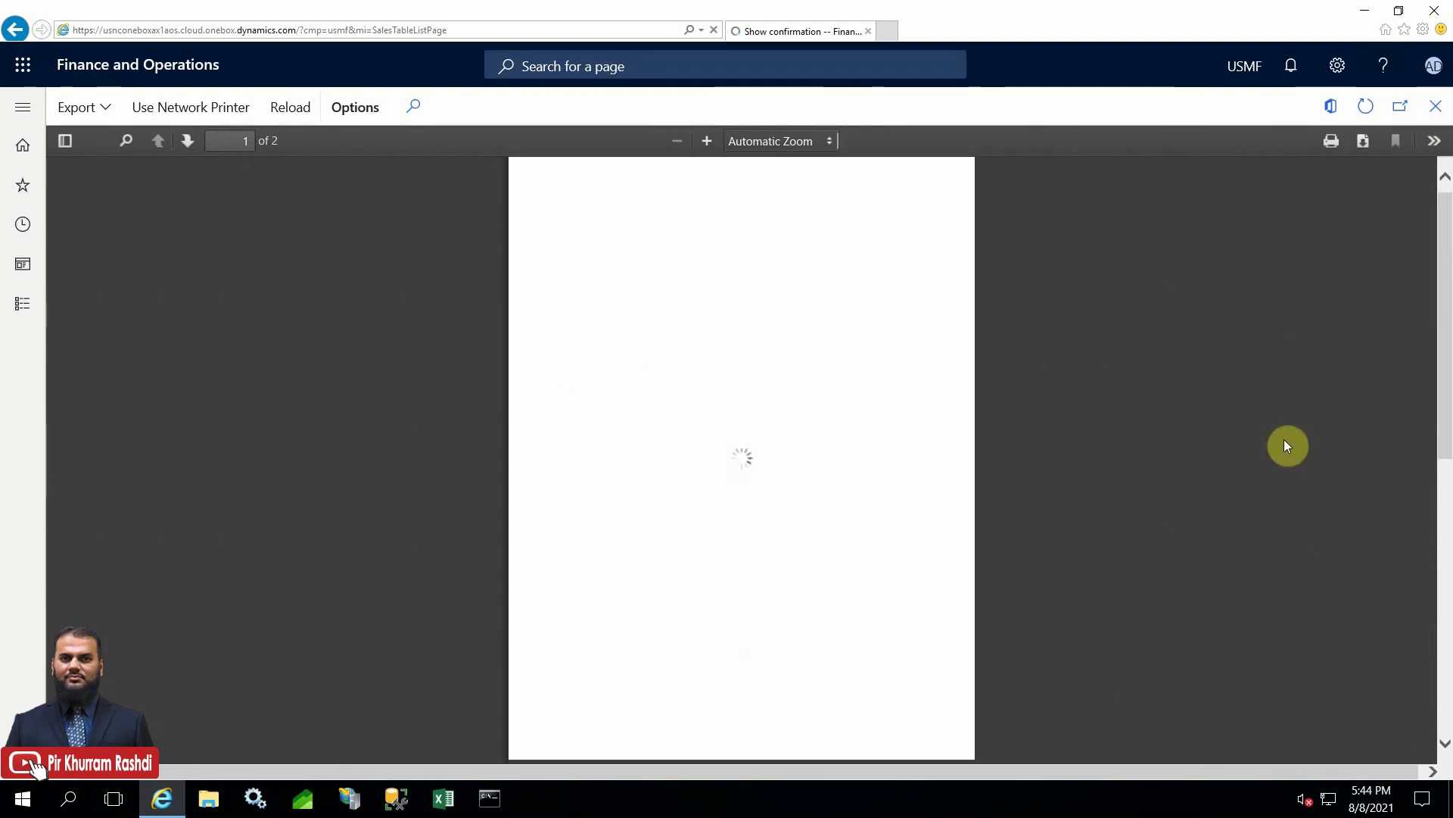
left_click_drag(1446, 288, 1446, 240)
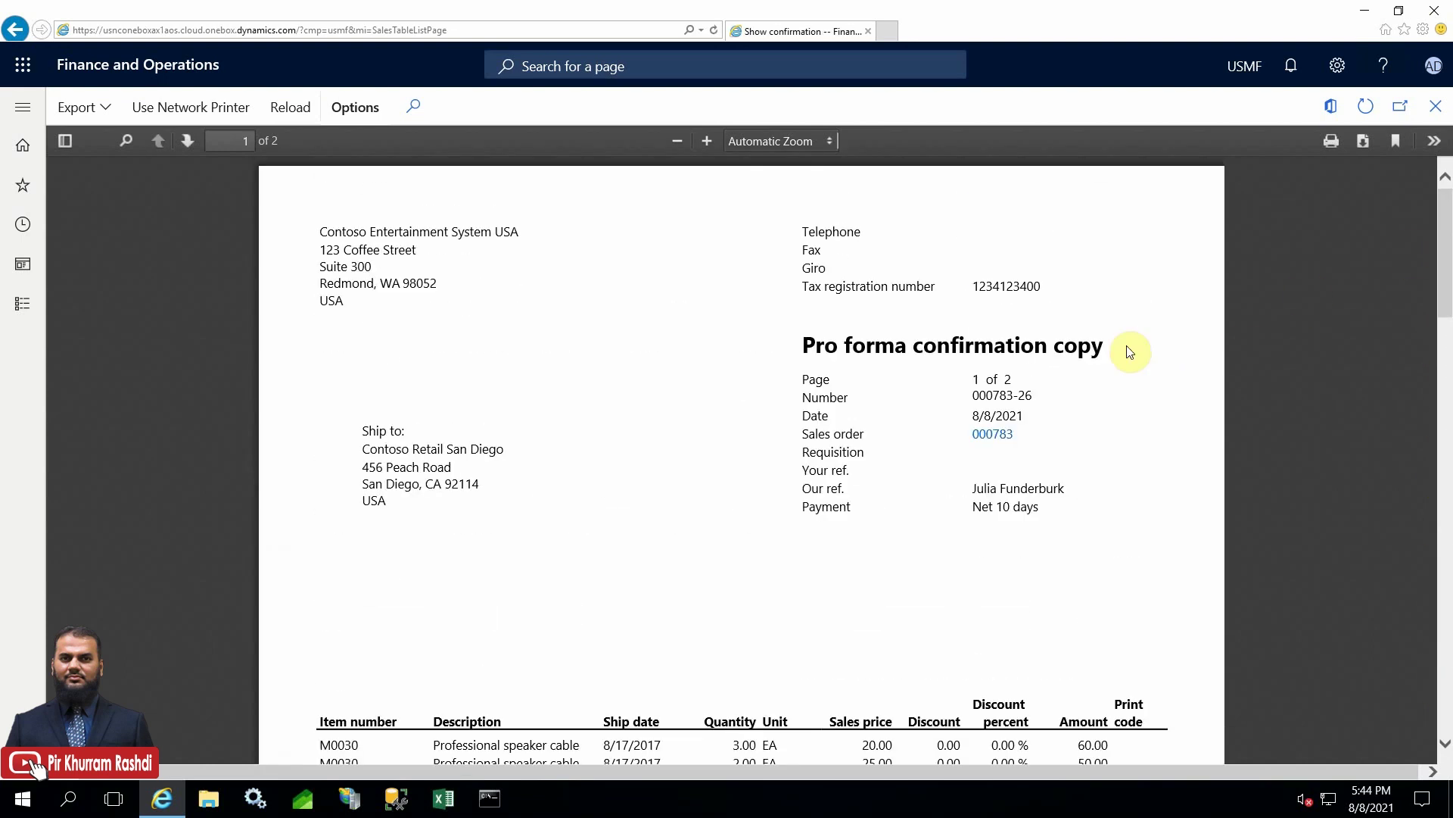
left_click(1442, 109)
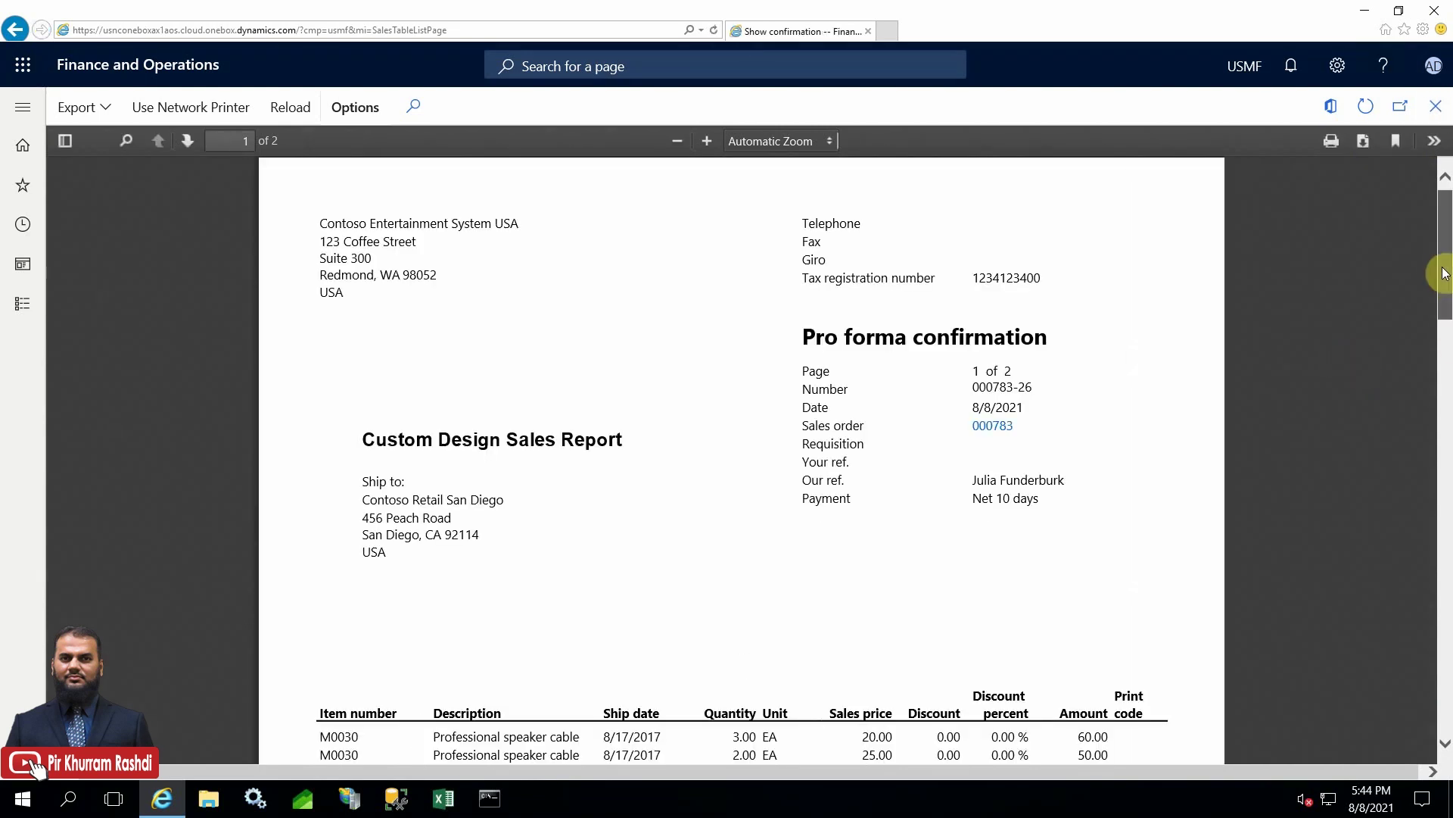
Examine the custom report title and the footer text on the original pro forma confirmation.
left_click_drag(1445, 273, 1445, 446)
left_click_drag(794, 505, 846, 509)
left_click_drag(1442, 493, 1446, 289)
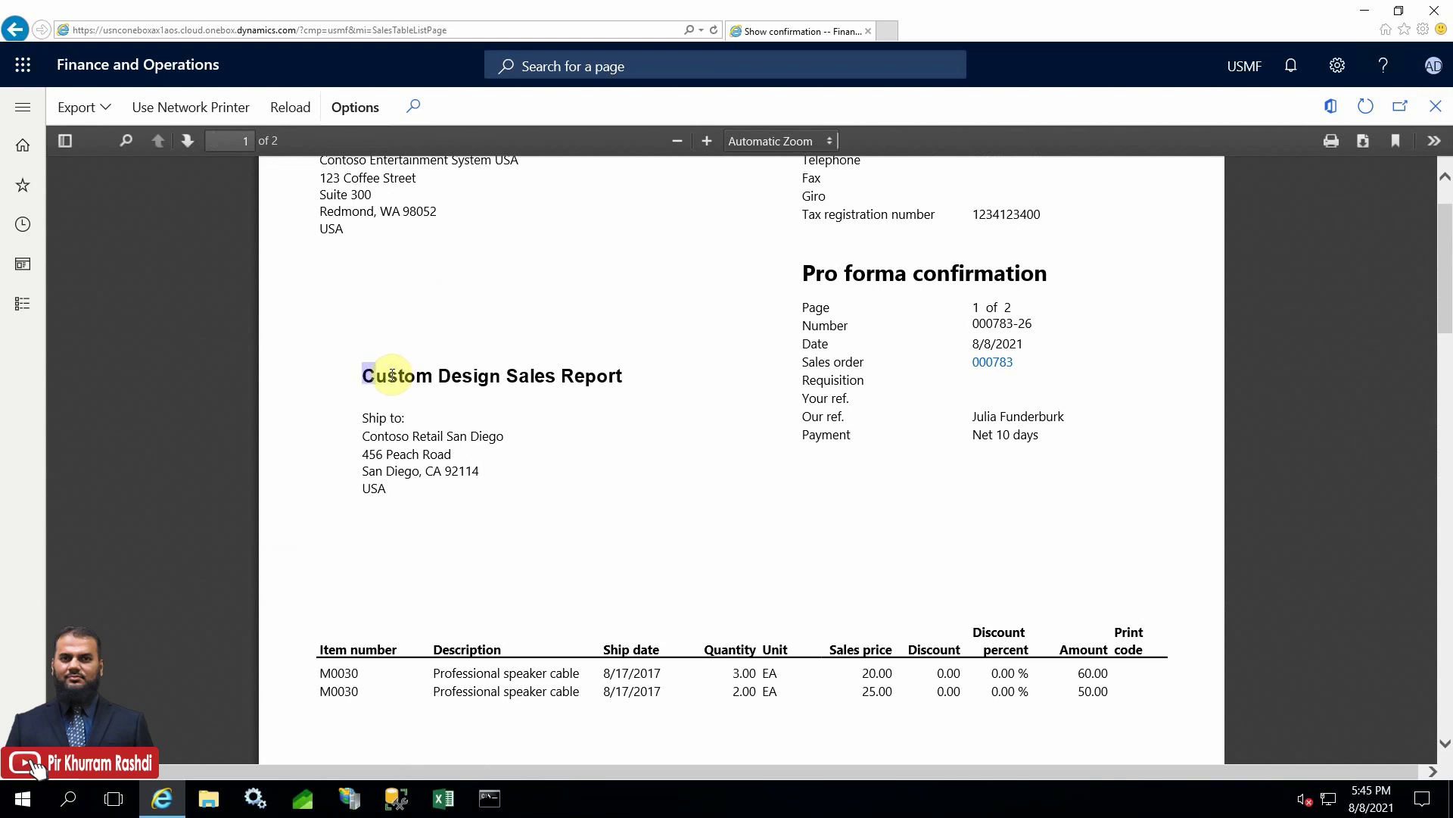
left_click_drag(363, 375, 617, 375)
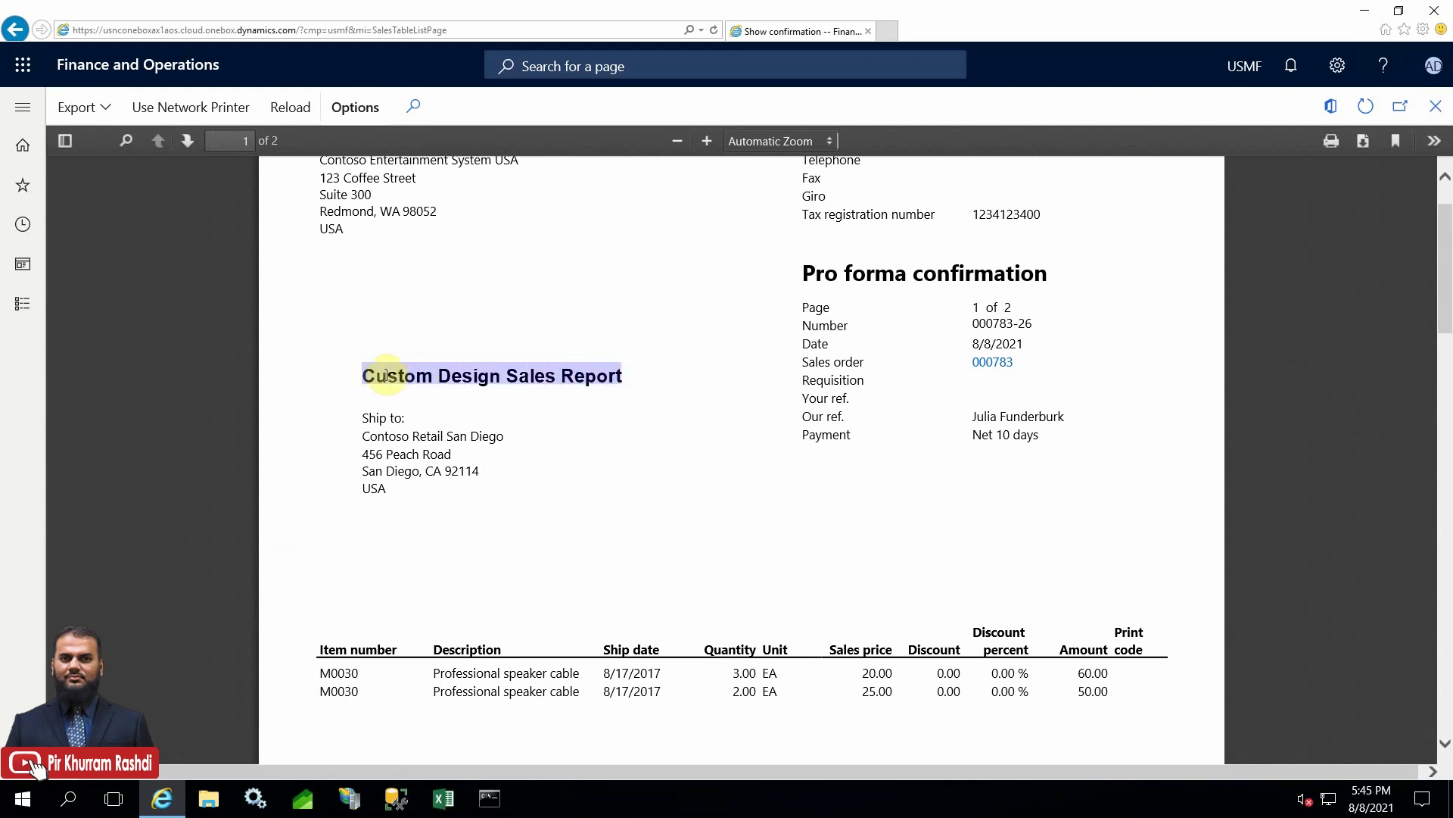
left_click_drag(364, 374, 626, 382)
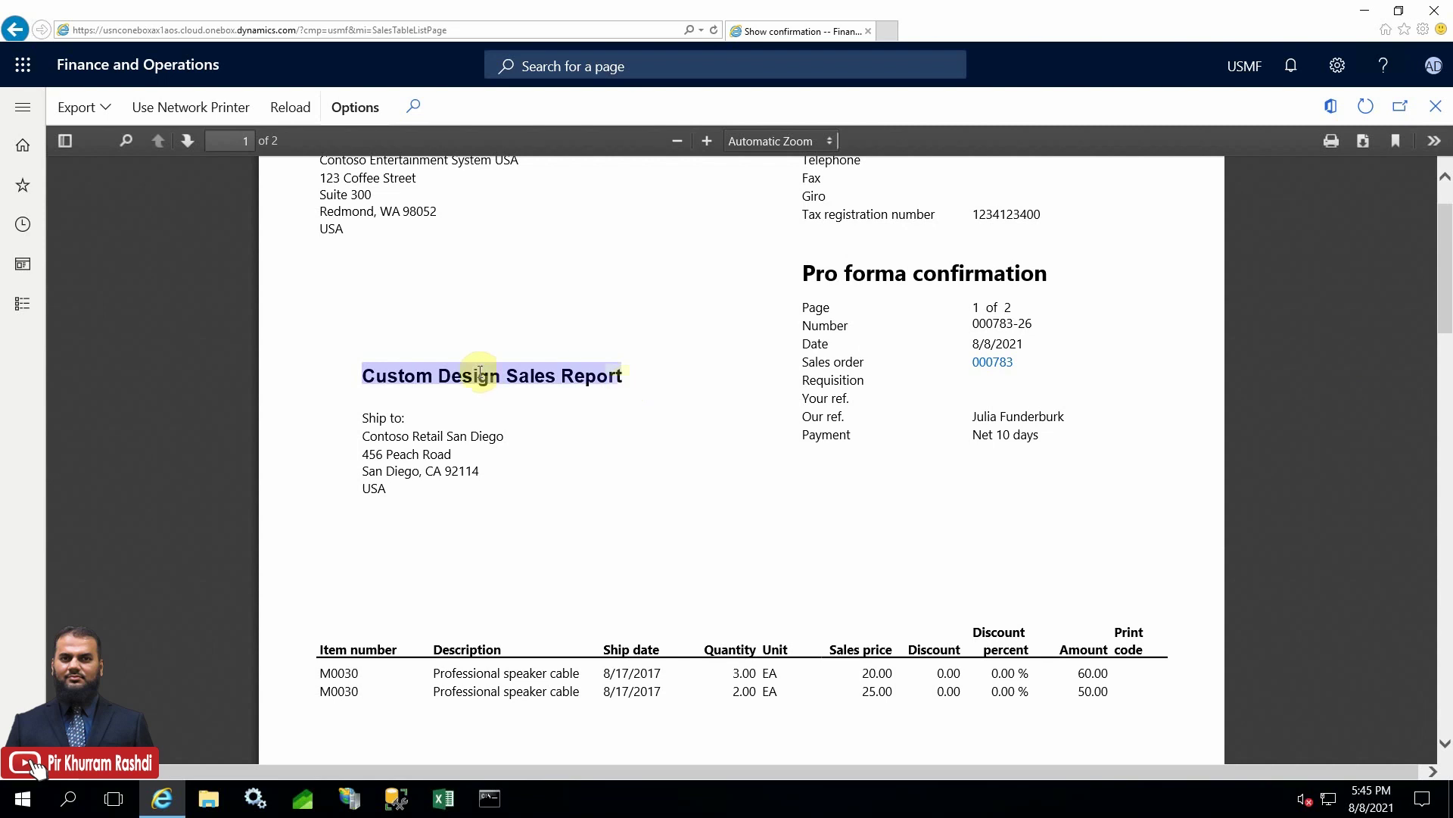
left_click(396, 376)
left_click_drag(367, 376, 642, 381)
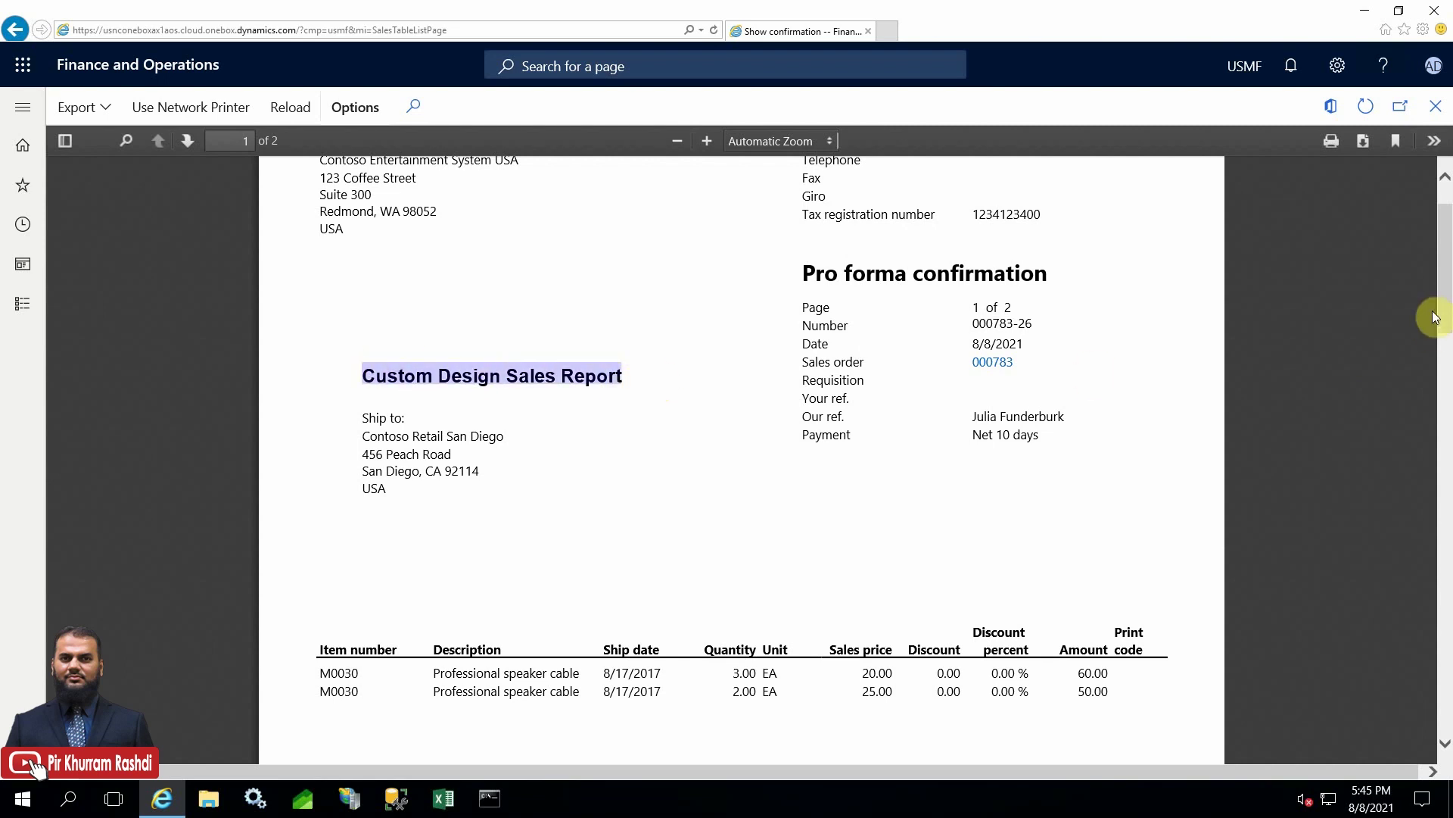
left_click_drag(1437, 315, 1437, 452)
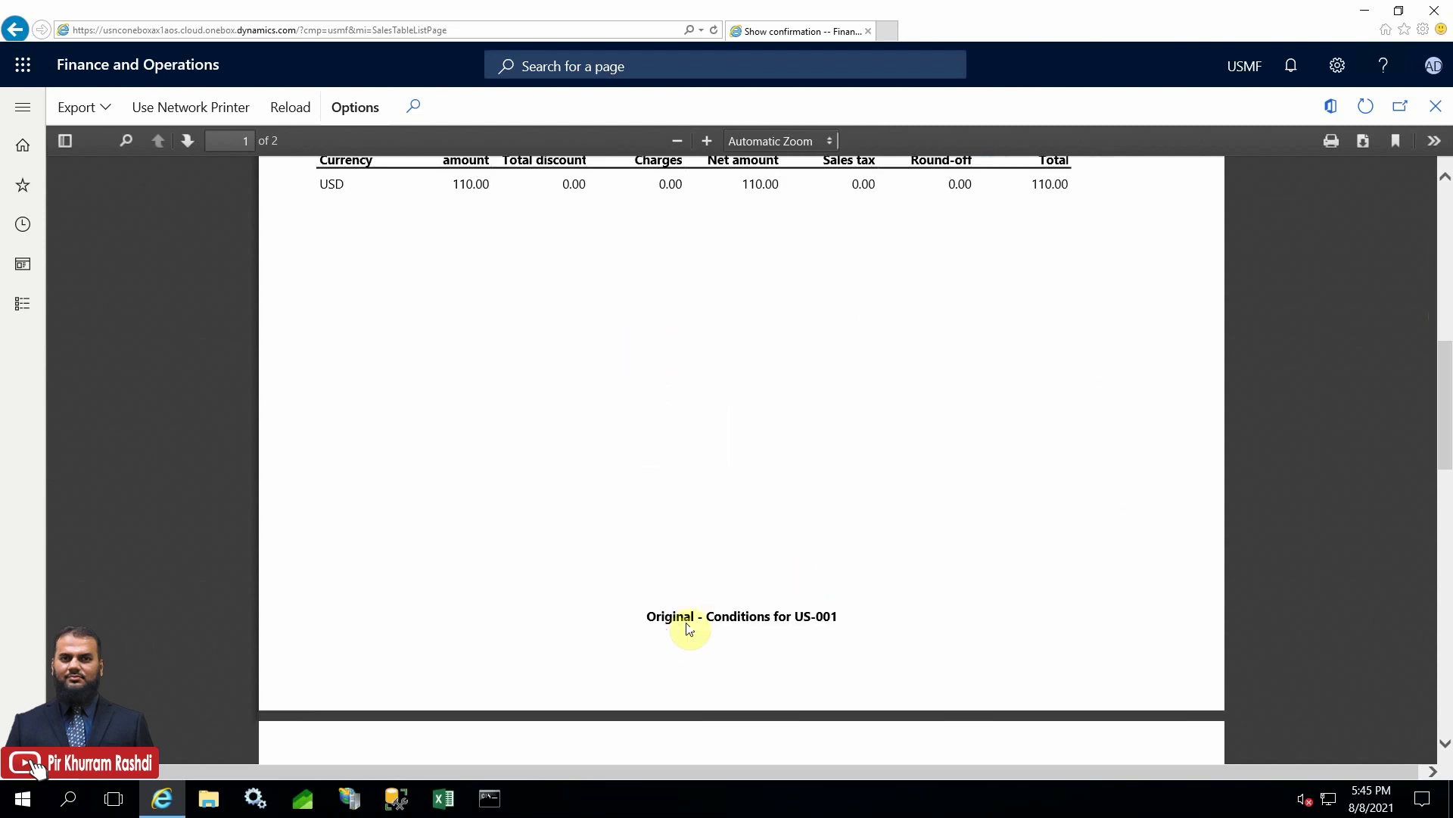
Check the footer text on the original pro forma confirmation and close the report to return to the All sales orders list.
left_click_drag(646, 616, 870, 617)
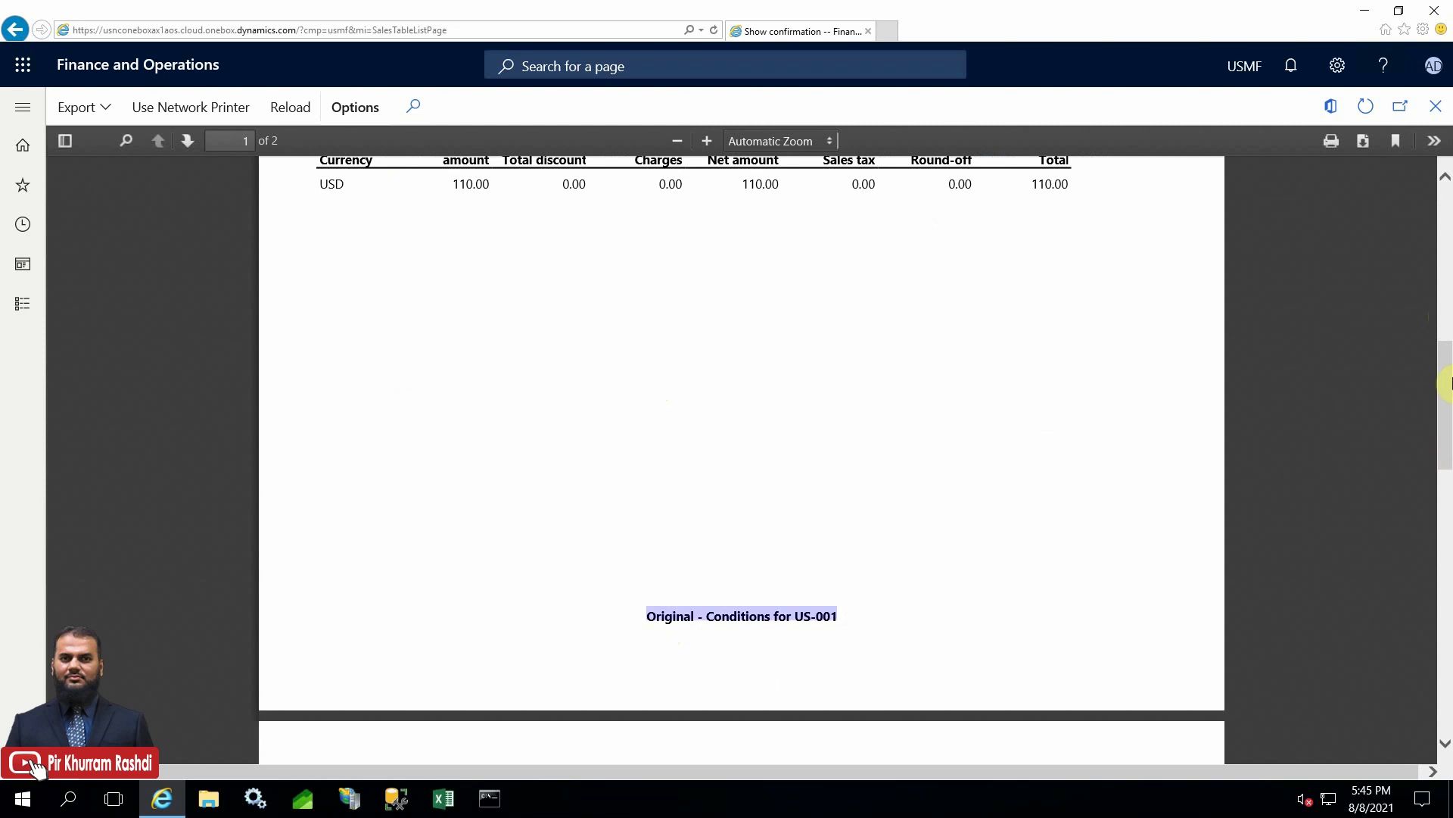
left_click_drag(1436, 467, 1446, 110)
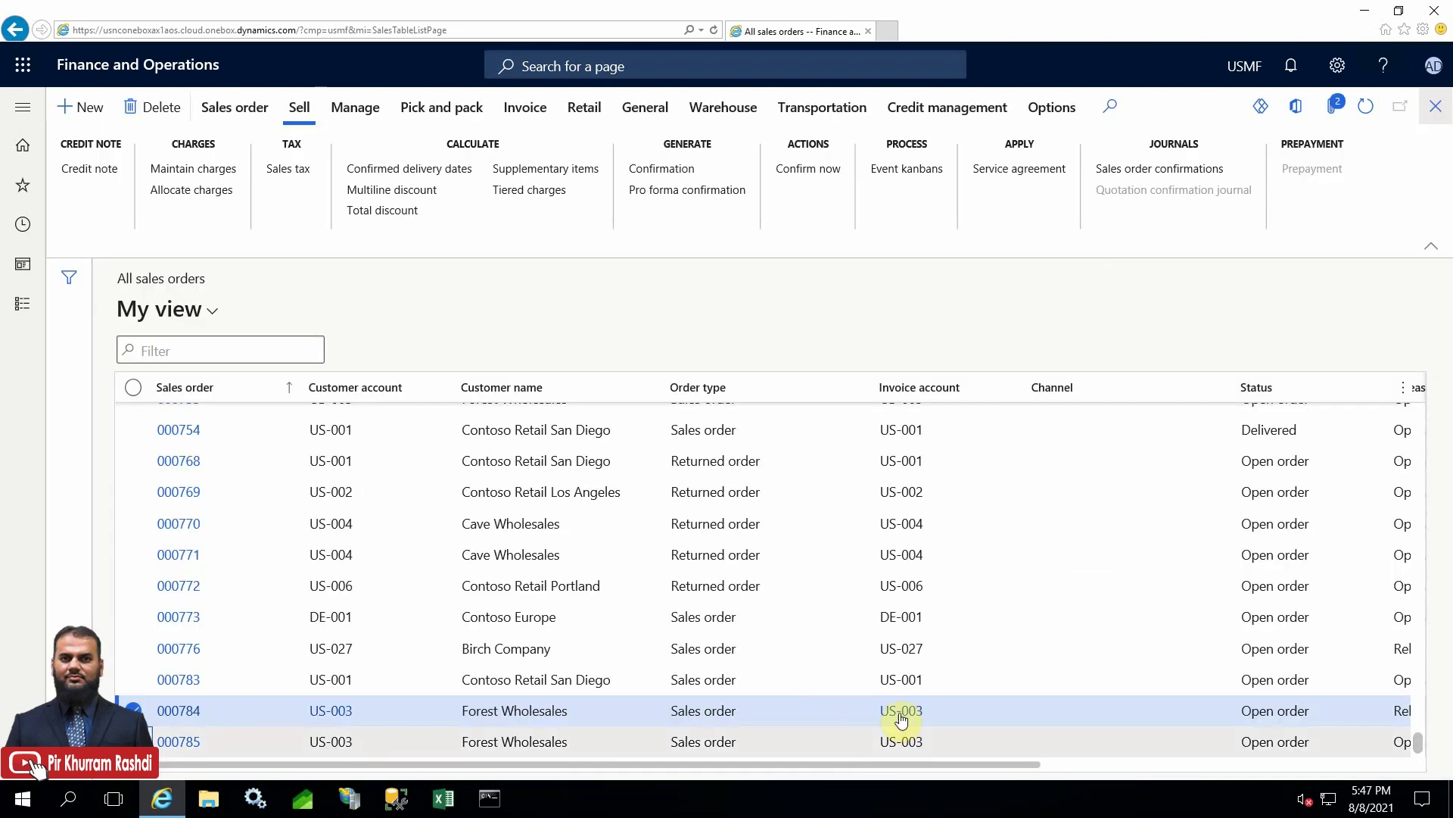
Generate a pro forma confirmation for Forest Wholesales' selected sales order, with Print confirmation and Use print management destination enabled.
mouse_move(901, 718)
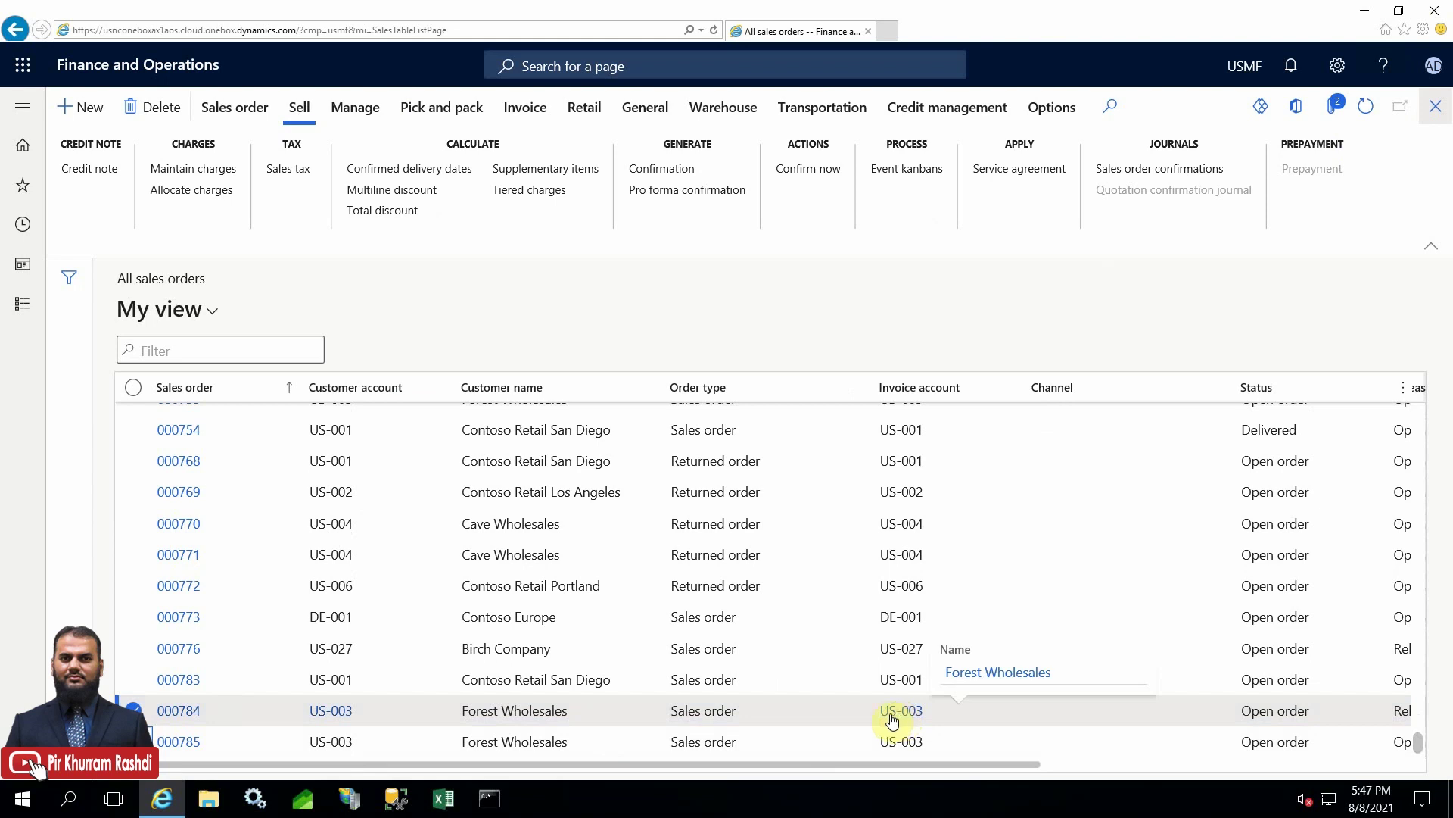
left_click(683, 195)
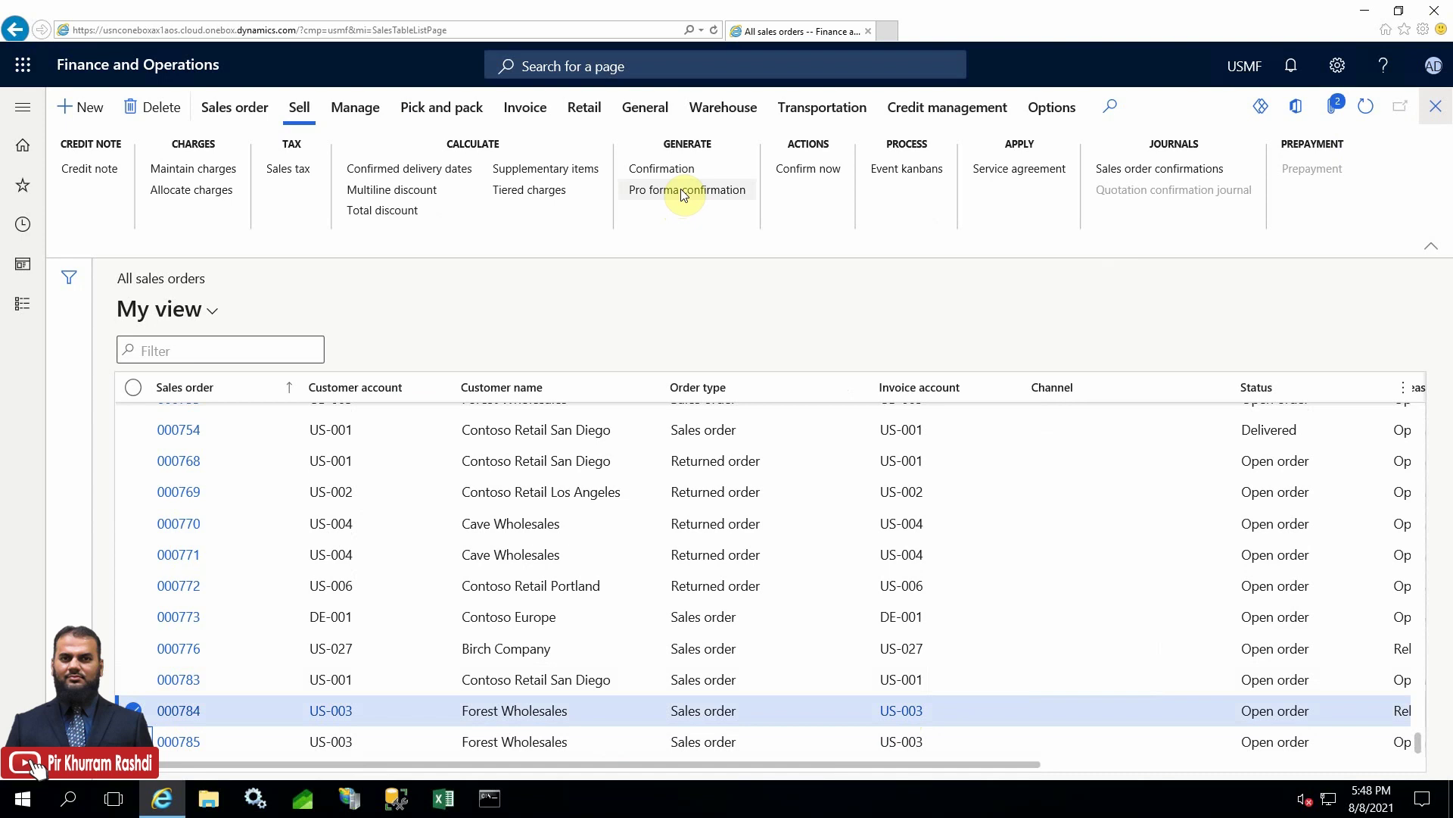
left_click(684, 191)
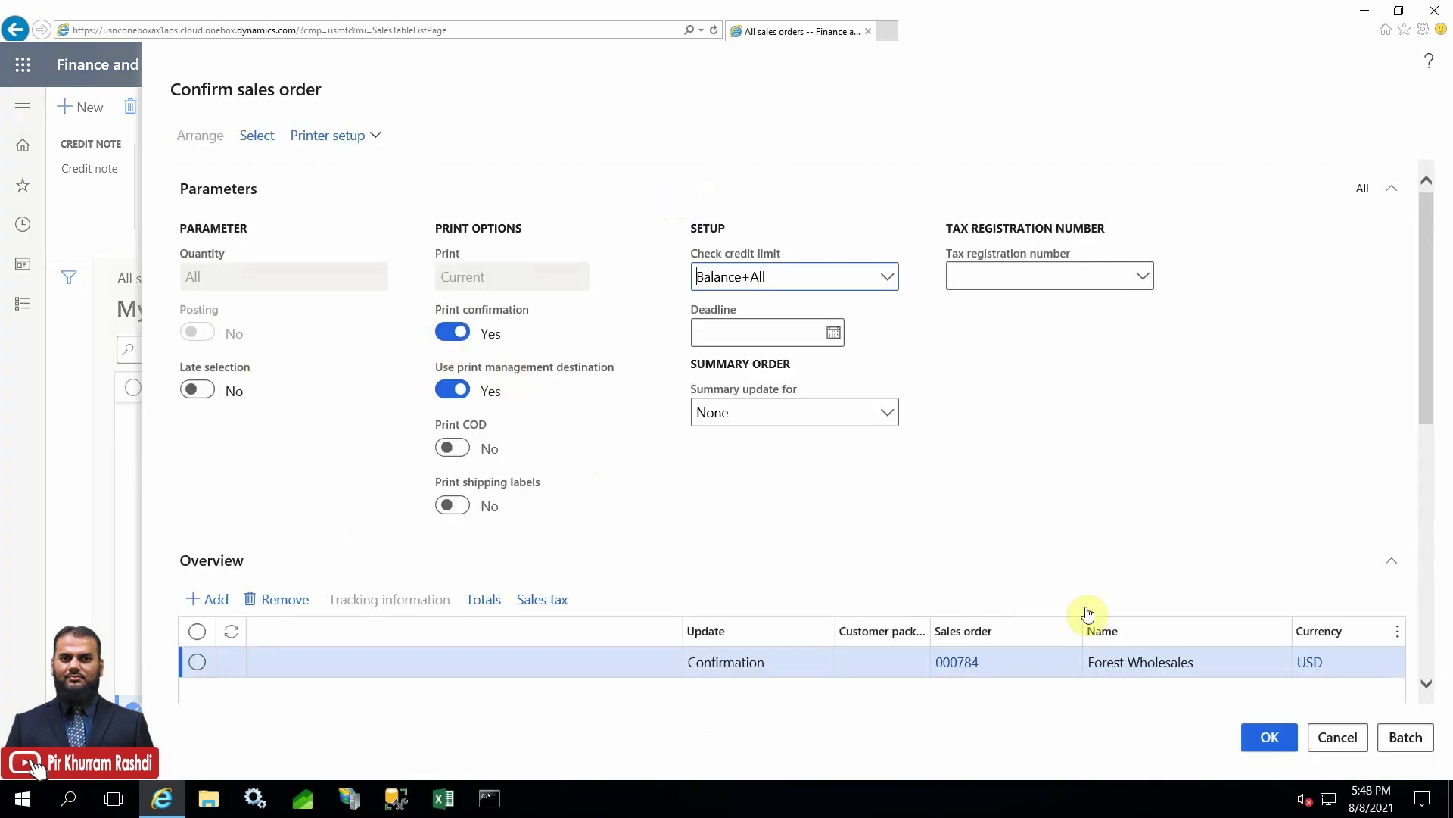
left_click(1258, 736)
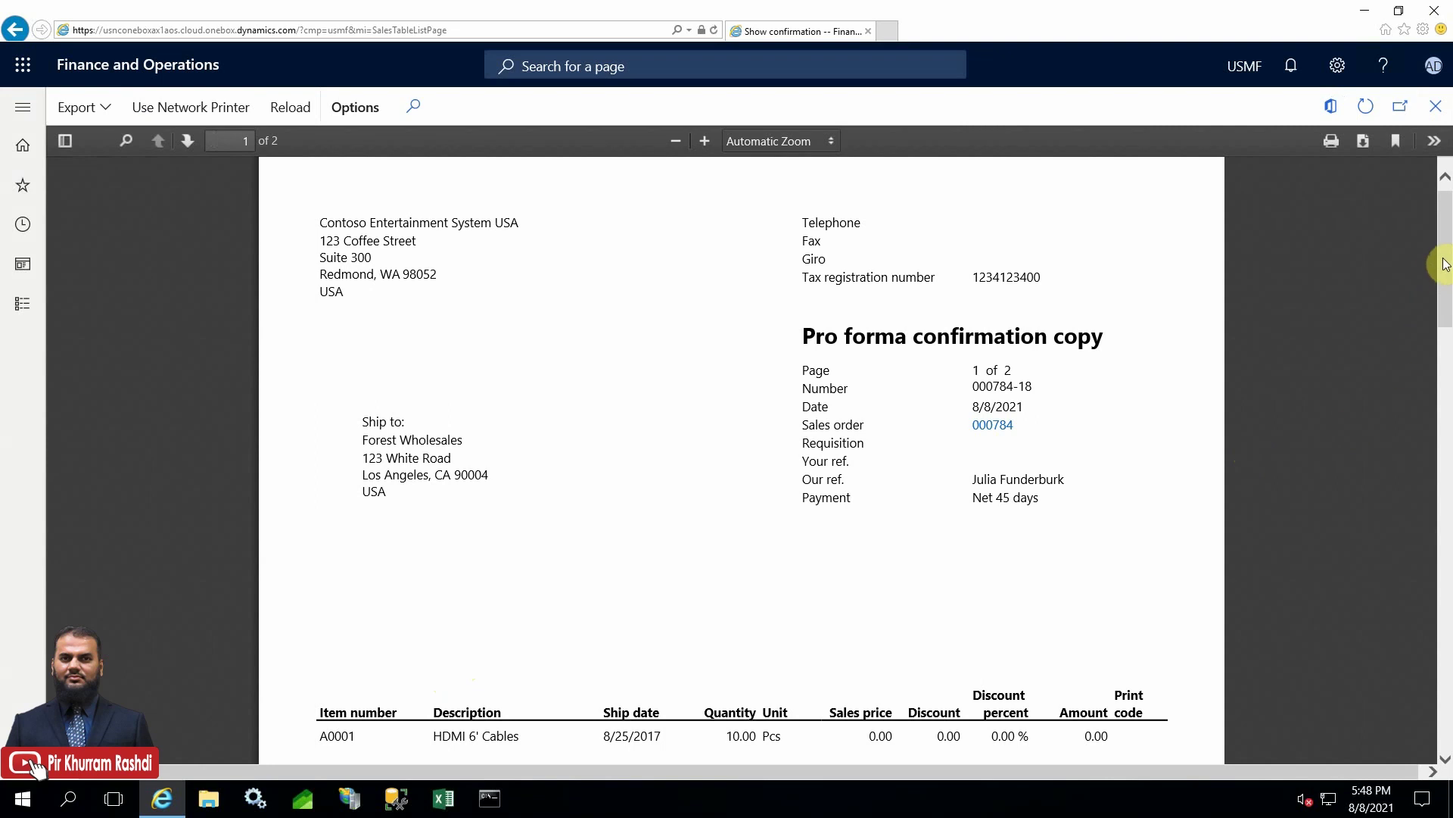
Examine the headings of Forest Wholesales' pro forma confirmation copy and original, plus the original's footer, closing each report.
left_click_drag(1445, 265, 1440, 189)
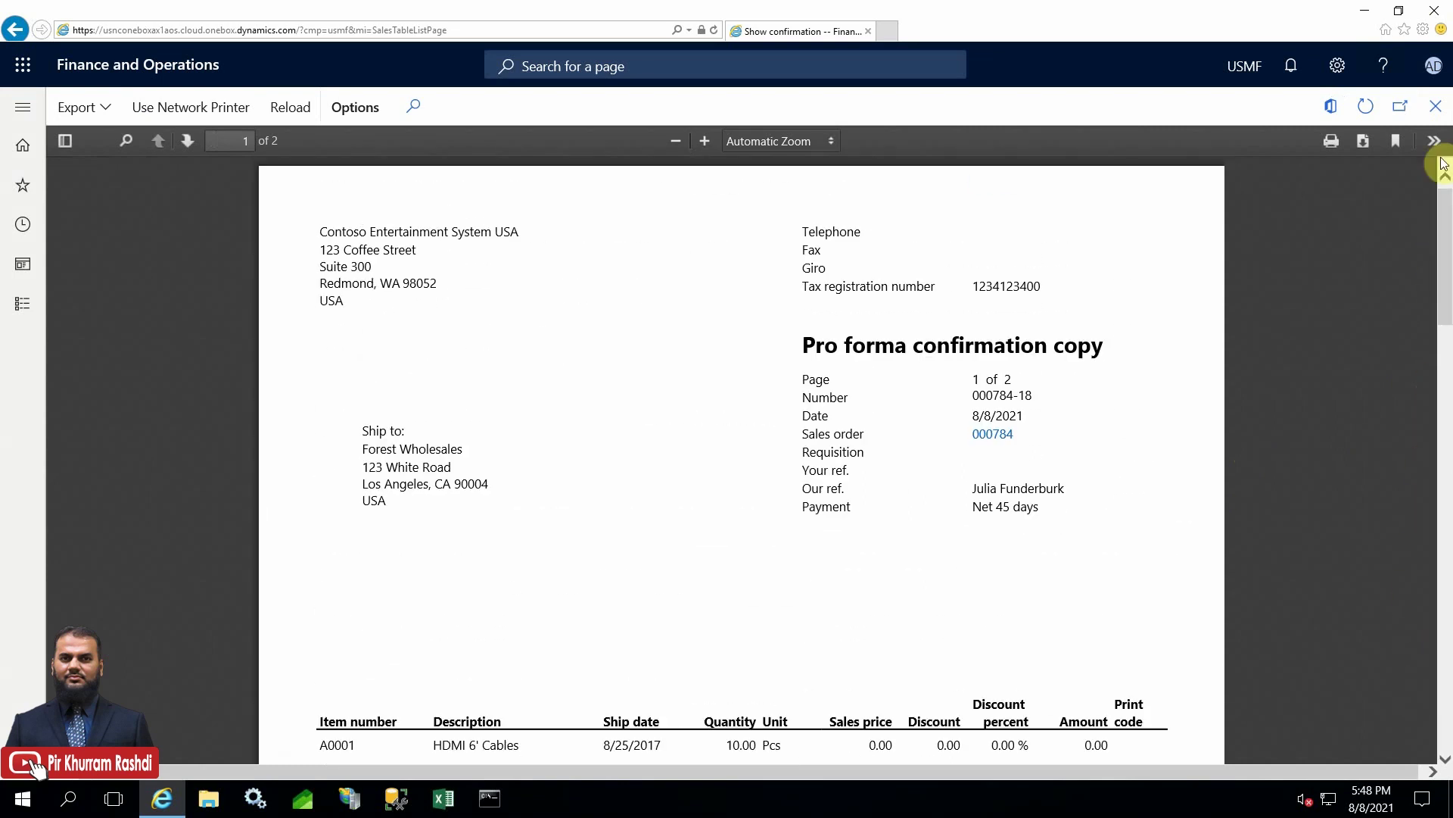
left_click(1441, 112)
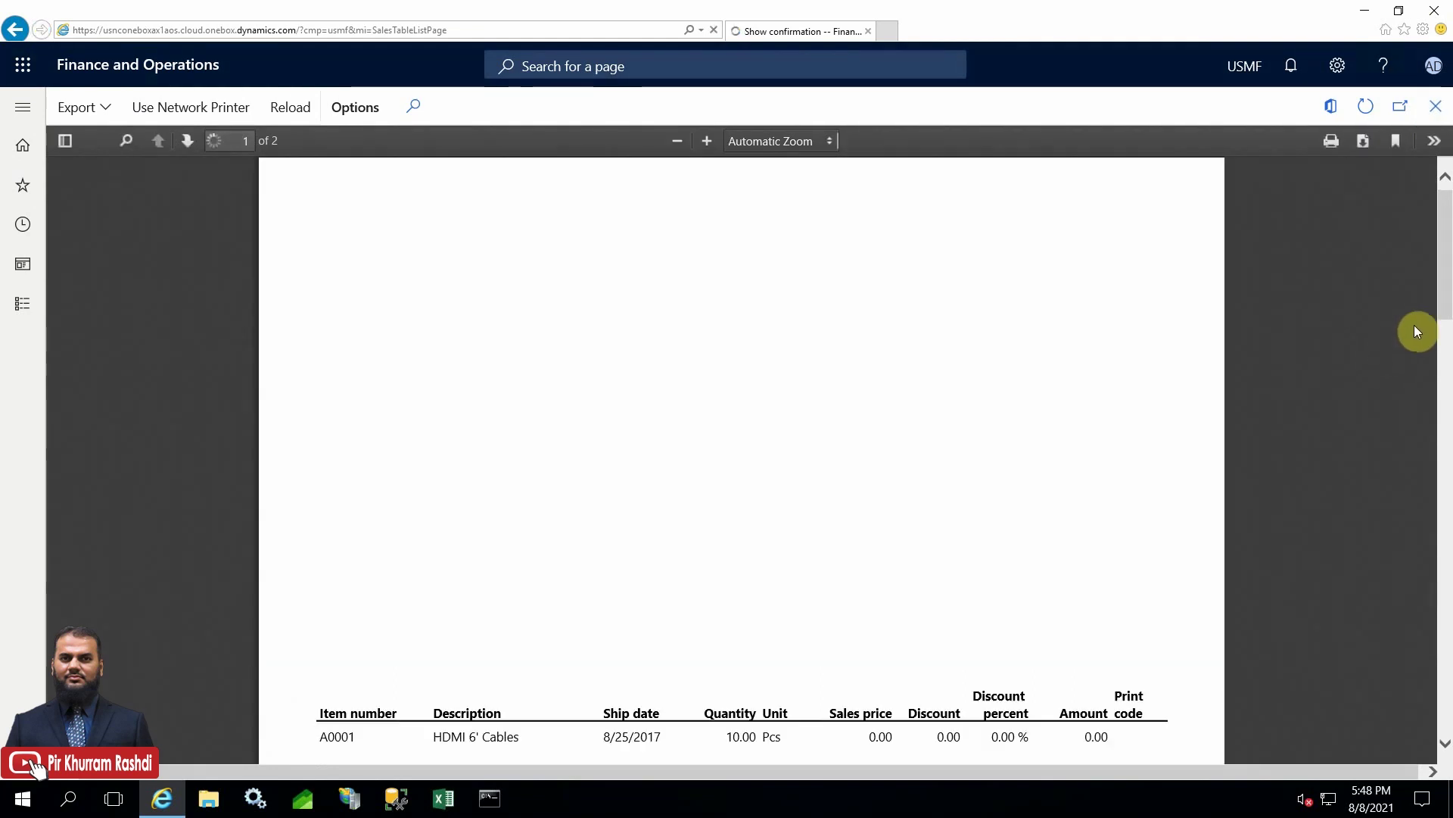
left_click_drag(1442, 276, 1439, 216)
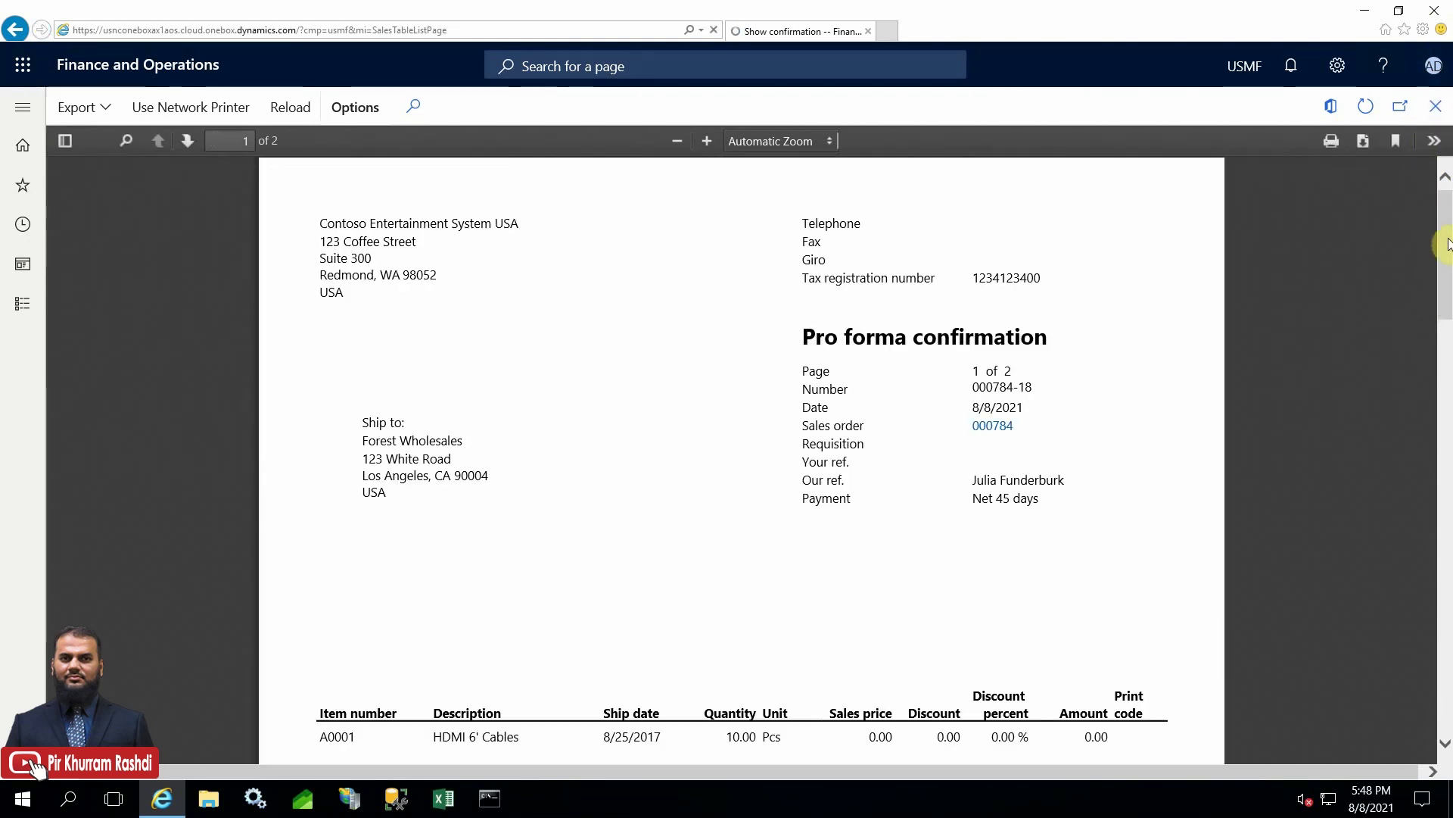
mouse_move(1449, 243)
left_mouse_down()
mouse_move(1435, 477)
mouse_move(1448, 704)
mouse_move(1448, 231)
left_mouse_up()
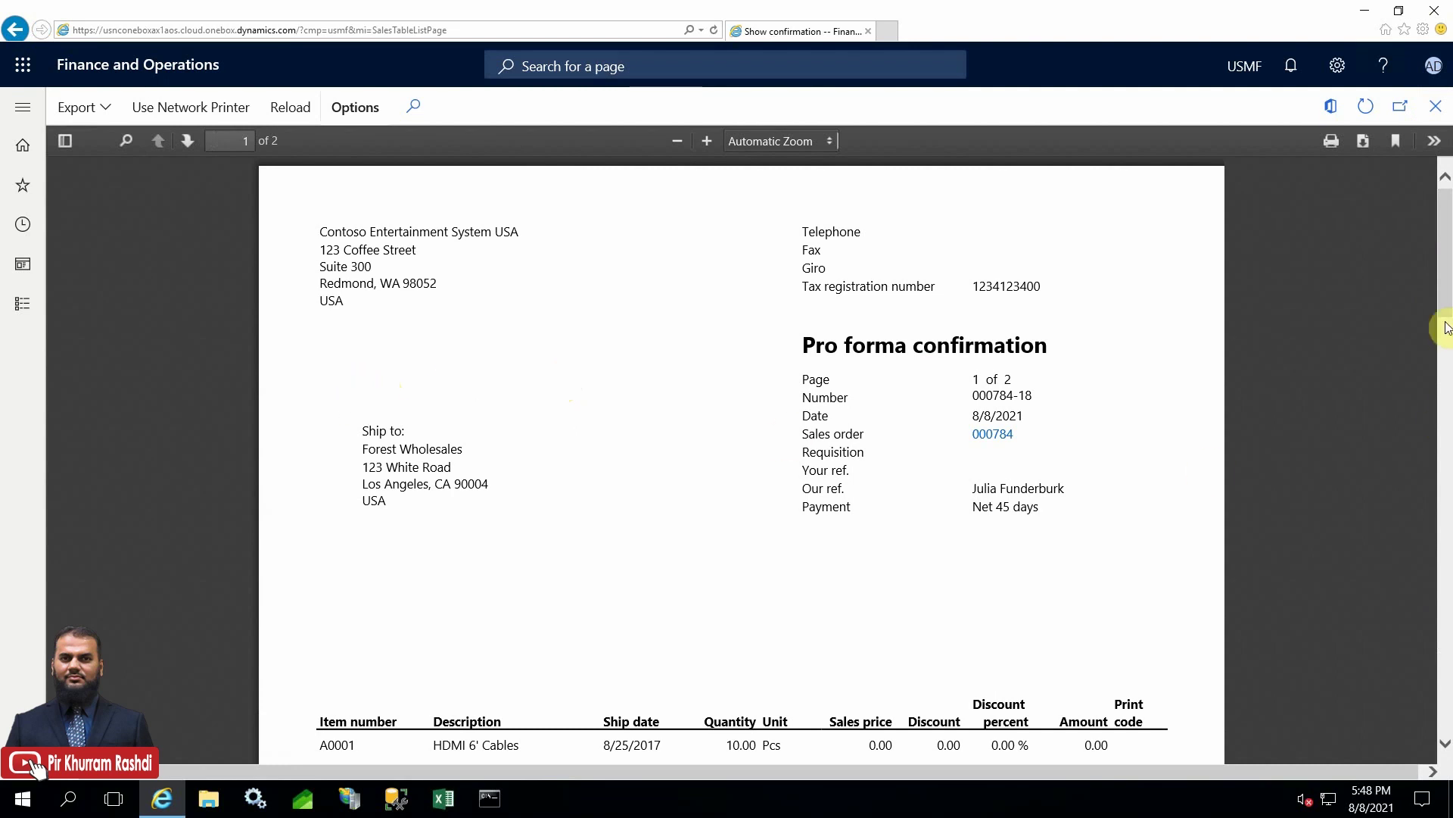
left_click_drag(1445, 327, 1418, 473)
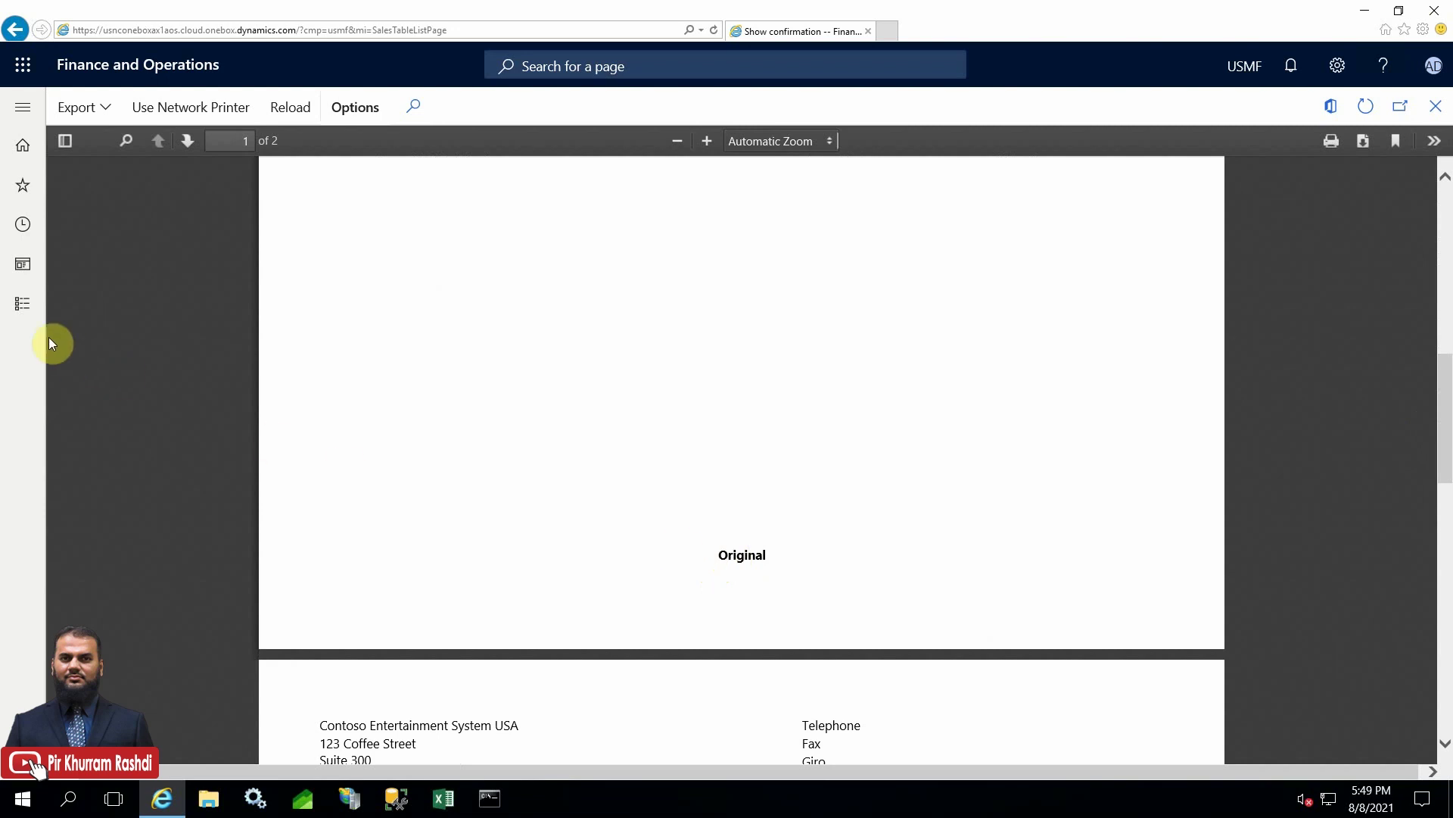
left_click(1430, 109)
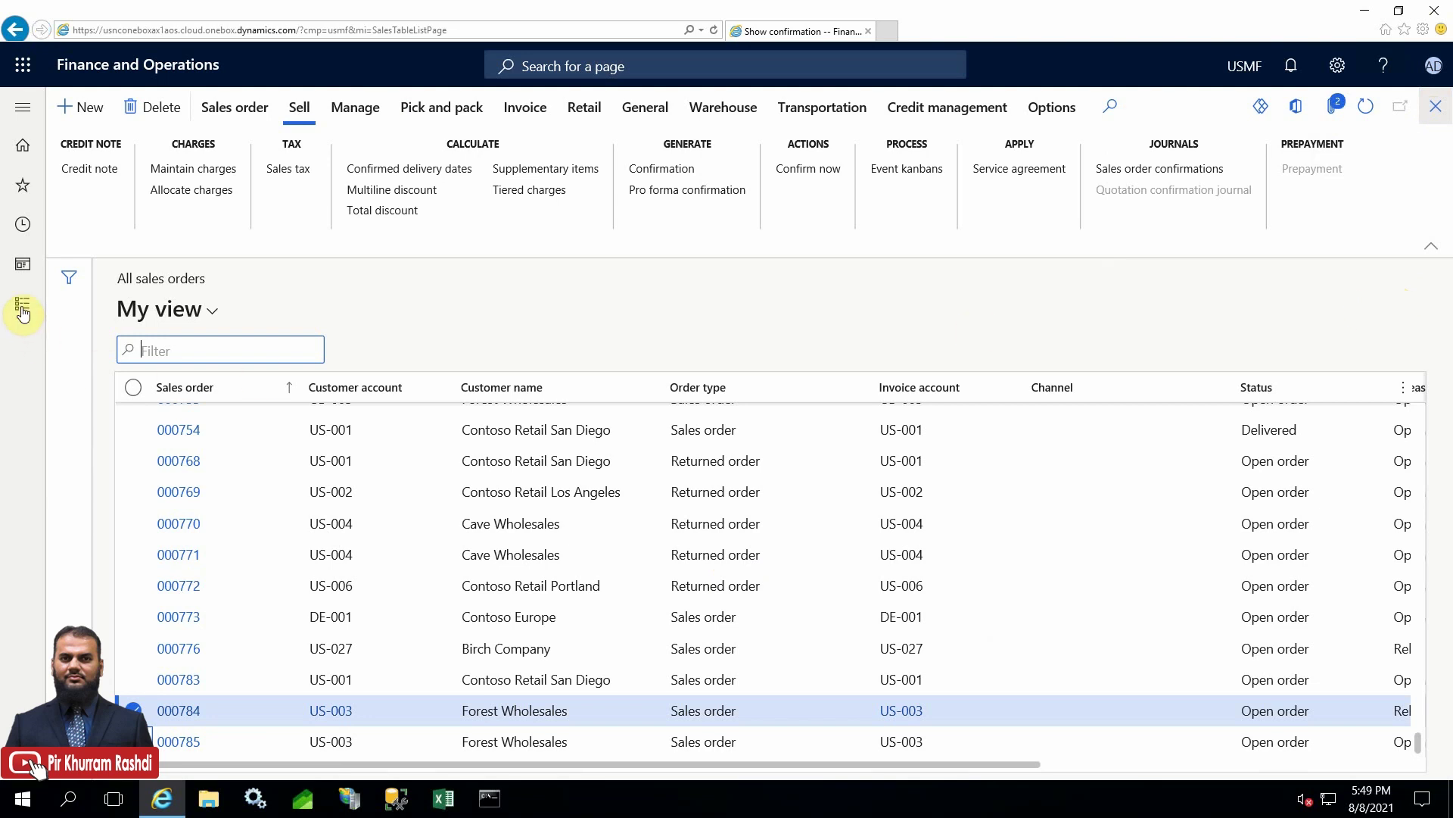
Open print management from the Accounts receivable form setup and select the customer-specific setting under the original sales order confirmation.
left_click(23, 312)
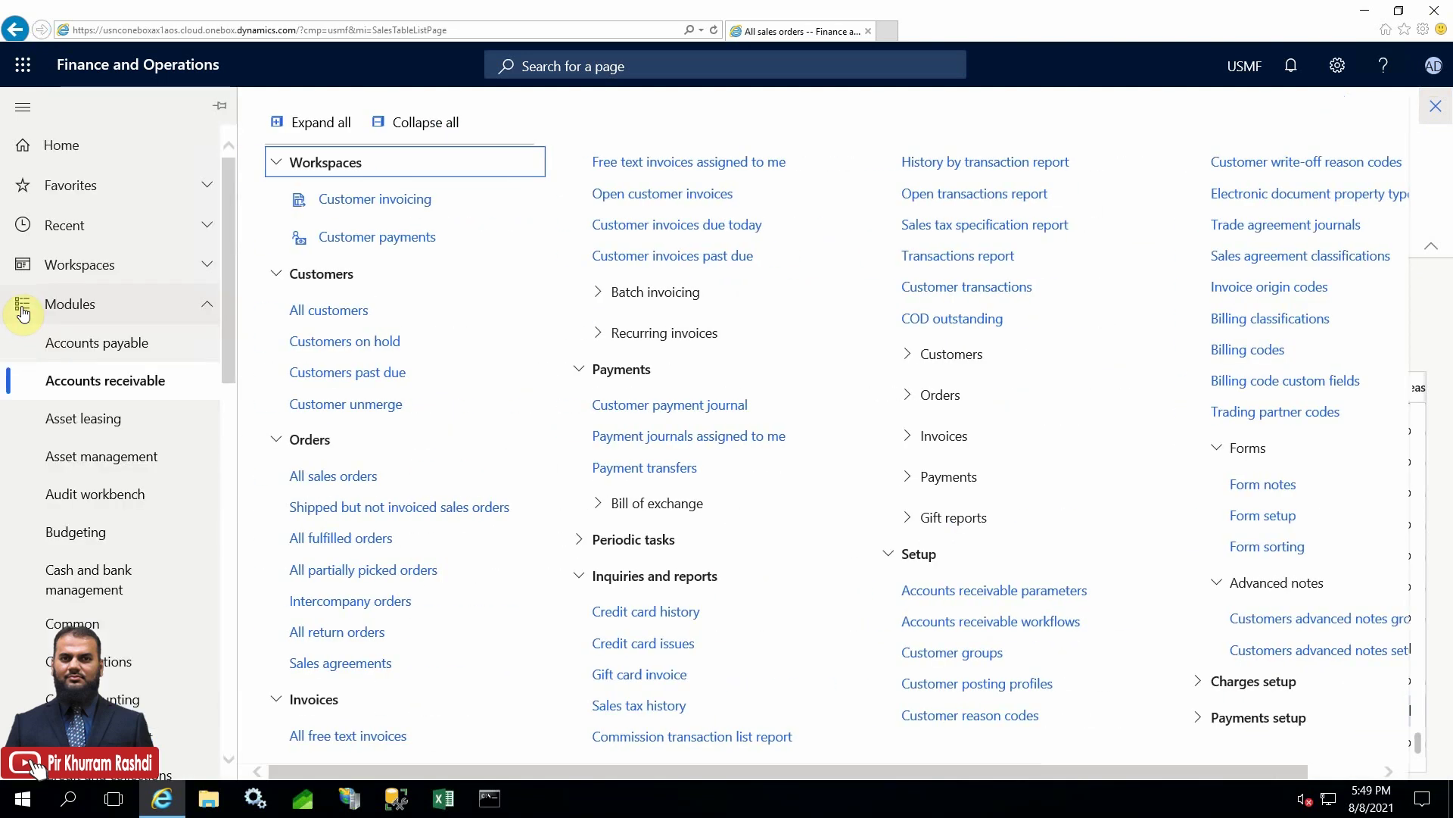
left_click(1269, 522)
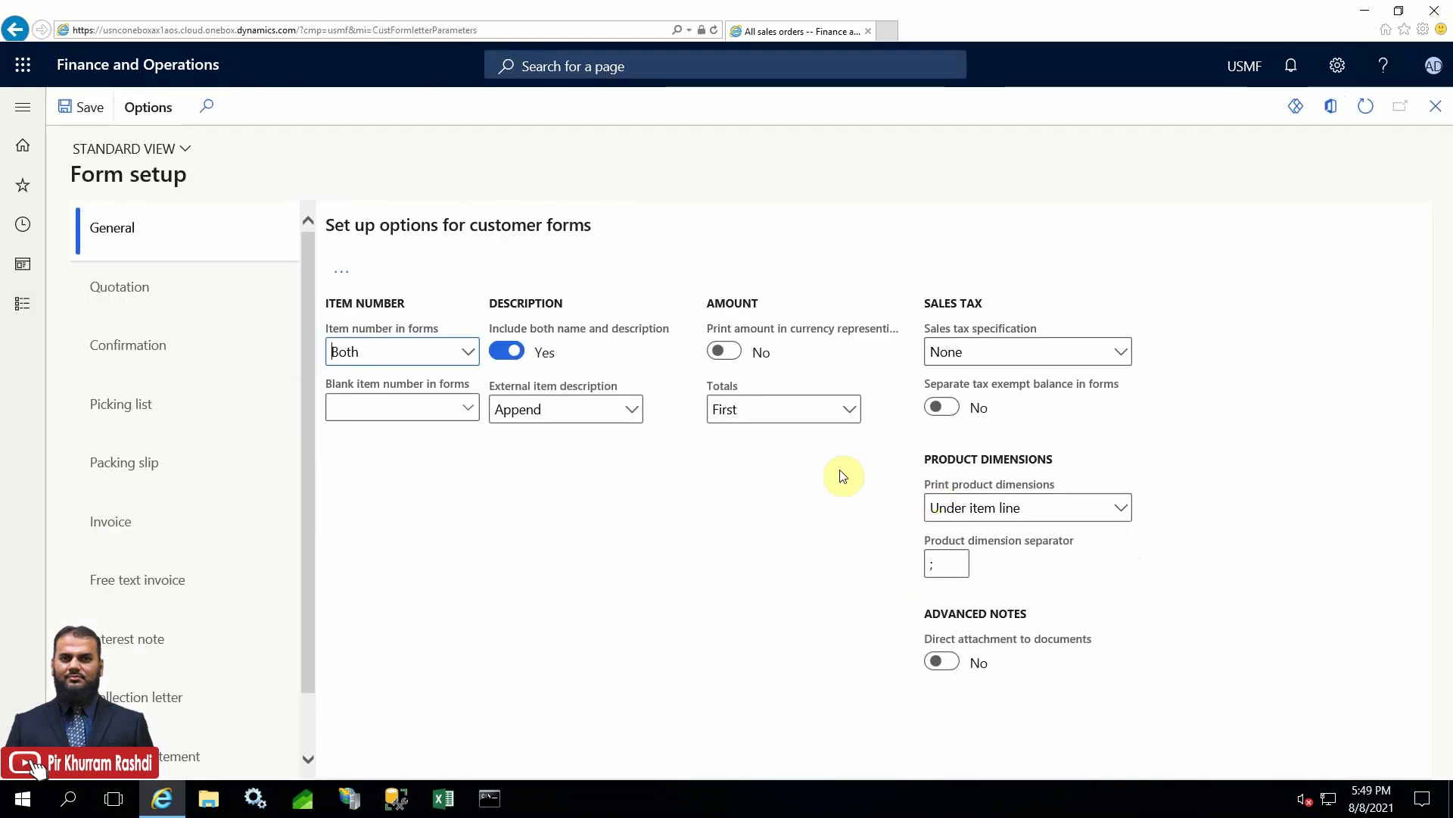
left_click(405, 274)
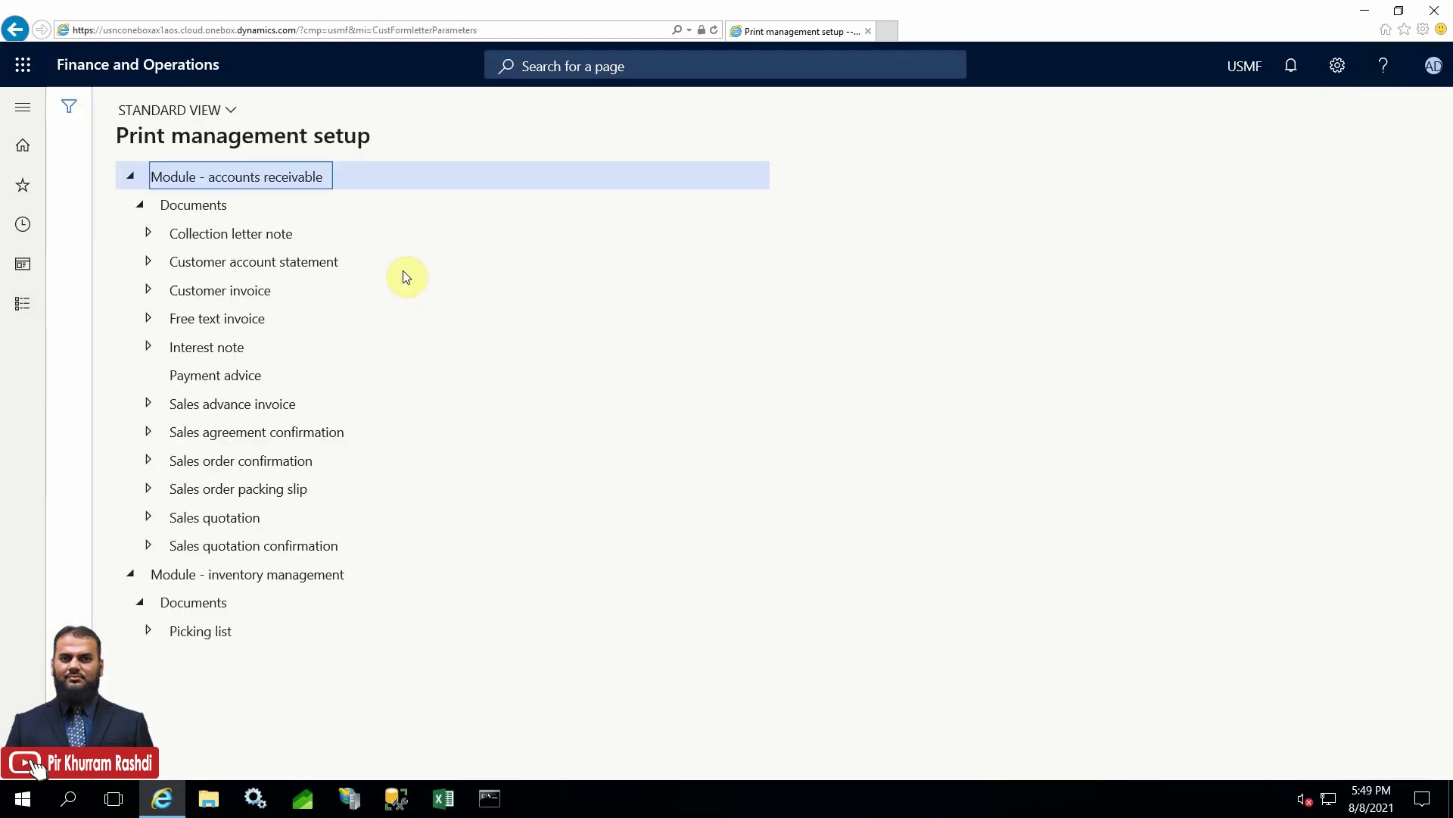
left_click(150, 461)
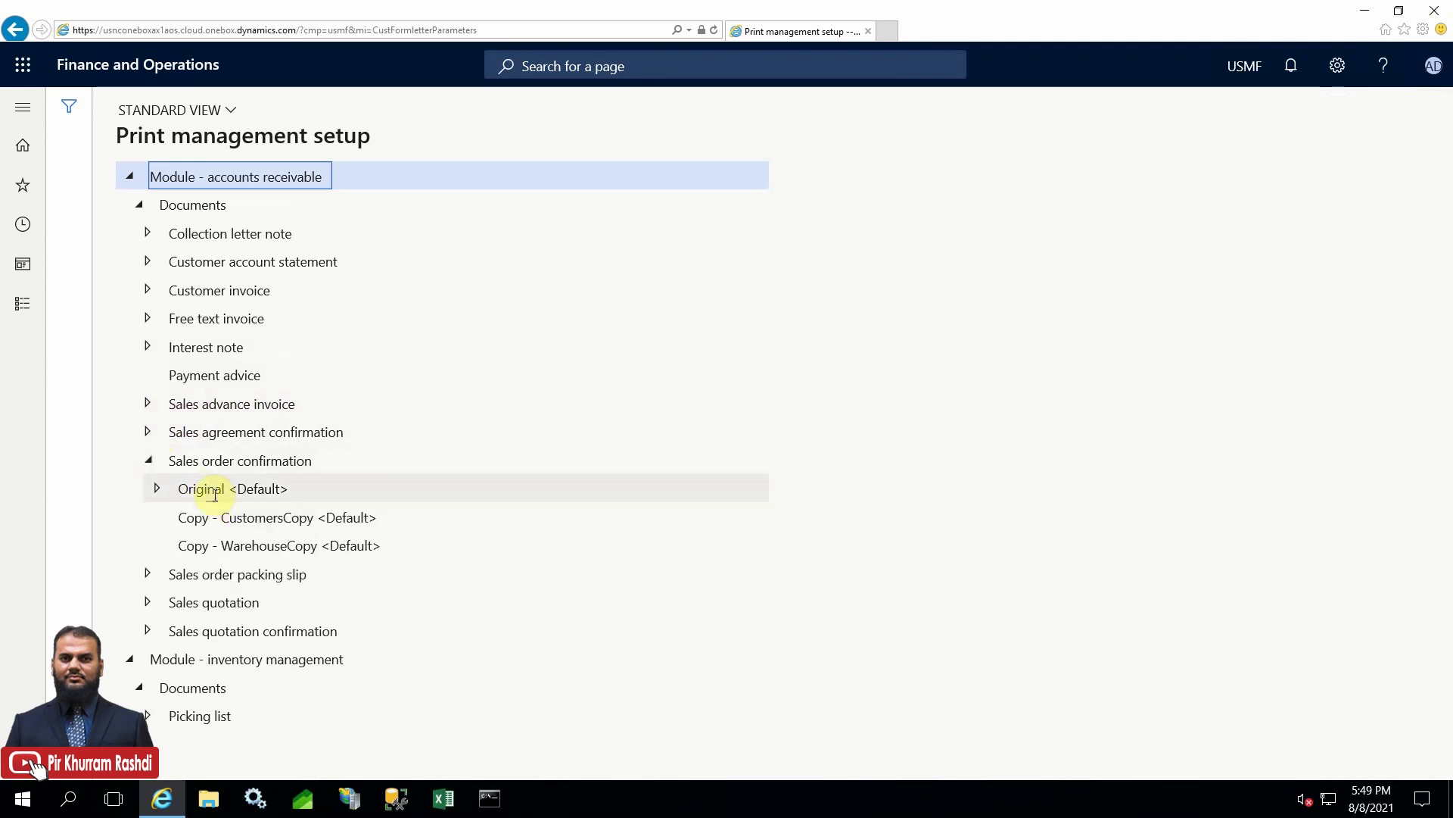
left_click(184, 491)
left_click(158, 488)
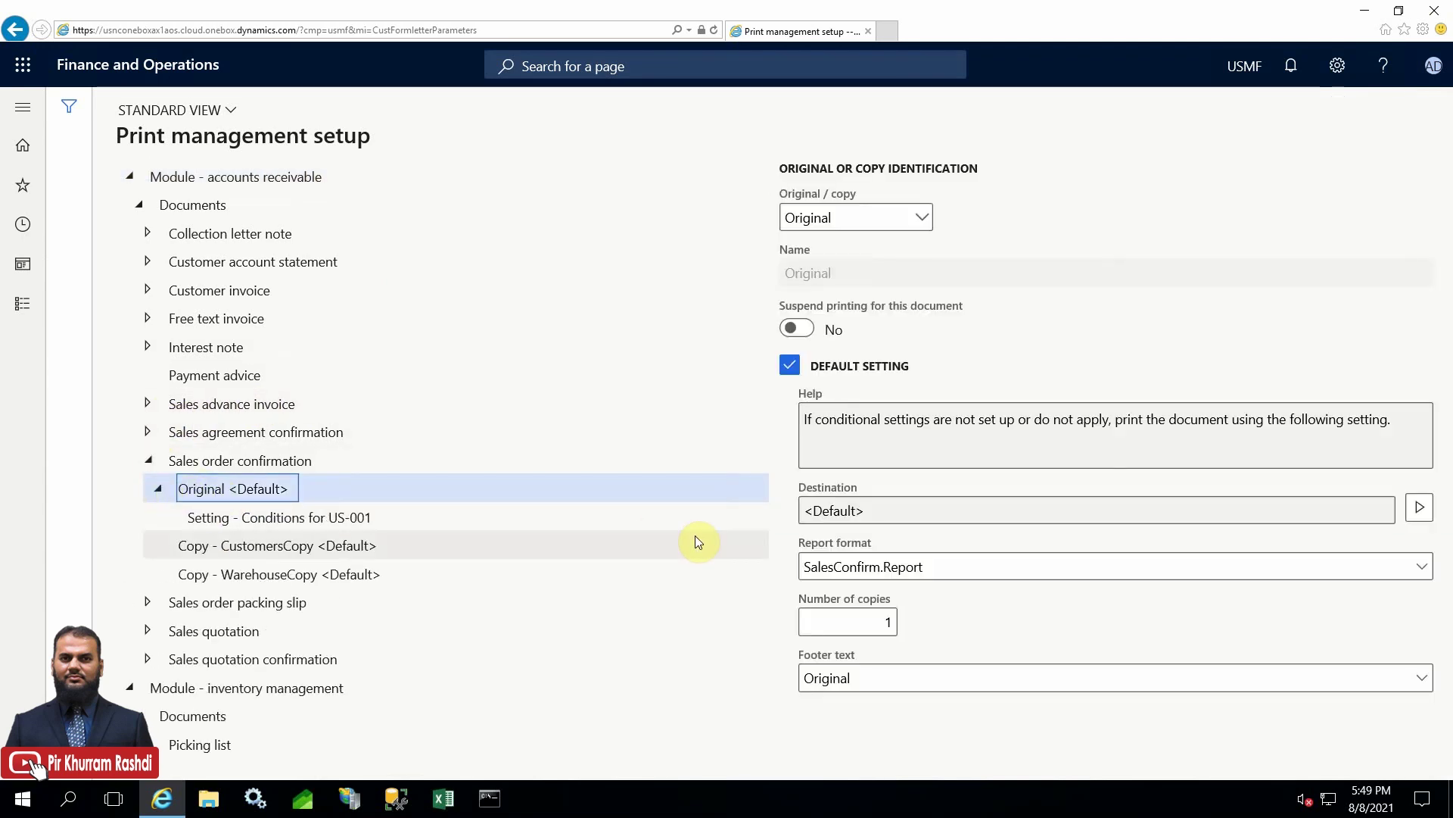
left_click(318, 517)
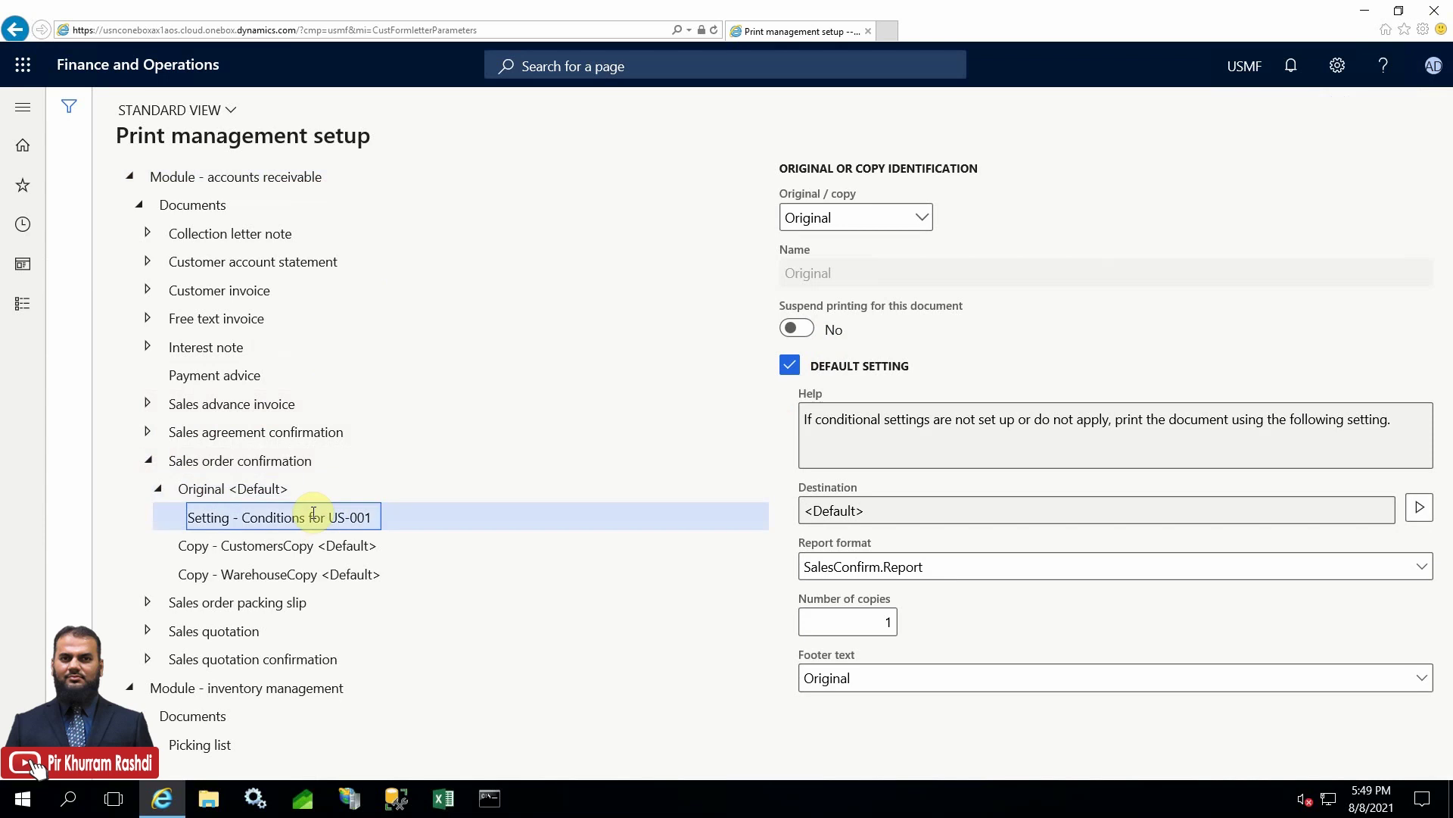
Open the customer-specific condition's query and examine the table joins available for Sales order confirmations without adding one.
left_click(836, 362)
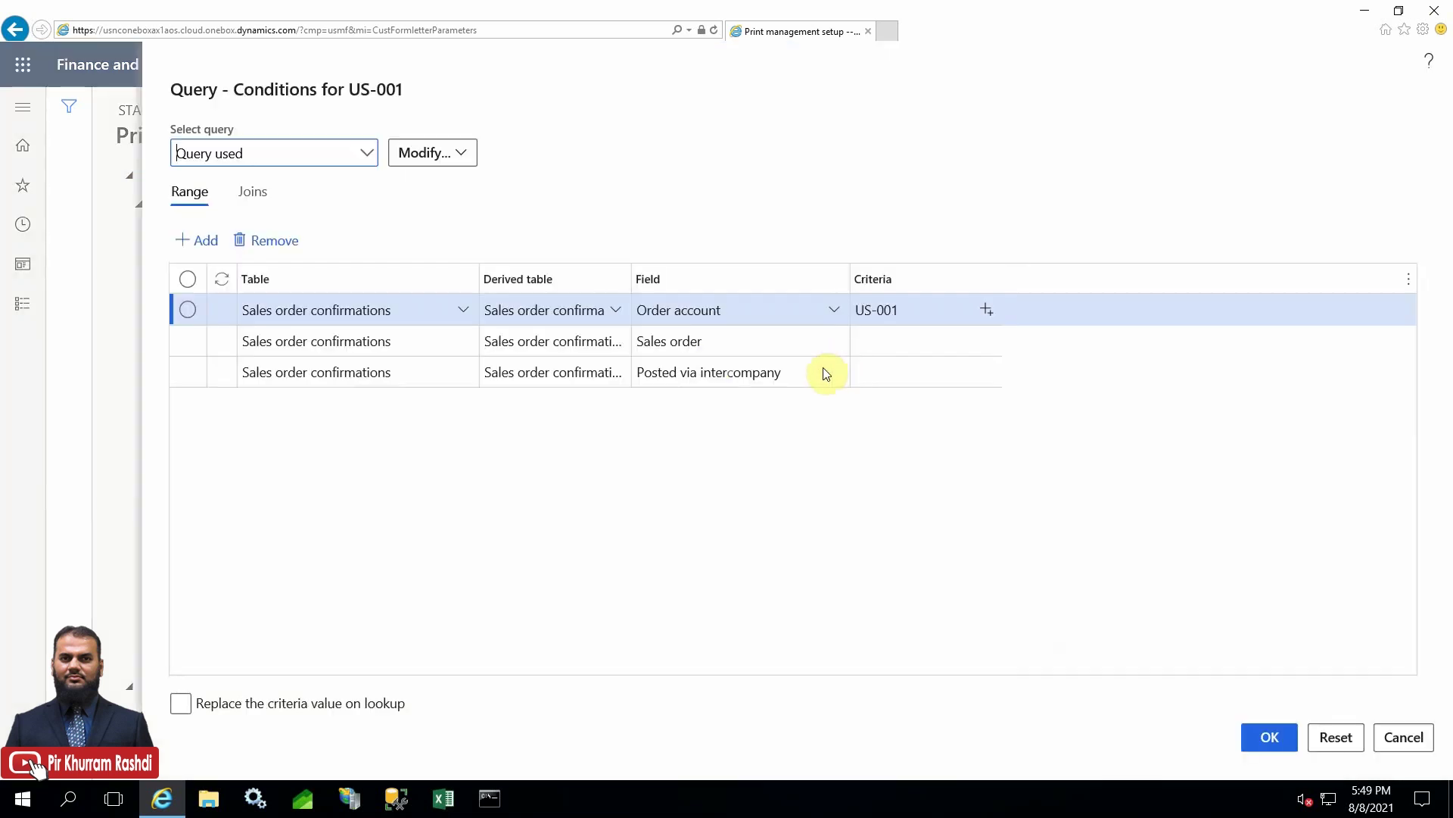
left_click(255, 193)
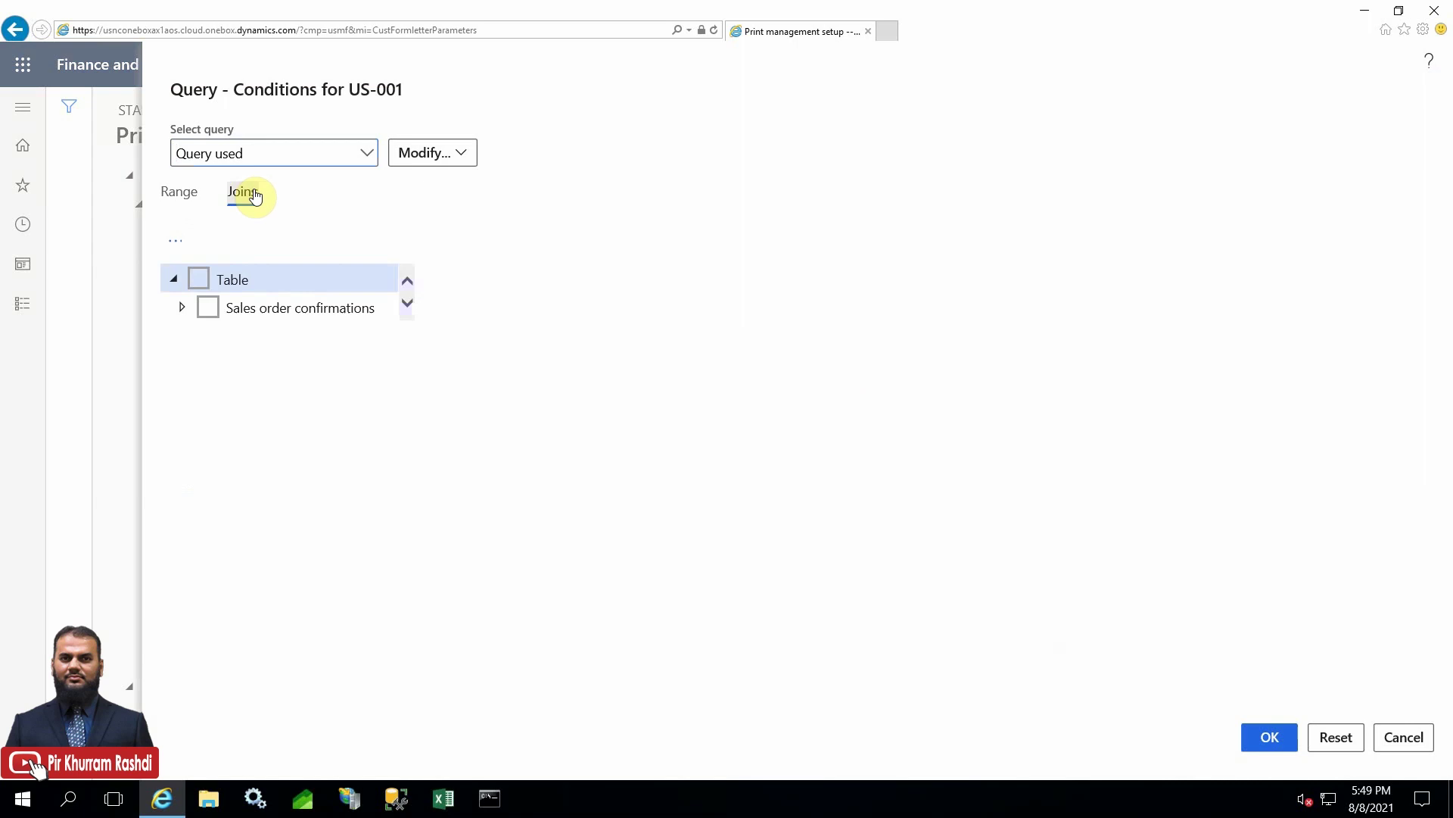
left_click(184, 307)
left_click(260, 316)
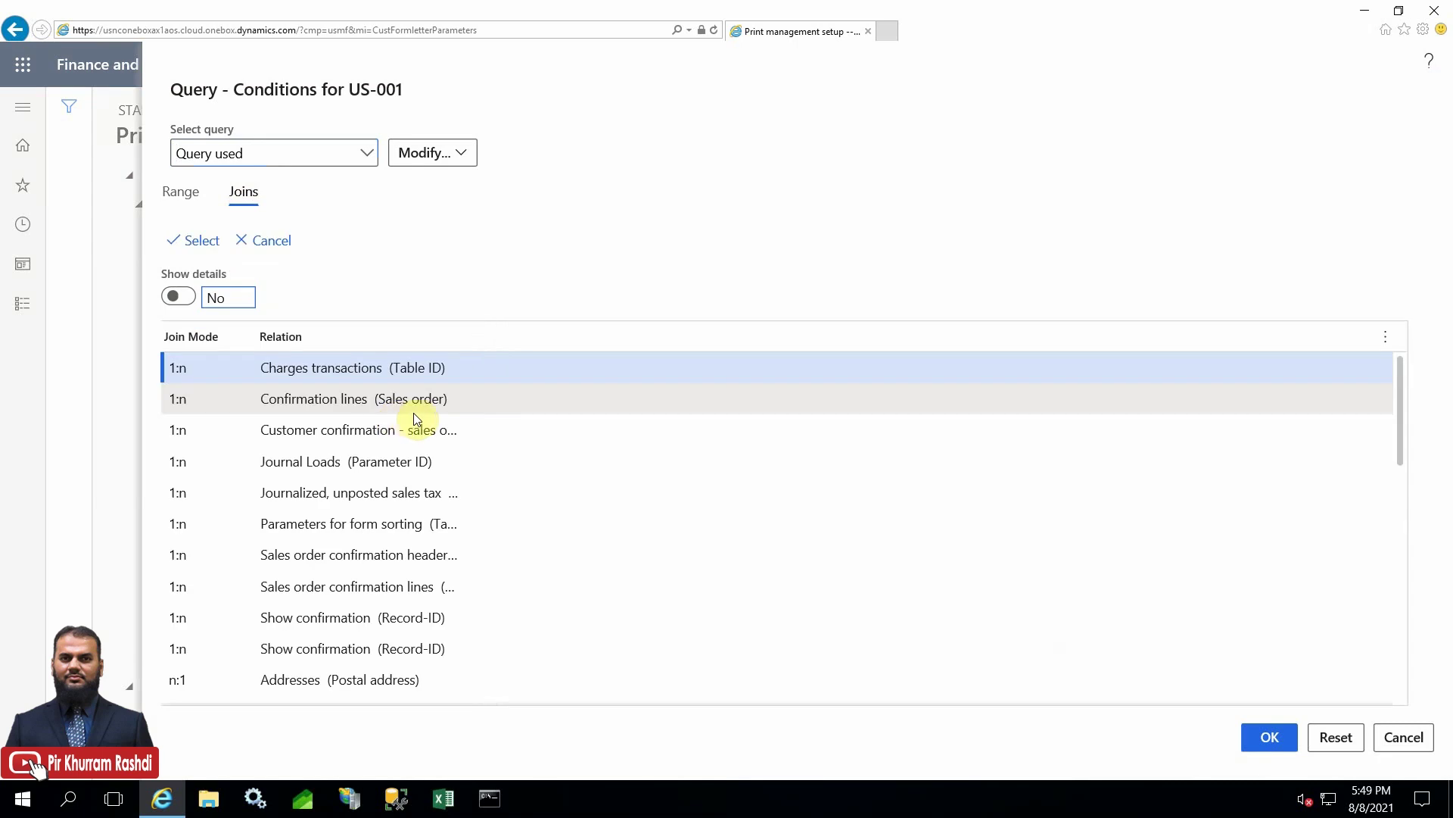
scroll(433, 524, "down", 10)
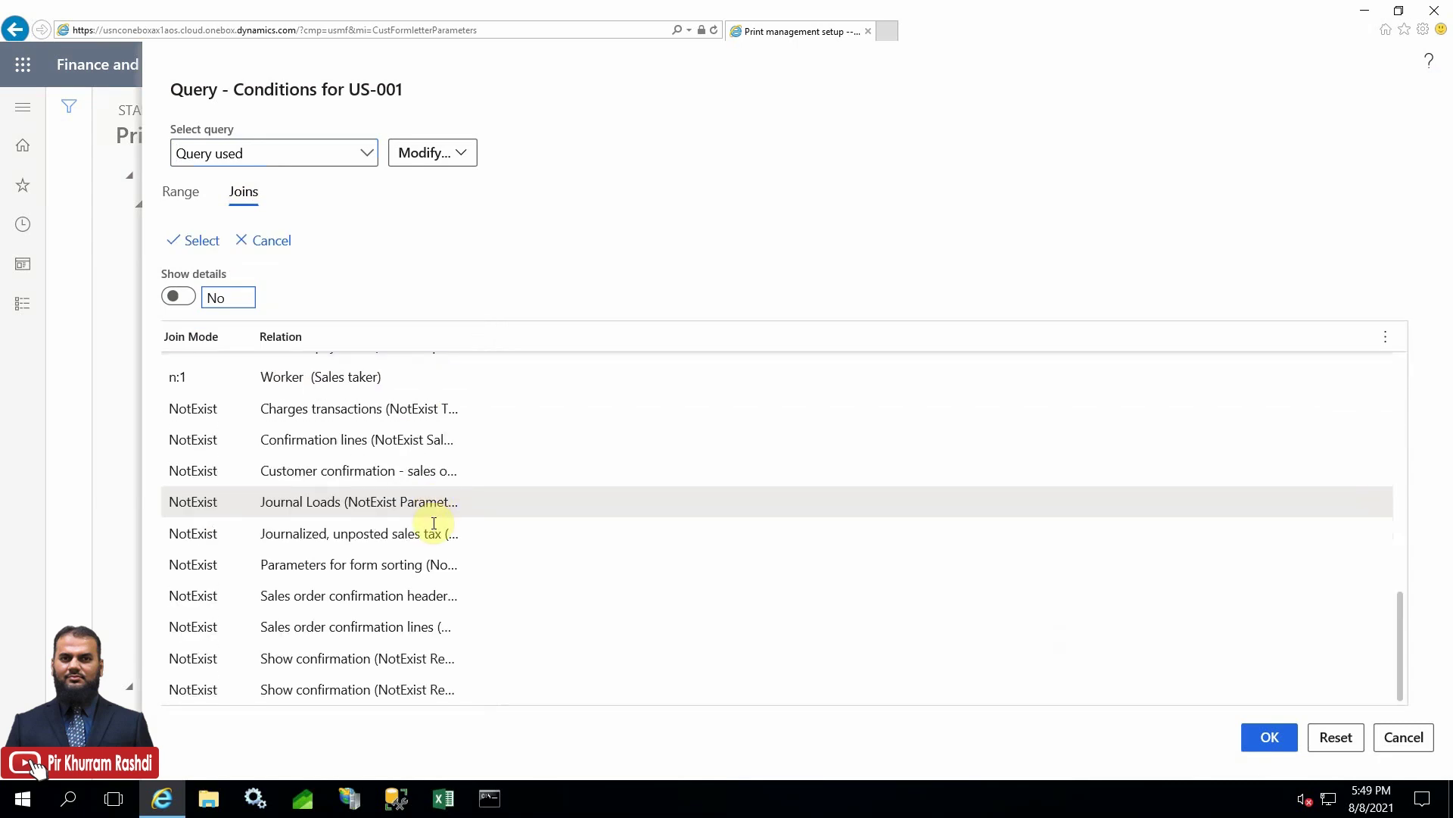
scroll(434, 523, "up", 10)
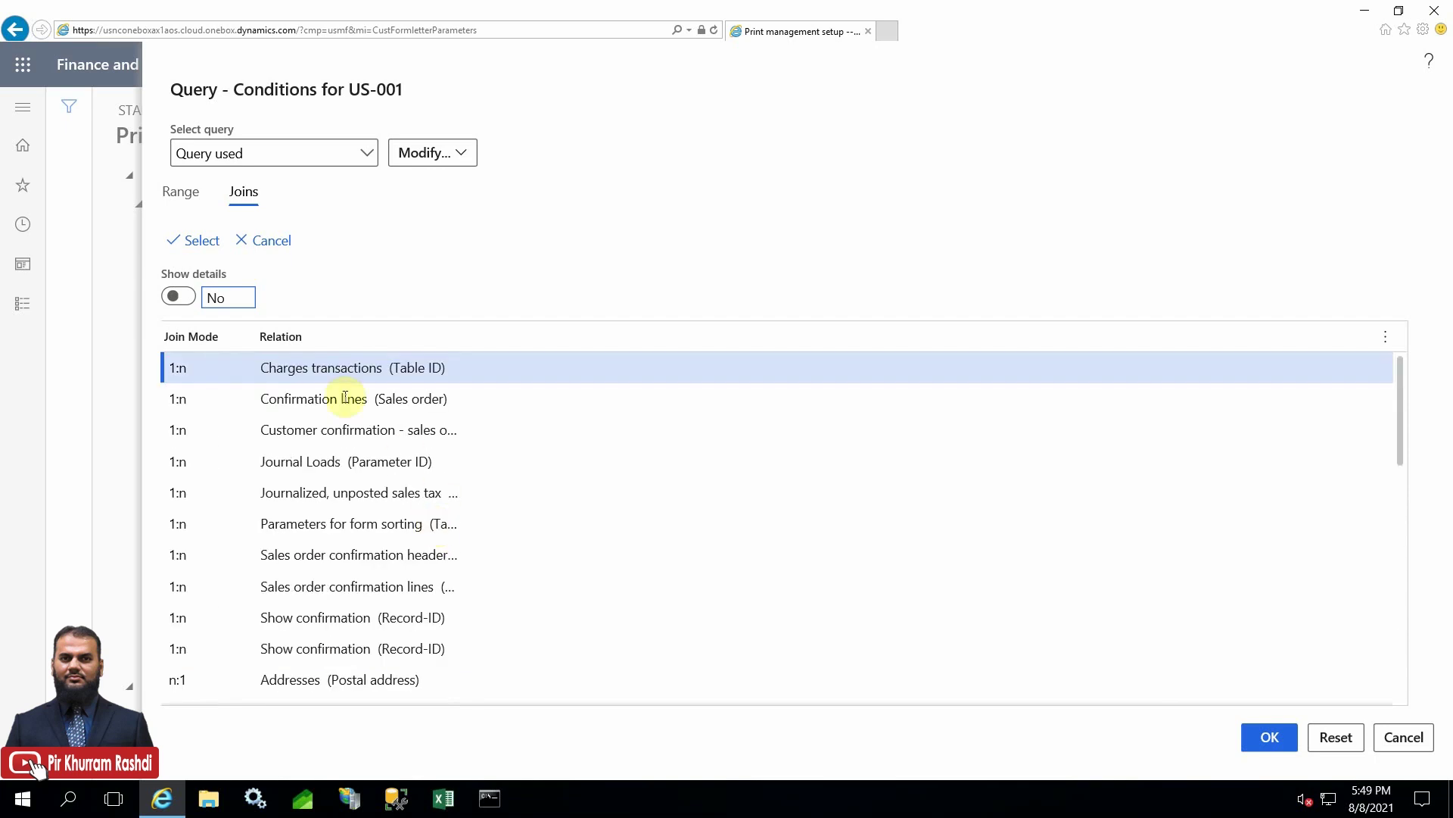
left_click(274, 242)
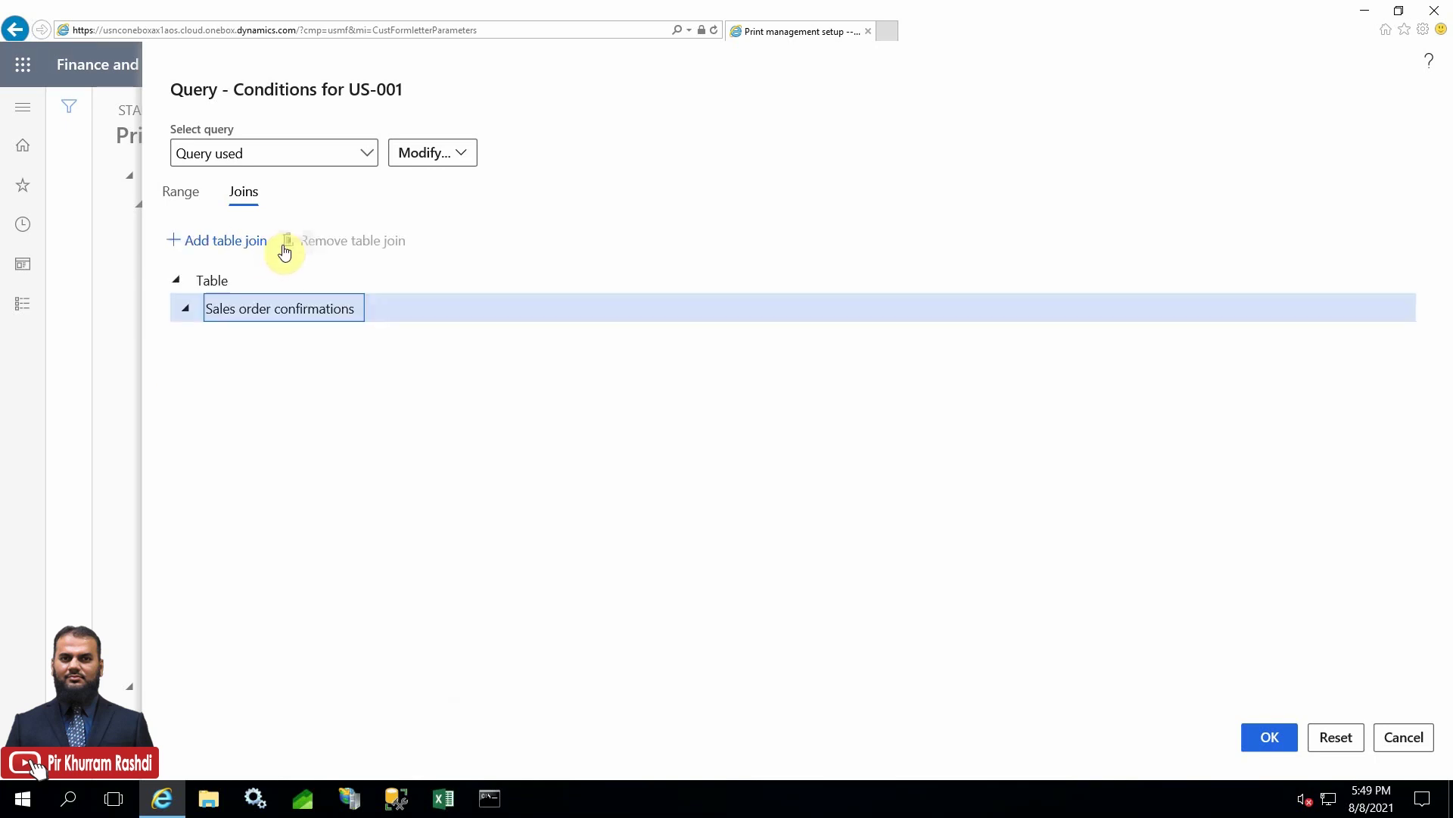
Browse the fields available for an extra range row in the condition query, remove the blank row and accept the query.
left_click(176, 195)
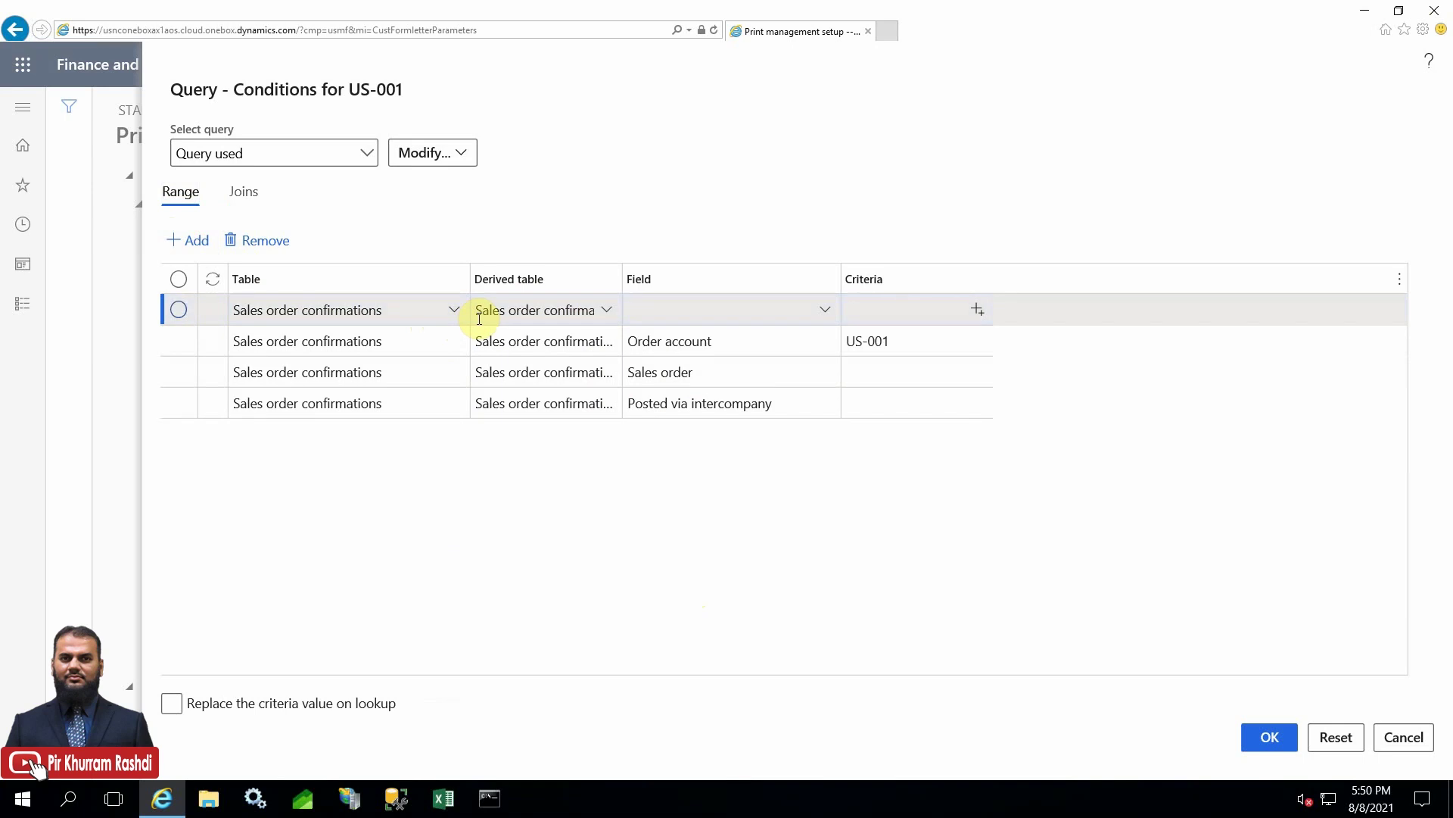
left_click(825, 311)
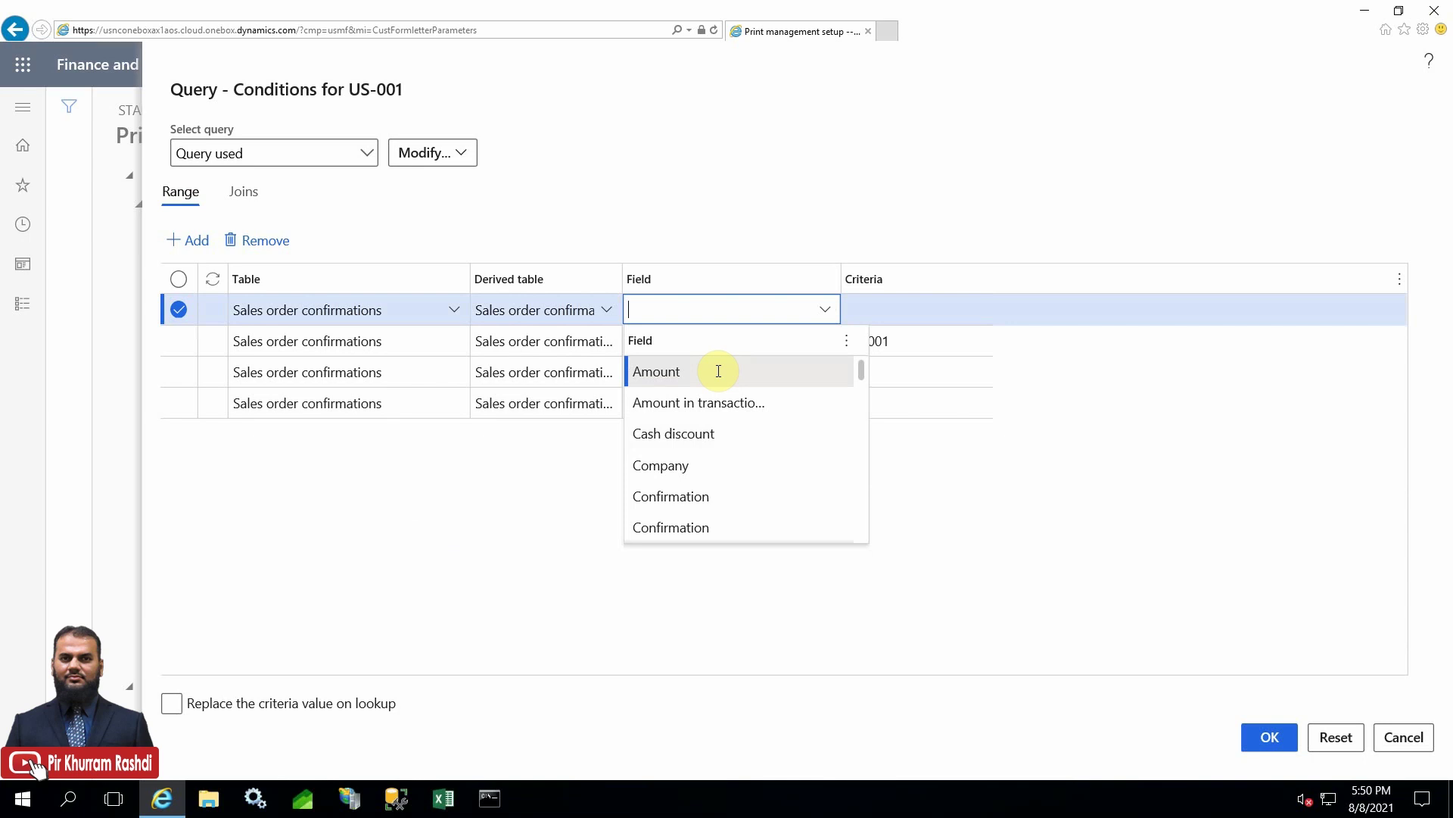
scroll(728, 472, "down", 3)
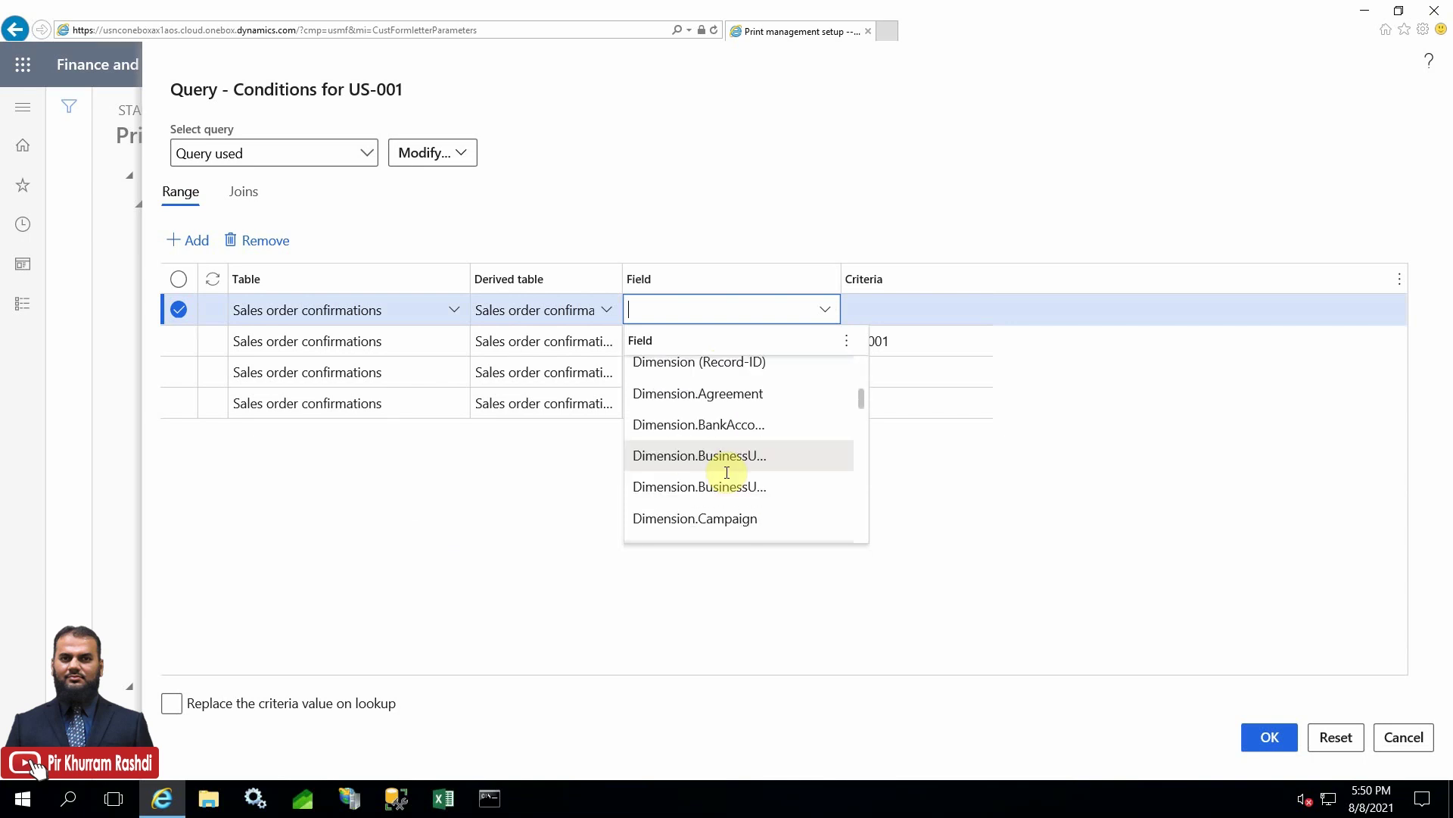
scroll(727, 472, "down", 2)
scroll(728, 477, "down", 2)
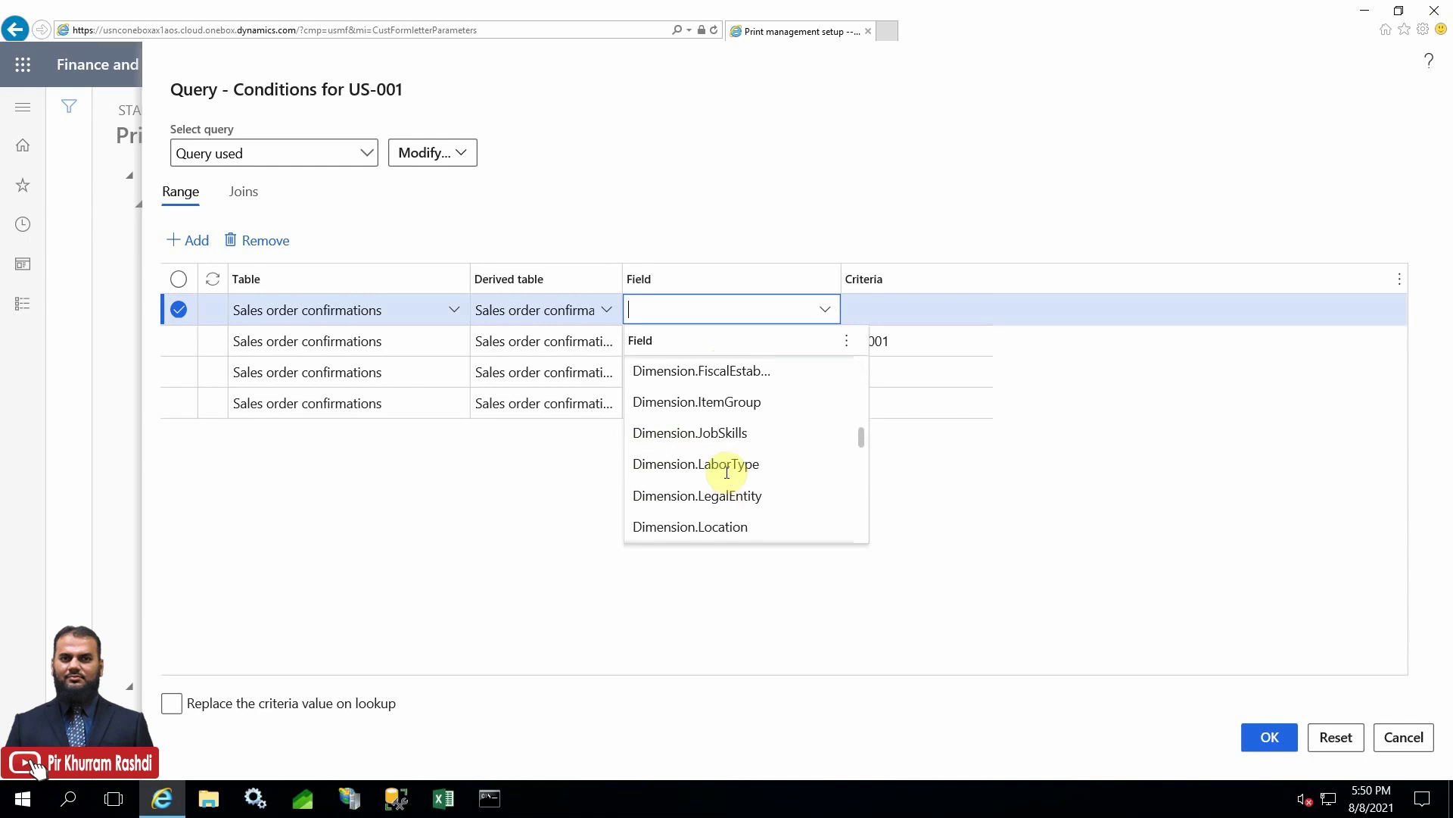
scroll(728, 474, "down", 3)
scroll(728, 476, "down", 4)
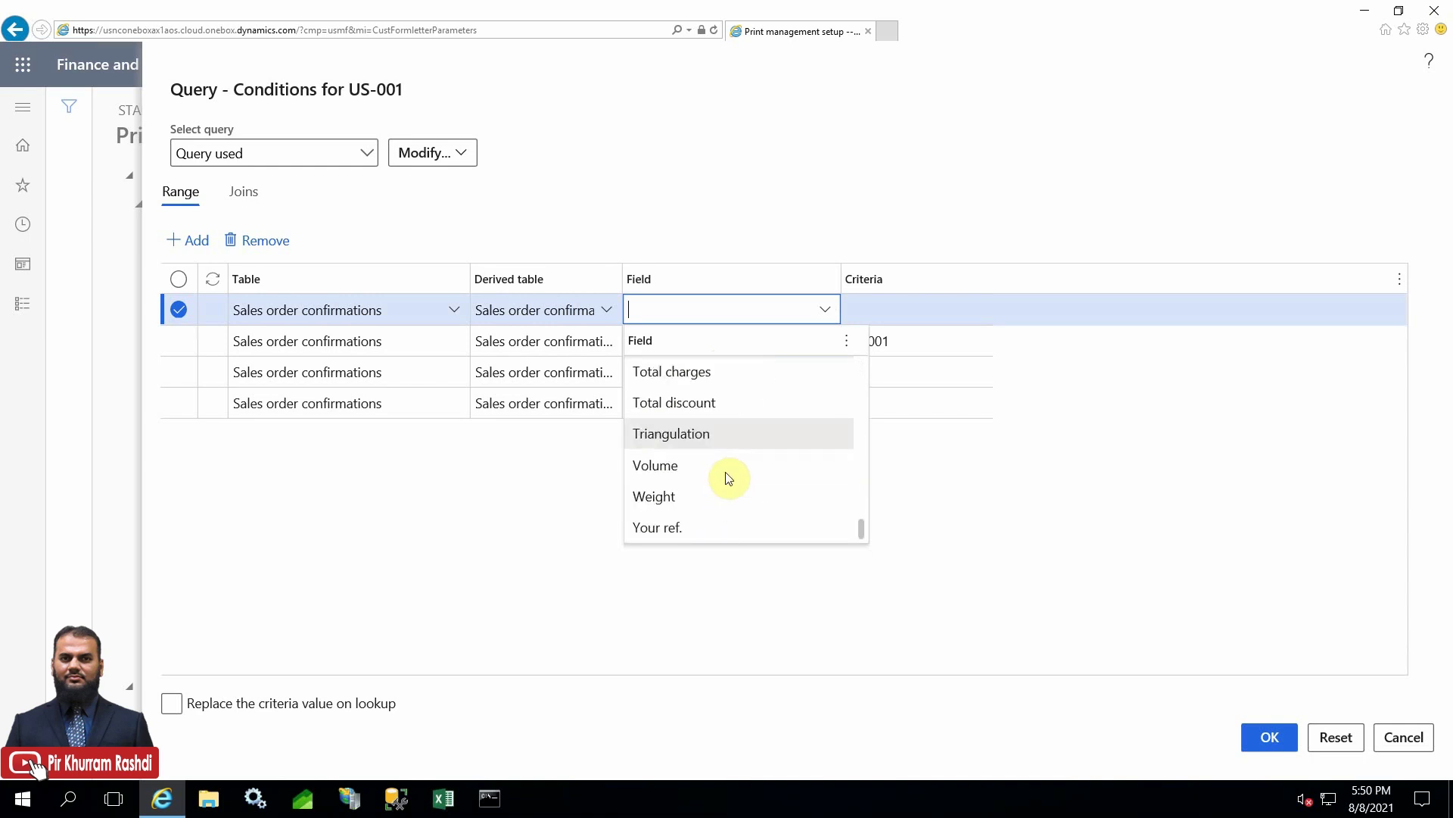
left_click(882, 307)
left_click(733, 311)
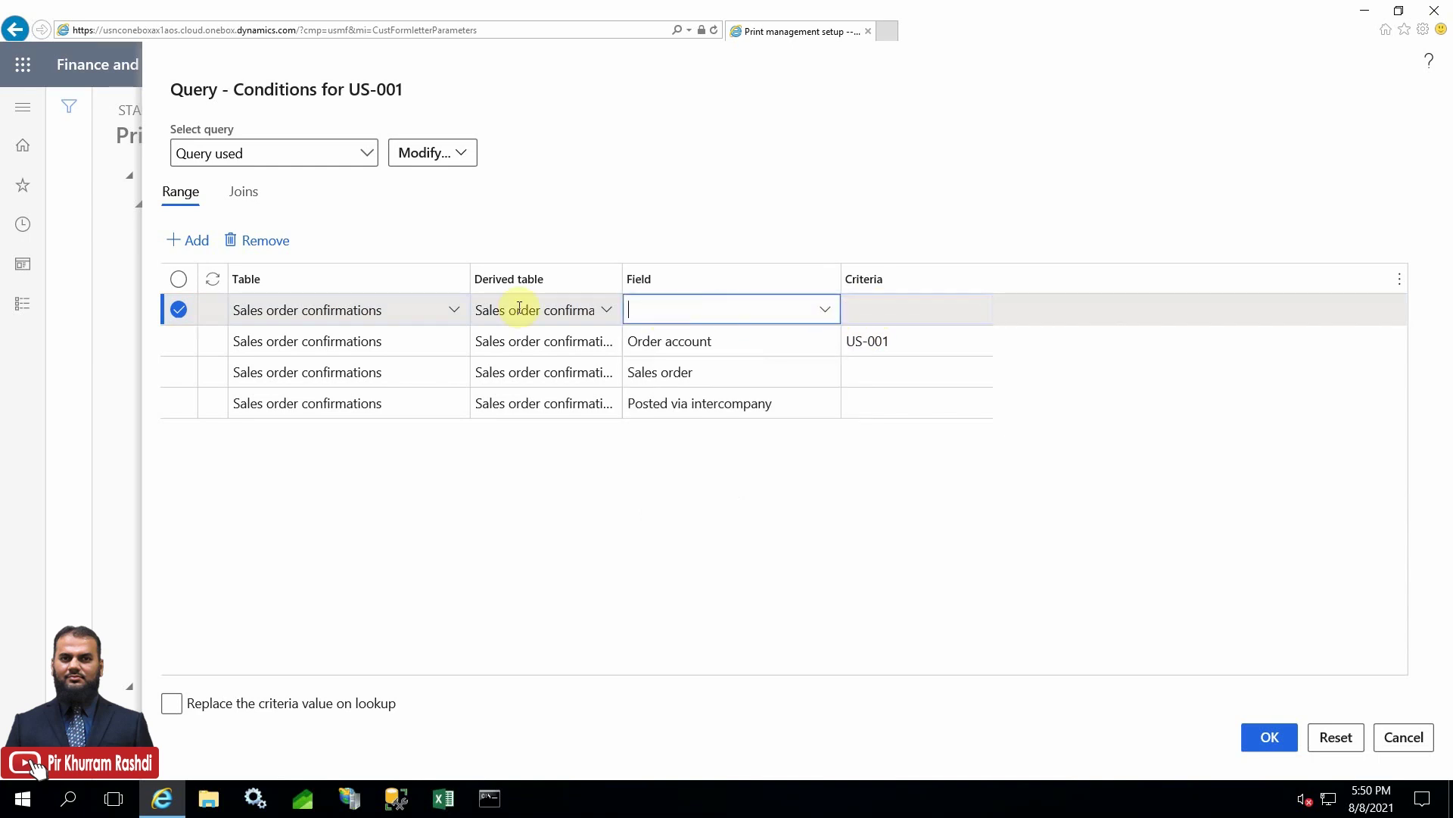
left_click(263, 249)
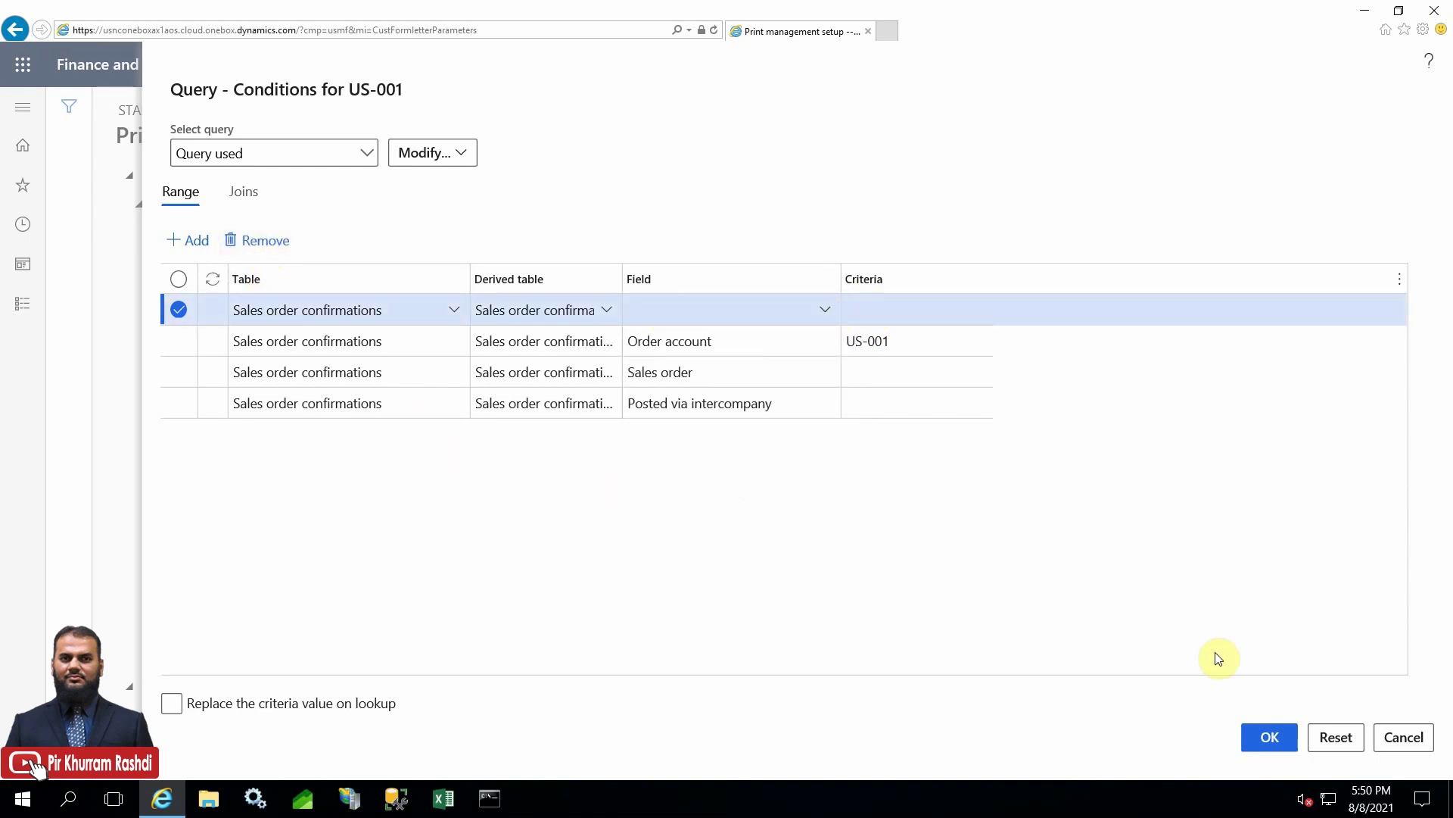
left_click(1270, 737)
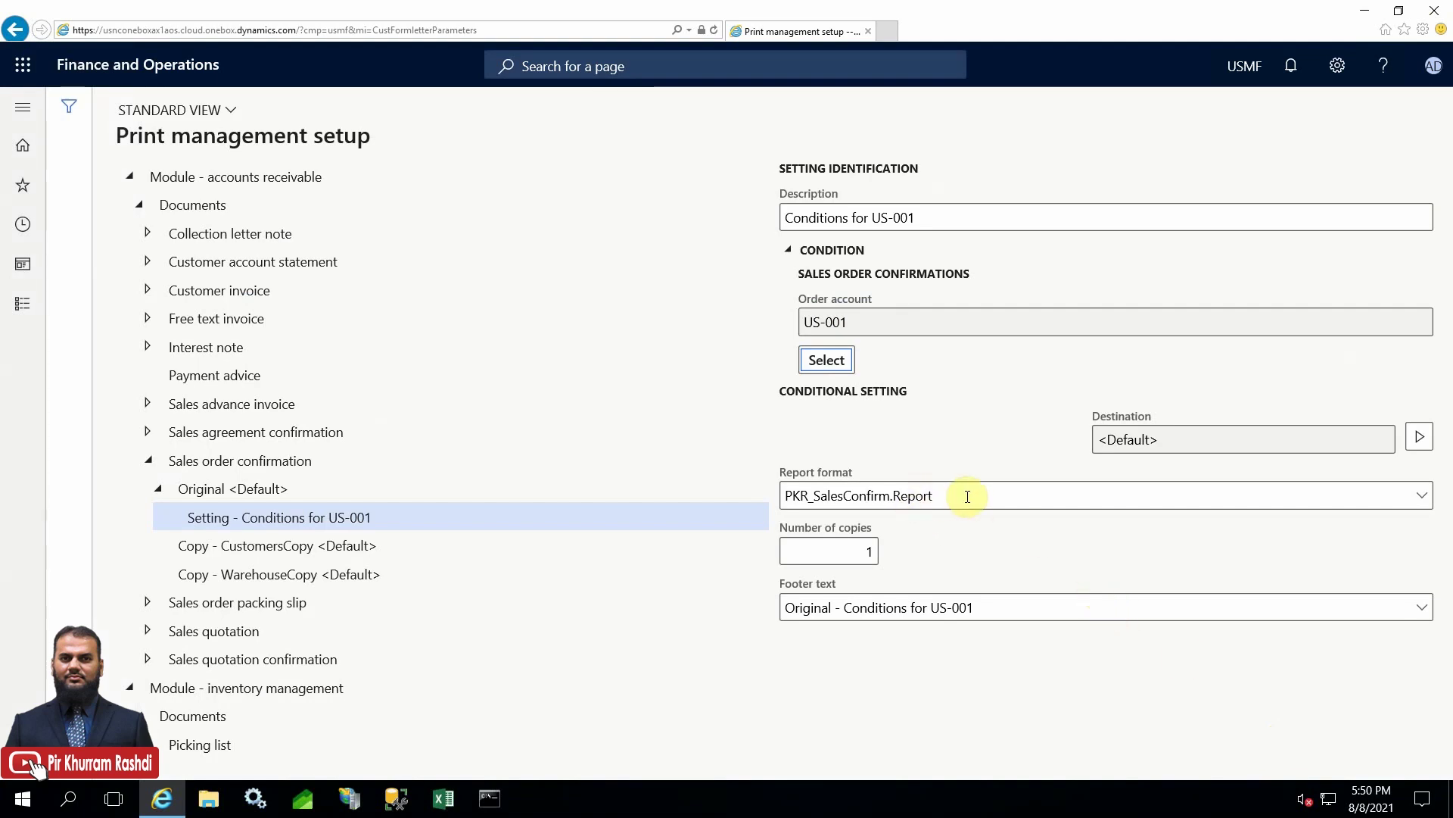
Review the report format and order account of the customer-specific setting, and return to the default original record.
left_click_drag(968, 495, 785, 495)
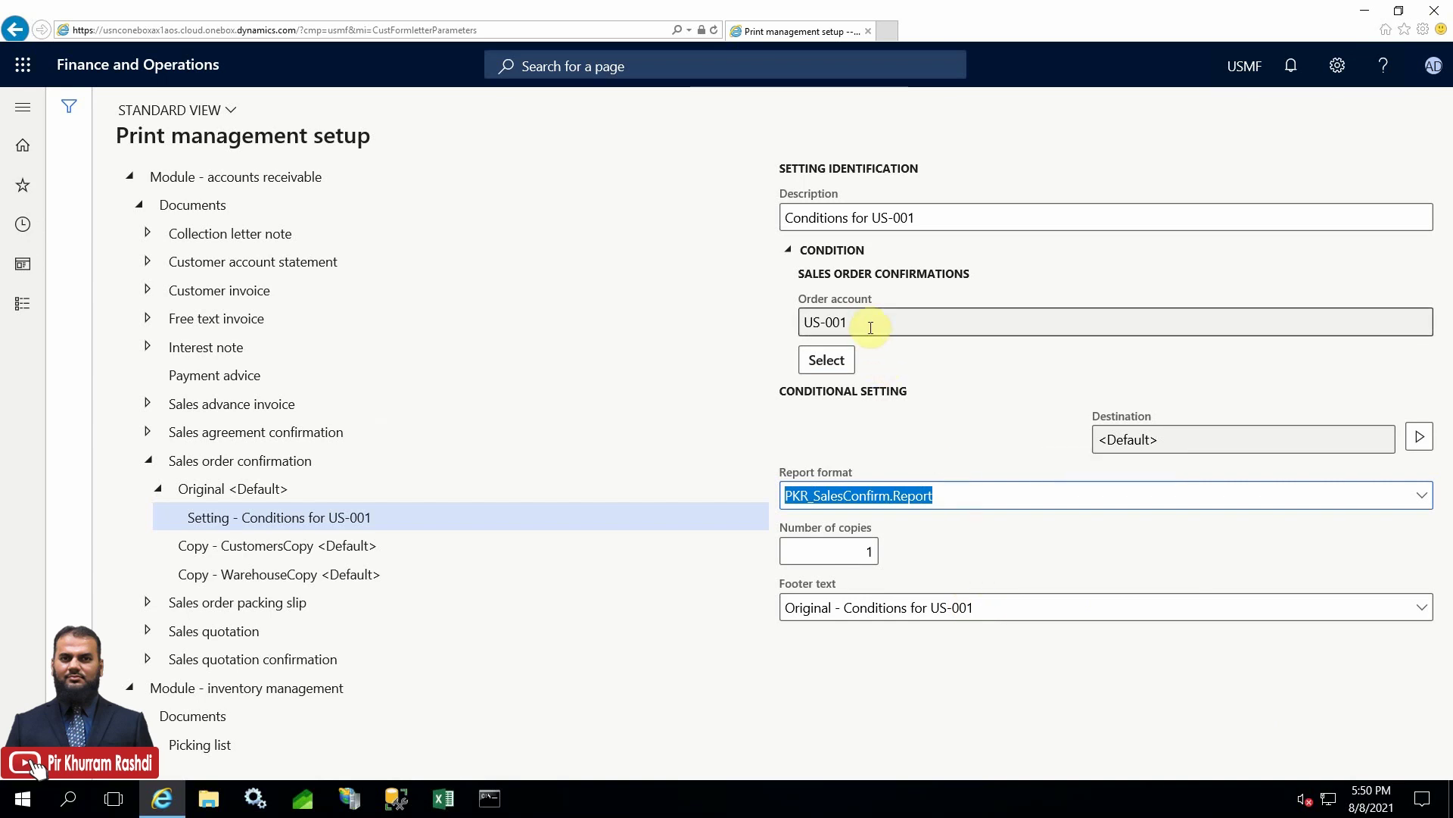
left_click_drag(870, 321, 808, 323)
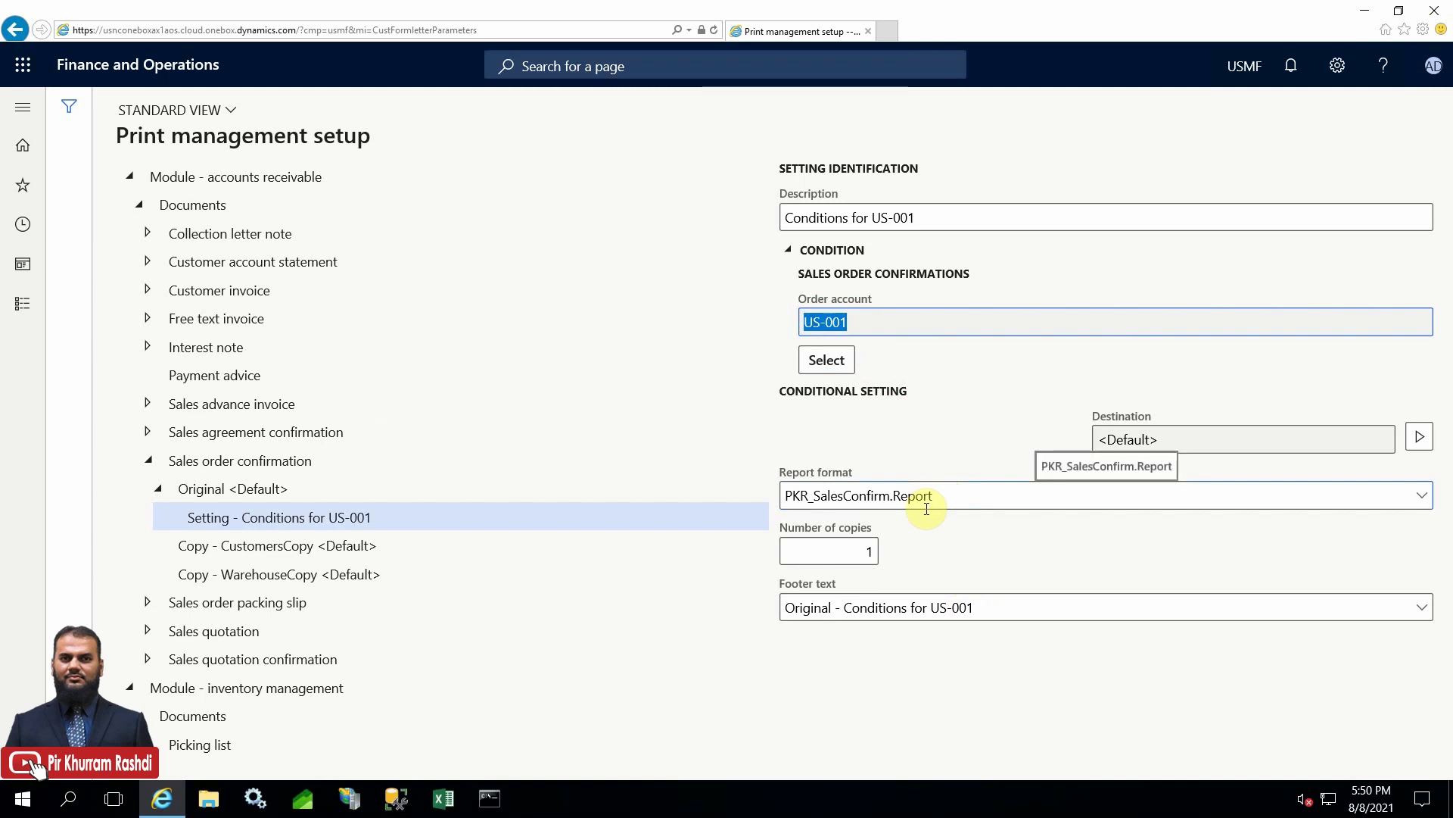
left_click(243, 494)
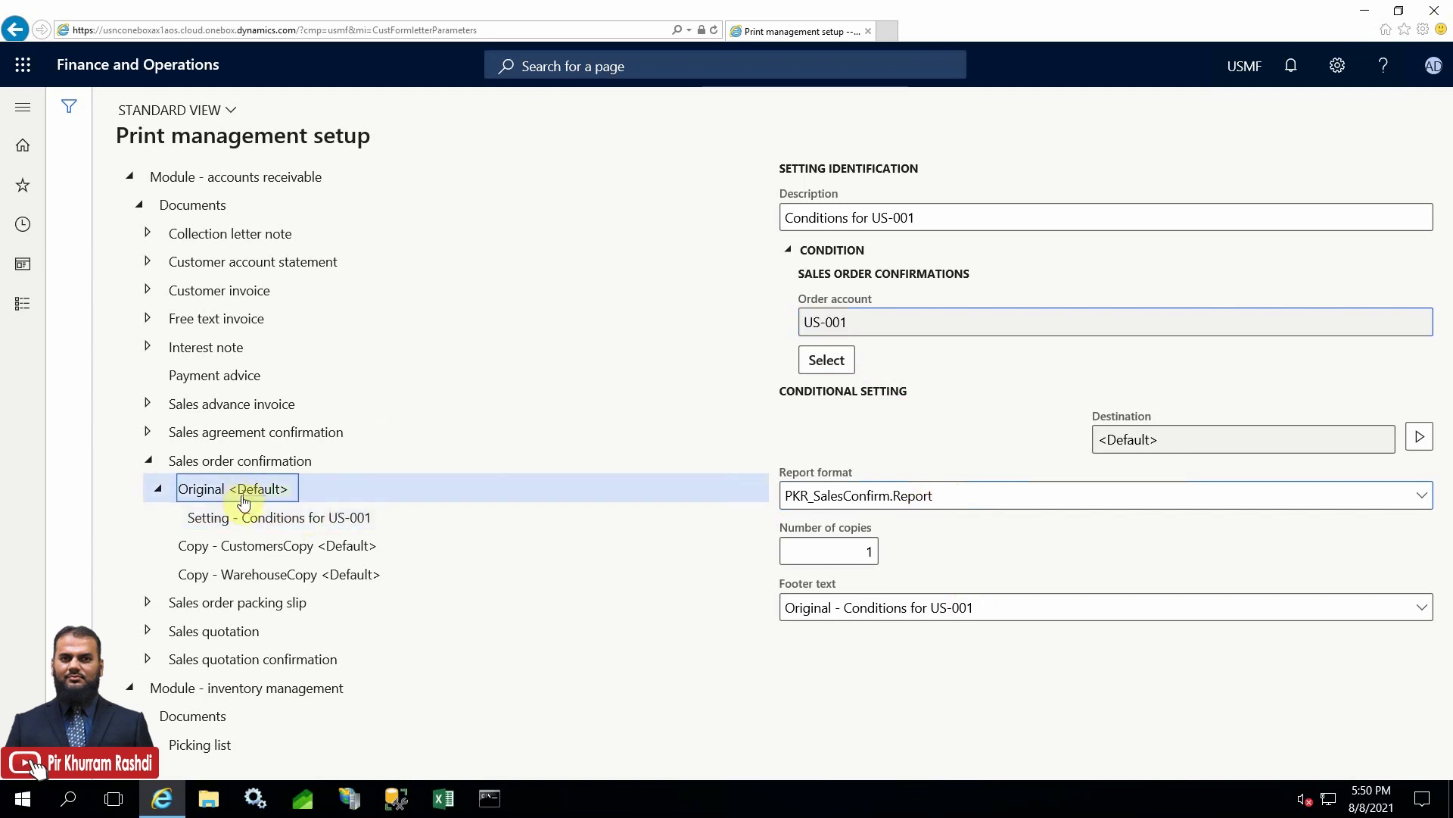
Review the report format, footer text and number of copies of the default original, plus the CustomersCopy and WarehouseCopy records.
right_click(243, 502)
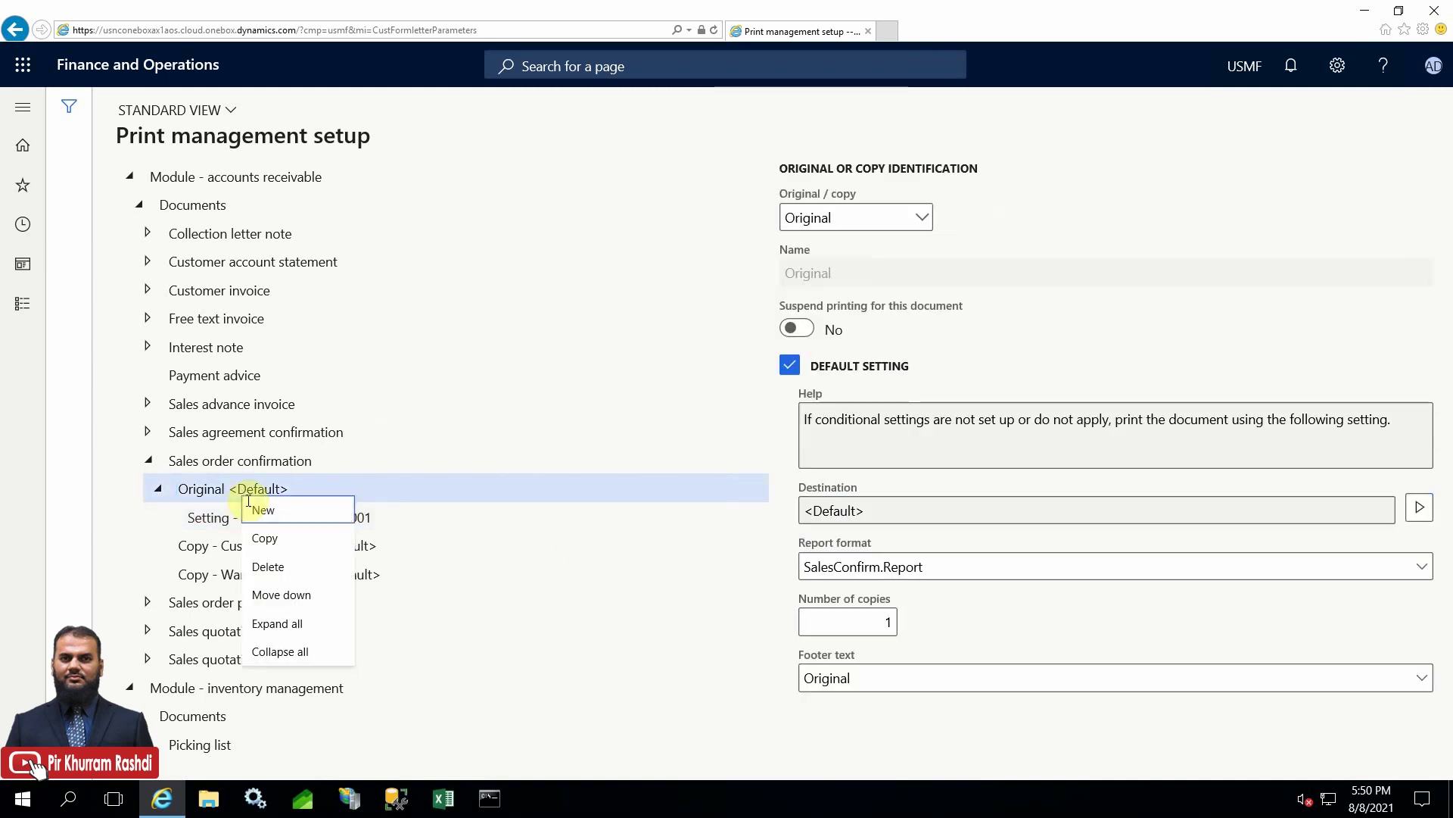
left_click(1014, 508)
left_click_drag(925, 566, 800, 570)
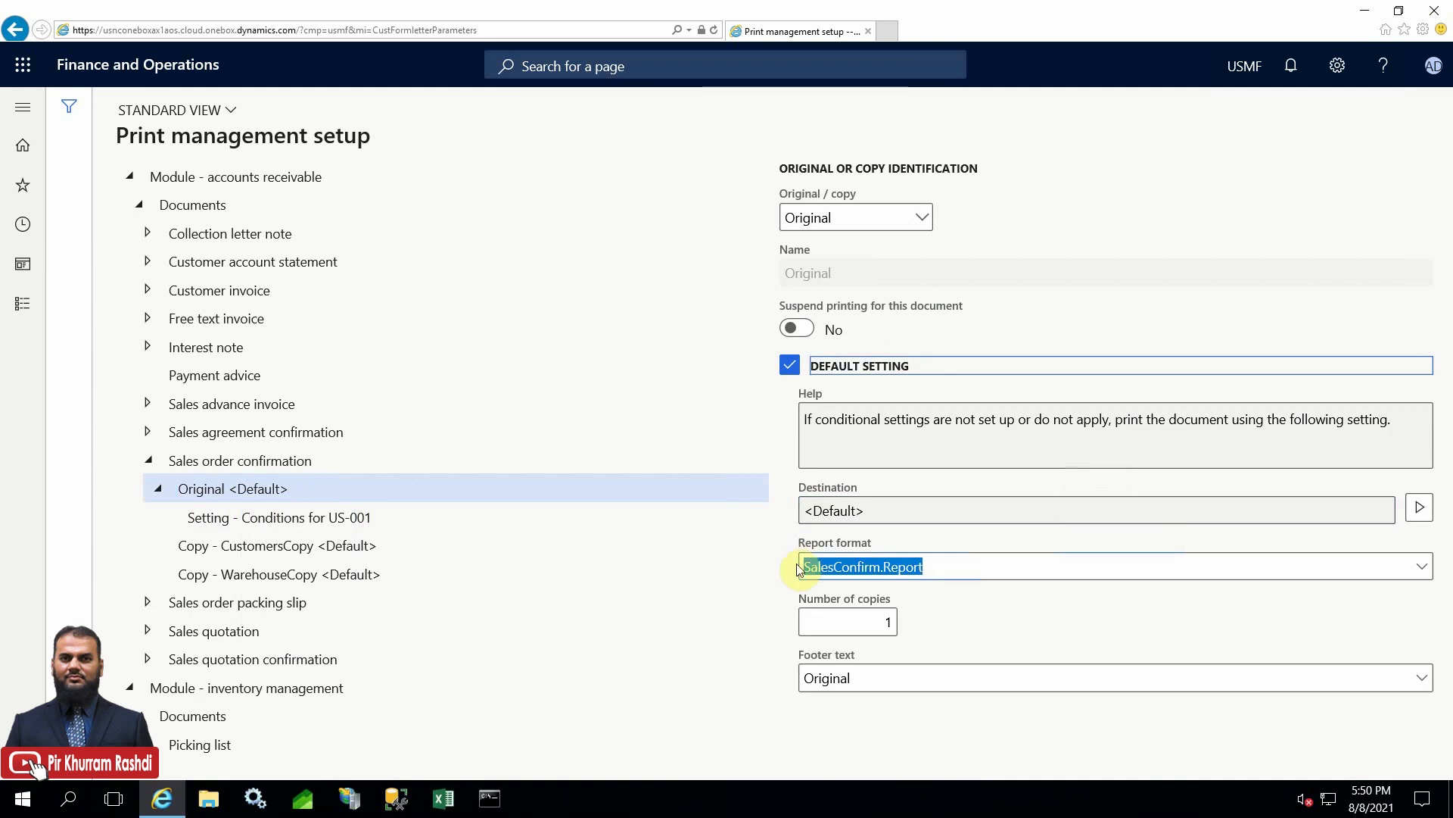
left_click(899, 675)
double_click(860, 679)
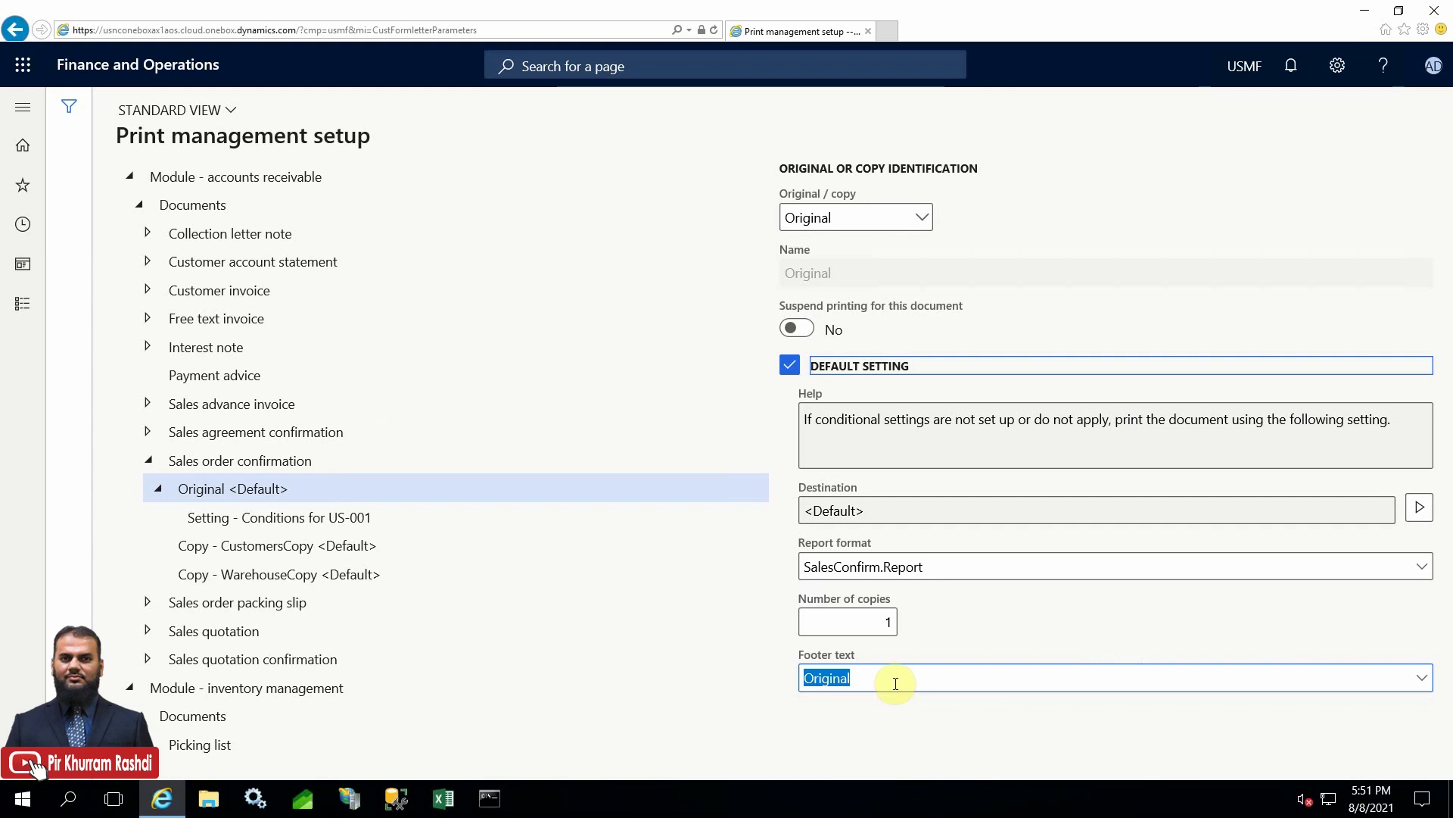
left_click(867, 619)
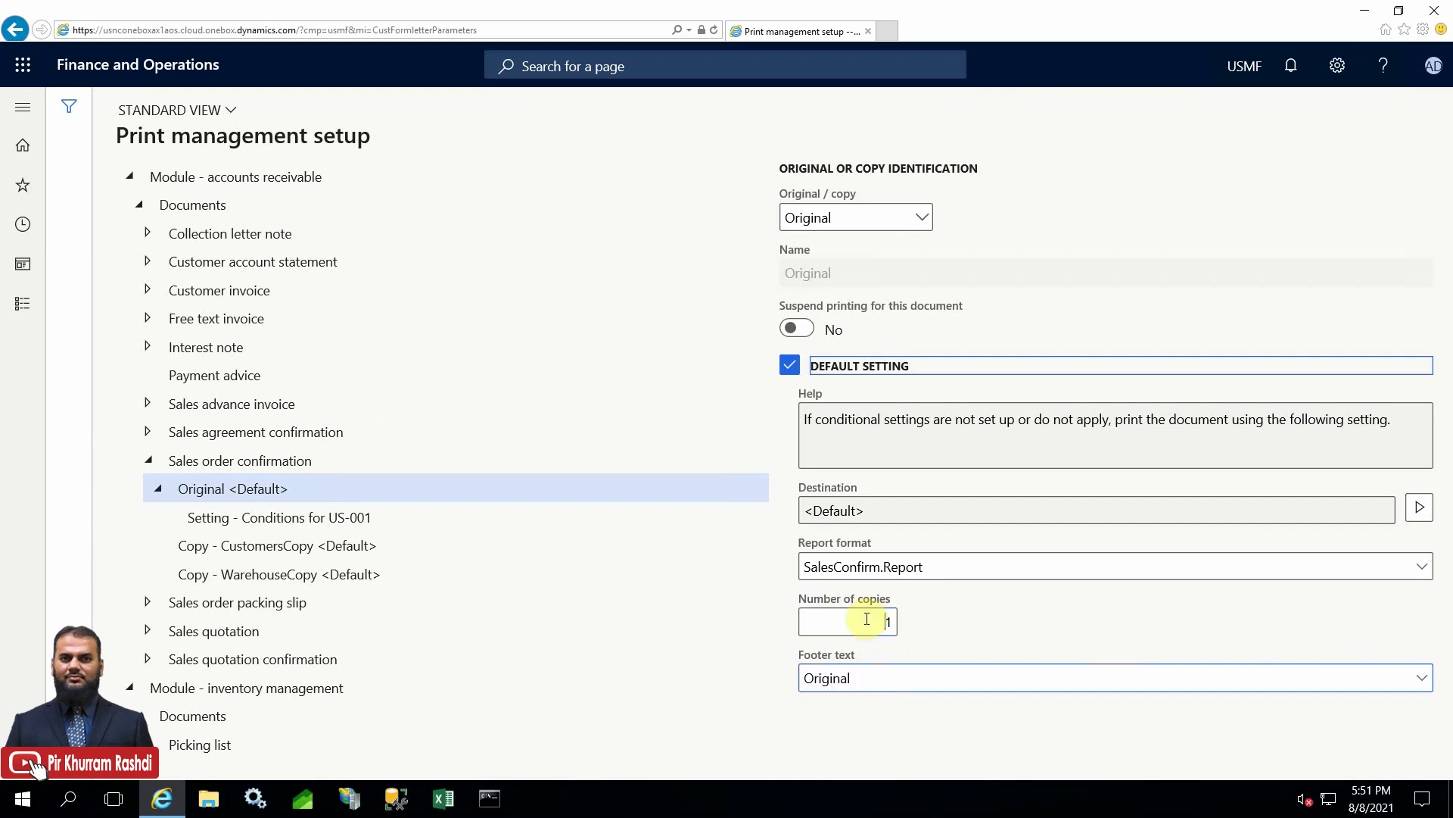
left_click_drag(862, 619, 917, 624)
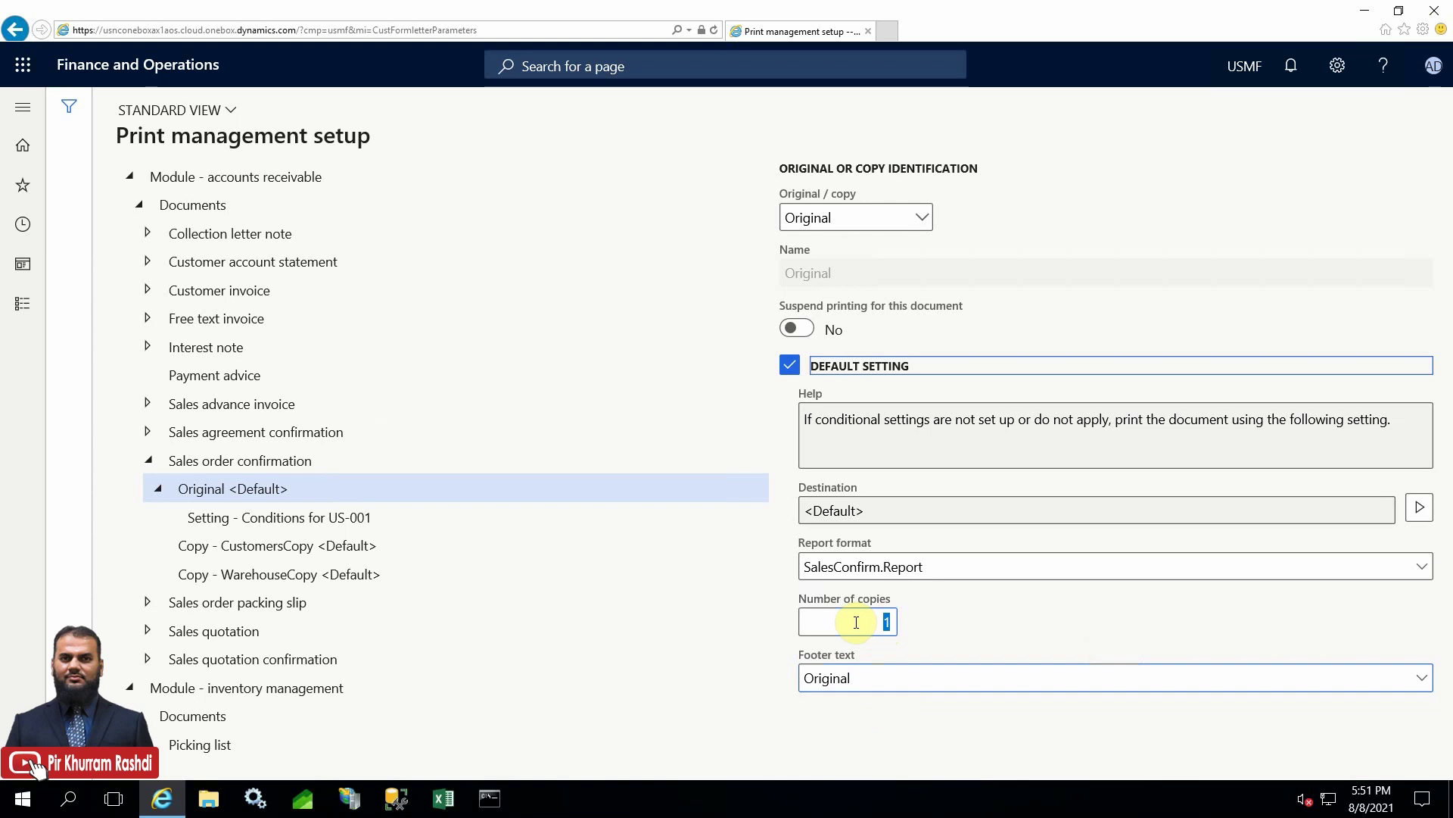
left_click(880, 622)
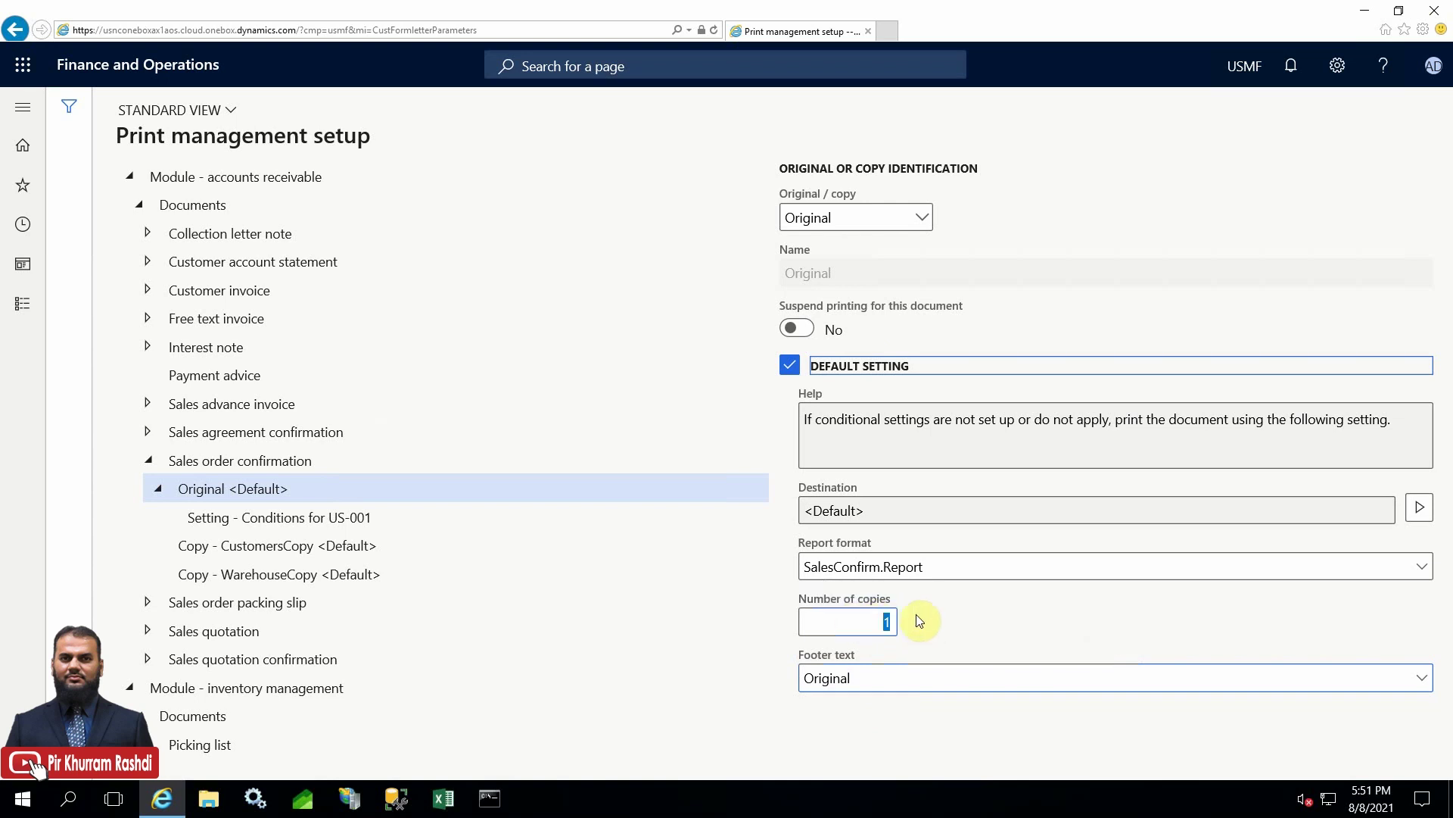
left_click(286, 546)
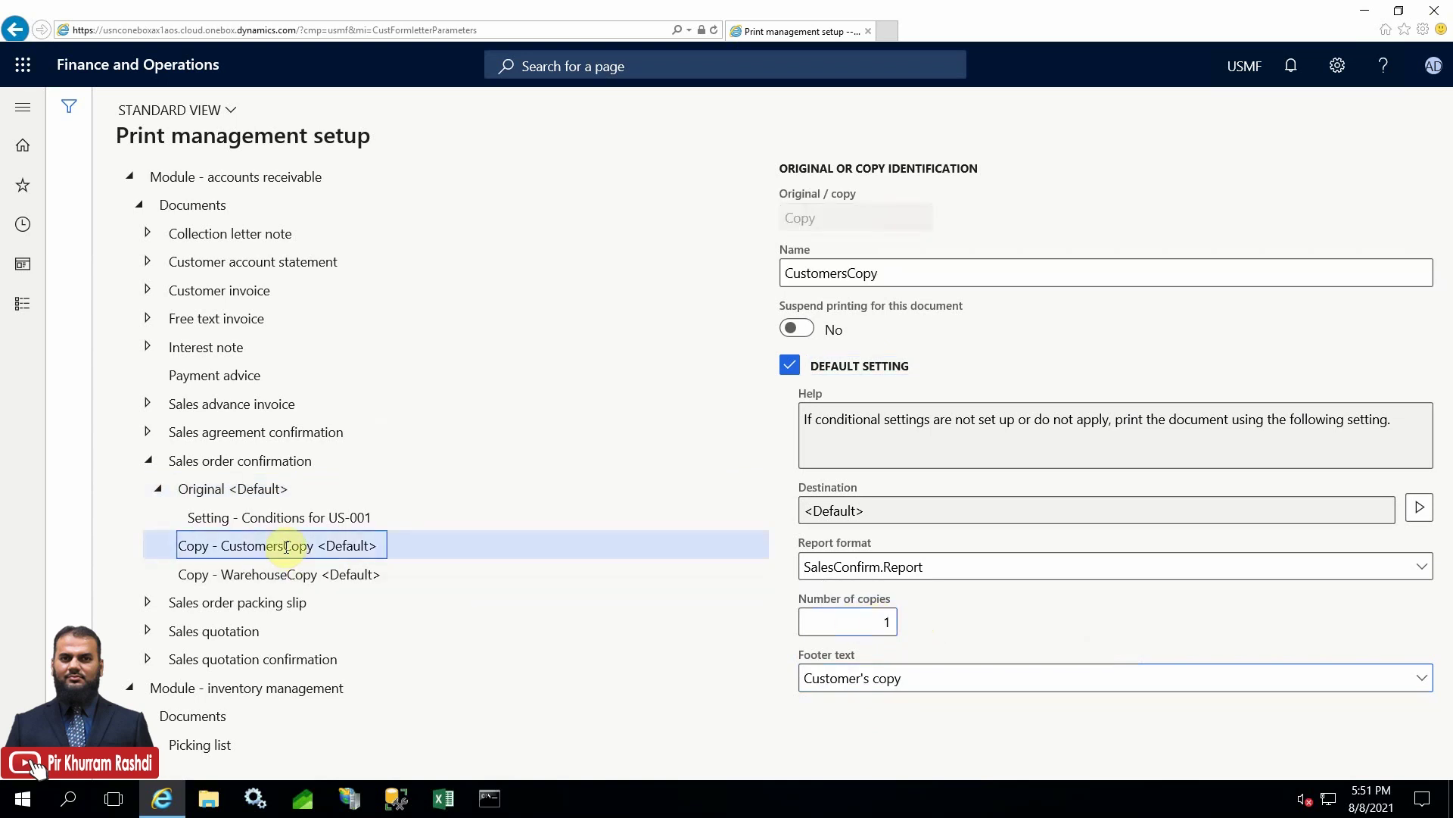
left_click(292, 576)
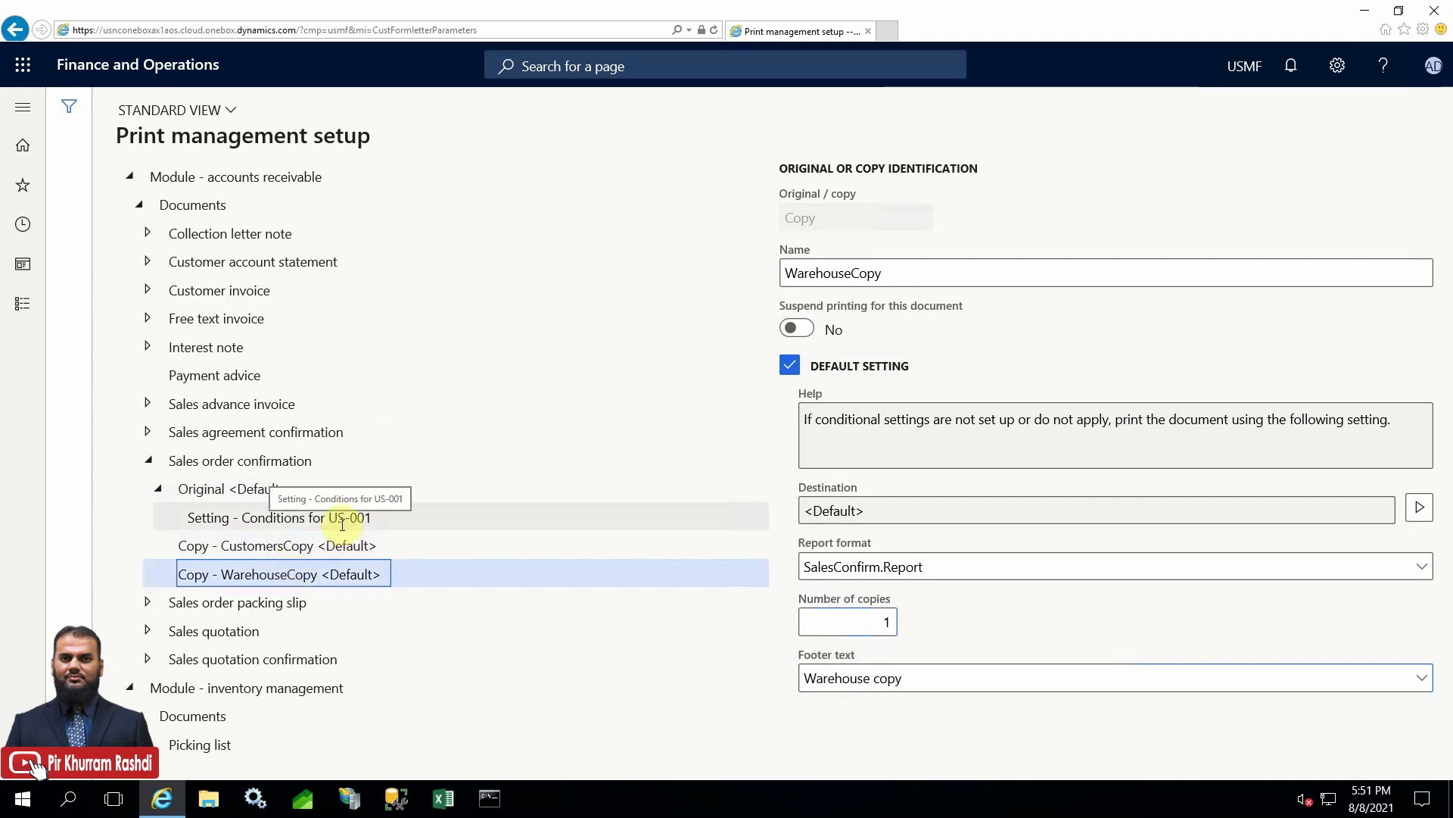
left_click(1257, 73)
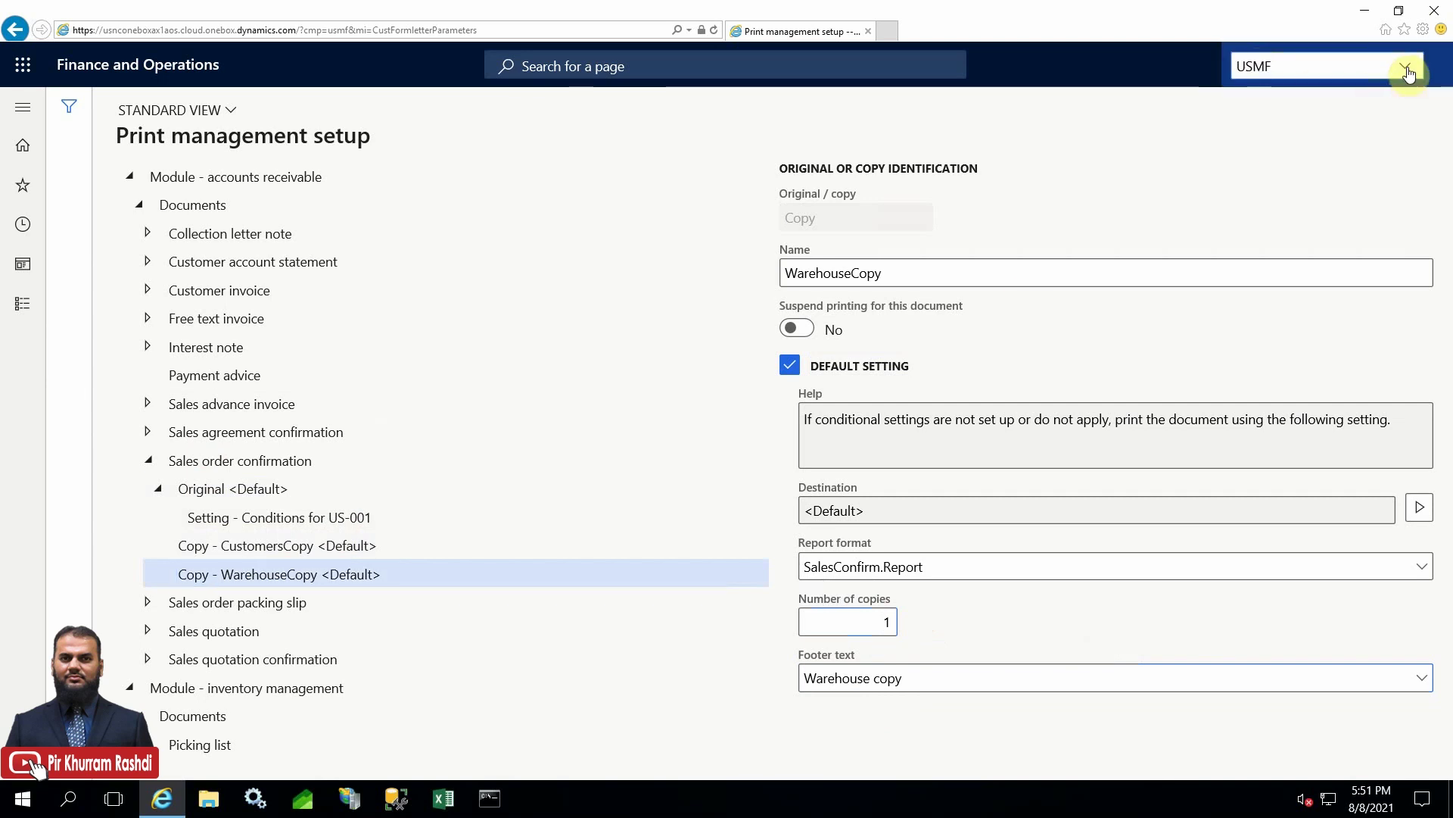
left_click(1408, 72)
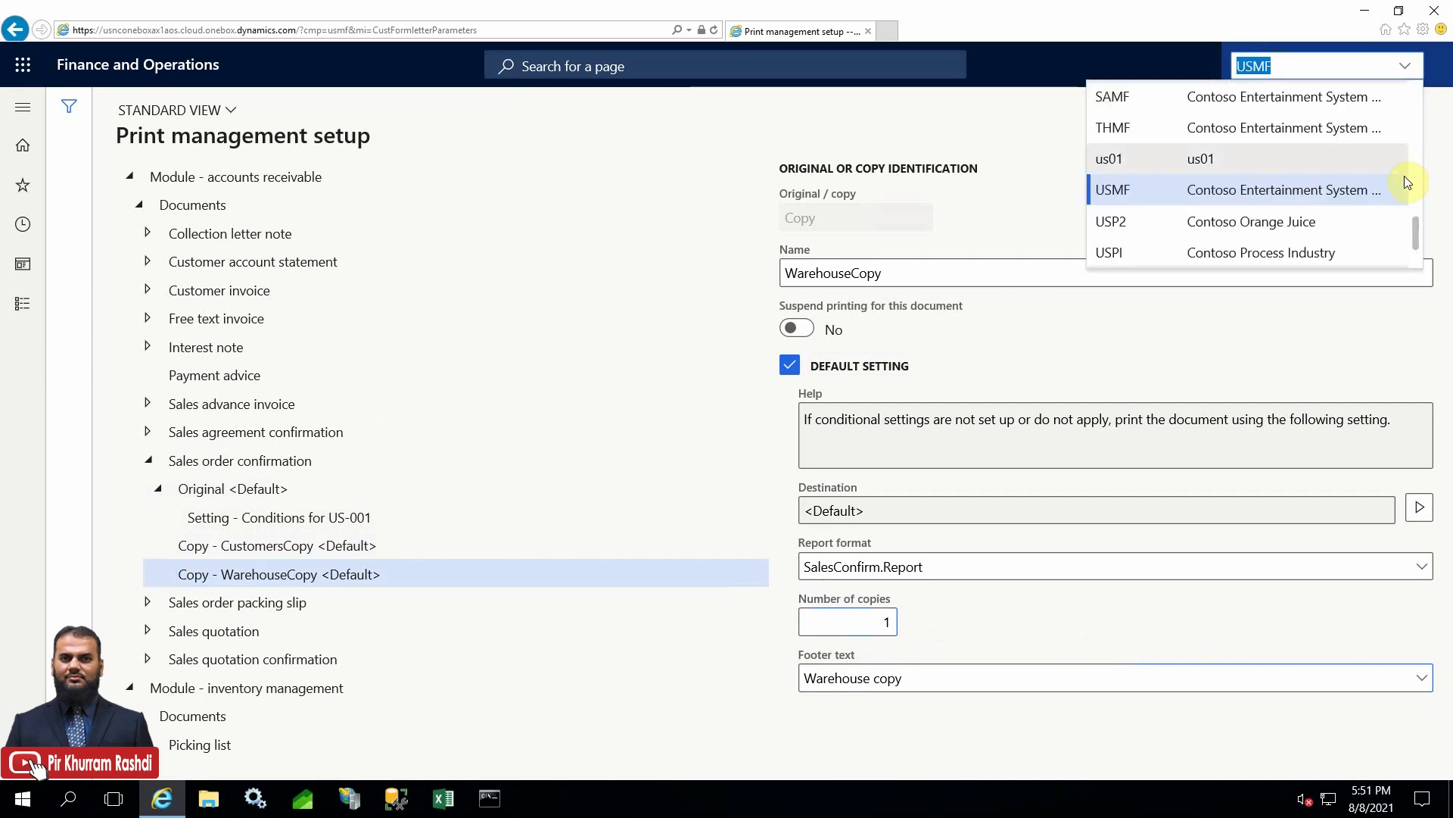
scroll(1417, 240, "down", 1)
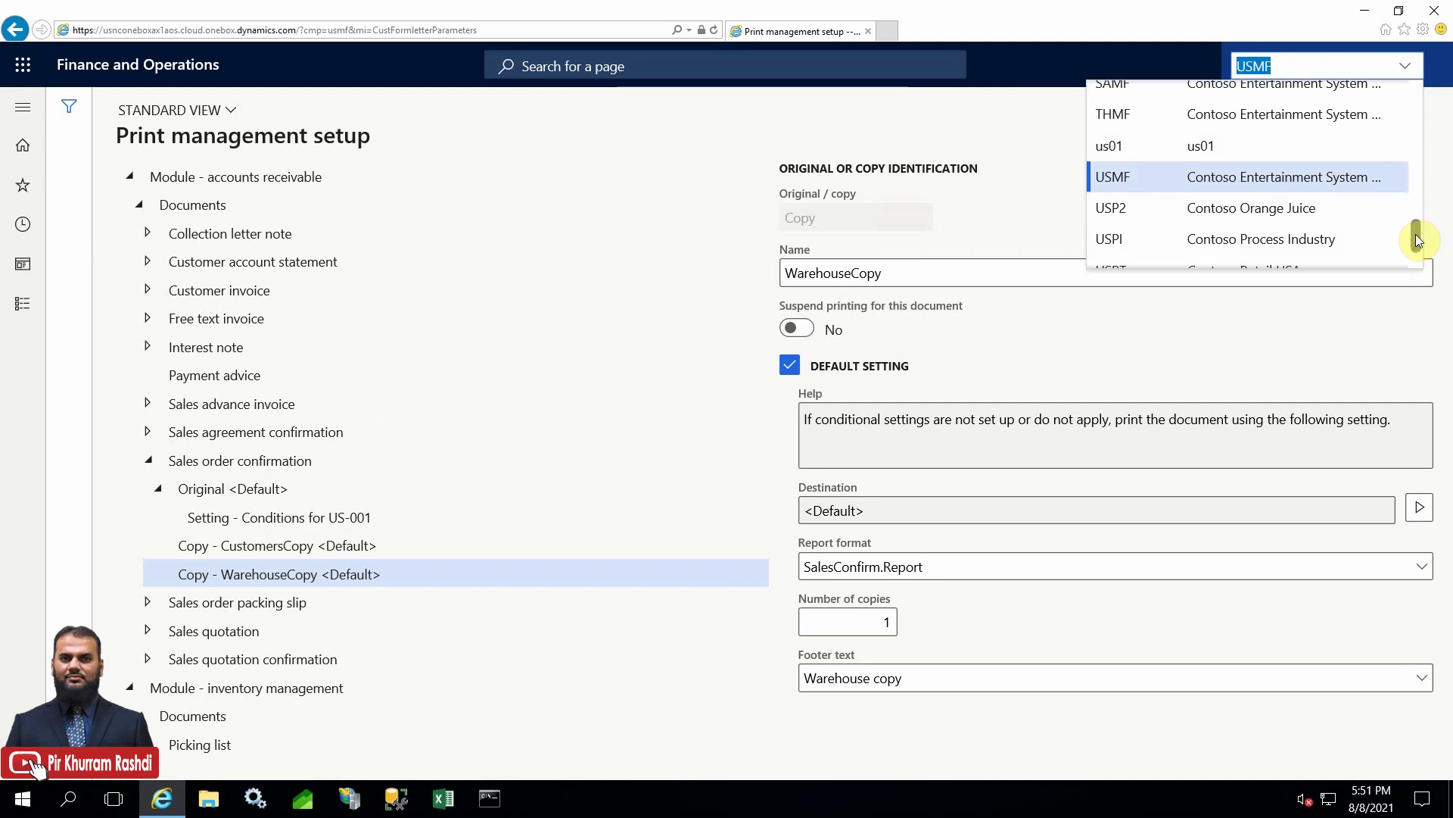
scroll(1416, 240, "down", 3)
key("Escape")
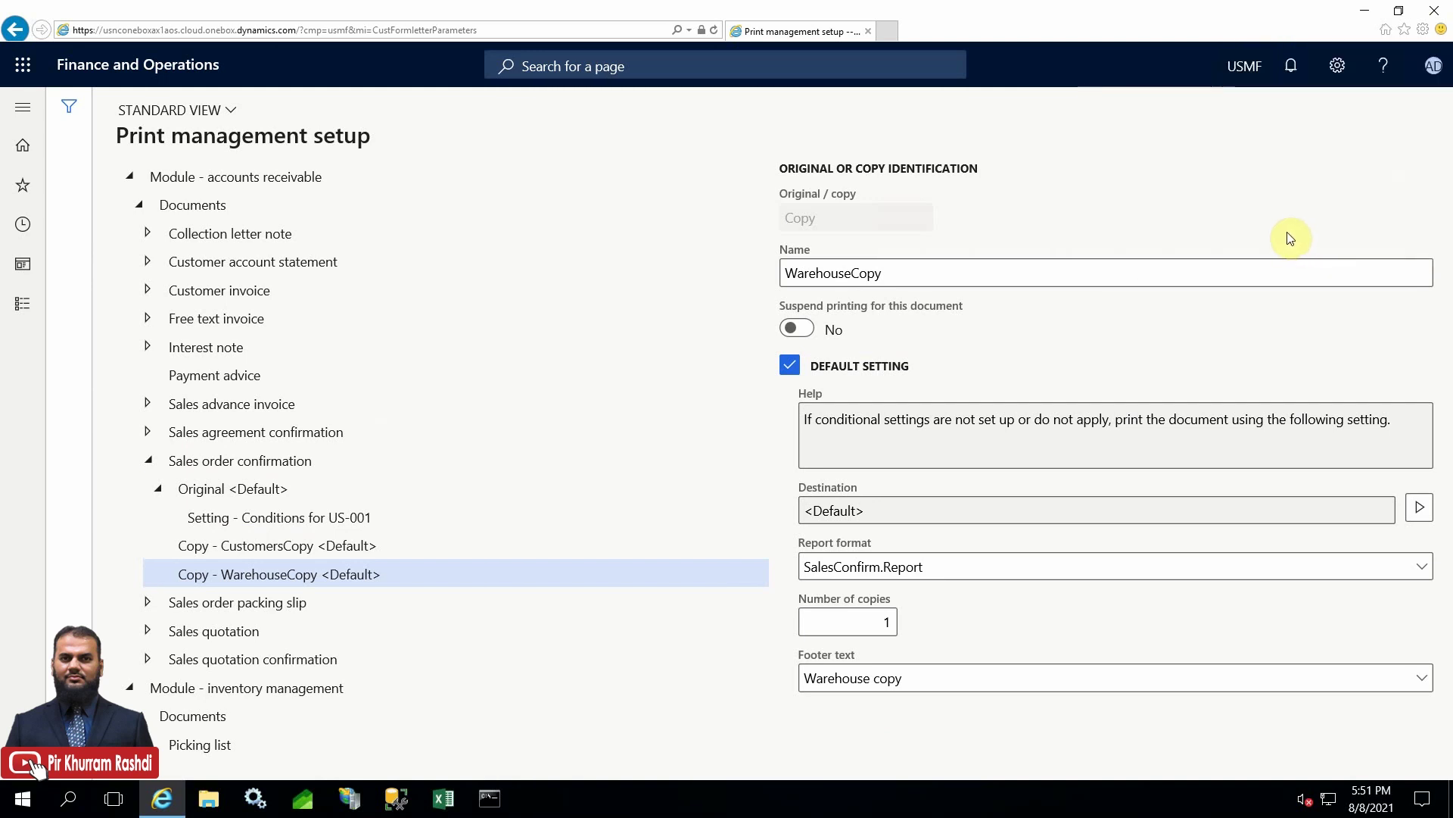
Switch the company to USRT and open the default original sales order confirmation record in its print management setup.
left_click(1246, 68)
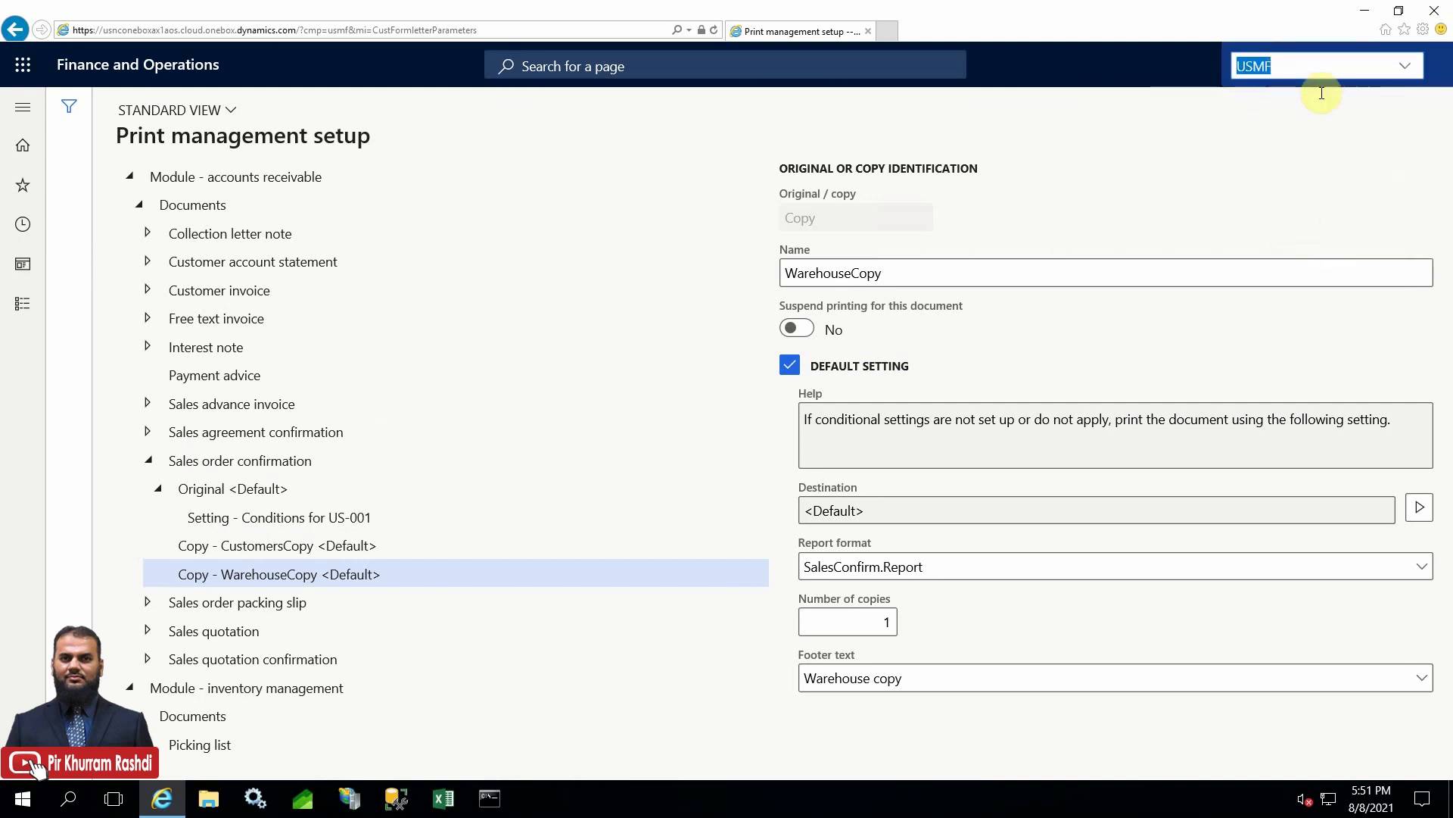
left_click(1407, 70)
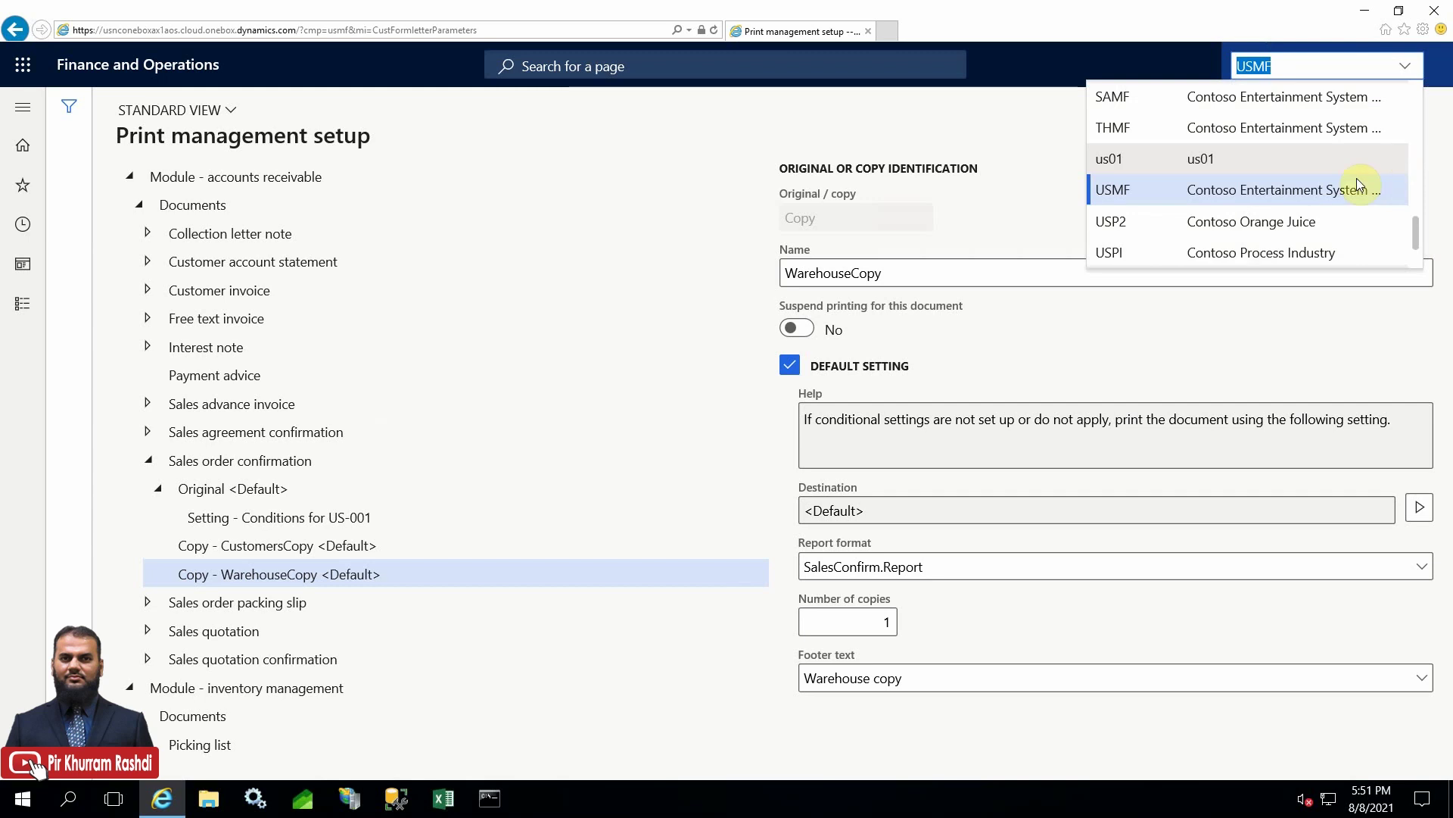
scroll(1357, 179, "down", 2)
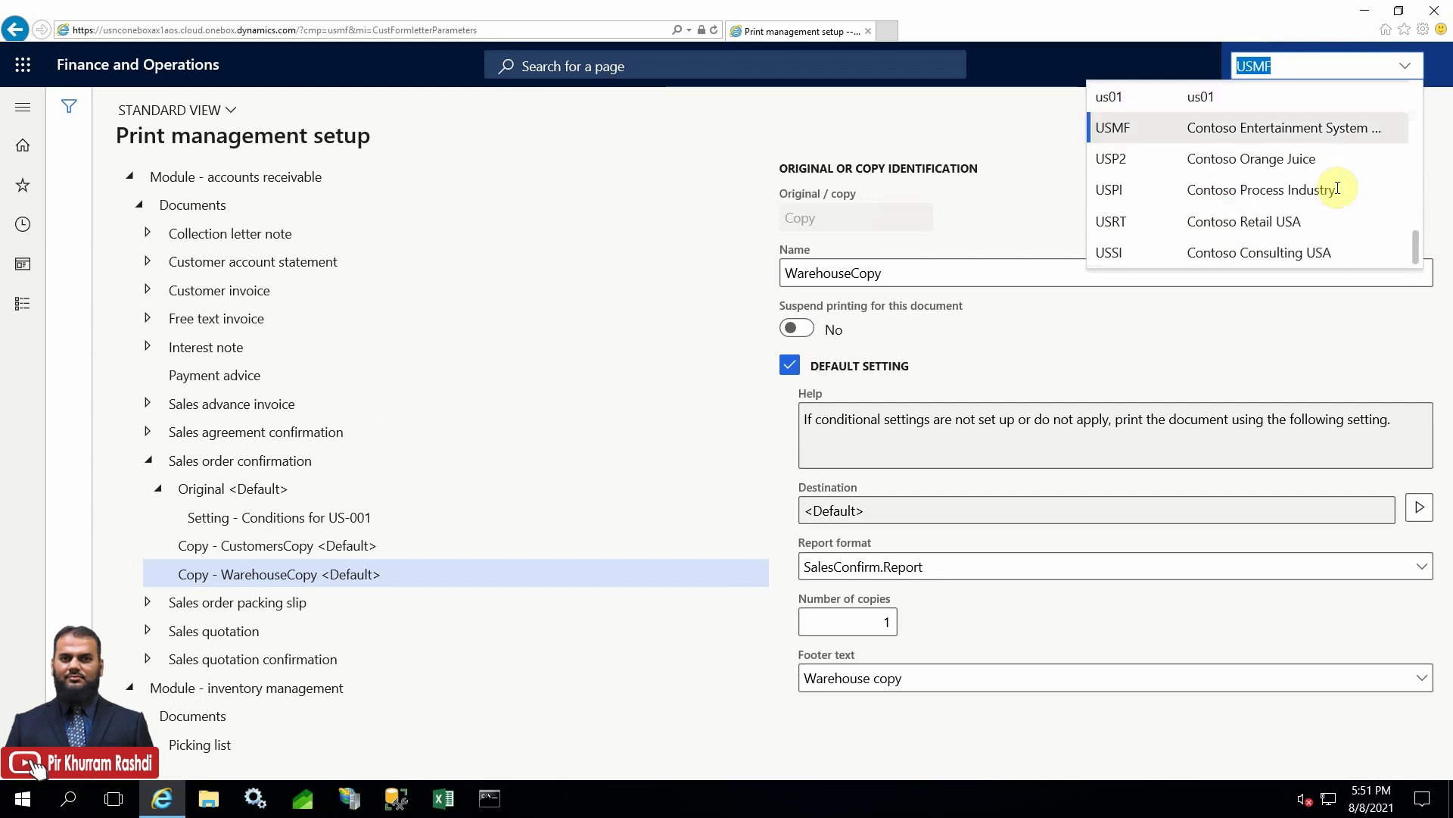
left_click(1231, 221)
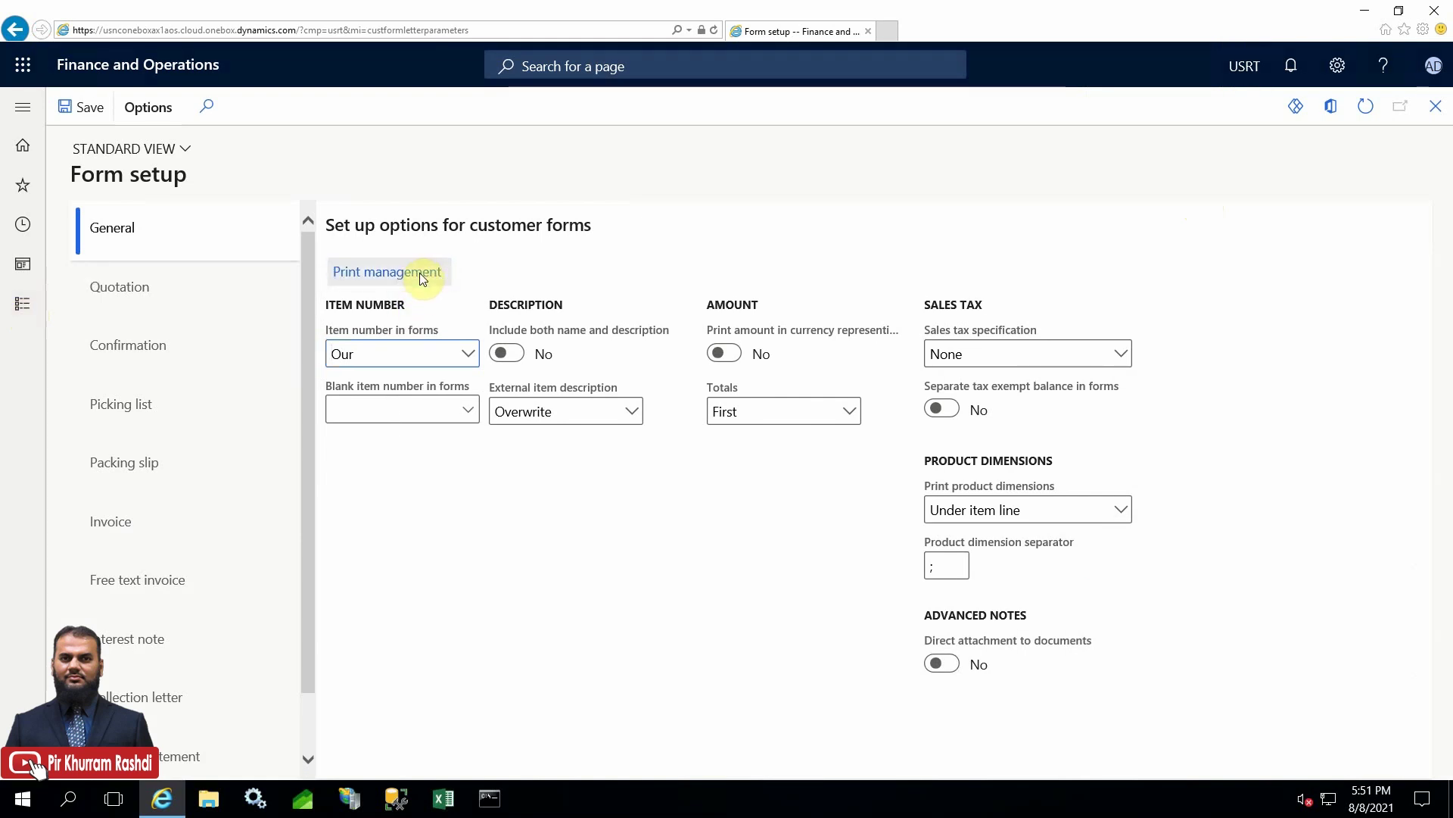
left_click(420, 285)
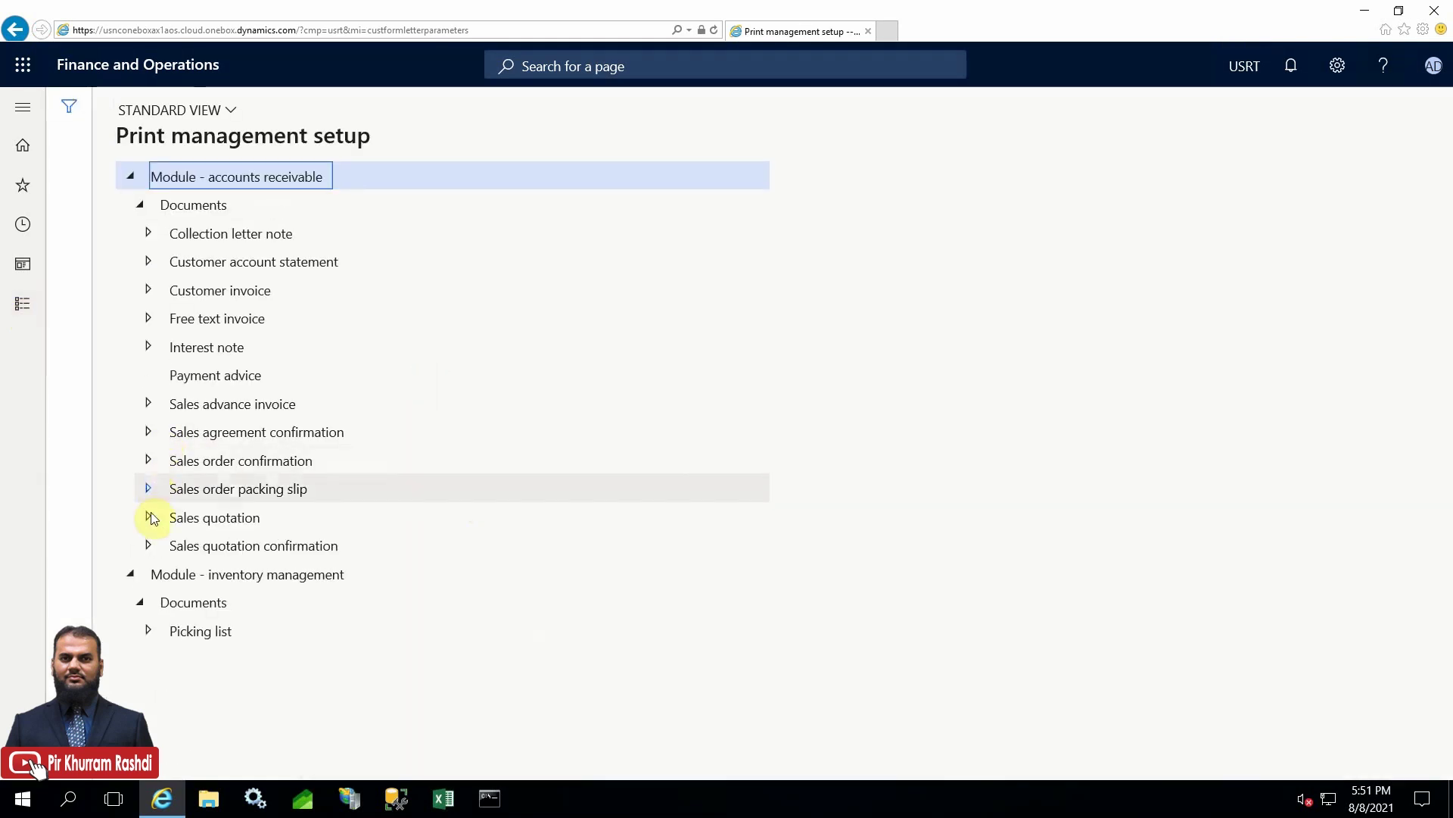
left_click(151, 460)
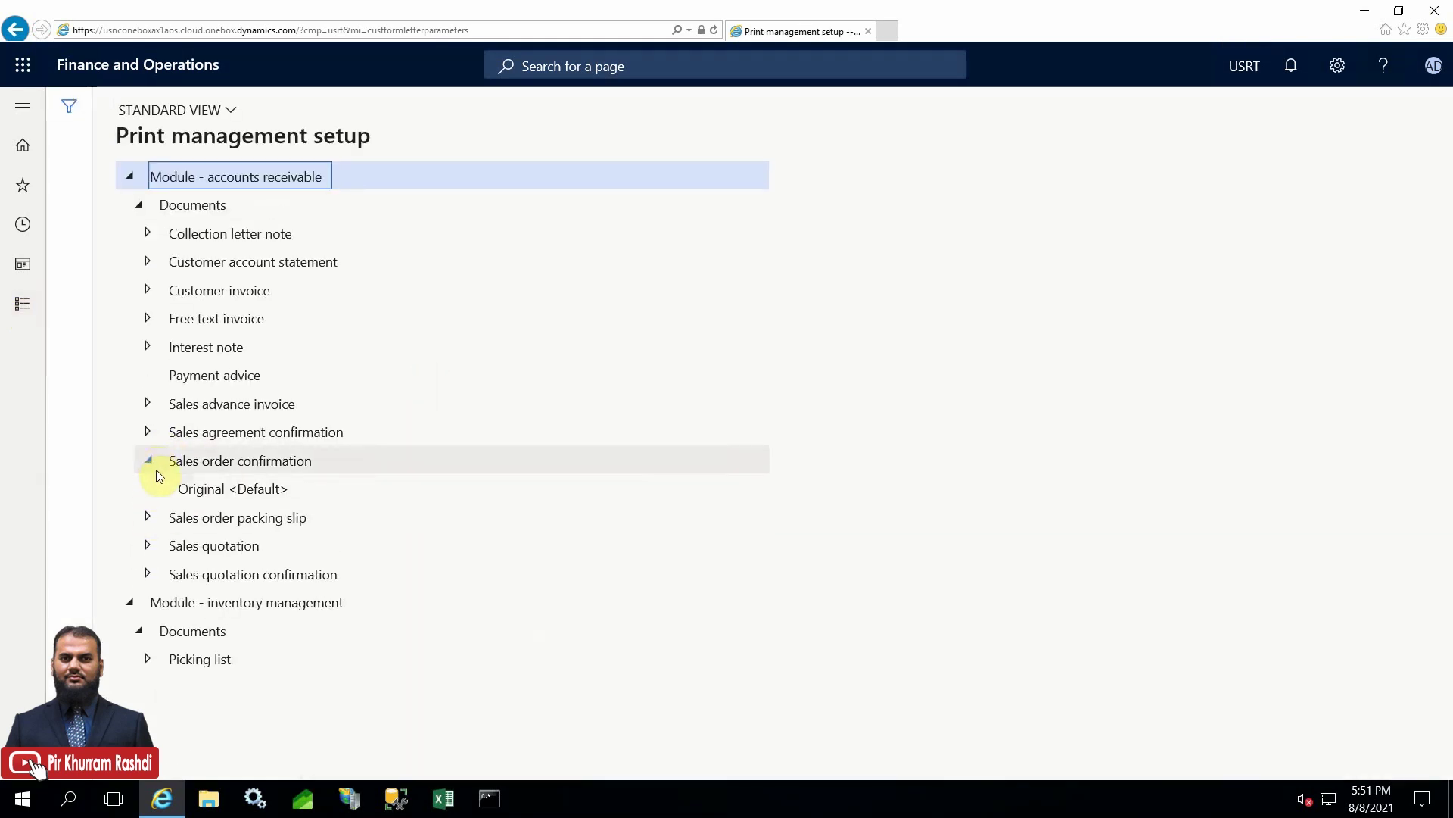
left_click(189, 489)
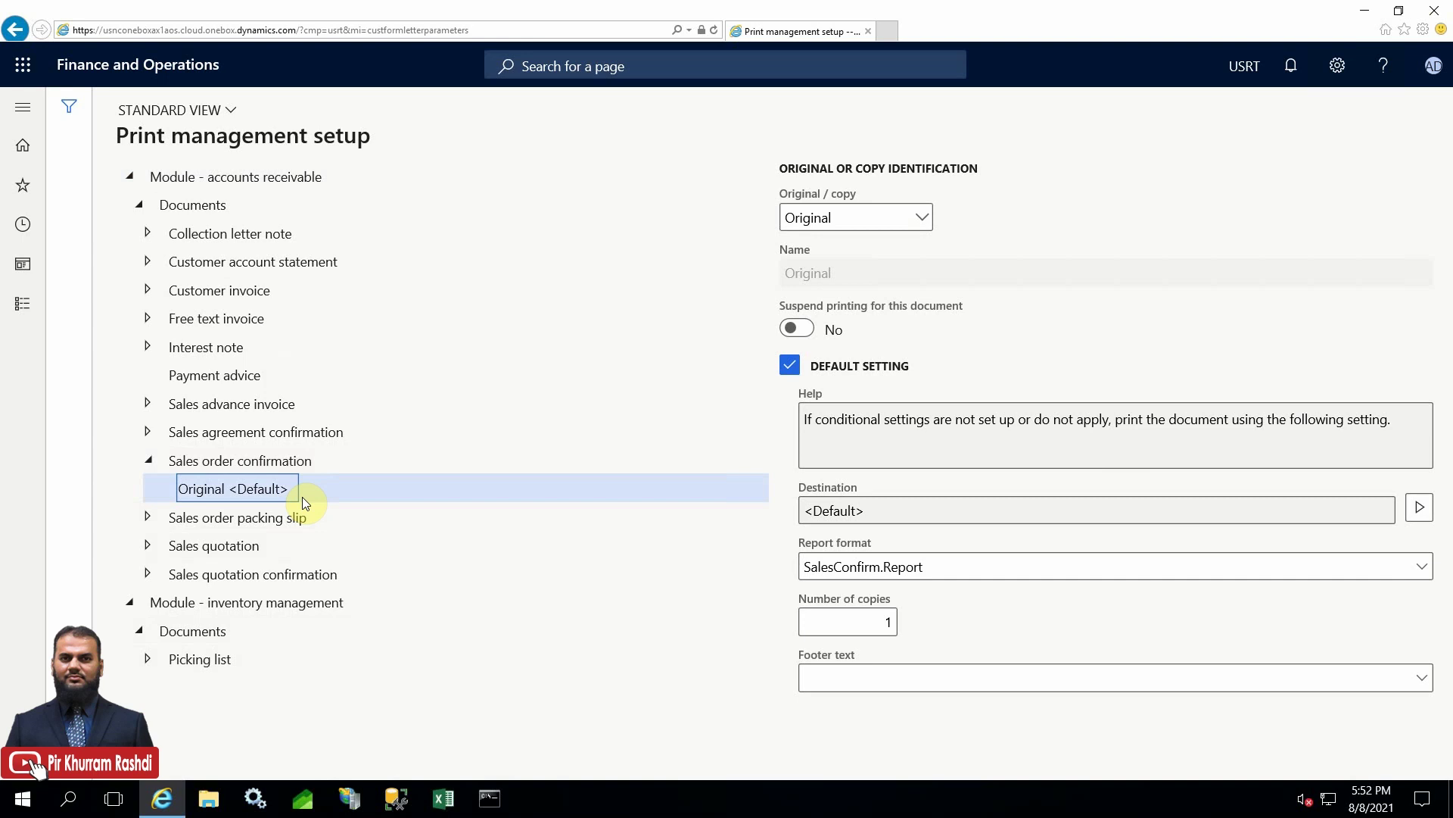
Open the Accounts receivable form notes and switch the company back to USMF.
left_click(26, 314)
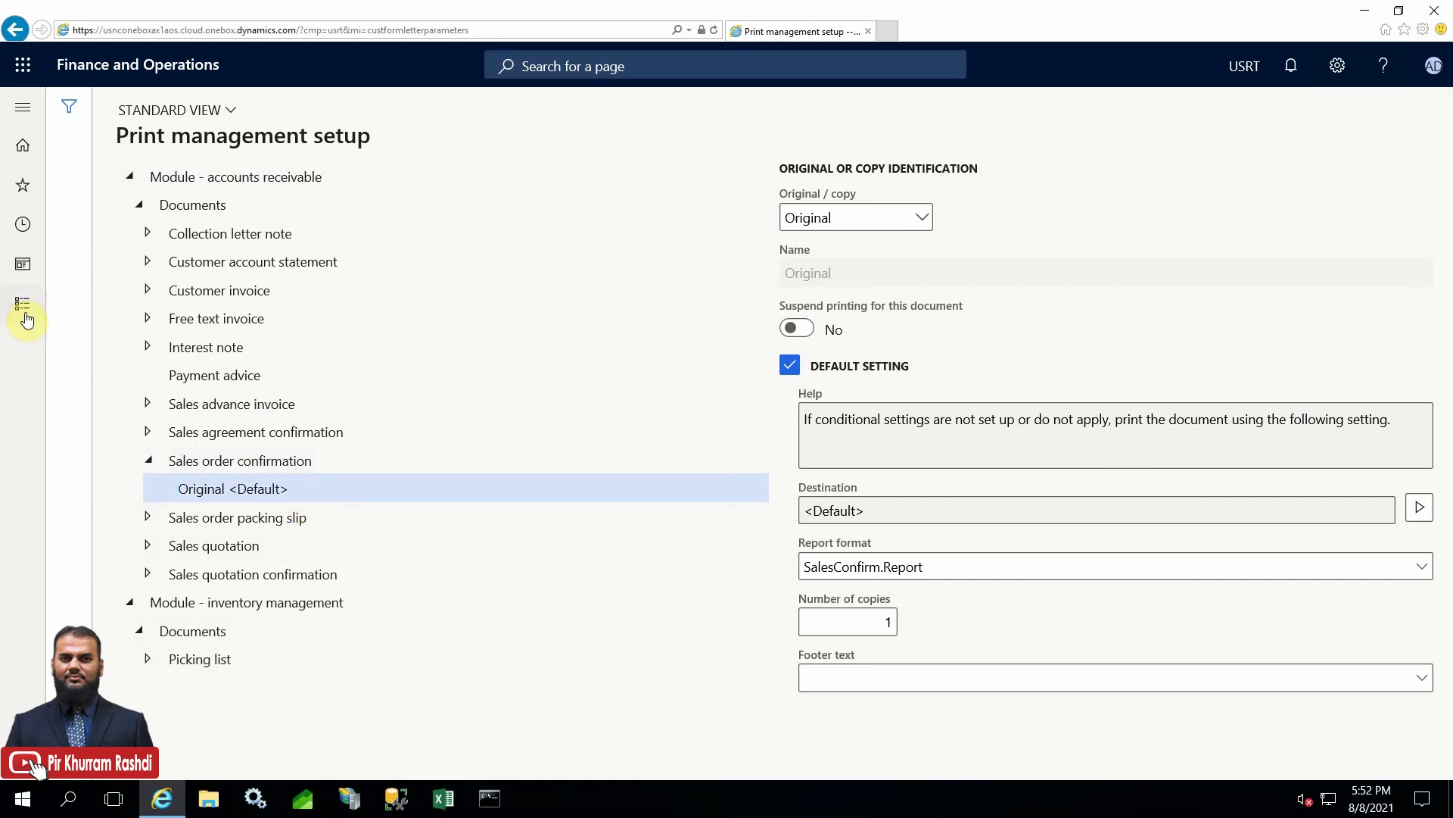
left_click(117, 382)
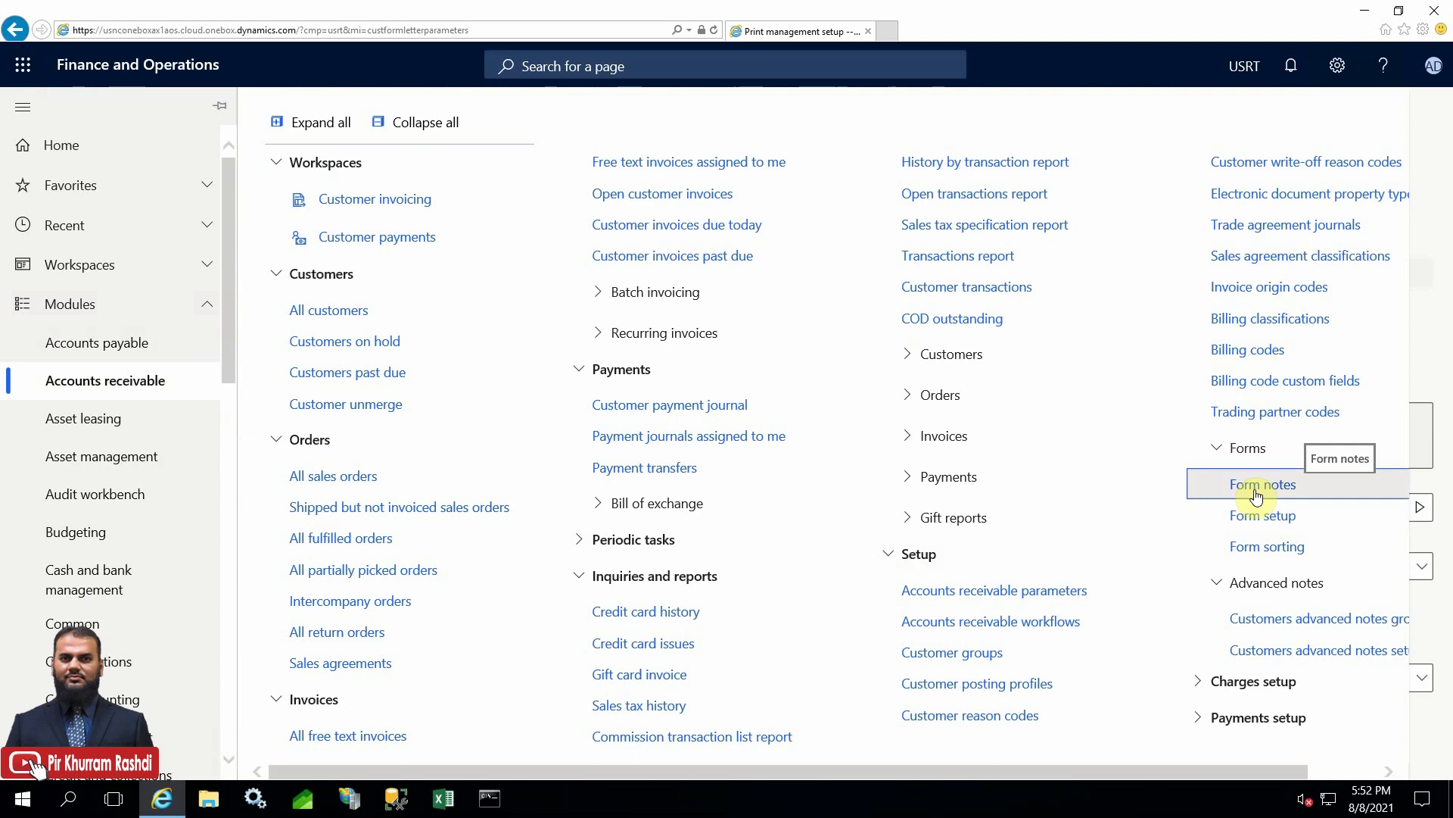
left_click(1257, 492)
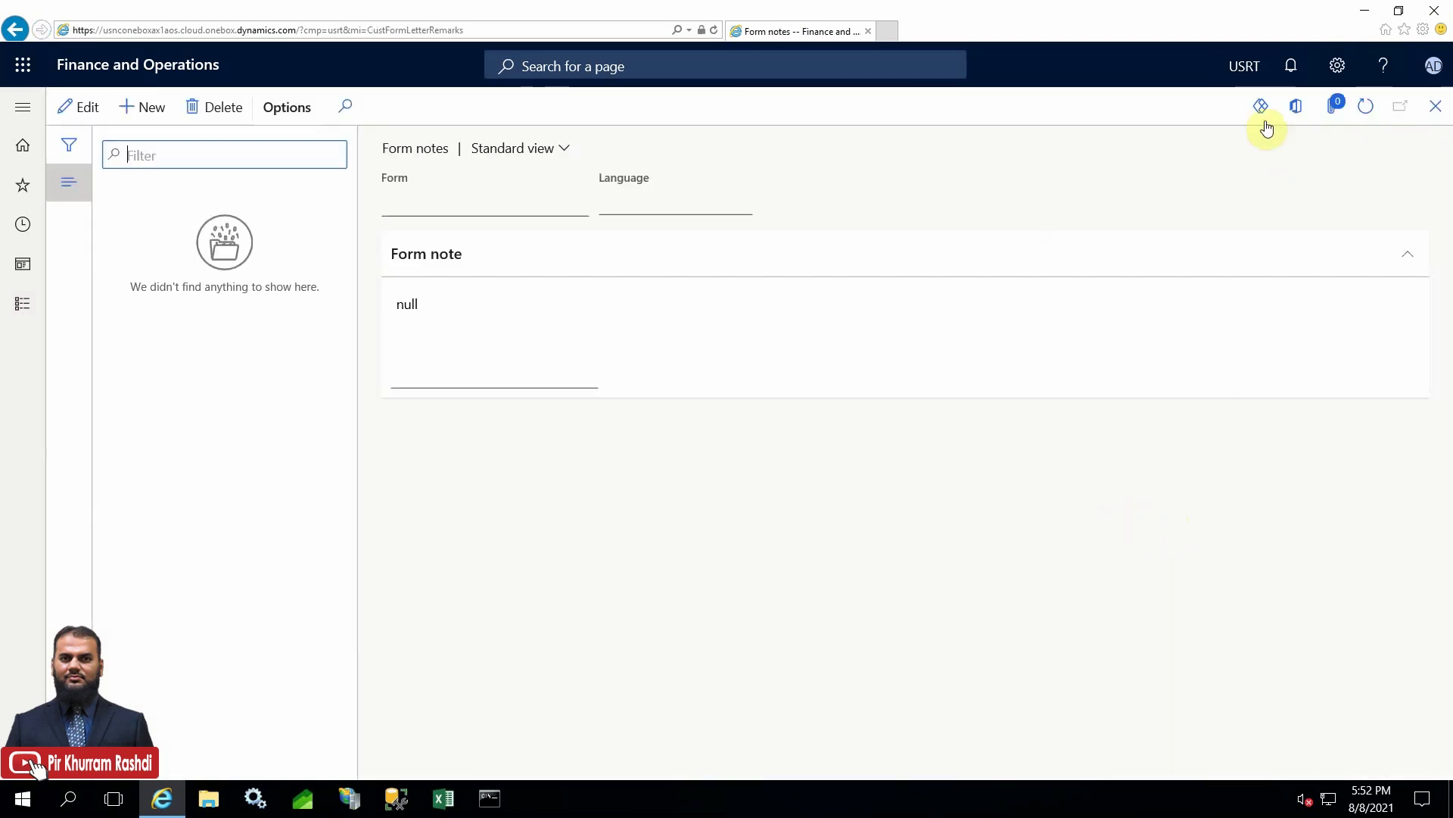
left_click(1244, 66)
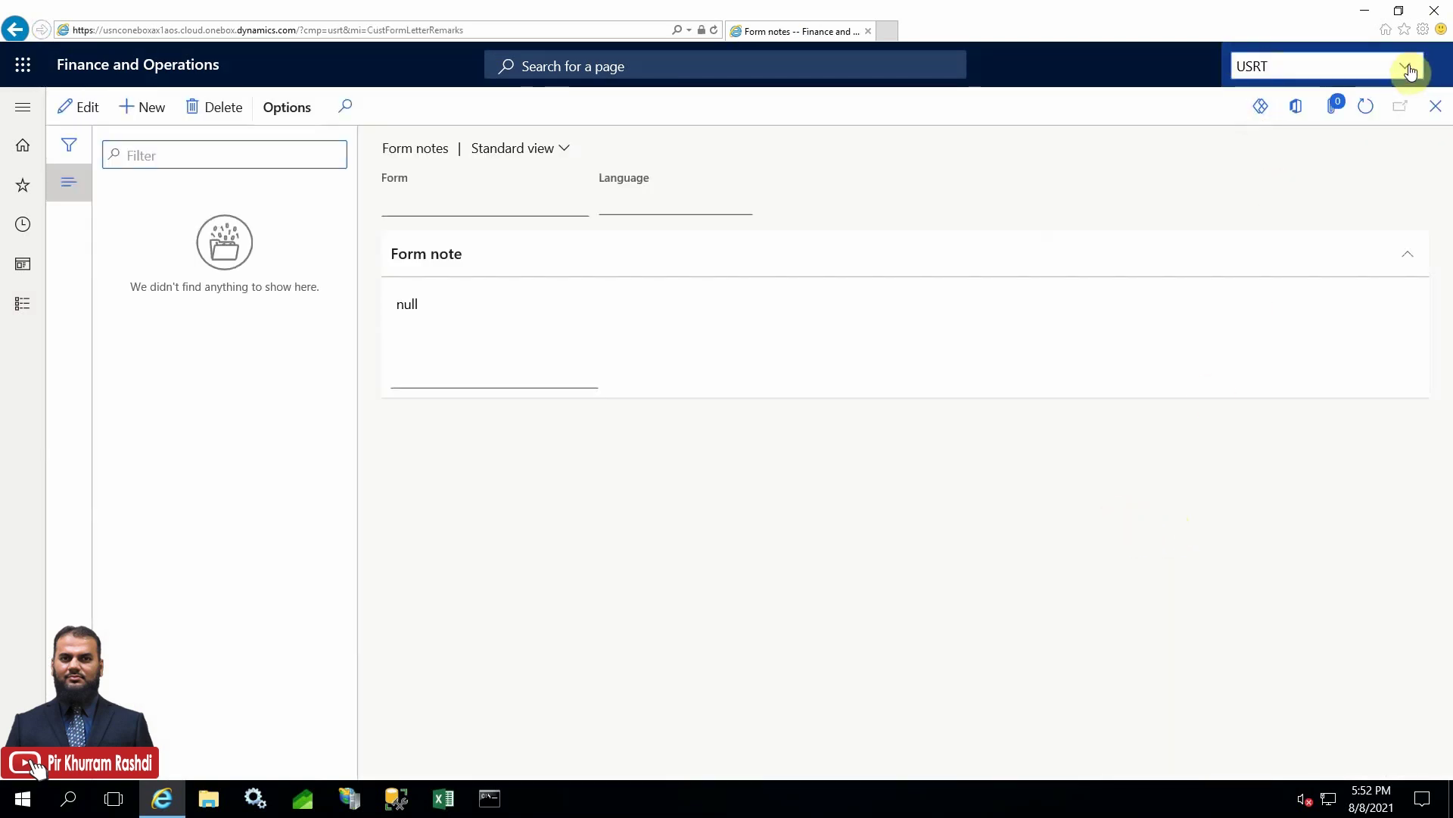
left_click(1409, 70)
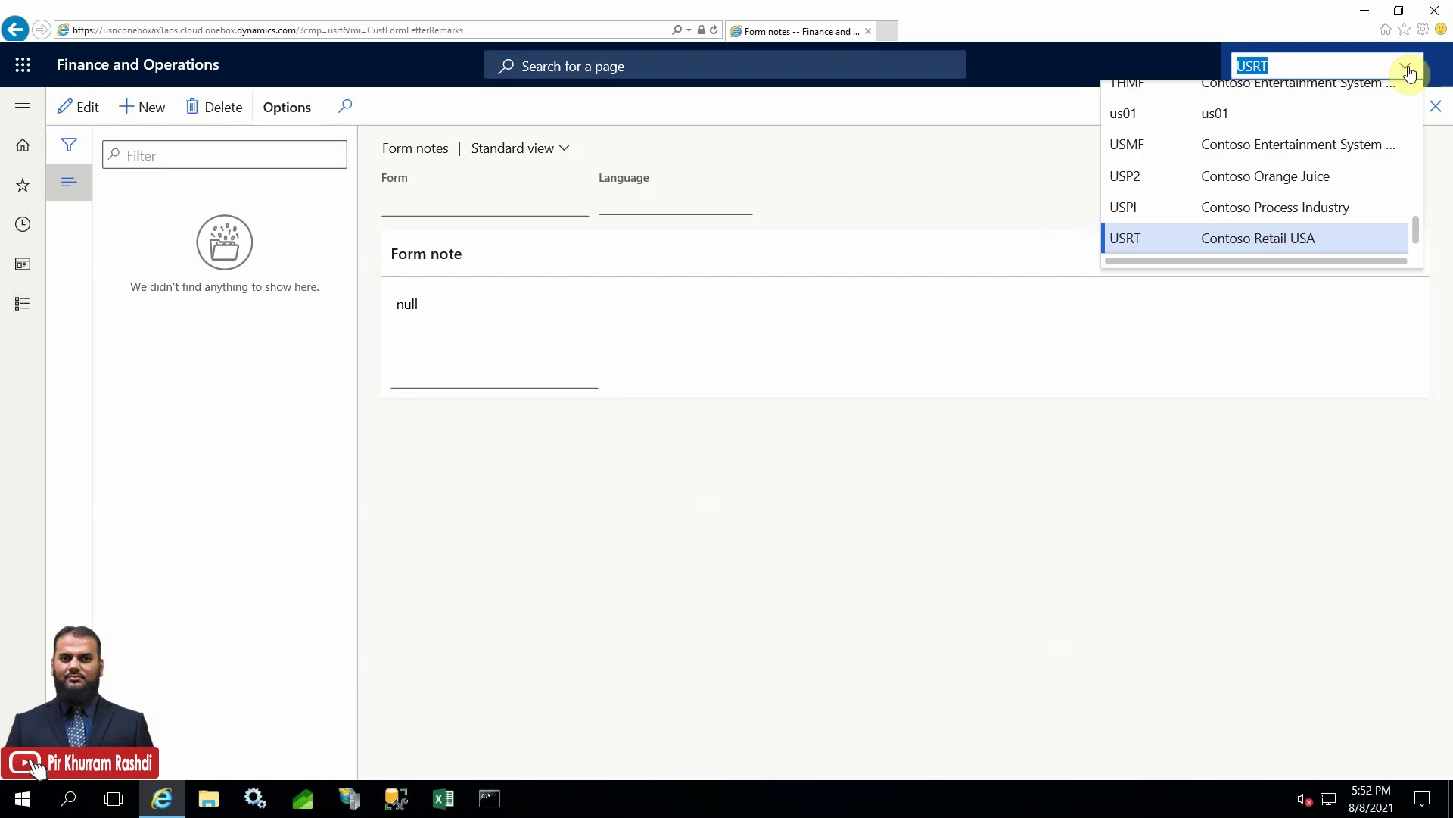
left_click(1309, 148)
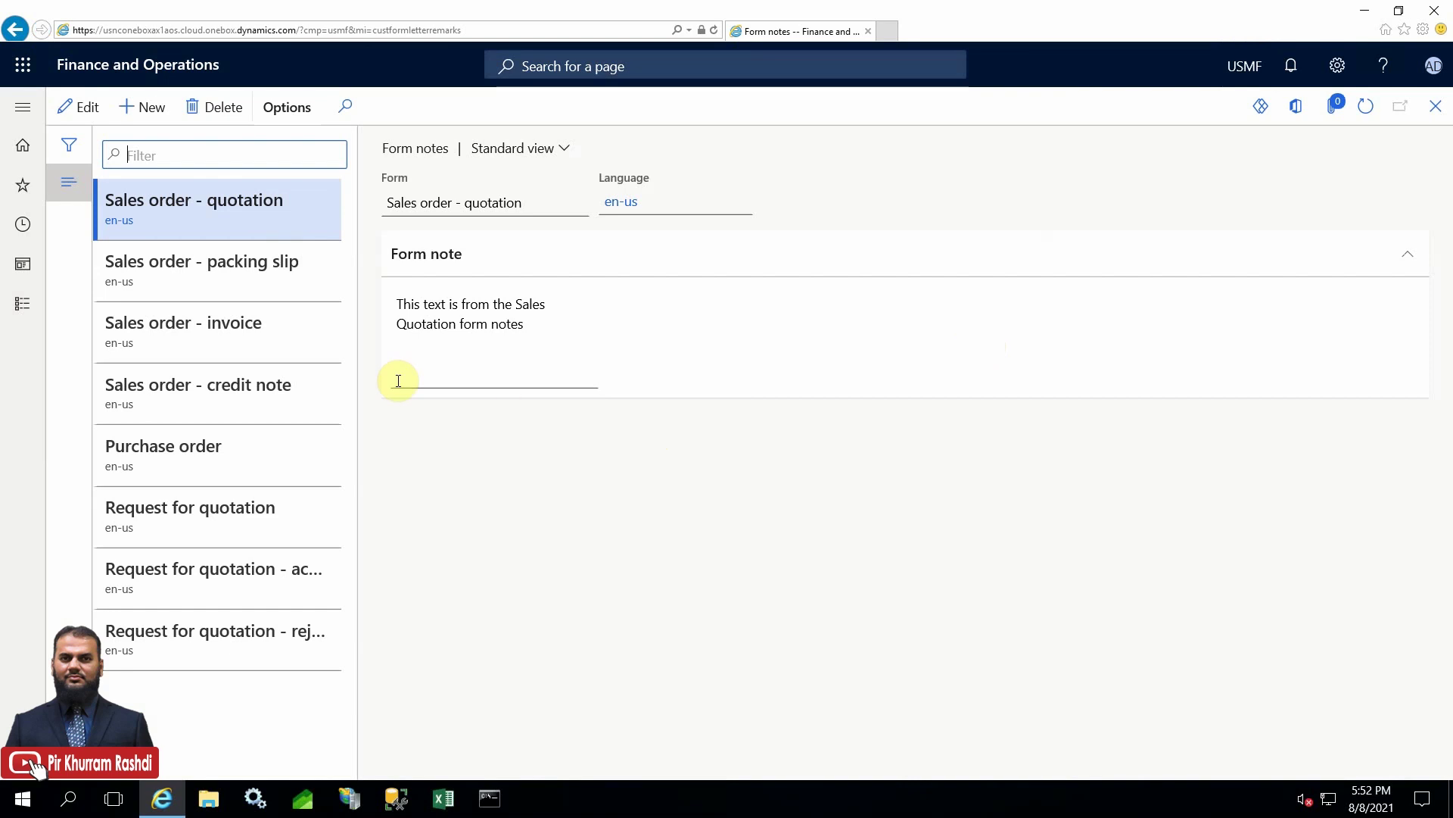
Create a new form note for the Sales order - confirmation form in language en-us.
left_click(241, 326)
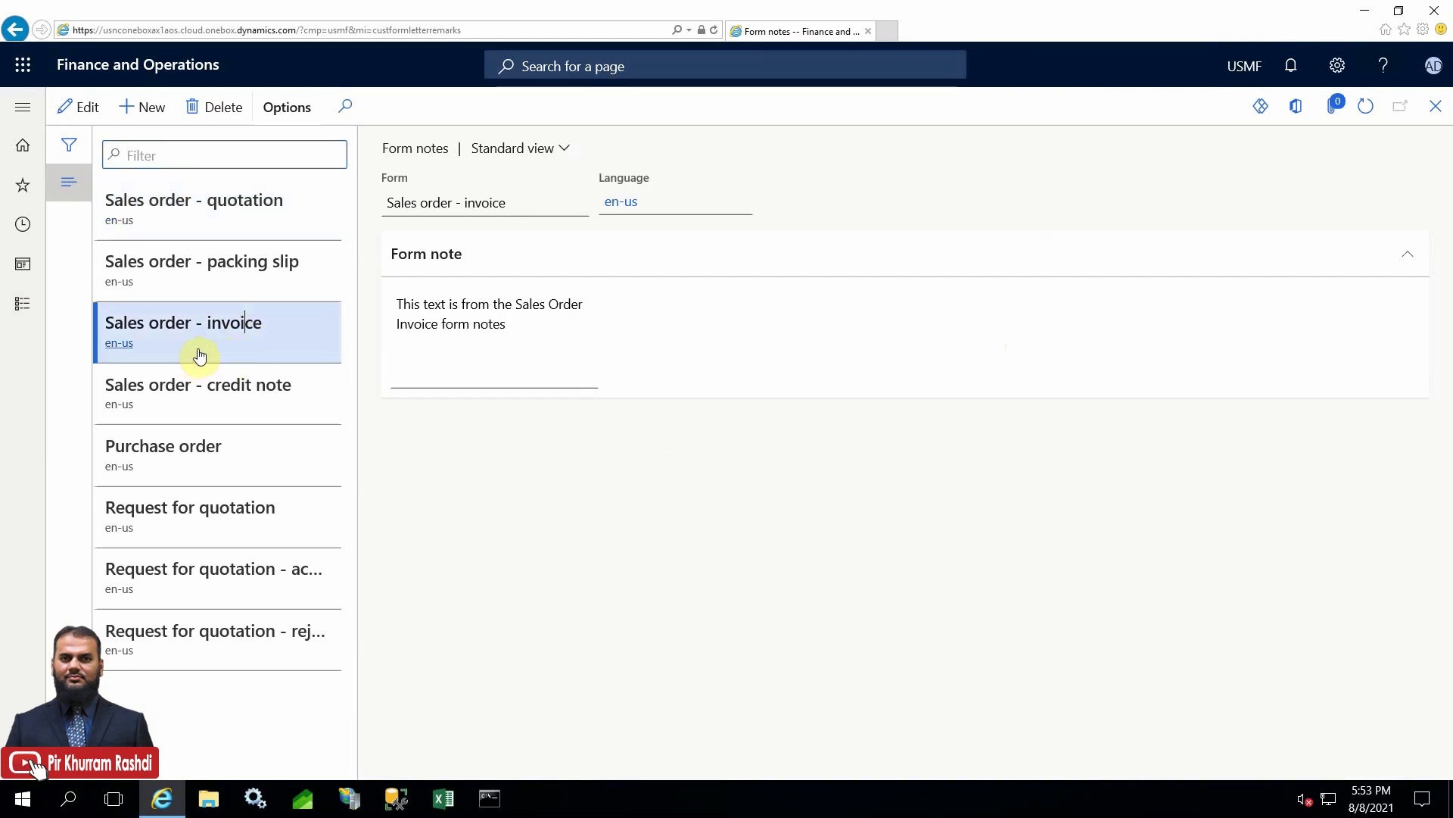
key("alt+n")
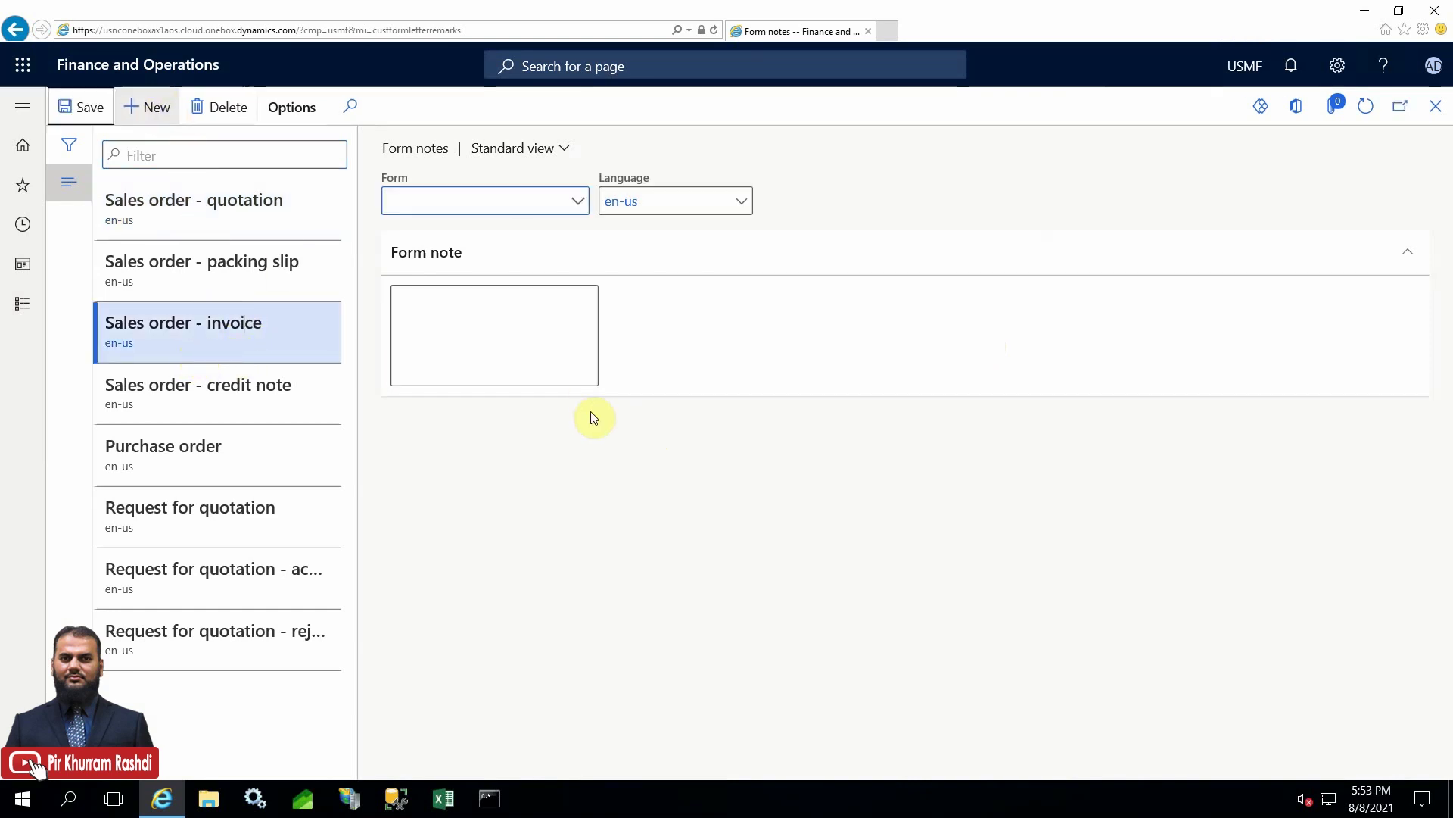
left_click(579, 203)
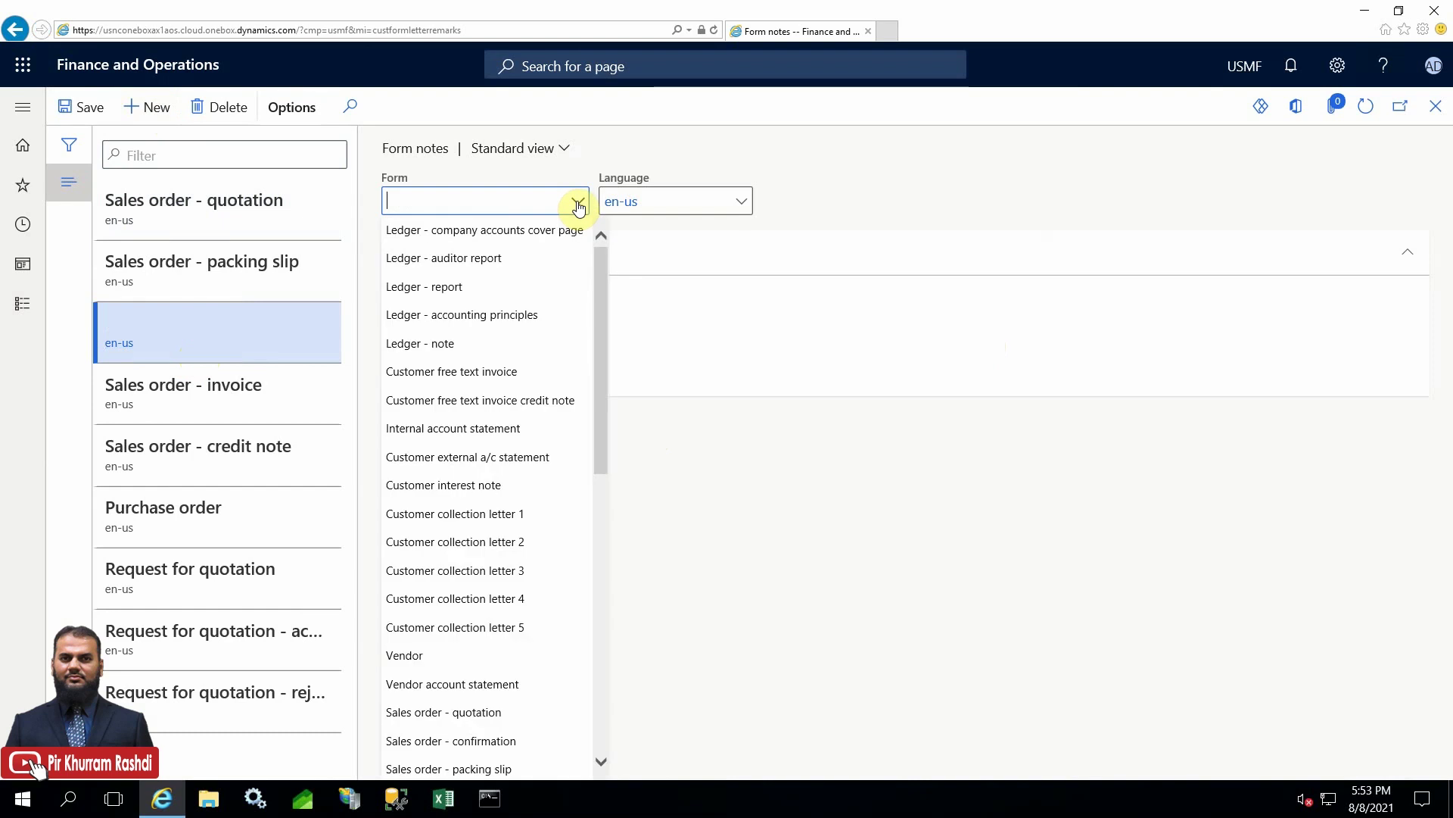
scroll(545, 513, "down", 2)
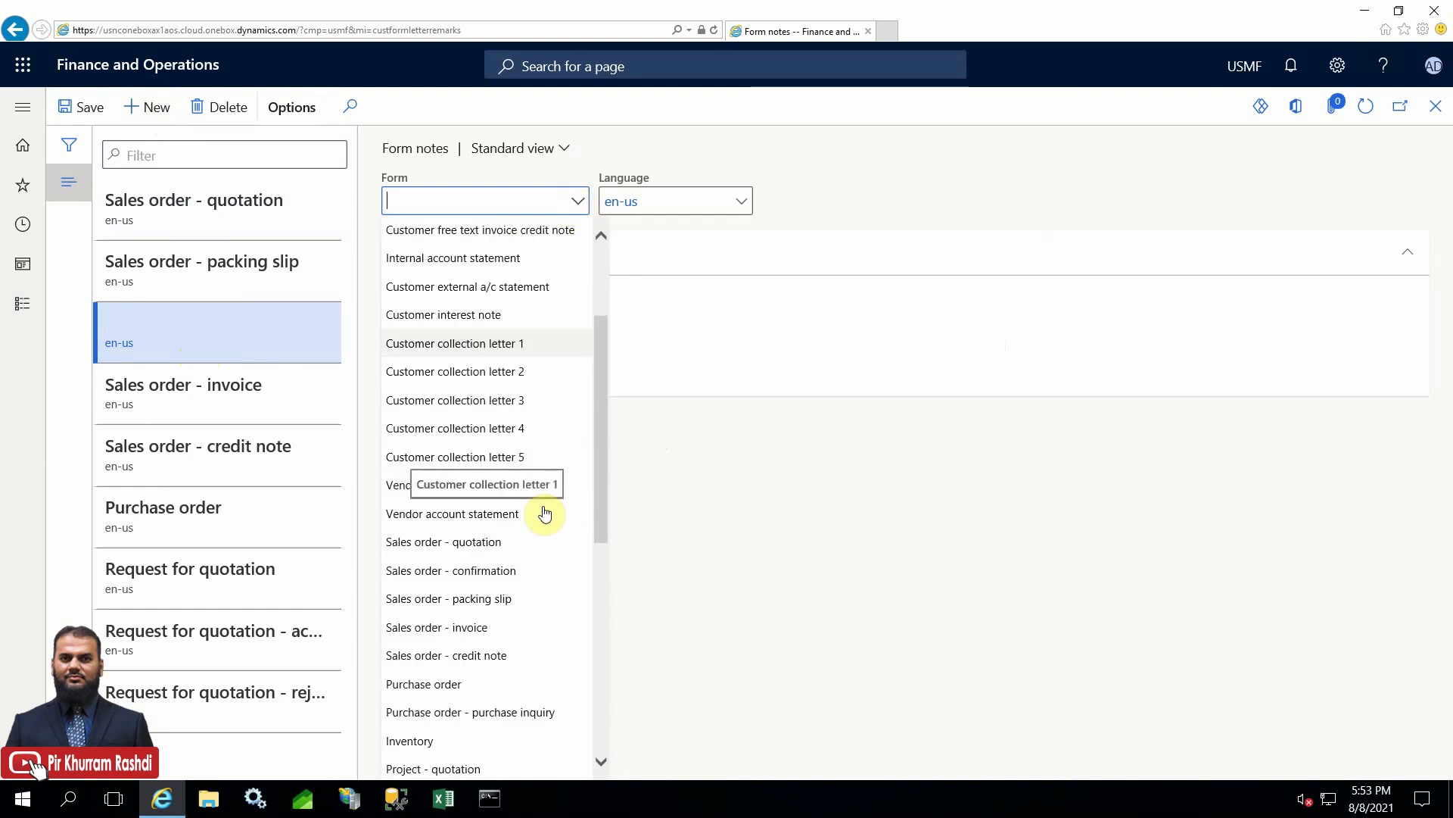
scroll(552, 556, "down", 1)
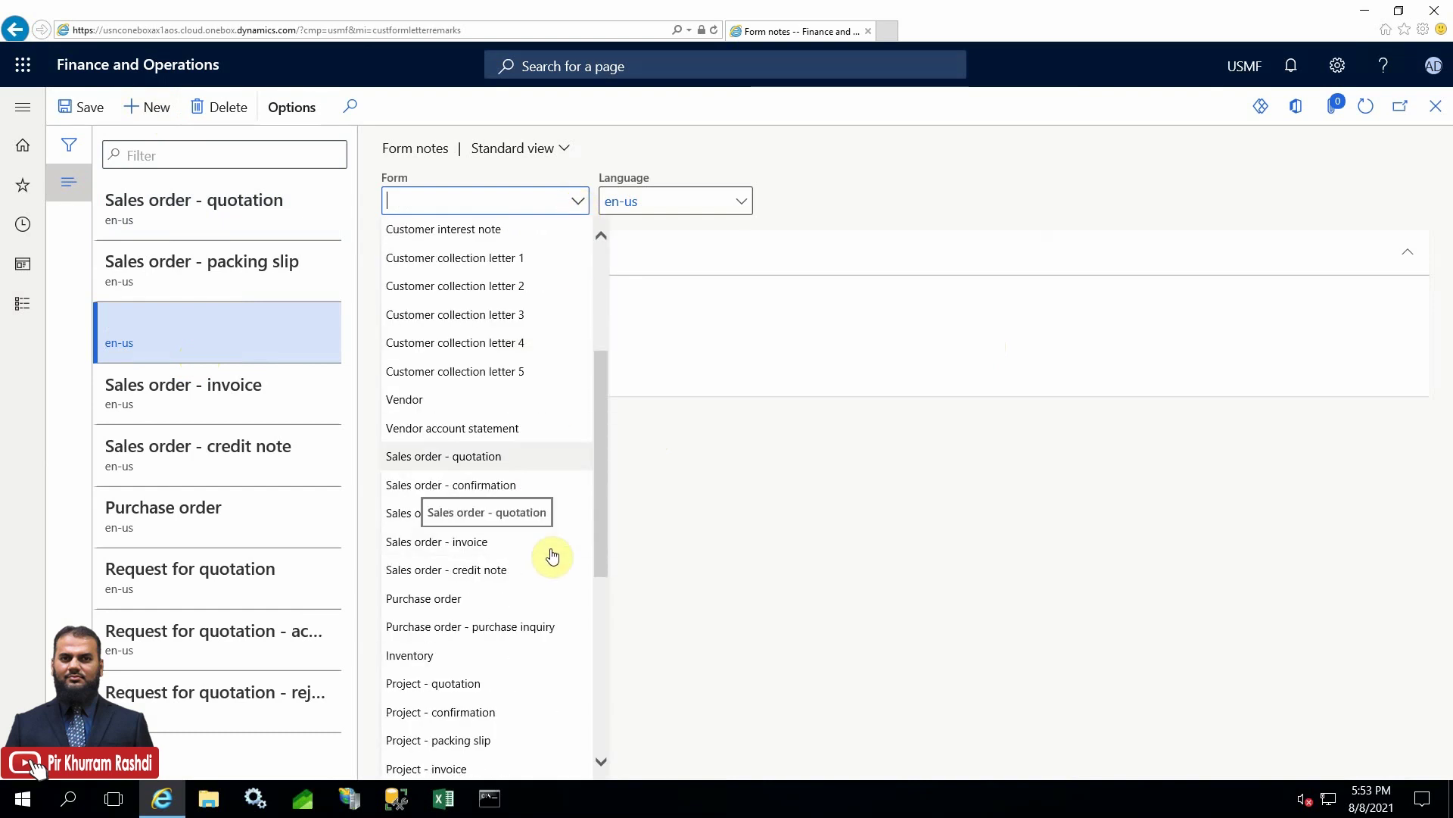
left_click(498, 484)
left_click(490, 325)
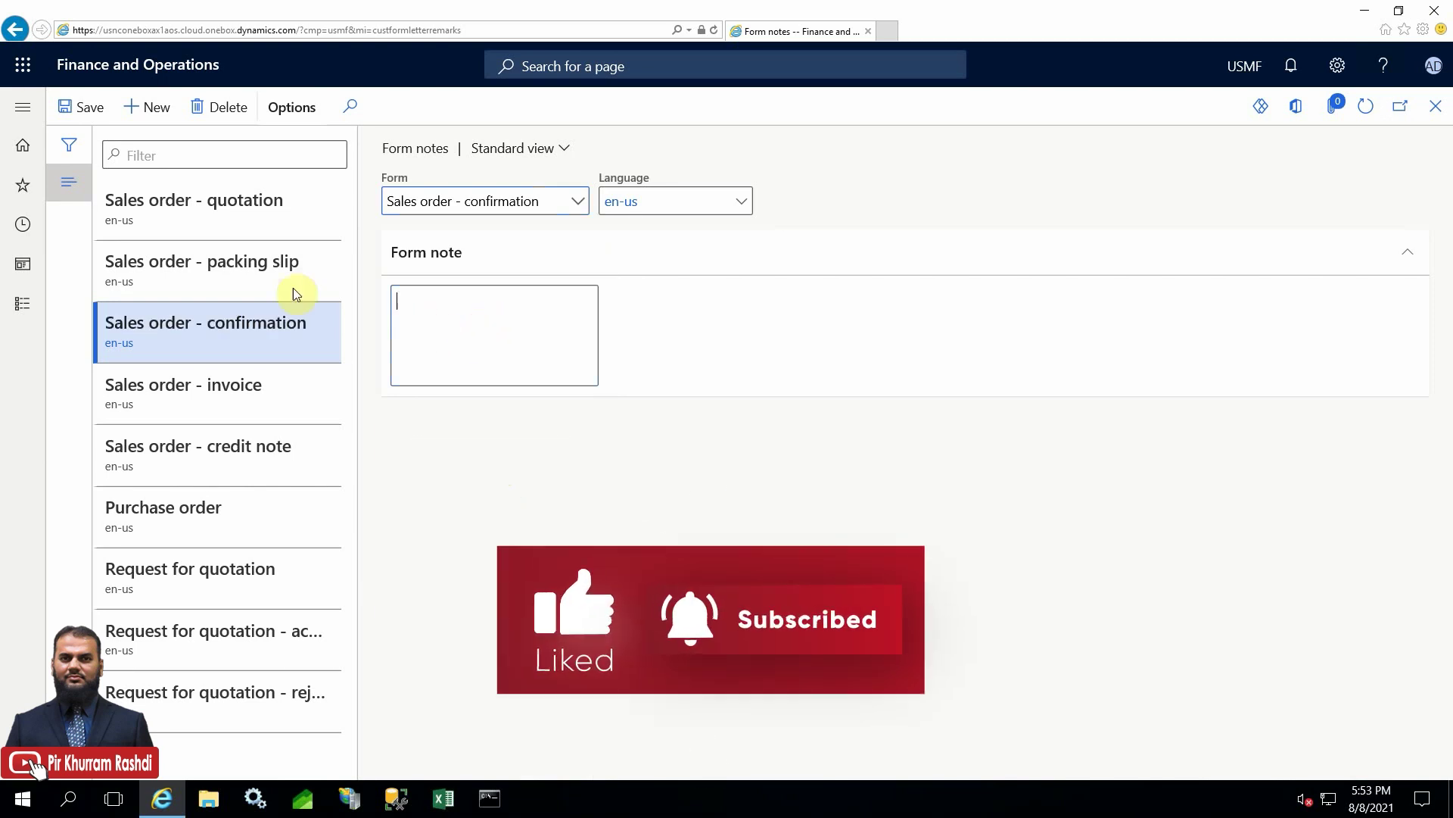
Copy the packing slip note text into the Sales order - confirmation note and replace "Packing Slip" with "Confirmation".
left_click(227, 271)
left_click_drag(534, 324, 399, 305)
key("ctrl+c")
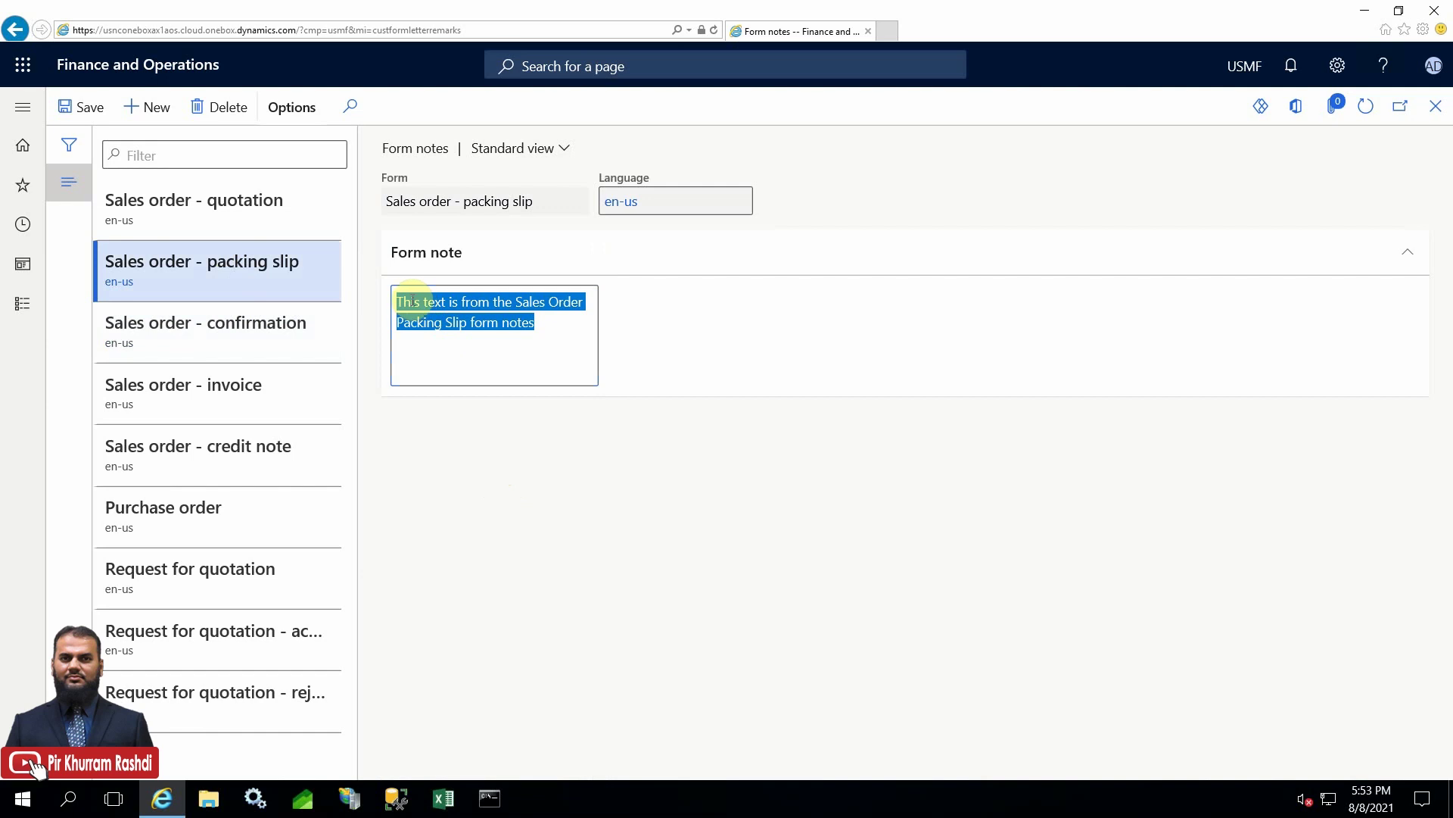
left_click(221, 327)
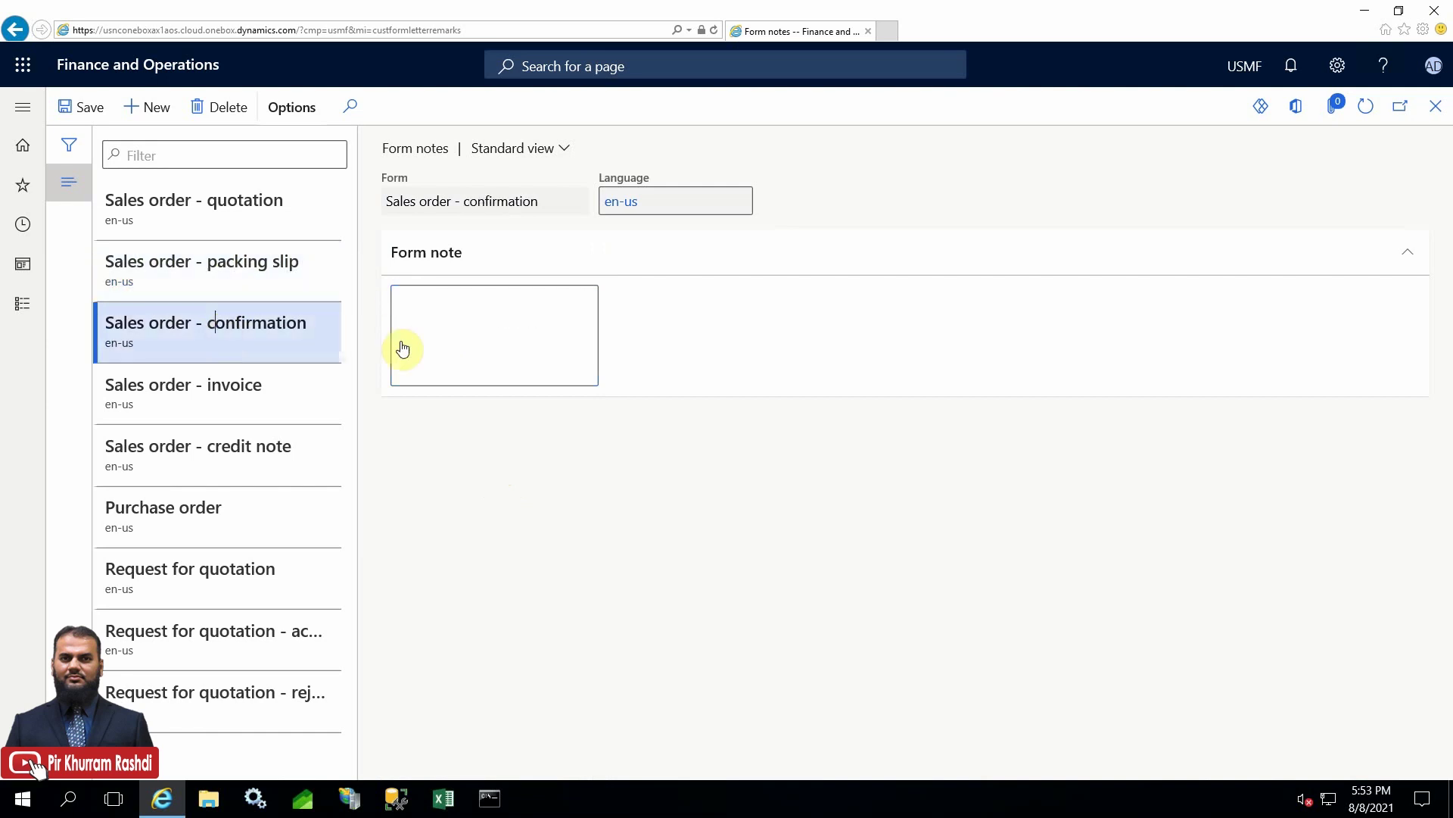
left_click(464, 321)
key("ctrl+v")
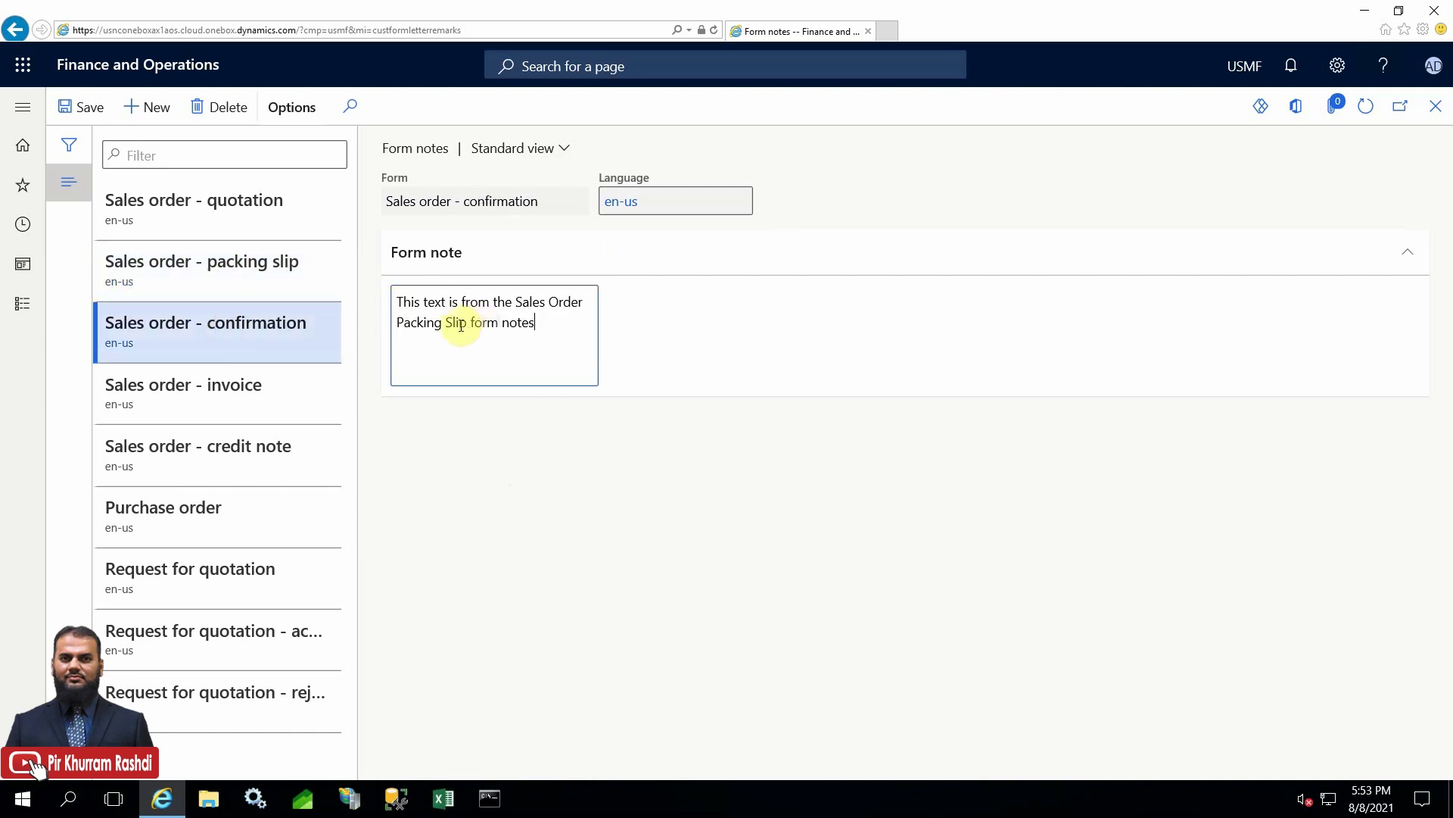
left_click_drag(467, 324, 393, 326)
type("Confirmation")
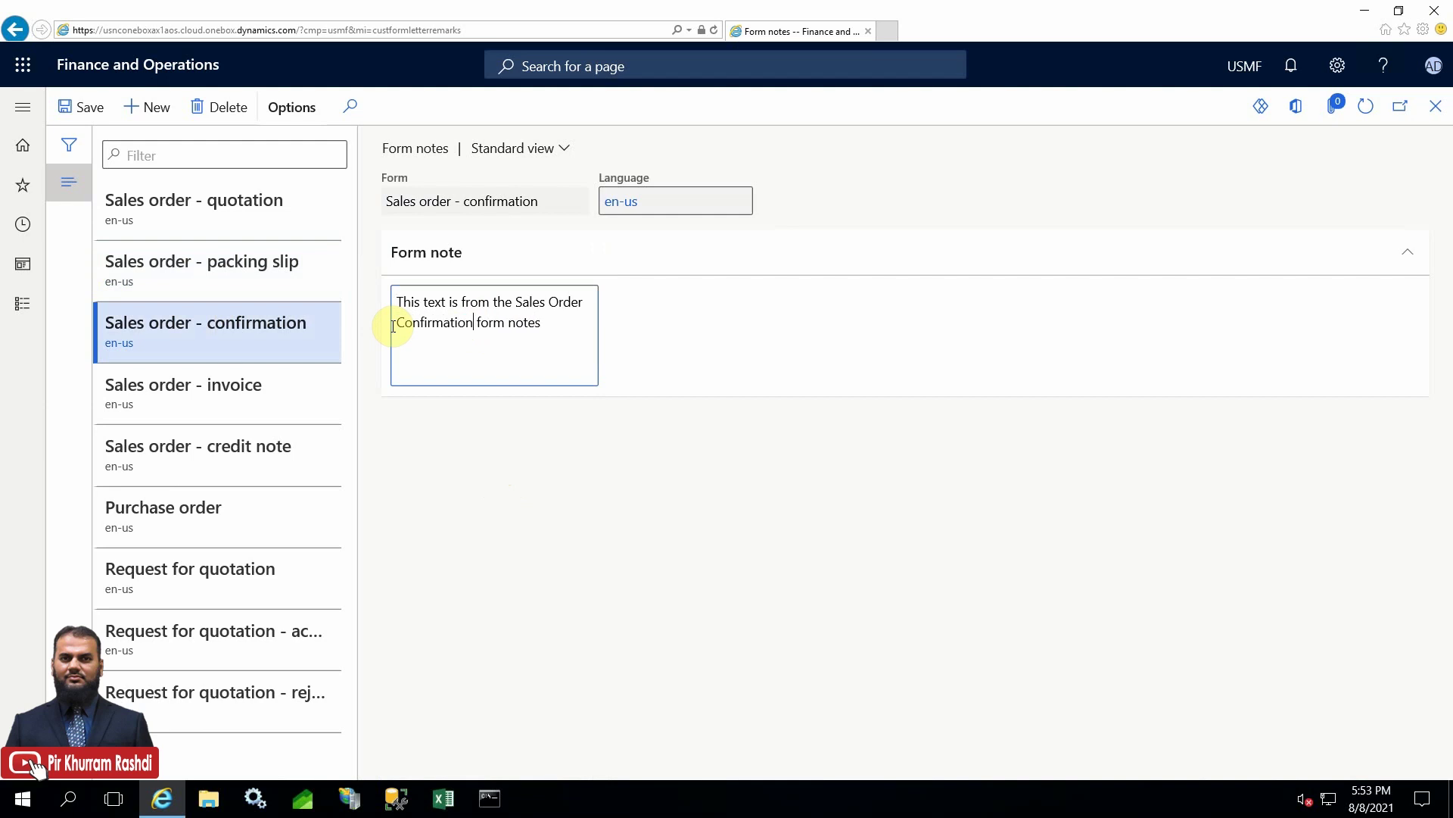
Review the full wording of the Sales order - confirmation form note.
left_click(523, 376)
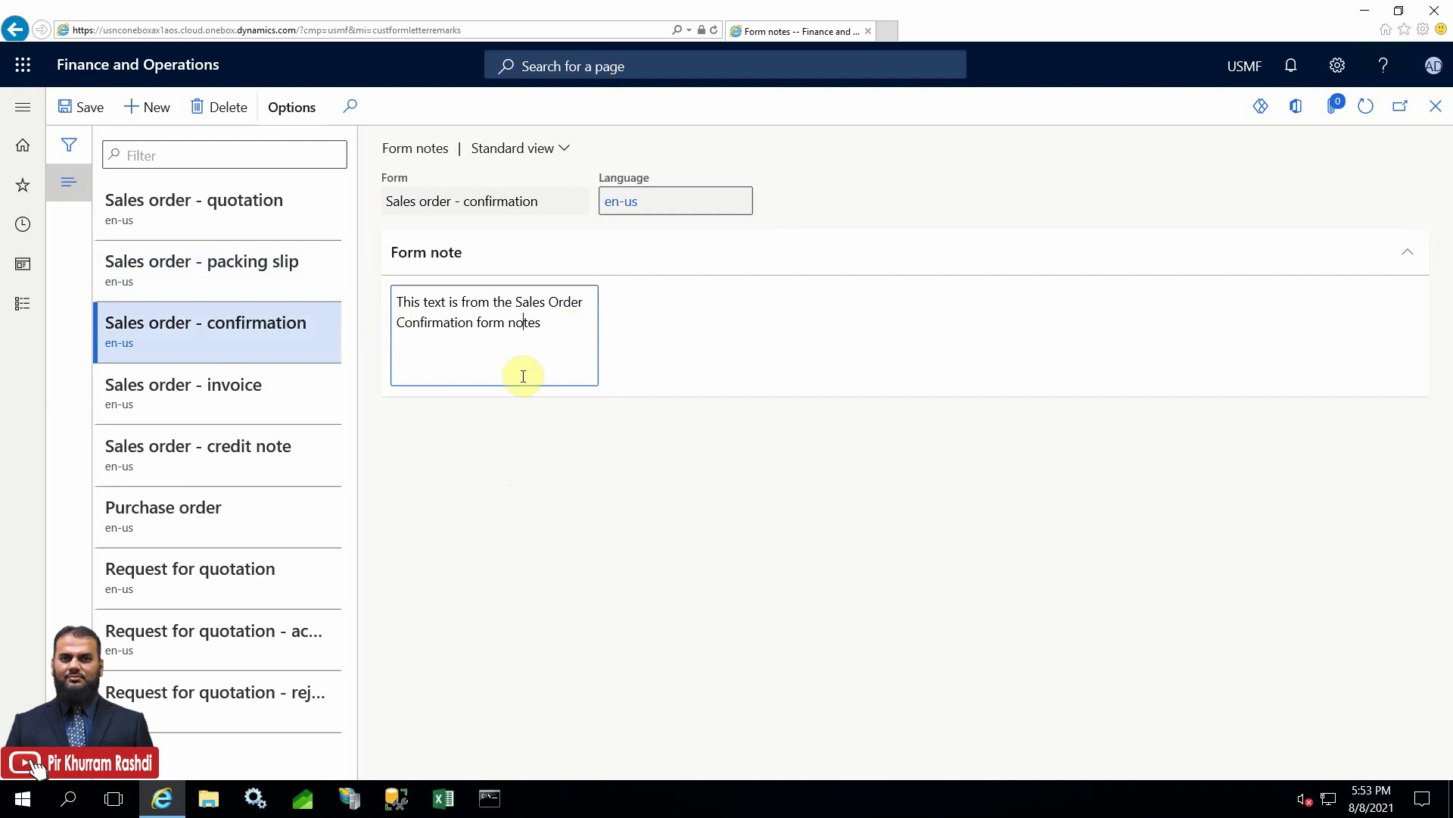
key("ctrl+a")
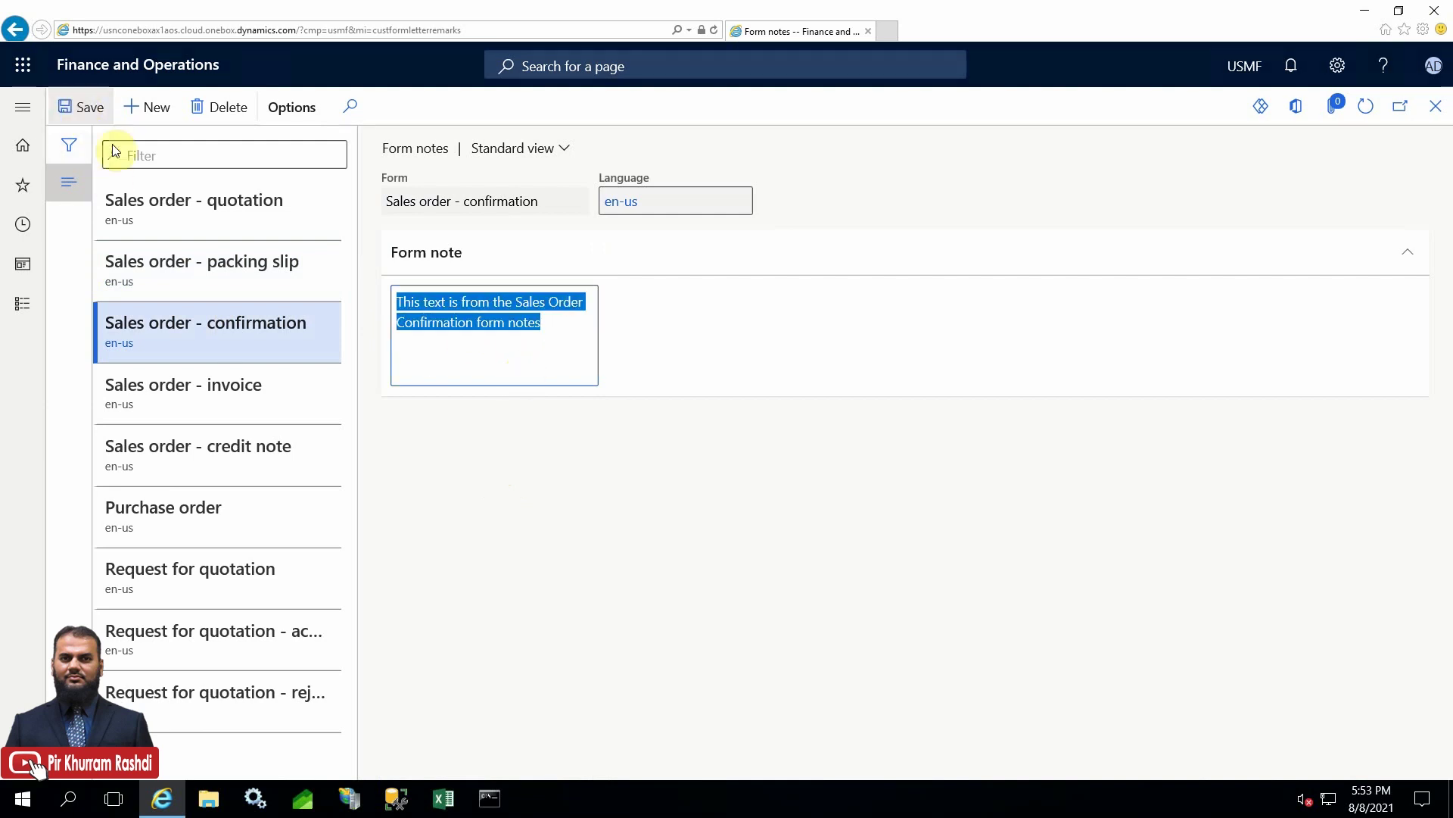
left_click(530, 337)
left_click_drag(540, 324, 376, 297)
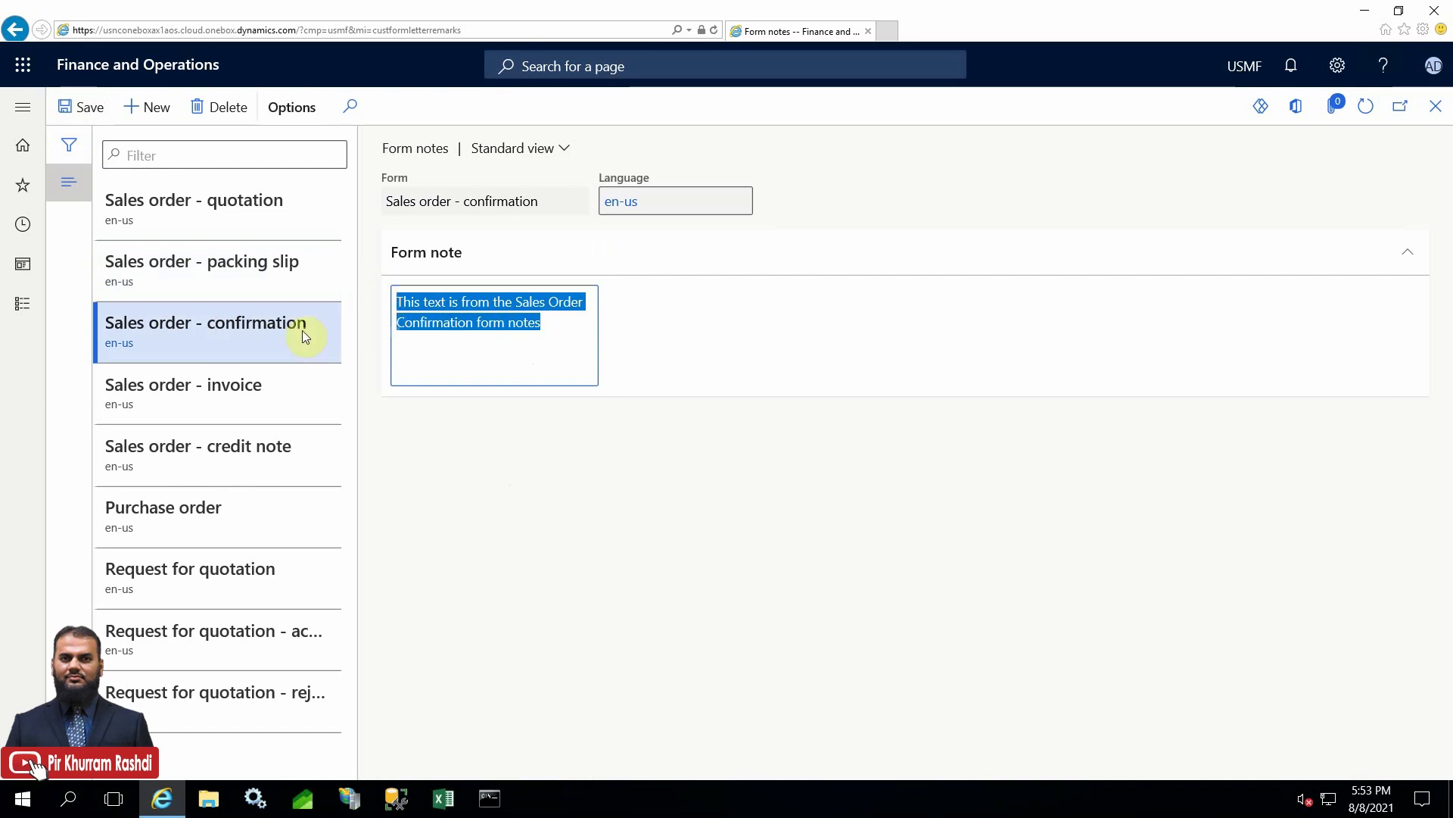
left_click(581, 321)
left_click_drag(581, 321, 395, 292)
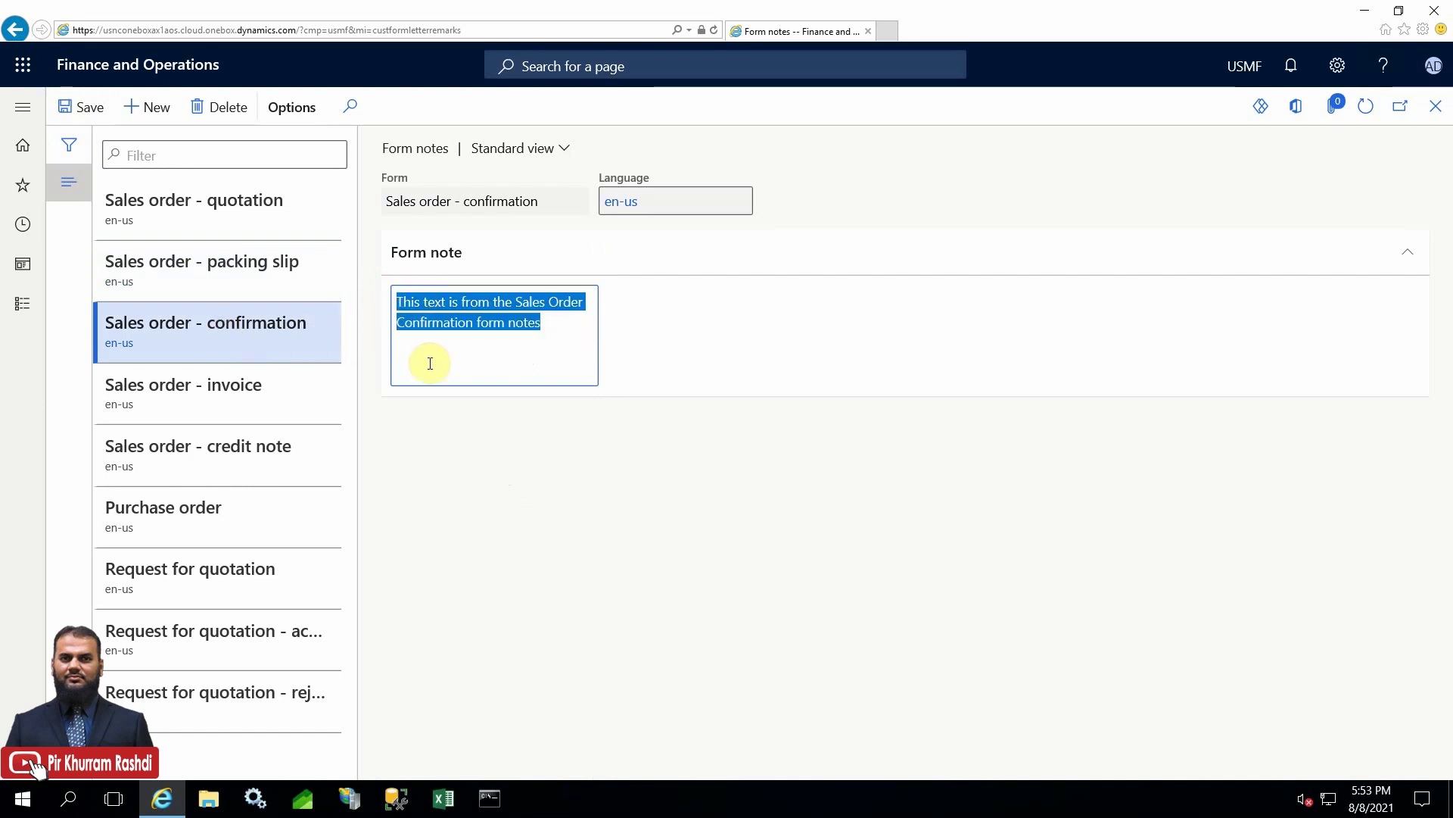